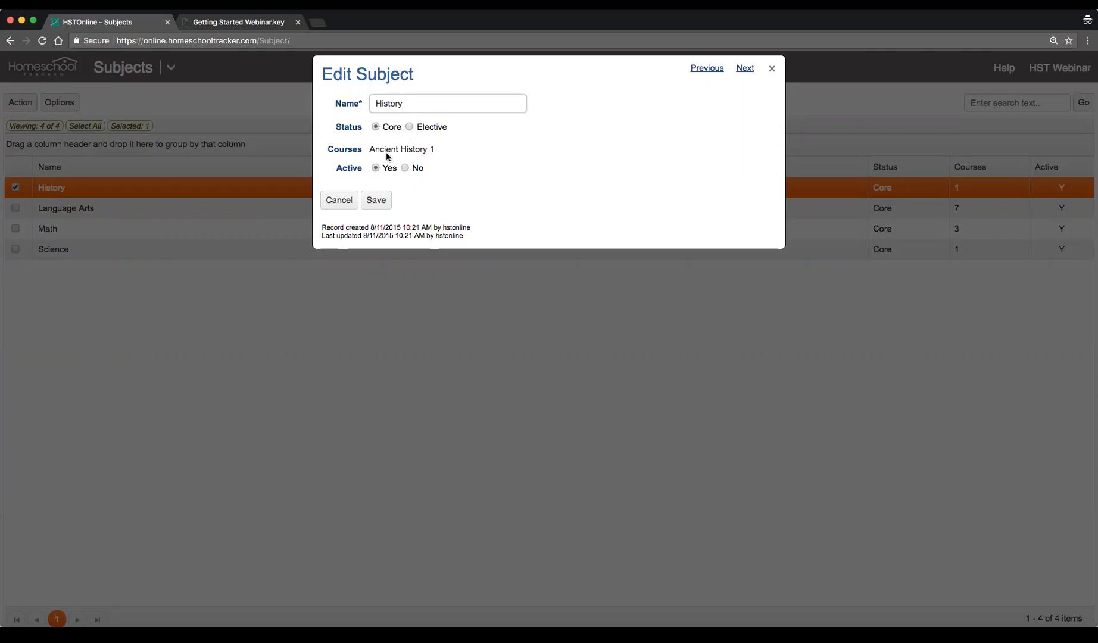
Highlight the course listed for the History subject and close the subject's edit dialog without saving
left_click_drag(344, 148, 450, 147)
left_click_drag(369, 149, 445, 149)
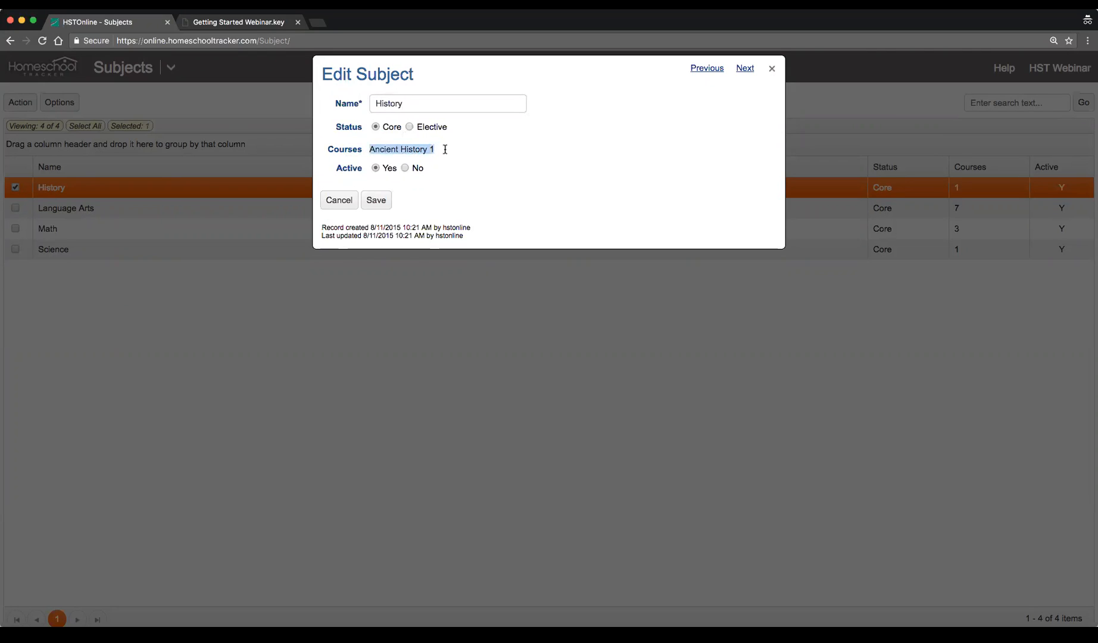
left_click(339, 200)
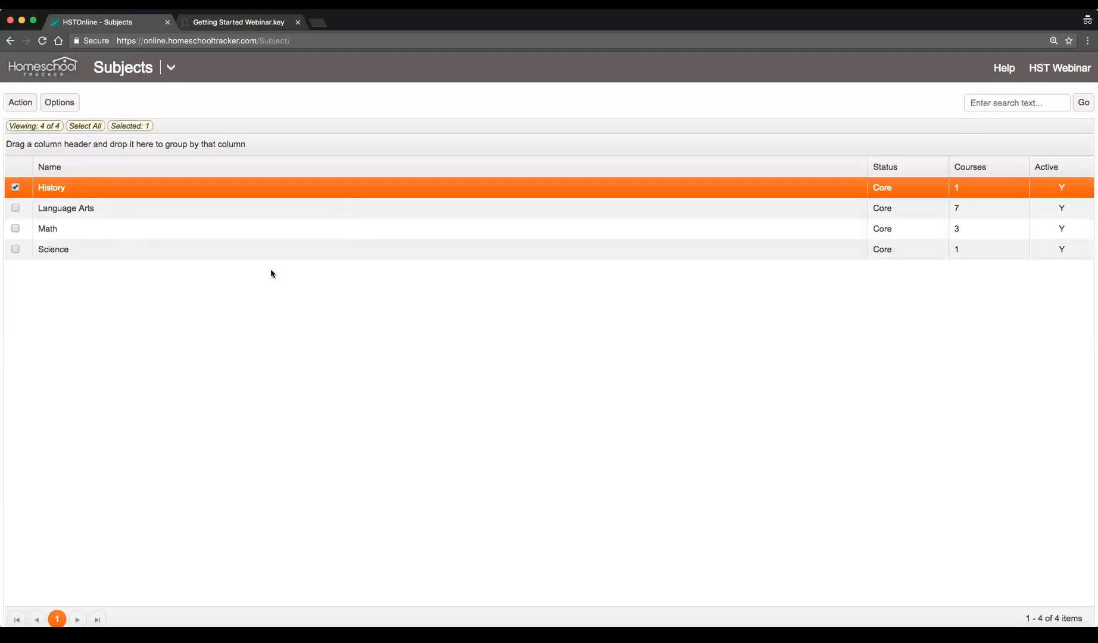
left_click(19, 103)
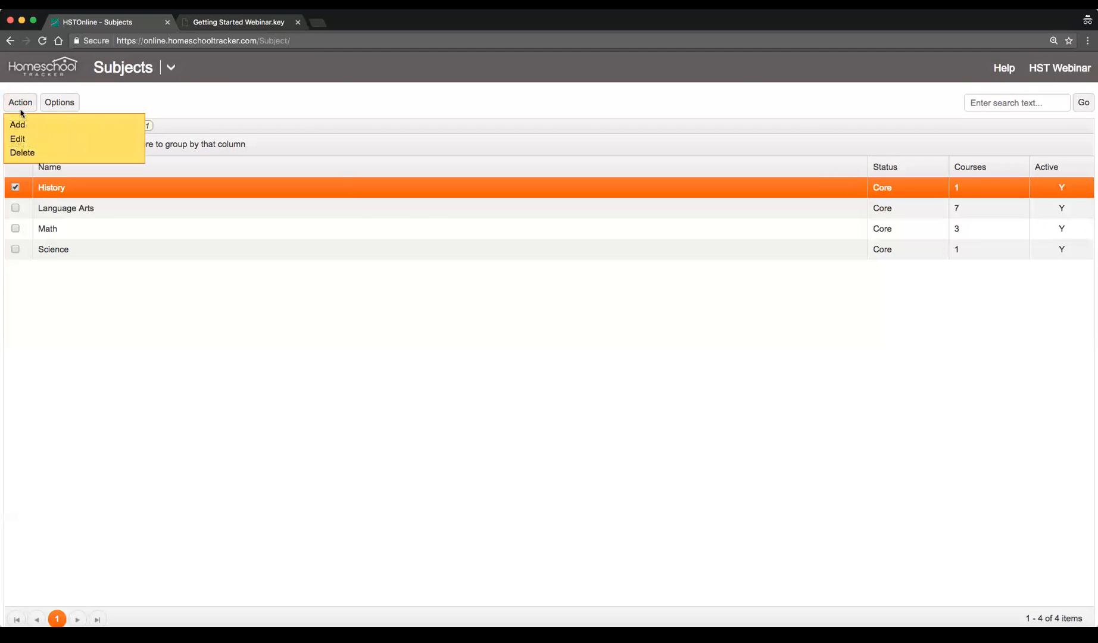
left_click(18, 120)
left_click(348, 210)
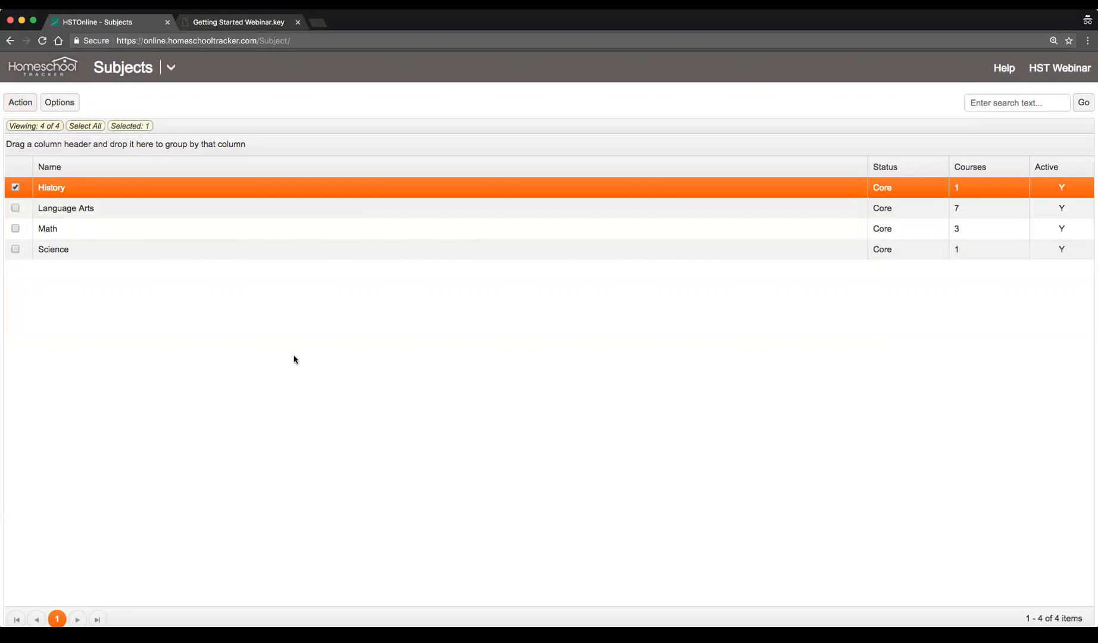
Navigate to the Courses list and open the Ancient History 1 course for editing
left_click(171, 68)
left_click(395, 157)
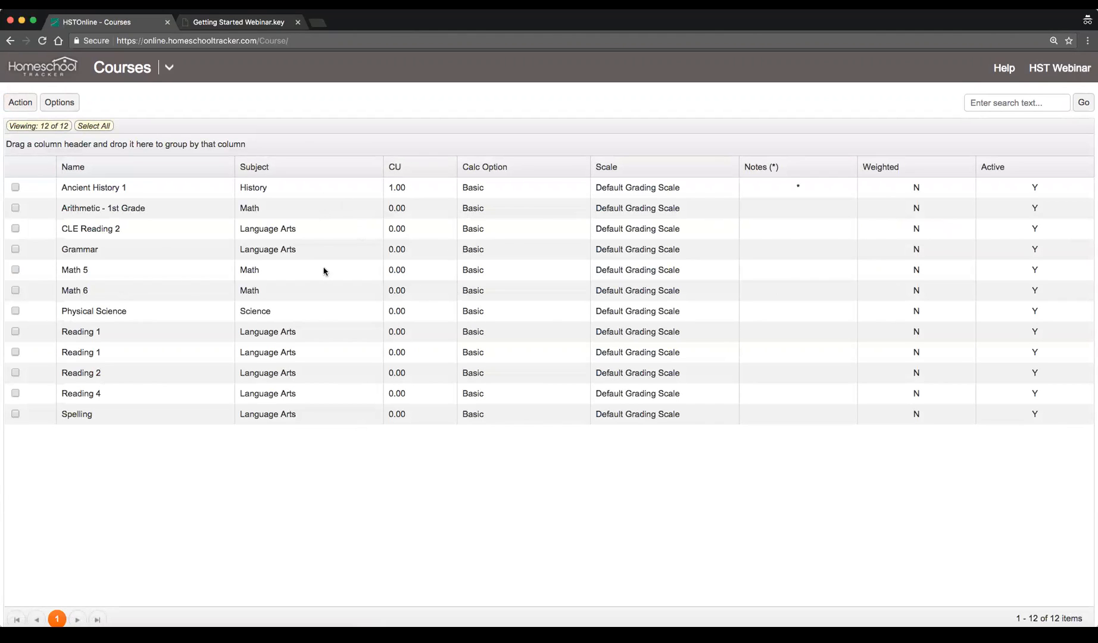
left_click(303, 190)
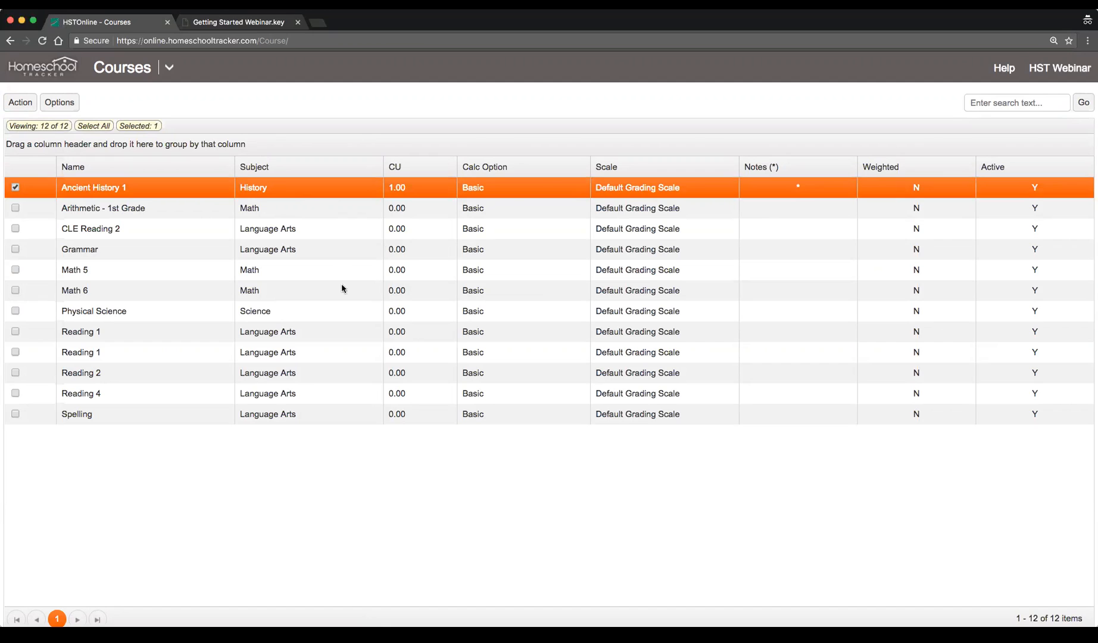
double_click(322, 189)
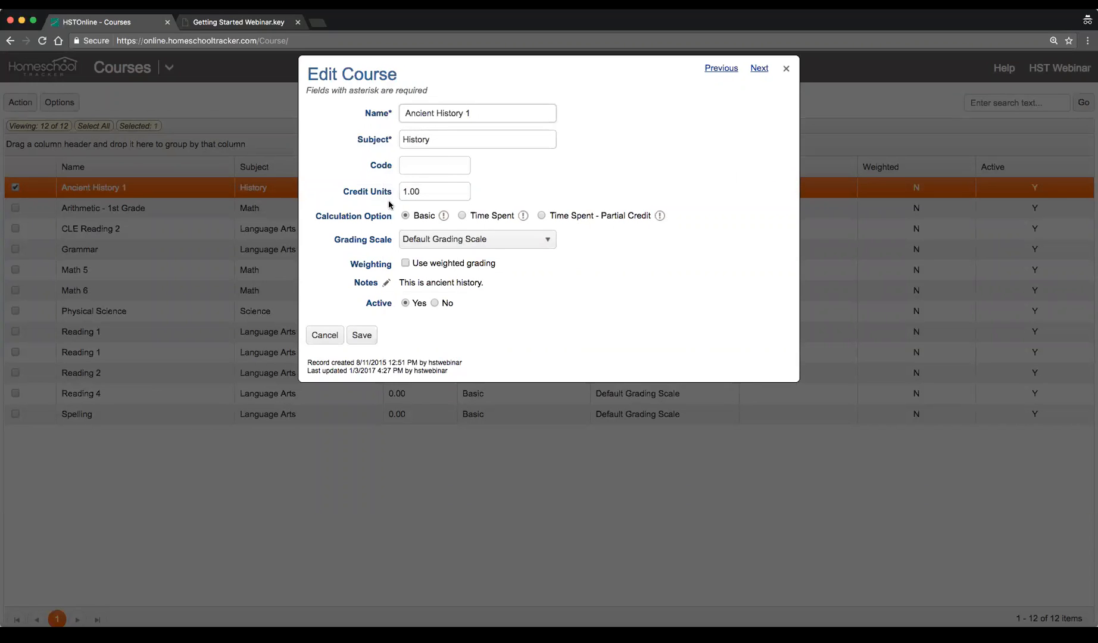
Review the credit units and grading scale of Ancient History 1 and save the course
left_click(421, 193)
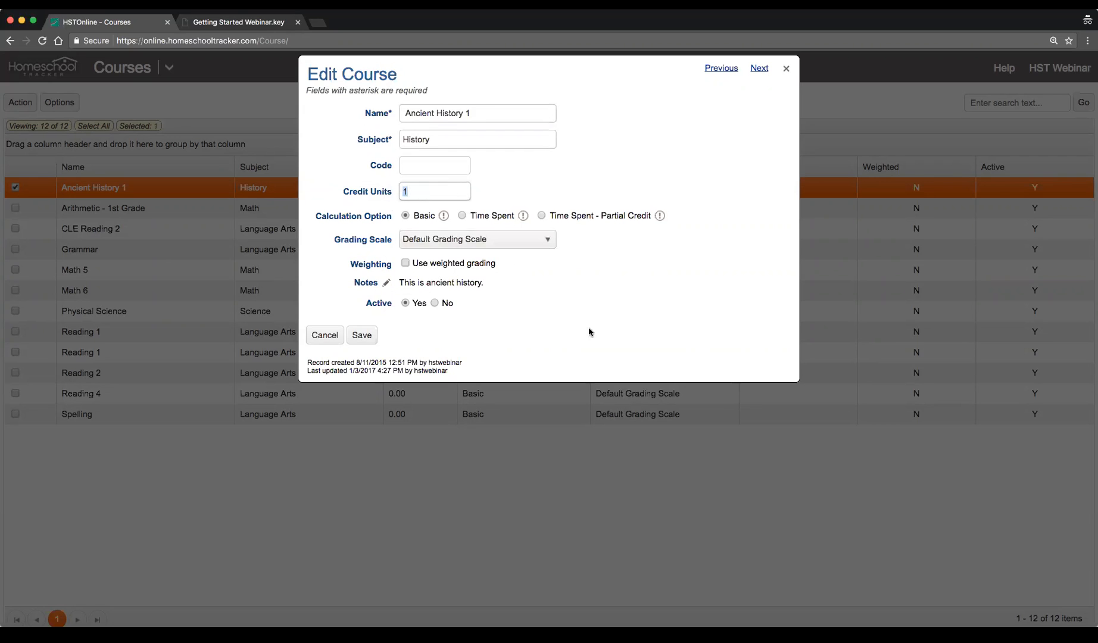
left_click(518, 241)
left_click(518, 241)
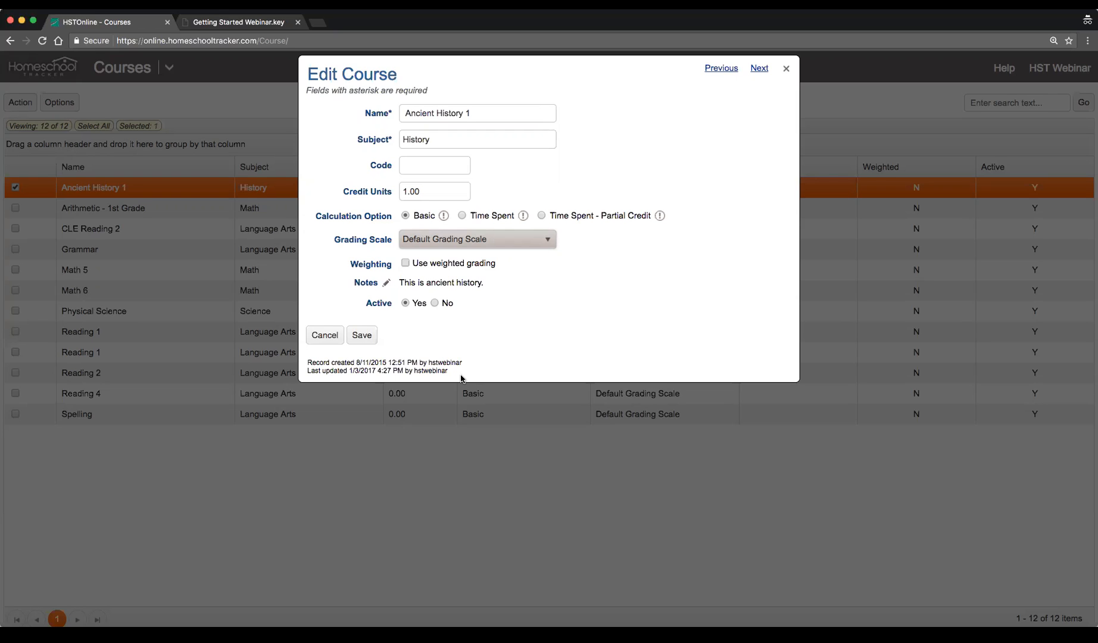
left_click(361, 335)
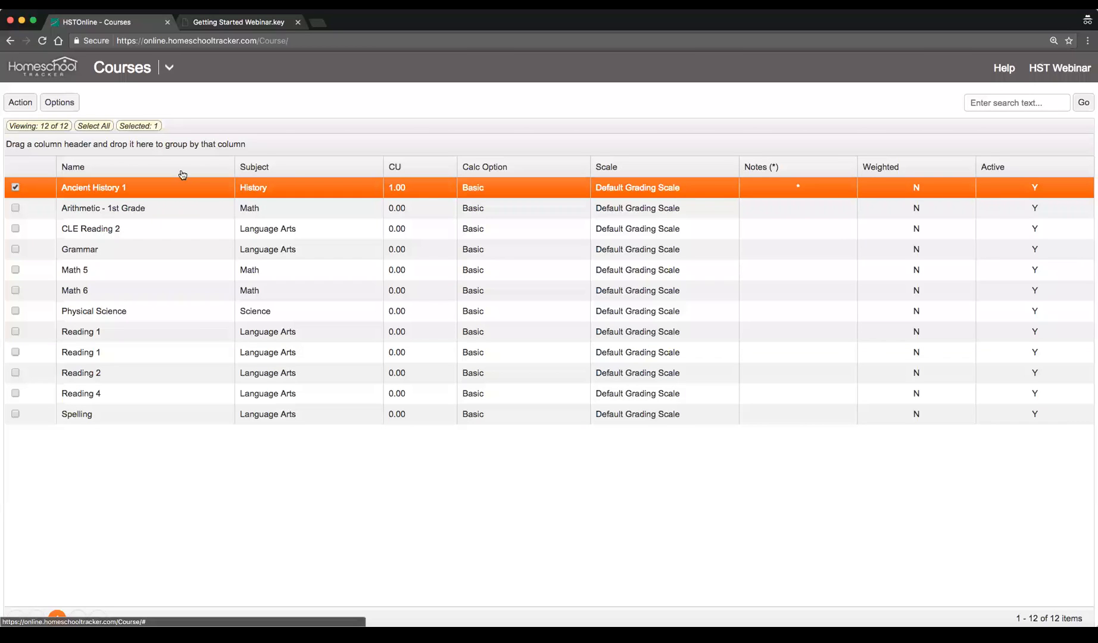
Add a new course named Reading 1 and choose Language Arts as its subject
left_click(18, 105)
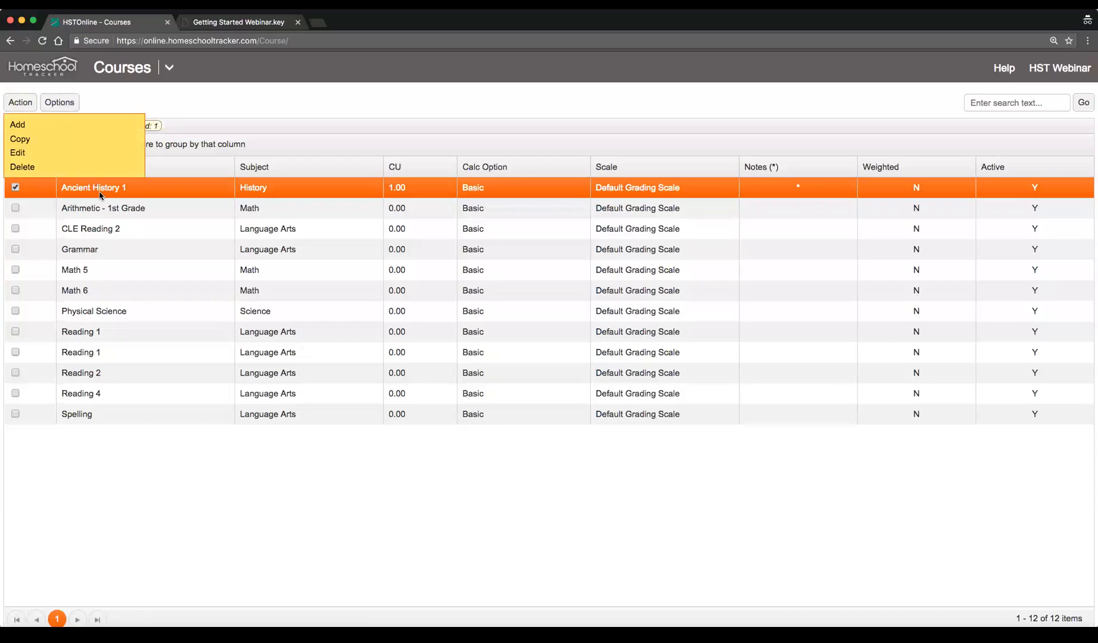
left_click(47, 124)
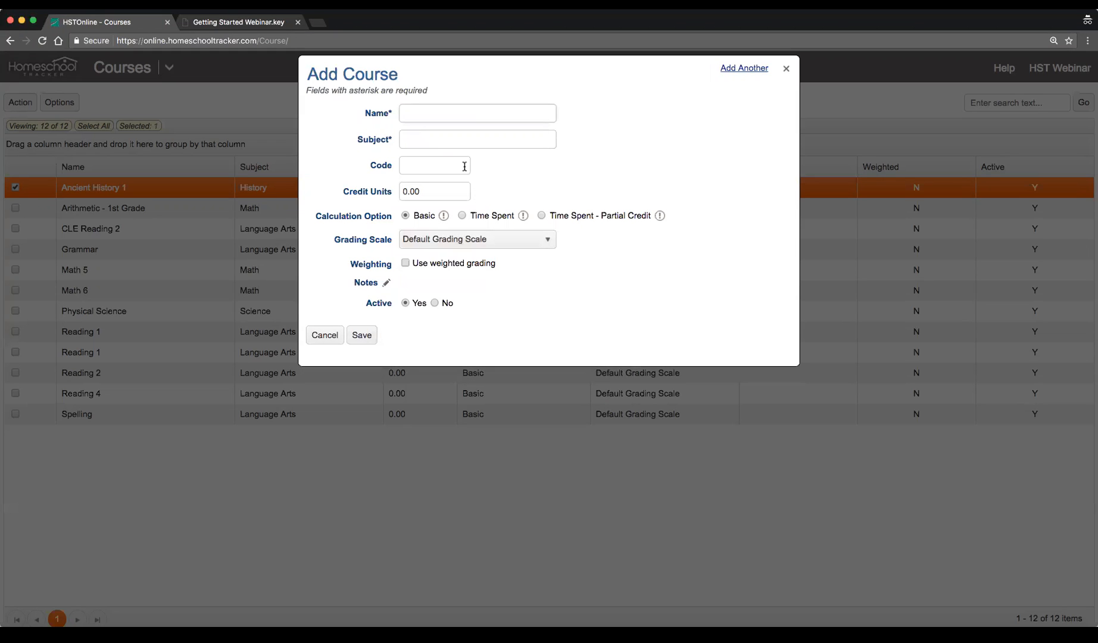
type("Reading 1")
key("Tab")
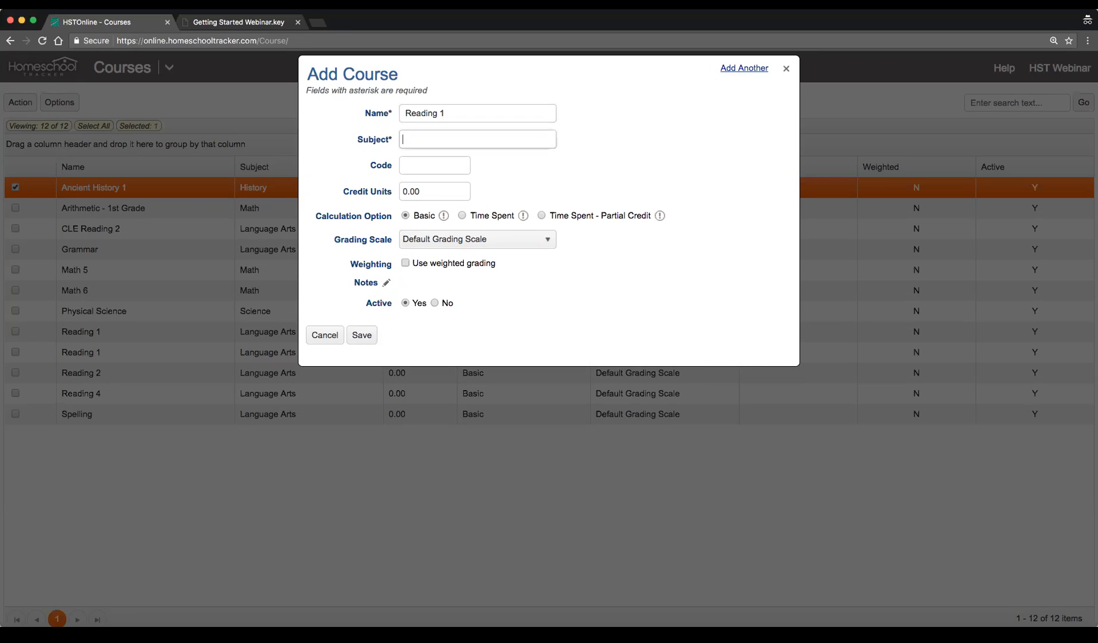
type("Langu")
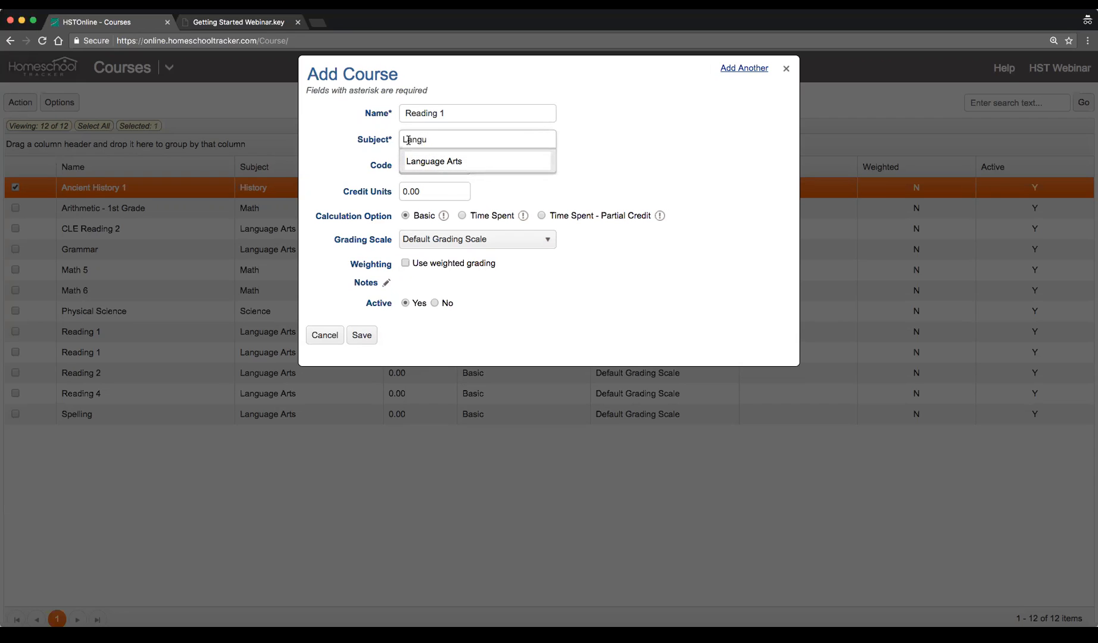
left_click(444, 162)
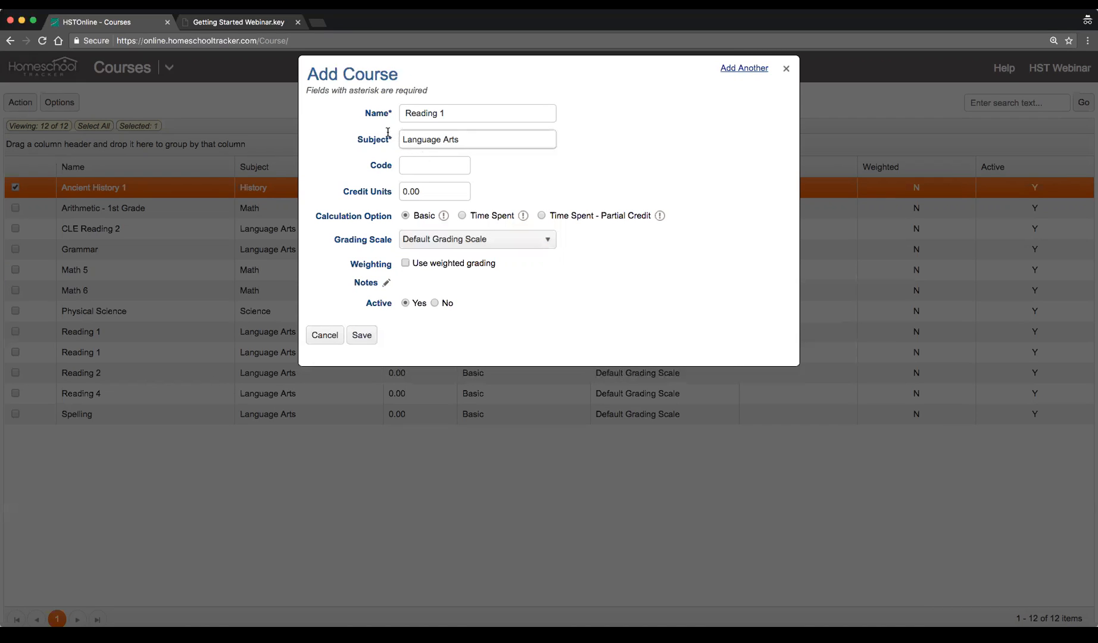
Reselect Language Arts as the subject from the full list and try to save the course
left_click_drag(489, 139, 346, 139)
key("BackSpace")
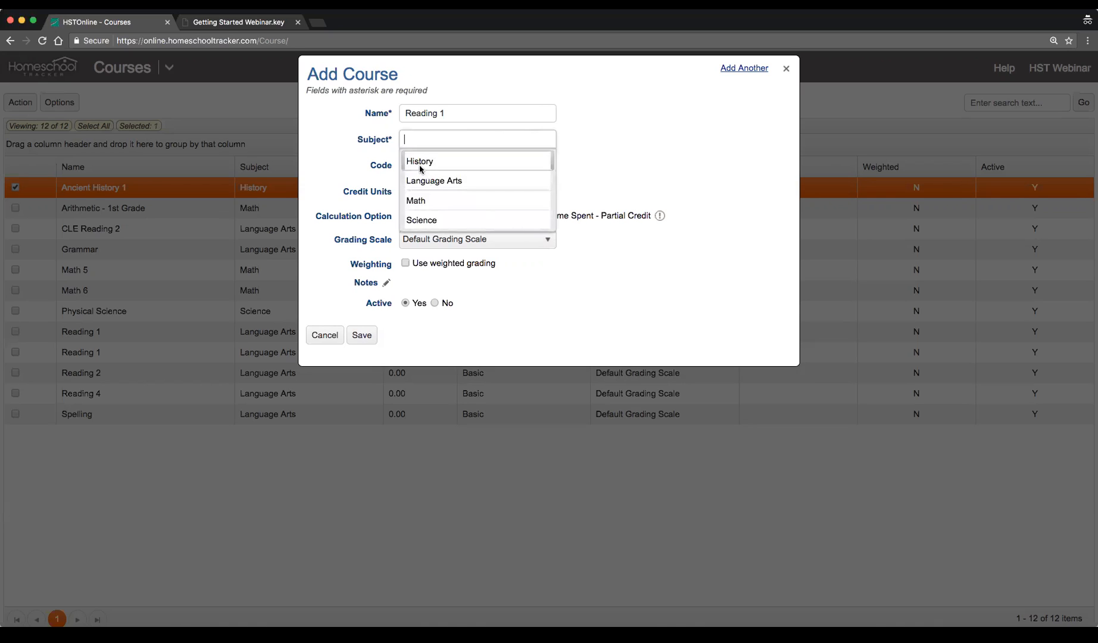
left_click(509, 179)
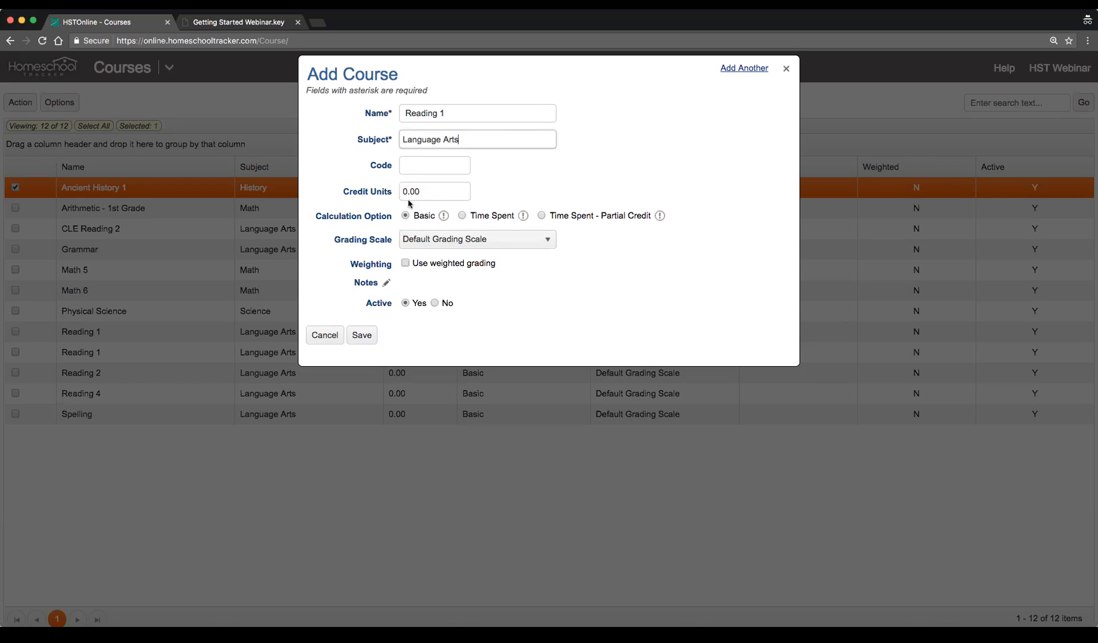
left_click(364, 336)
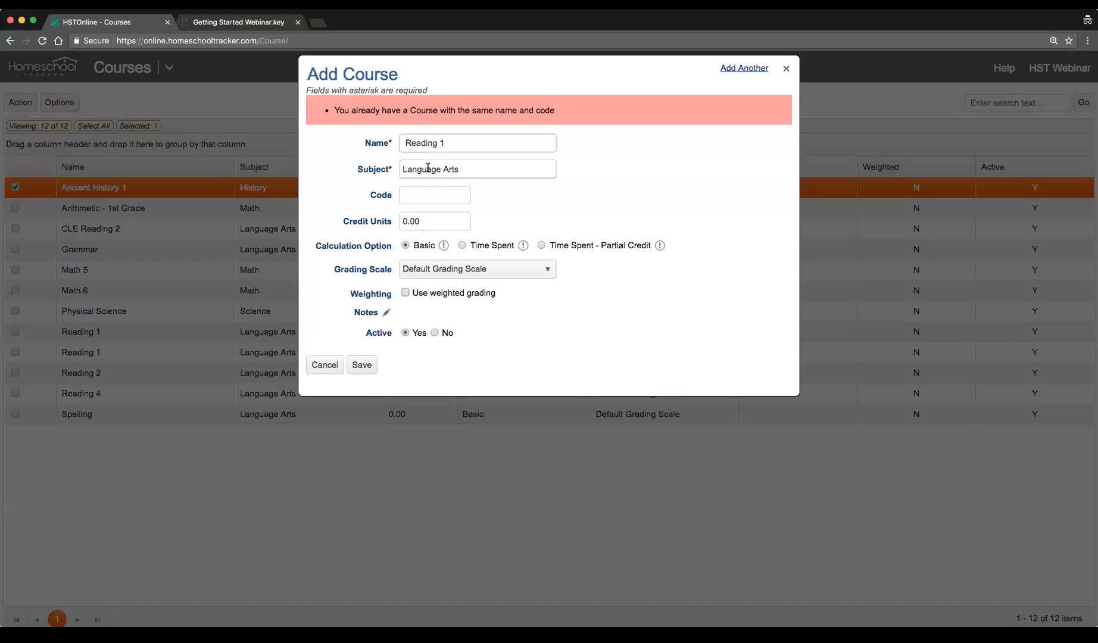
Rename the new course to Reading 2 and try to save it
left_click(485, 142)
type("2")
key("Tab")
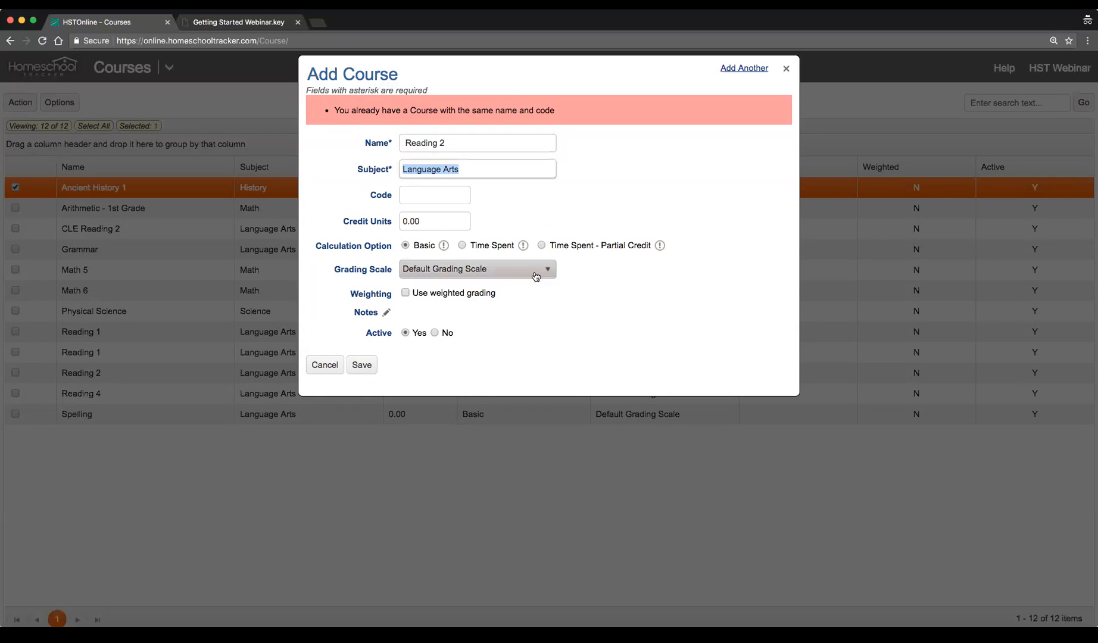
left_click(369, 370)
Rename the new course to Reading 3 and save it
left_click(463, 143)
key("BackSpace")
type("3")
left_click(362, 365)
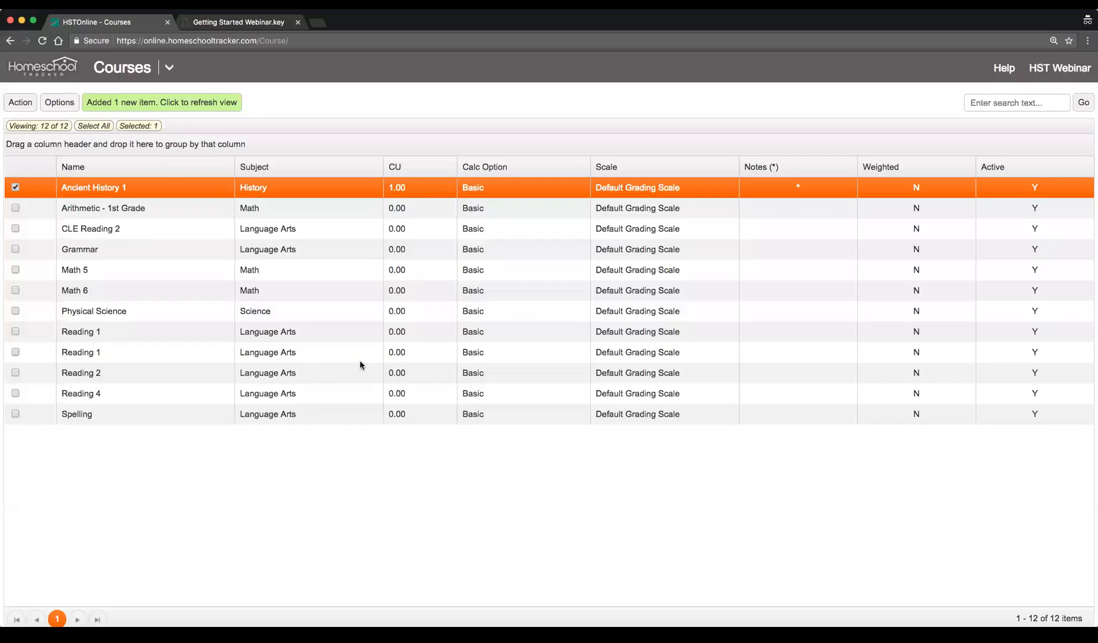
Refresh the course list and delete the duplicate Reading 1 course
left_click(195, 105)
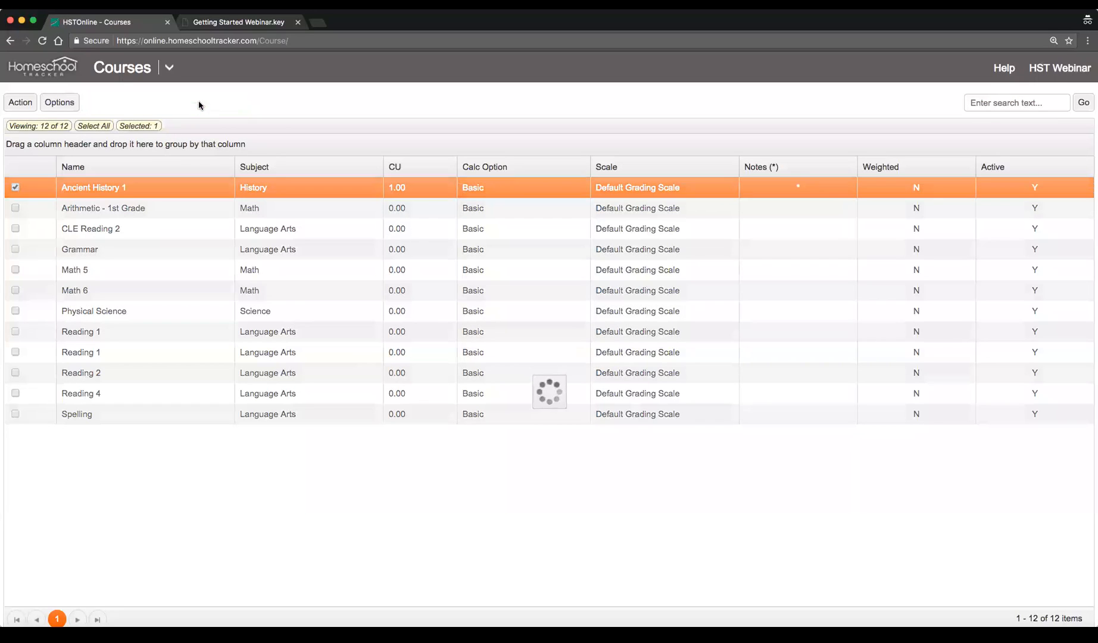
left_click(143, 400)
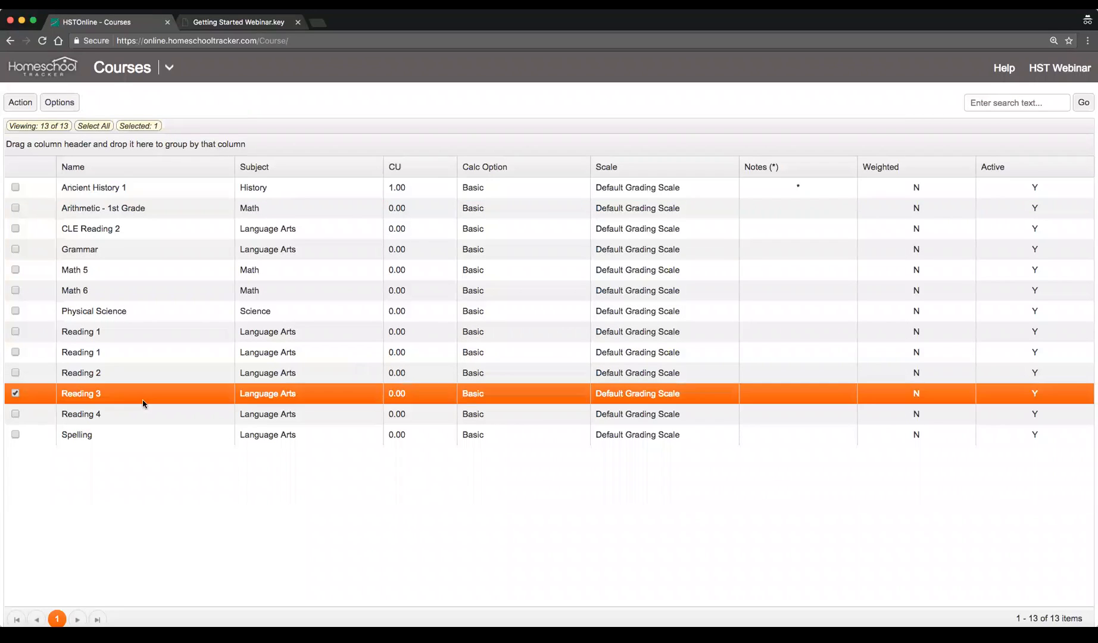
left_click(172, 350)
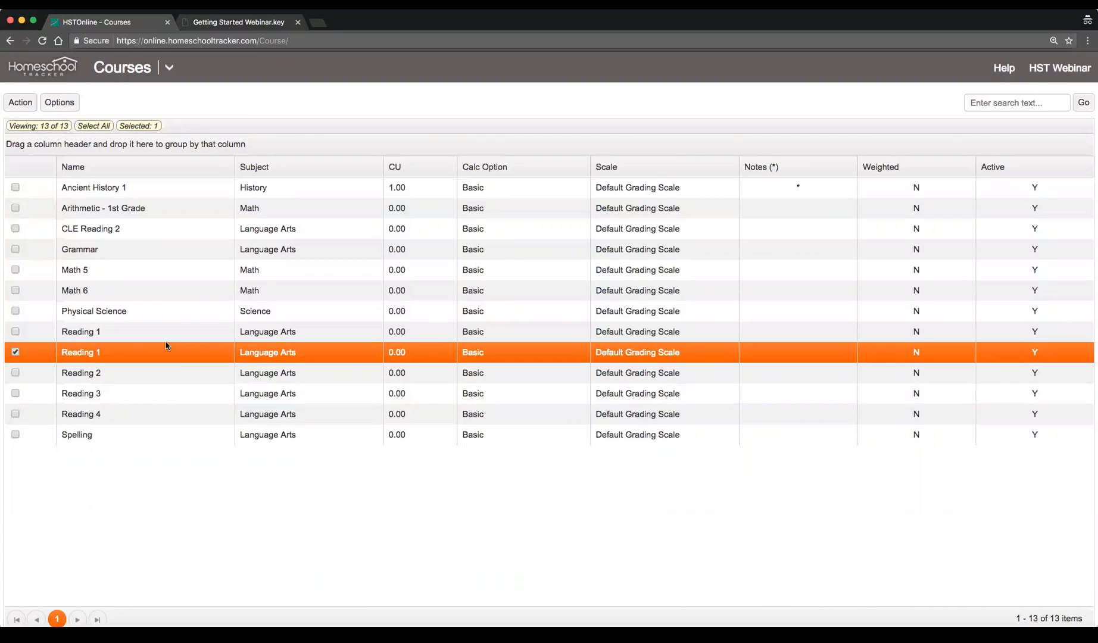
left_click(151, 336)
left_click(150, 355)
left_click(177, 374)
left_click(130, 352)
left_click(19, 102)
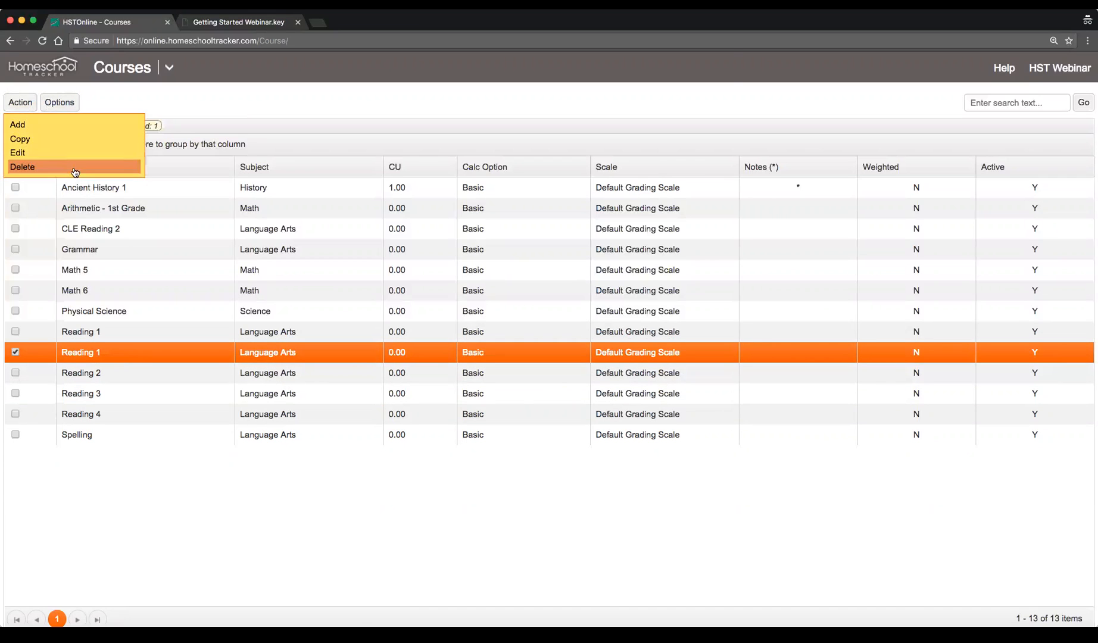
left_click(73, 167)
left_click(449, 183)
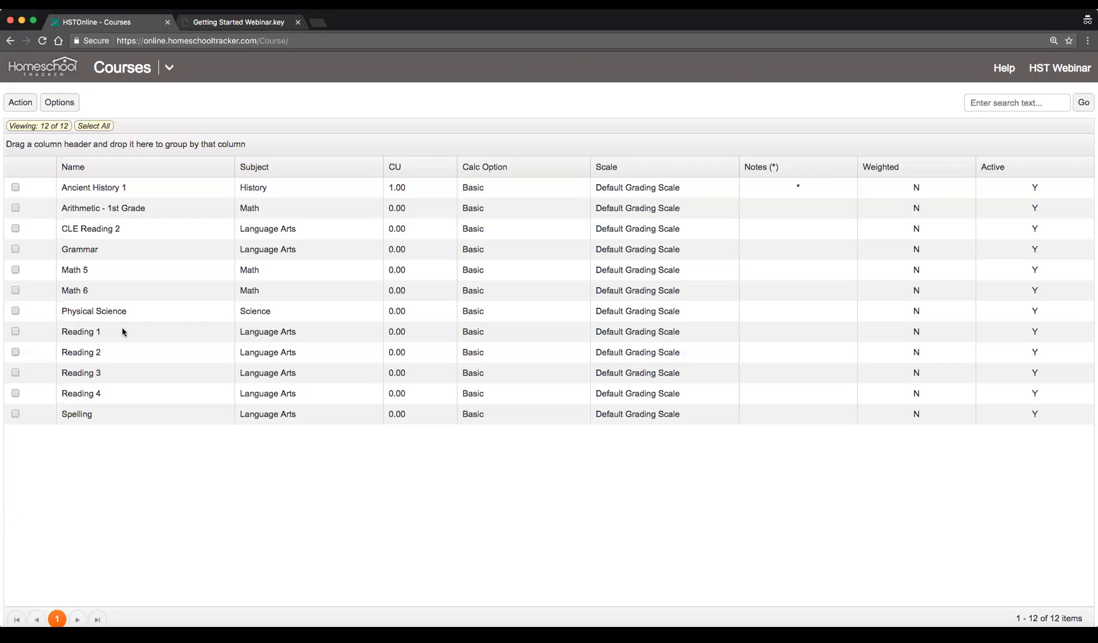
Select the Reading 1, Reading 2 and Reading 3 courses in turn to review them
left_click(100, 326)
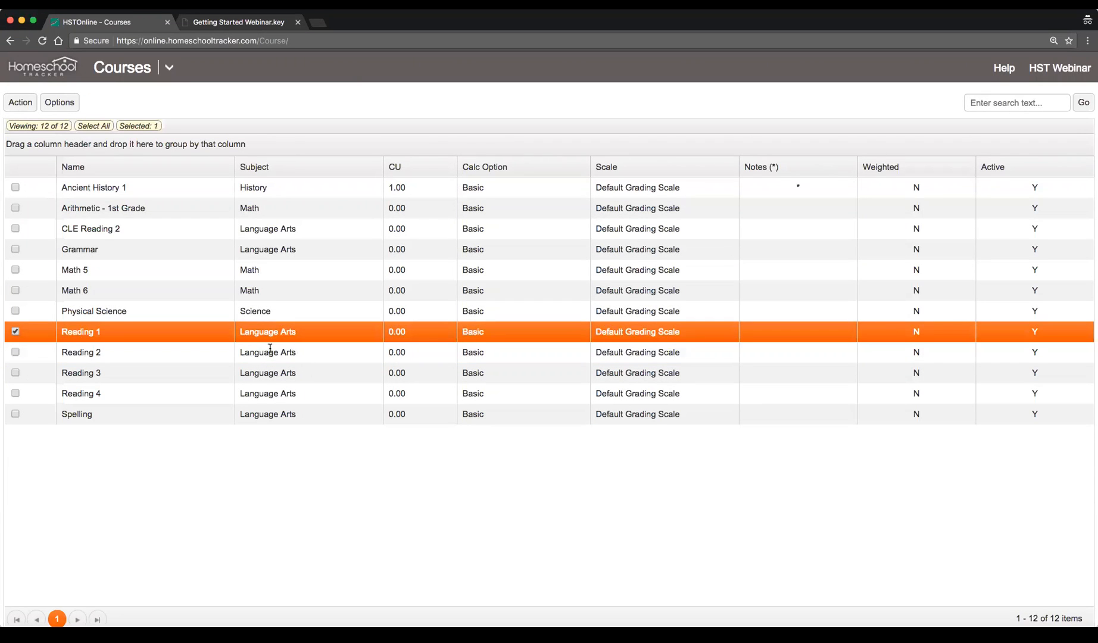
left_click(141, 359)
left_click(140, 376)
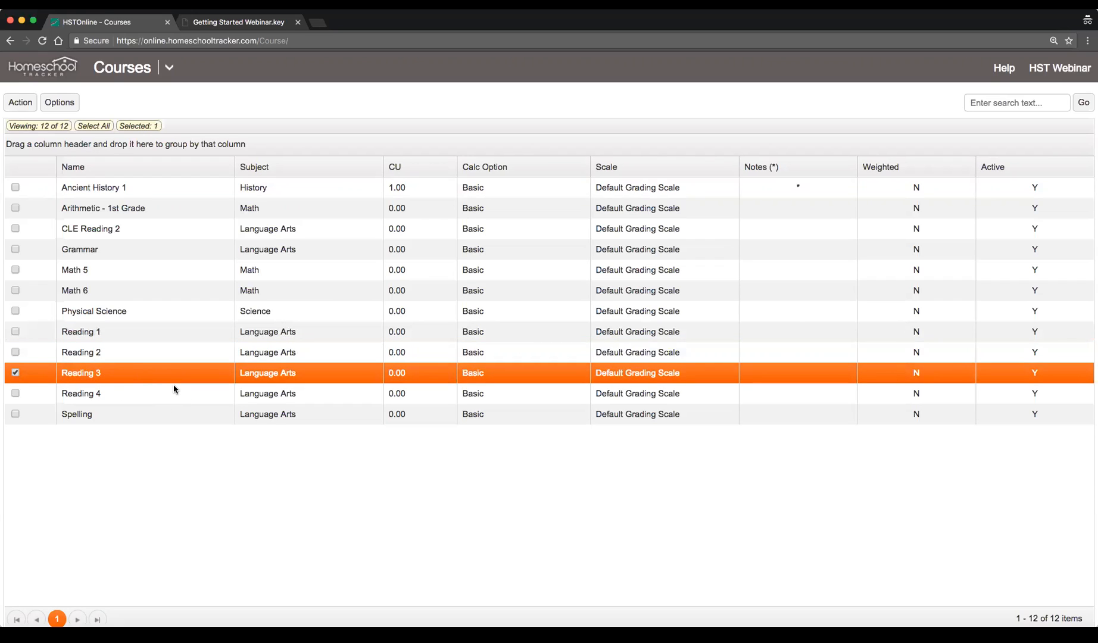
Switch to the webinar slides tab, read the Subjects/Courses tips, and return to the courses tab
key("ctrl+Tab")
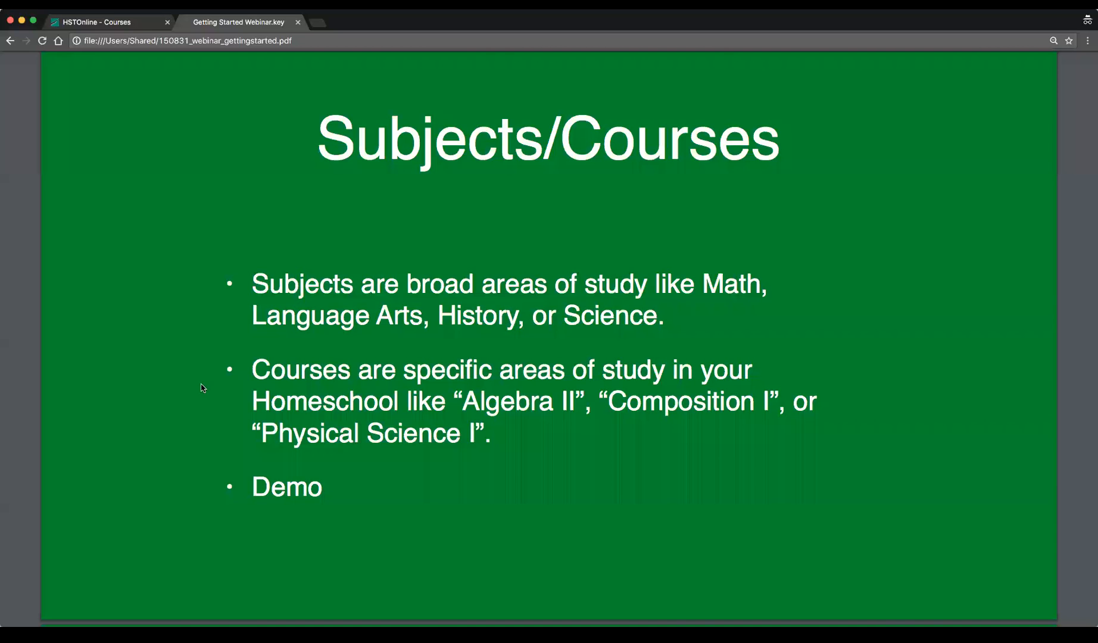
scroll(622, 407, "down", 2)
scroll(622, 407, "down", 10)
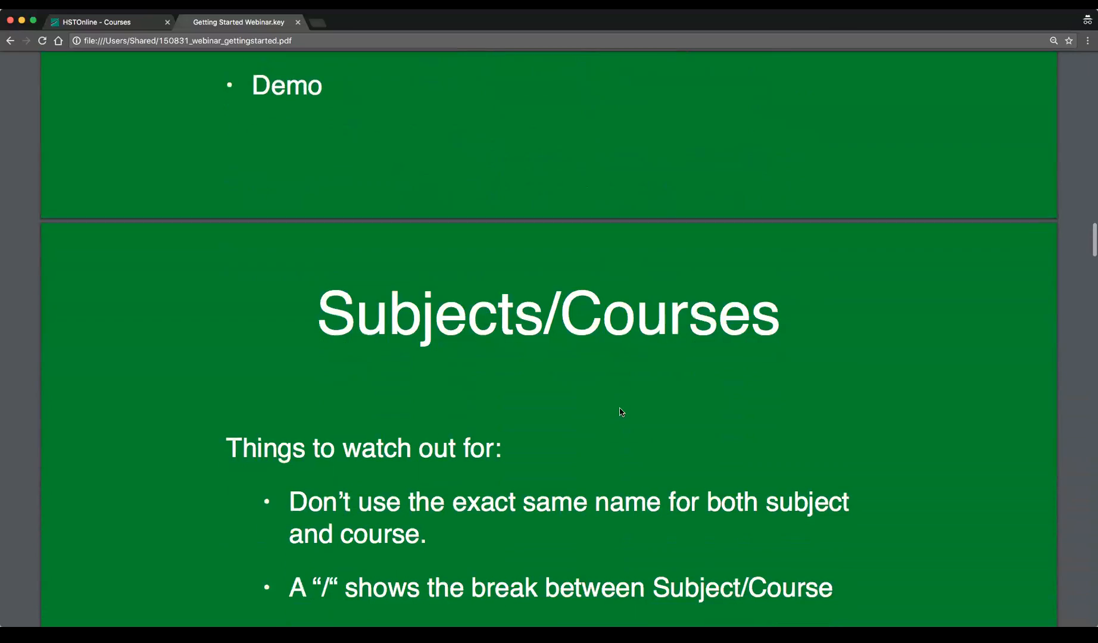
scroll(617, 412, "down", 1)
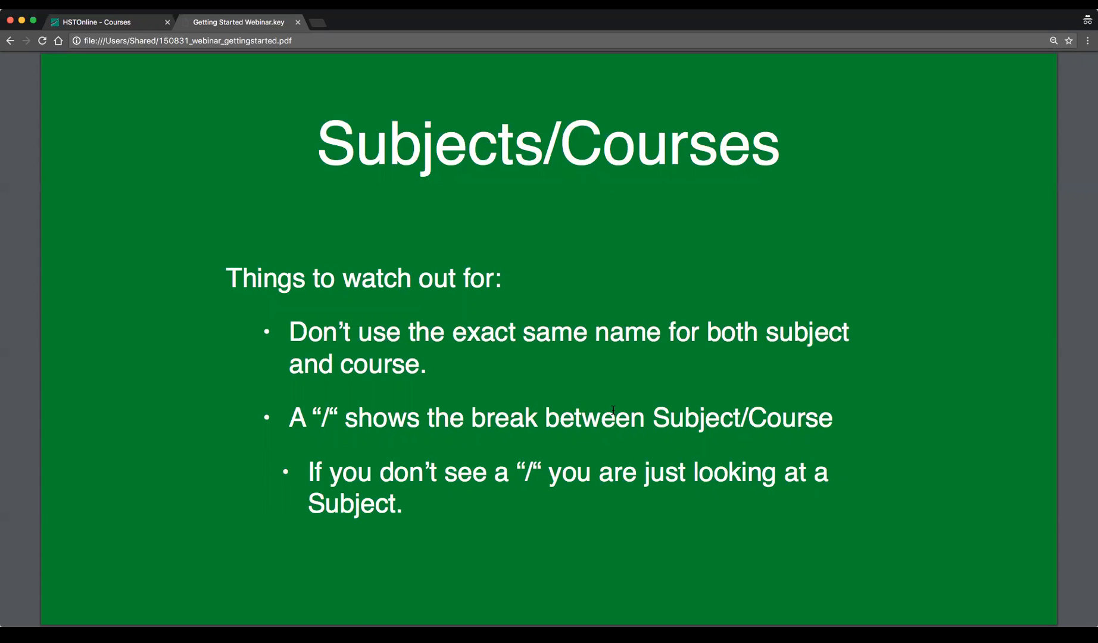
key("ctrl+shift+Tab")
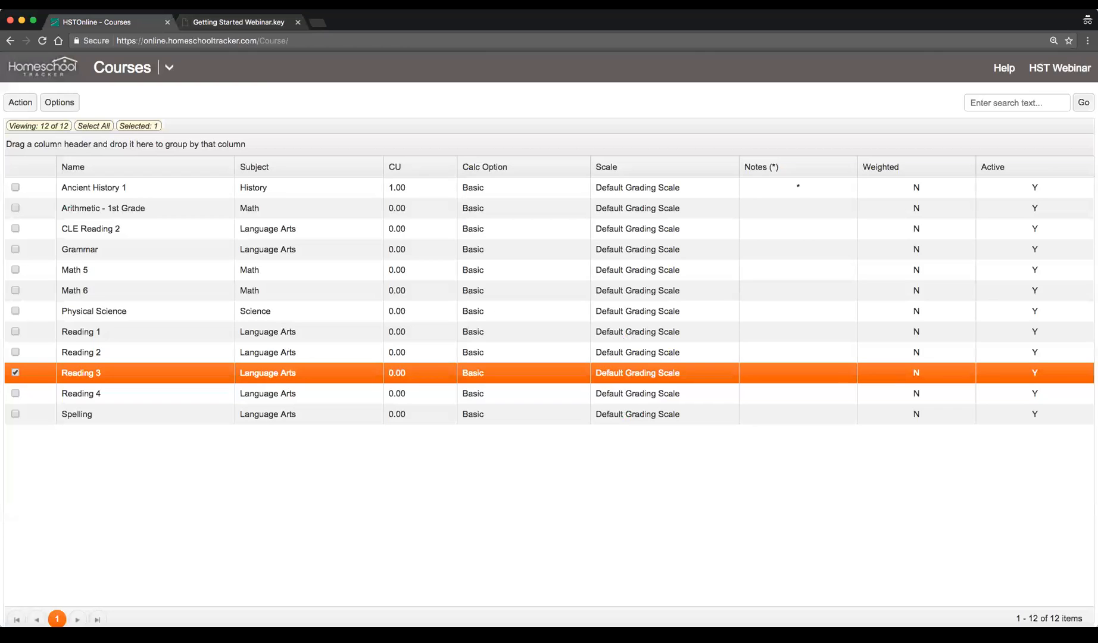
Open the Agenda - Calendar View and start adding a single assignment
left_click(170, 69)
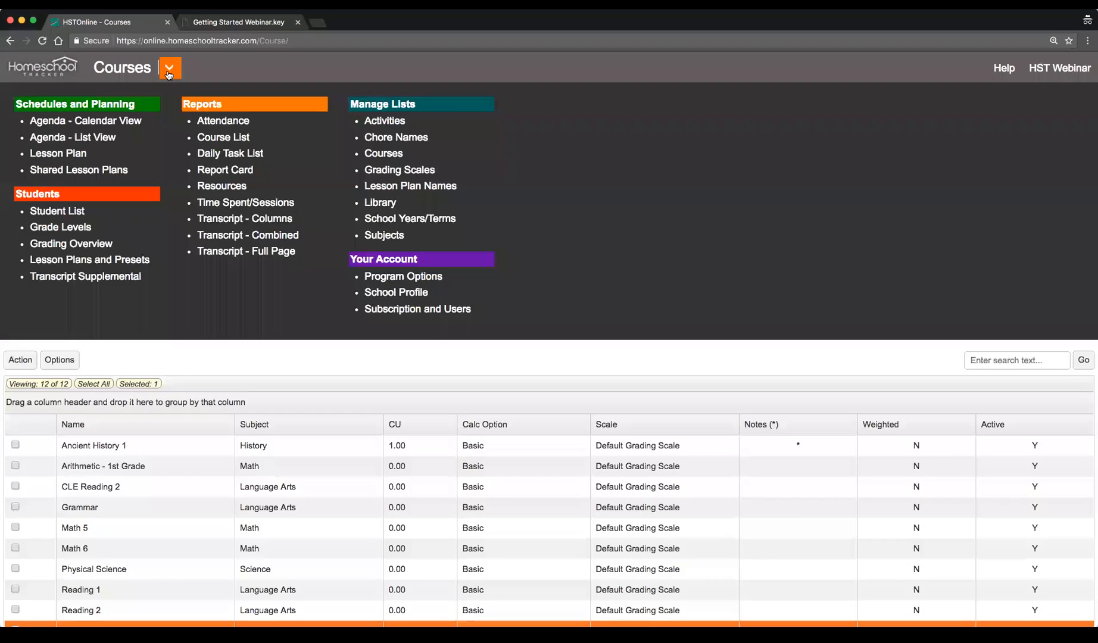
left_click(99, 122)
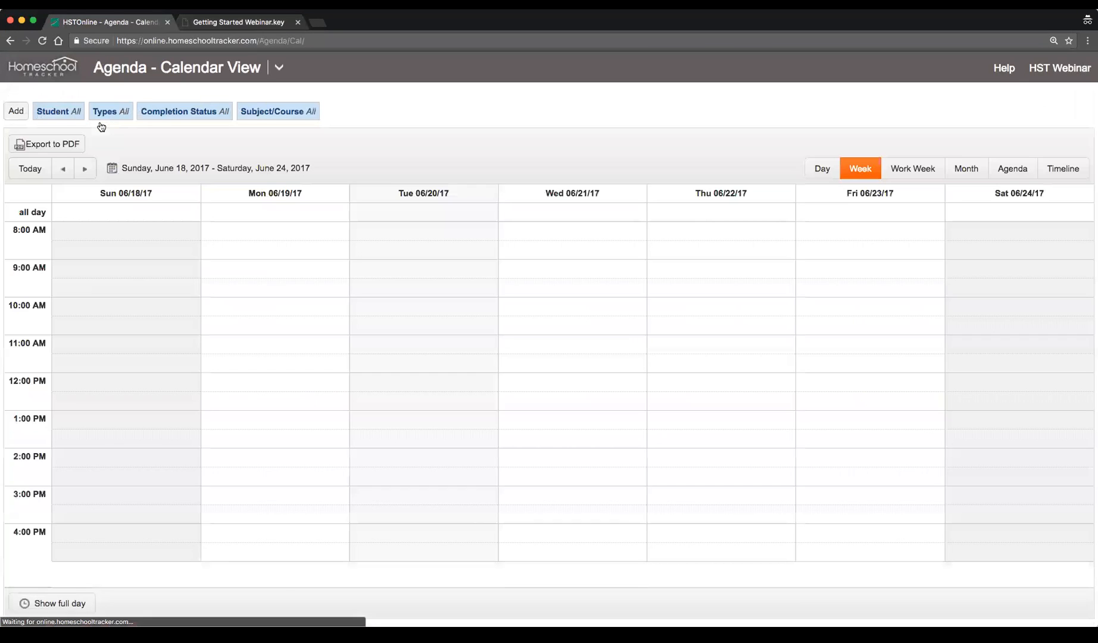
left_click(17, 110)
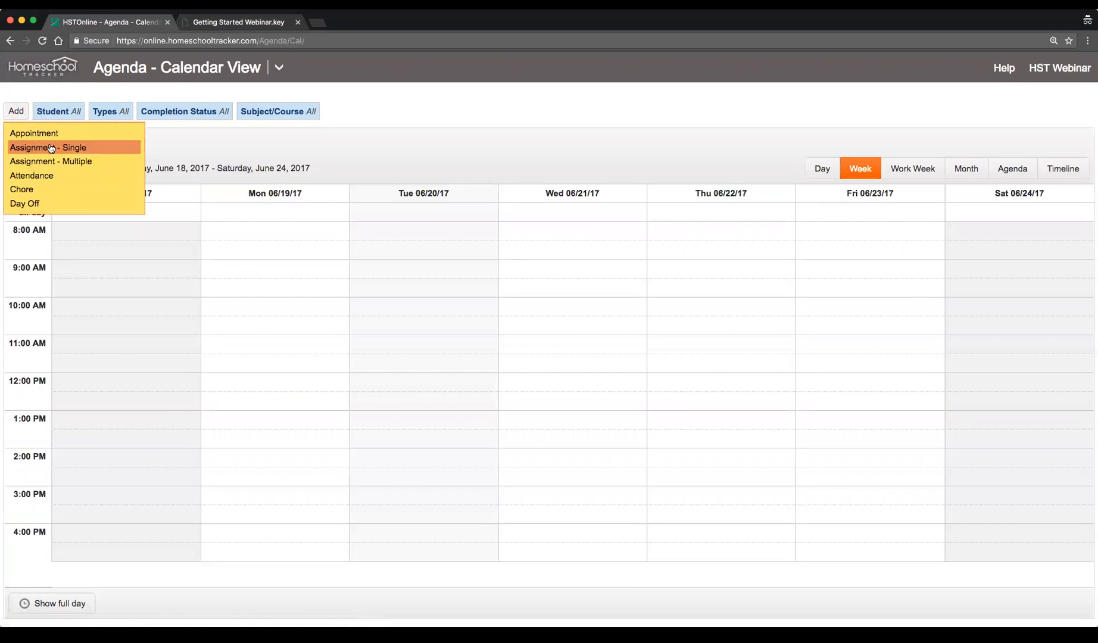
left_click(70, 149)
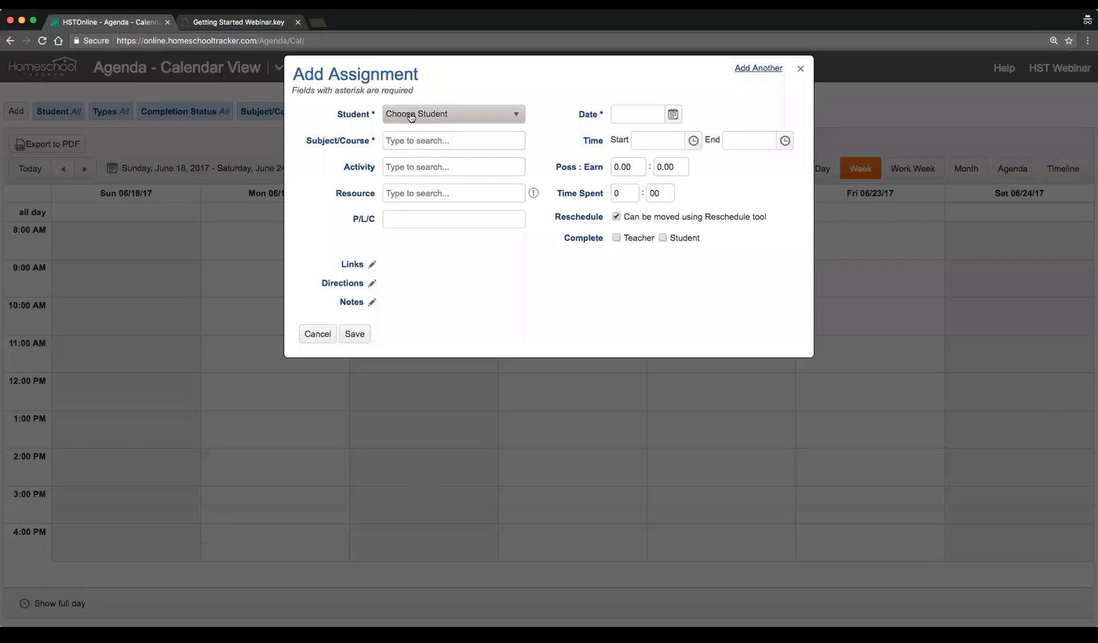
Choose the first student for the new assignment and highlight the Subject/Course field label
left_click(449, 114)
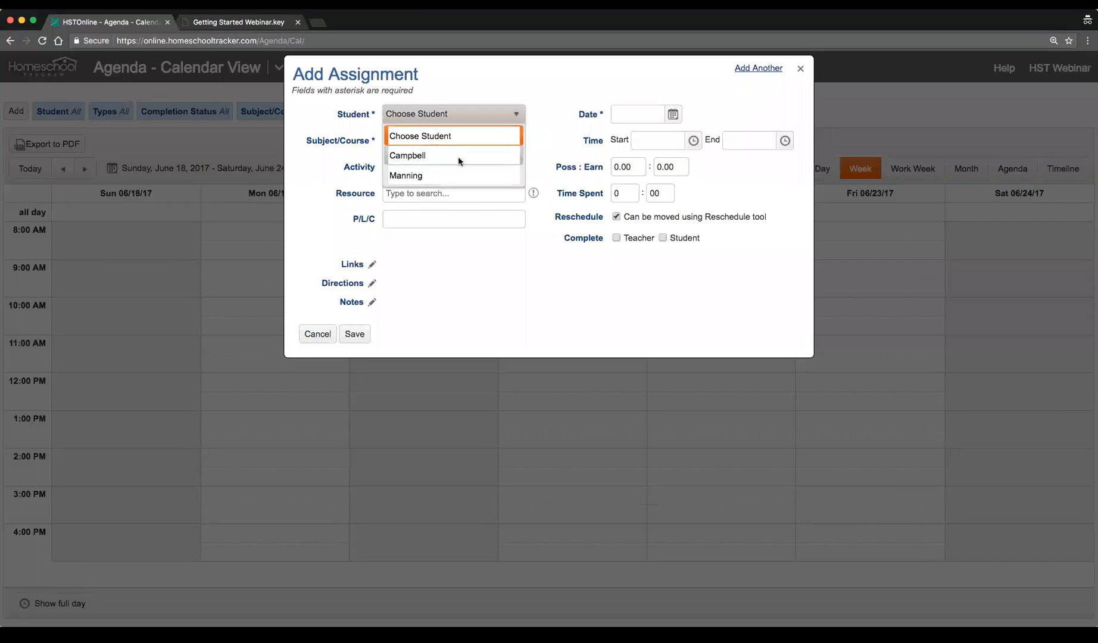
left_click(422, 156)
left_click(401, 147)
left_click_drag(304, 141, 375, 143)
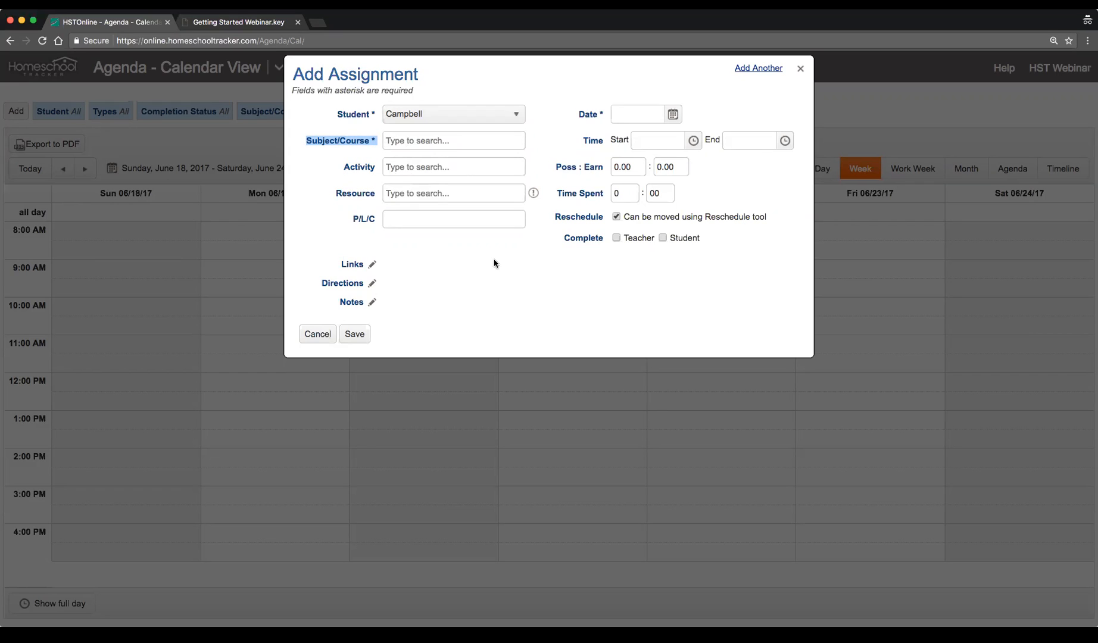
Pick History as the subject/course, replace it with History/Ancient History 1, and cancel the assignment
left_click(417, 140)
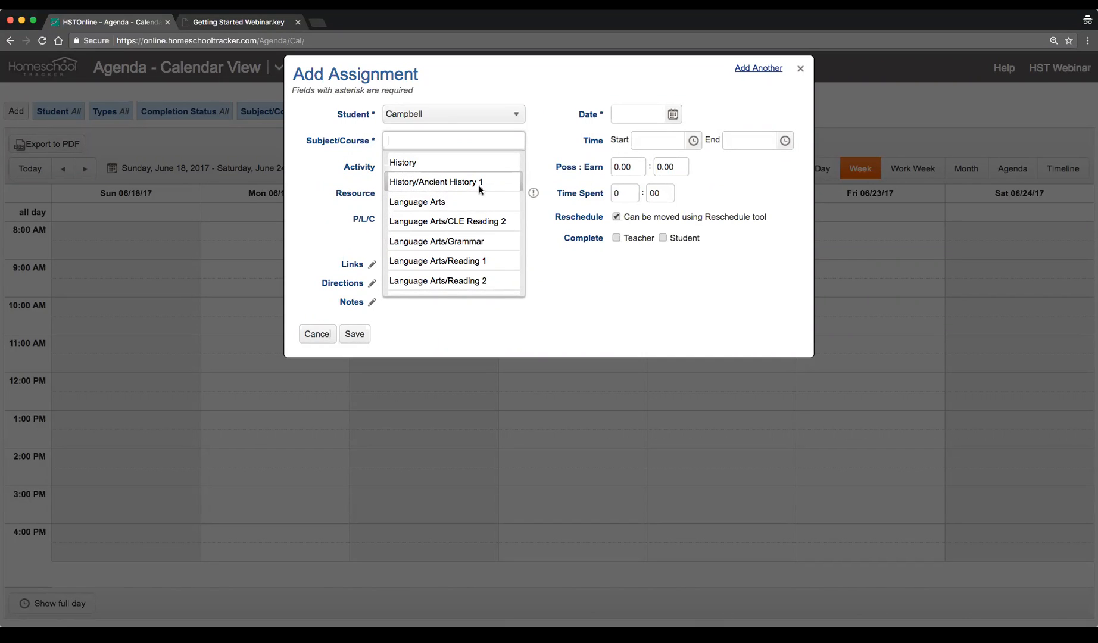
left_click(461, 164)
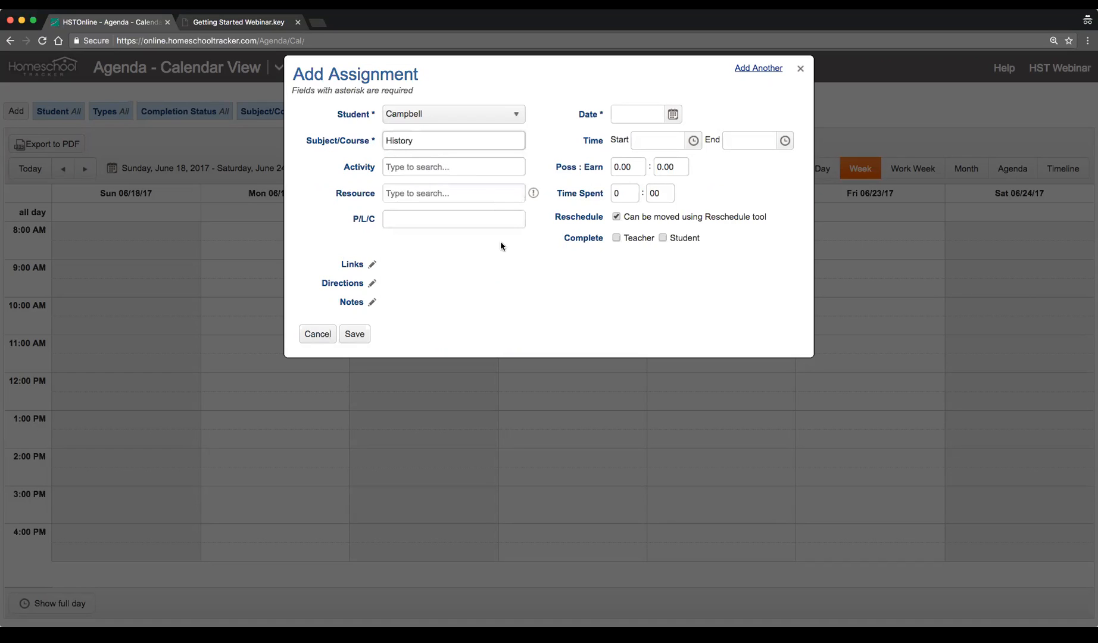
double_click(456, 140)
key("BackSpace")
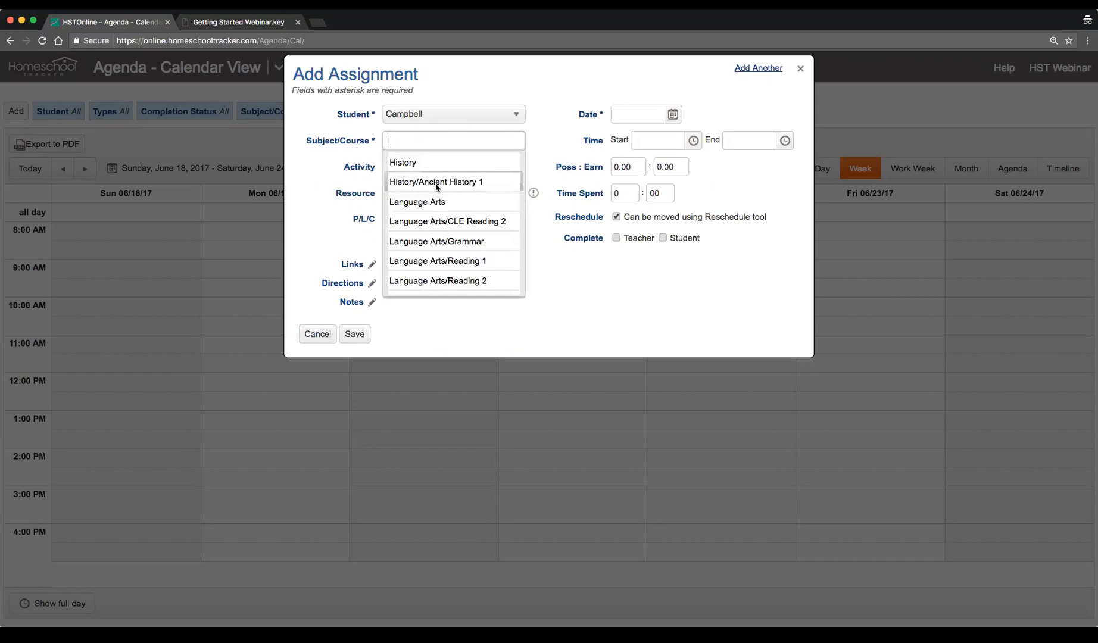
left_click(457, 184)
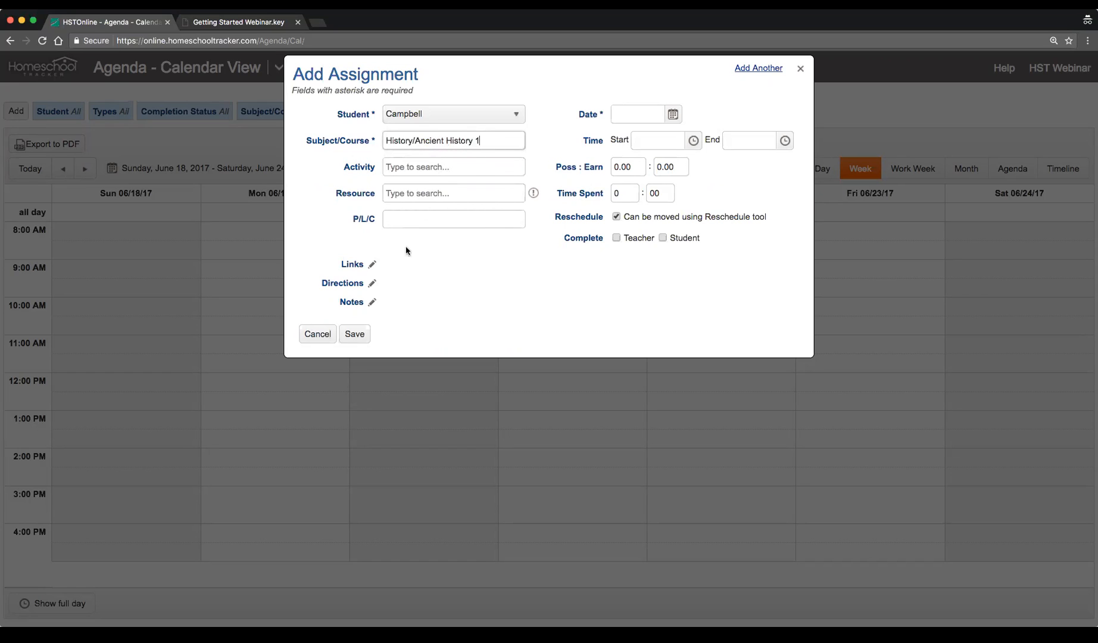
left_click(317, 335)
Switch to the webinar slides tab and page forward to the Assignments slide
left_click(244, 22)
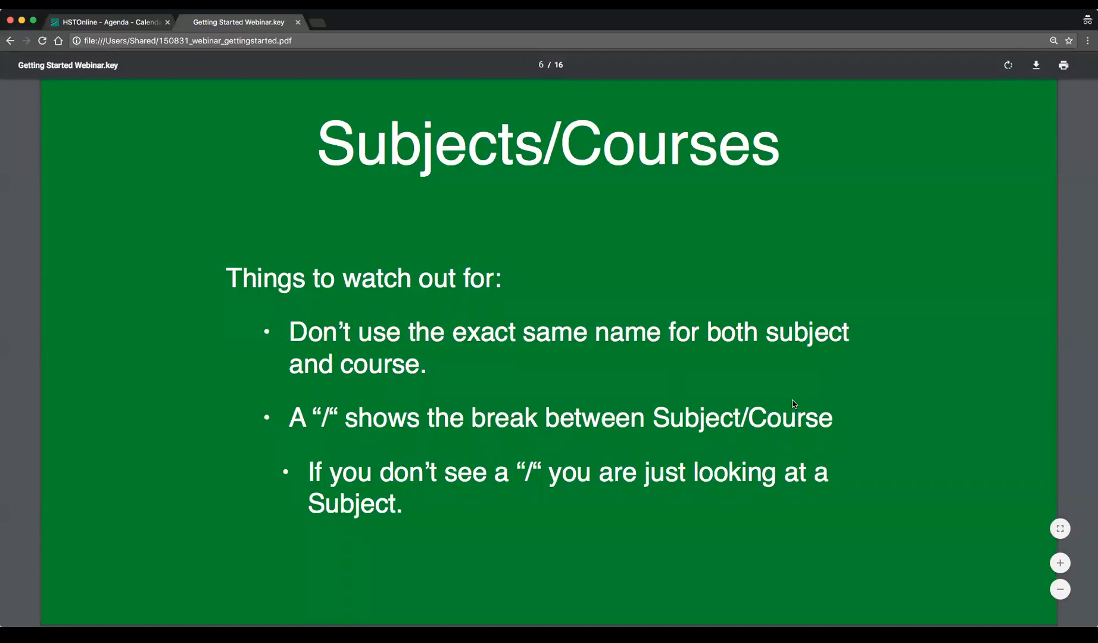
scroll(792, 403, "down", 5)
scroll(793, 403, "down", 5)
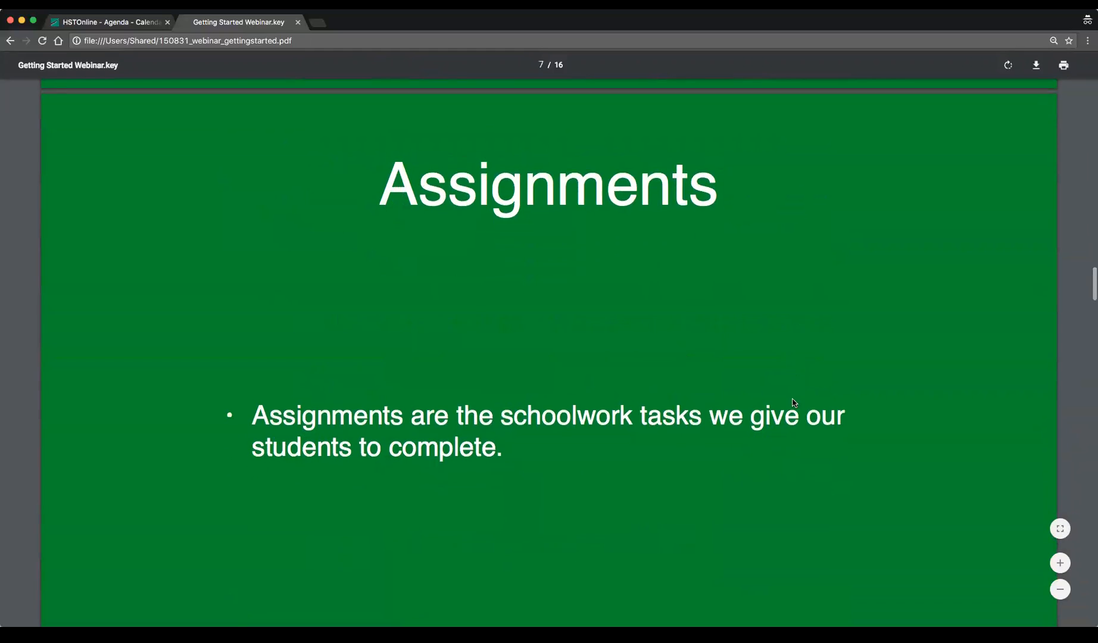
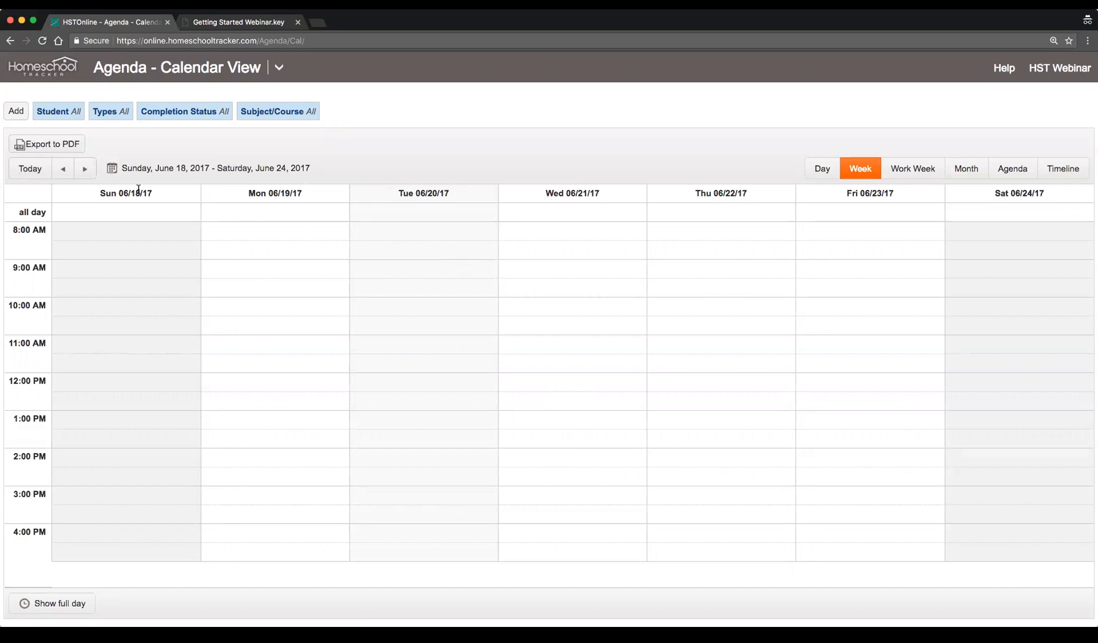
Start adding a single assignment and choose Campbell as the student
left_click(19, 114)
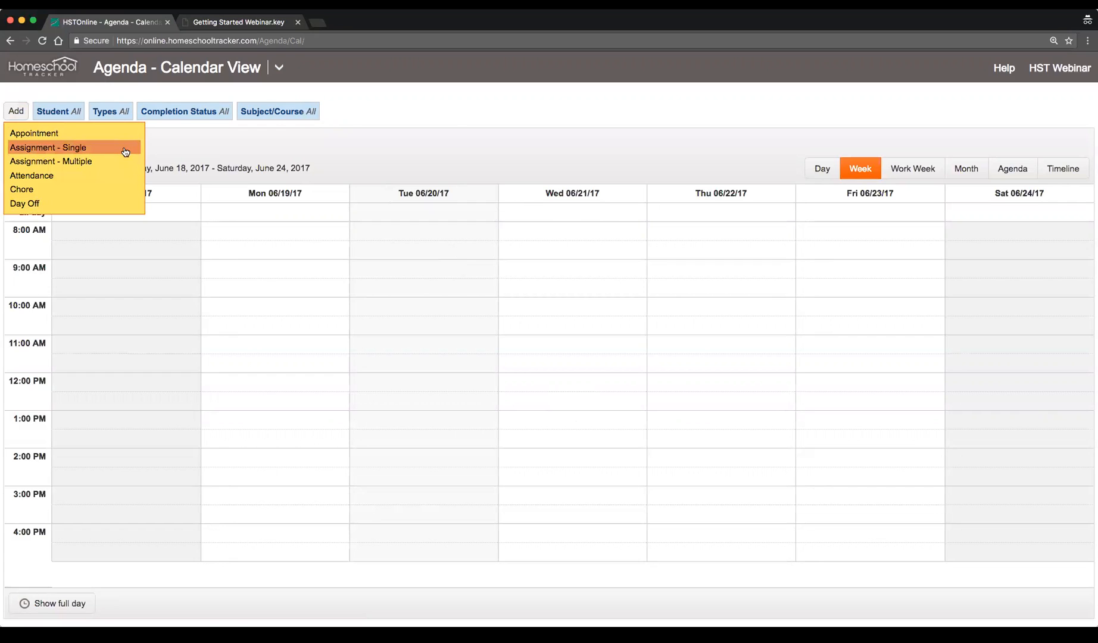
left_click(125, 150)
left_click(463, 116)
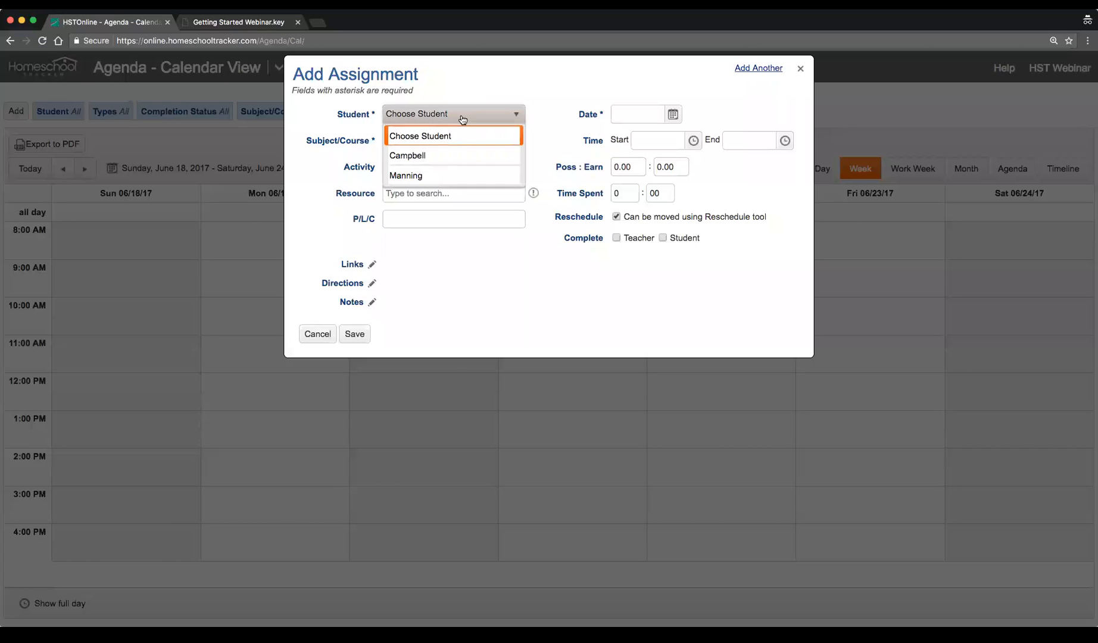
left_click(459, 156)
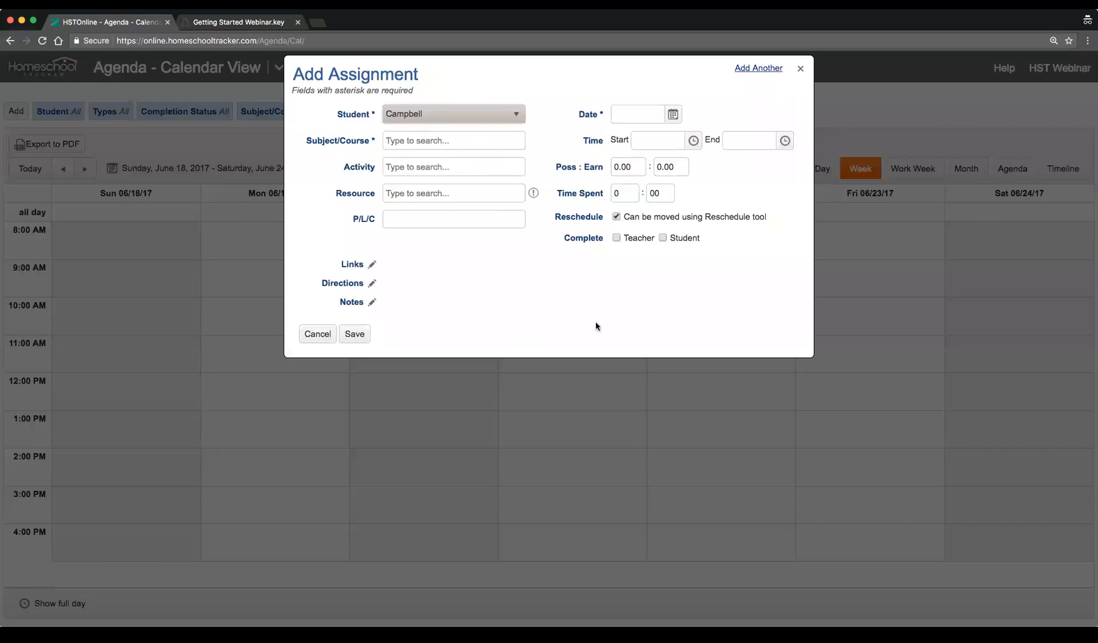
Set the subject/course to History/Ancient History 1 and the activity to Lesson
left_click(478, 144)
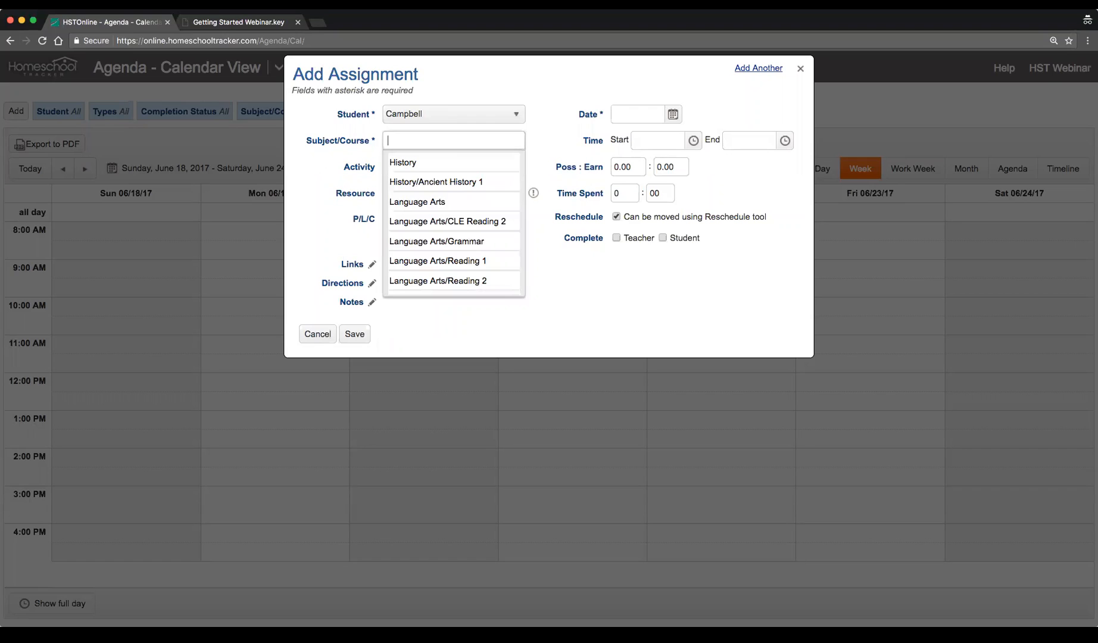
left_click(498, 182)
left_click(465, 167)
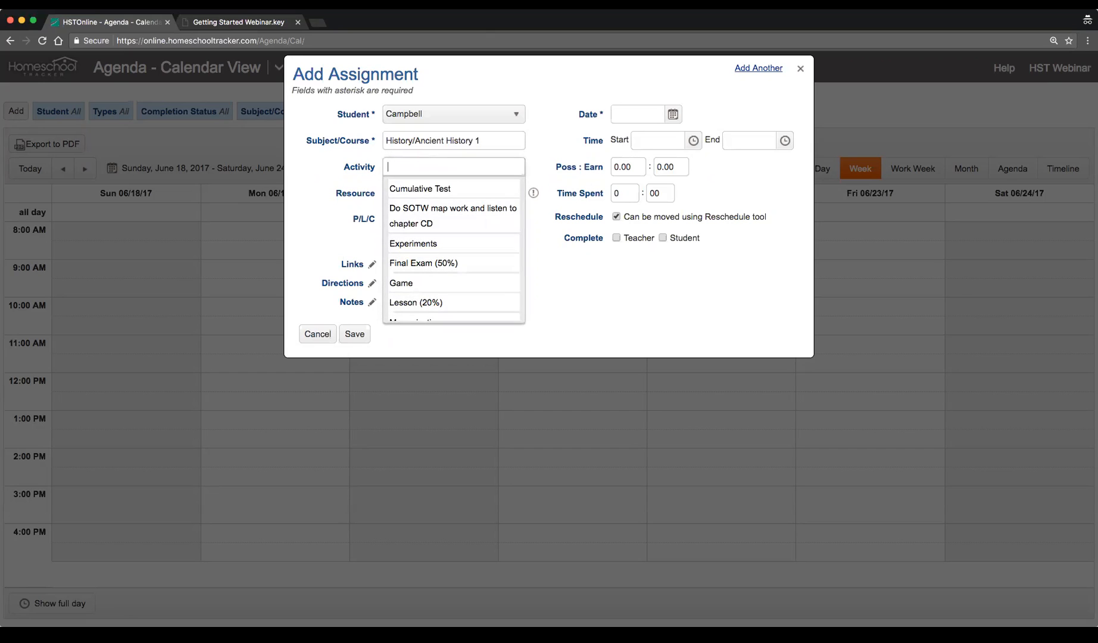
left_click(481, 302)
Choose Daily Grams Guided Review Aiding Mastery Skills Grd 5: Grade 5 as the resource
left_click(482, 193)
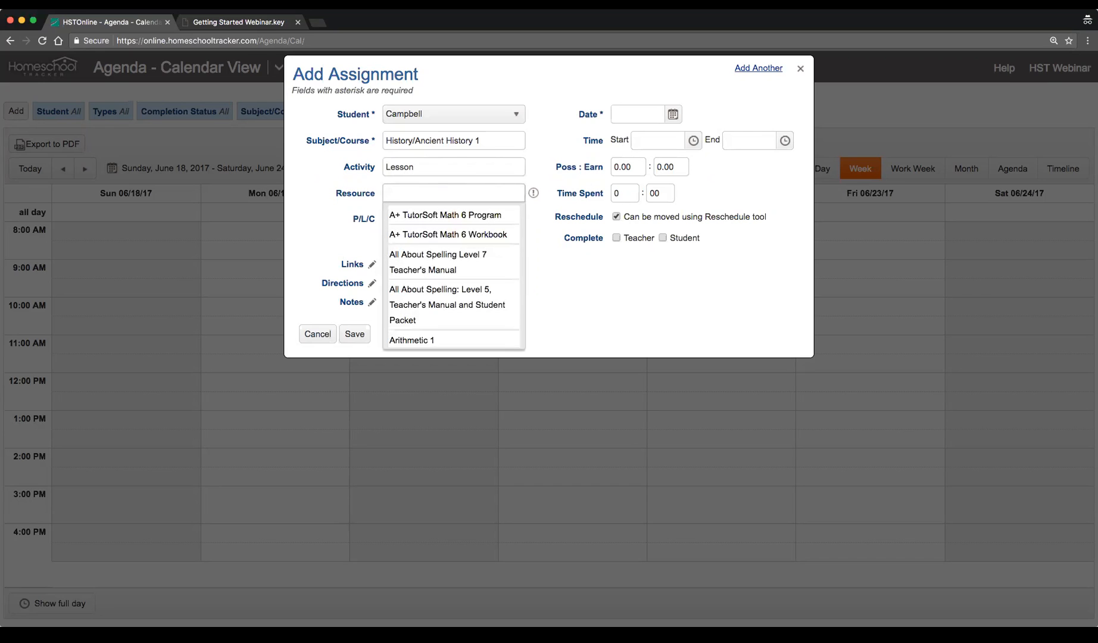
scroll(471, 295, "down", 1)
scroll(471, 295, "down", 4)
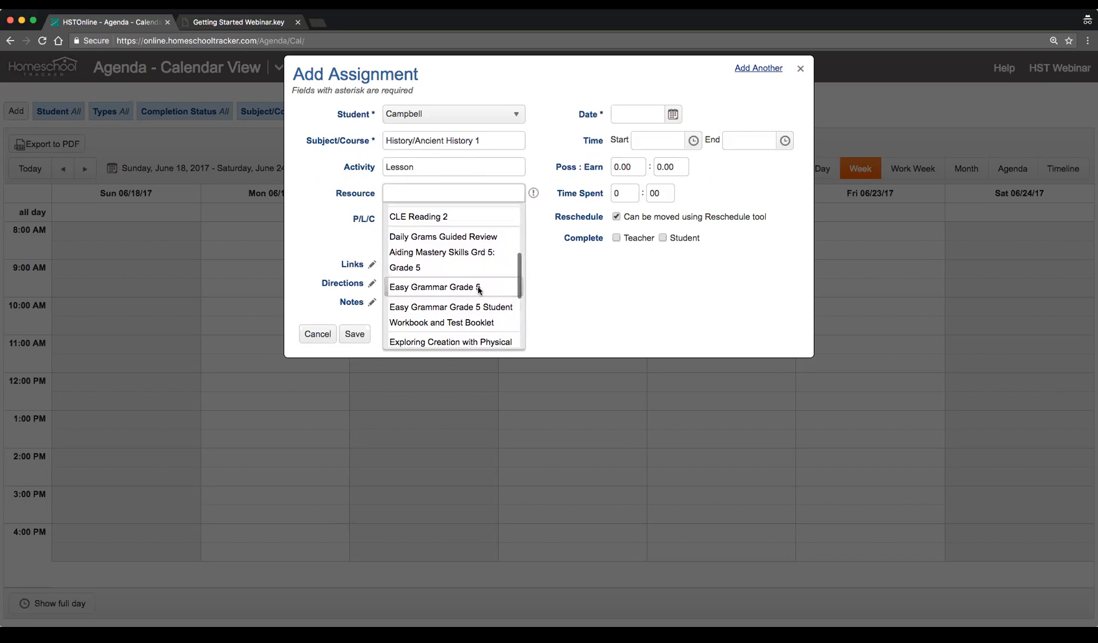
scroll(473, 292, "down", 1)
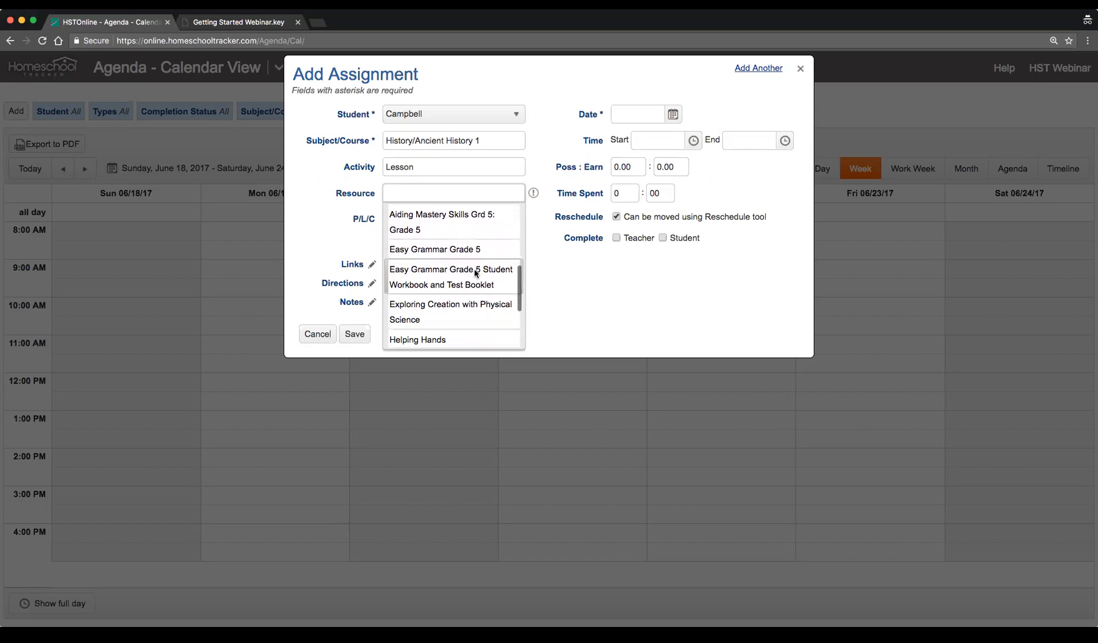
scroll(477, 273, "up", 1)
left_click(419, 260)
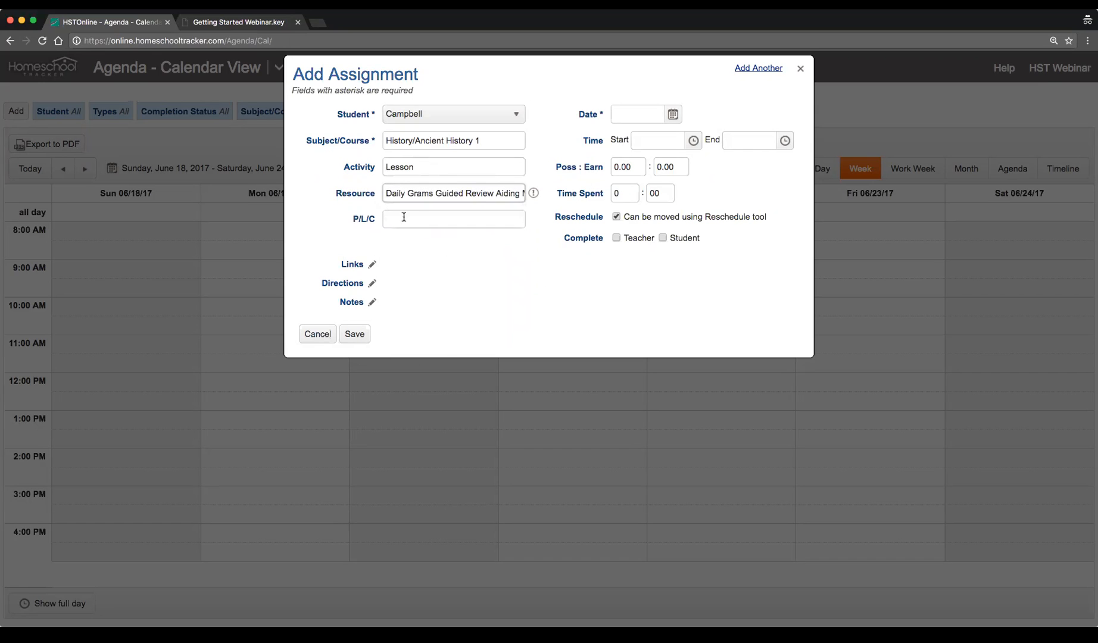
Enter Lesson 1 as the page/lesson/chapter and set the date to Tuesday, June 20, 2017
left_click(411, 224)
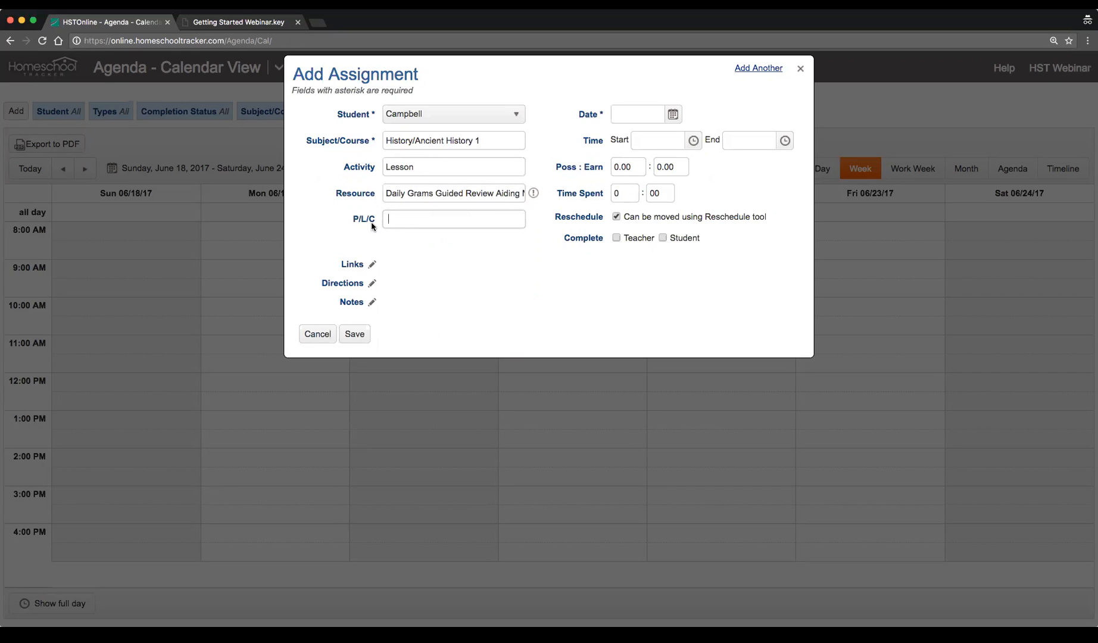
type("Lesson 1")
left_click(673, 114)
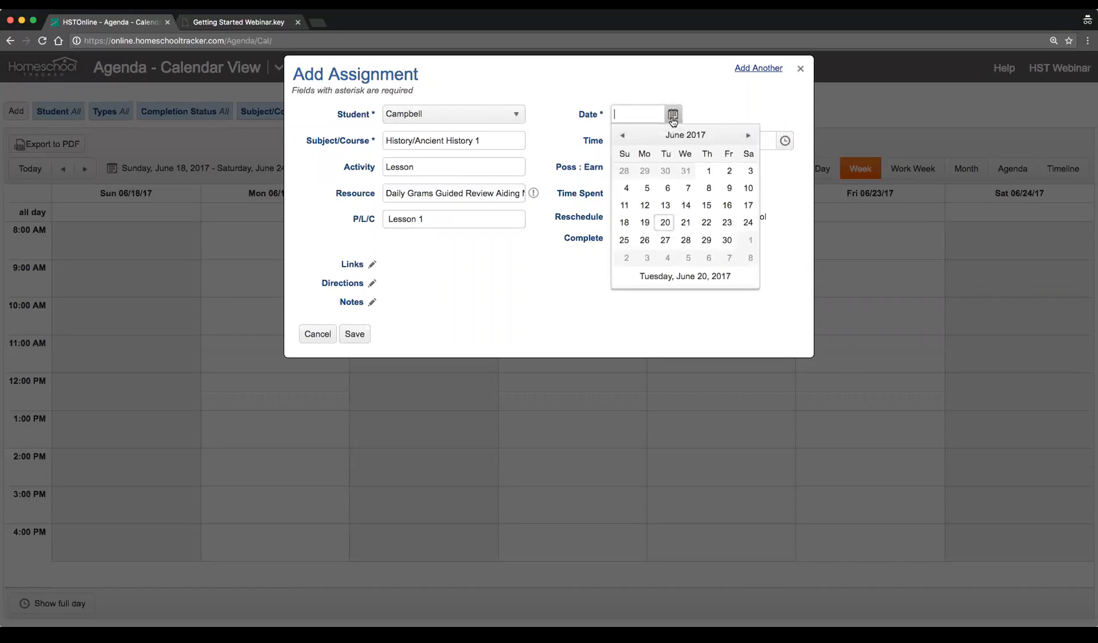
left_click(662, 278)
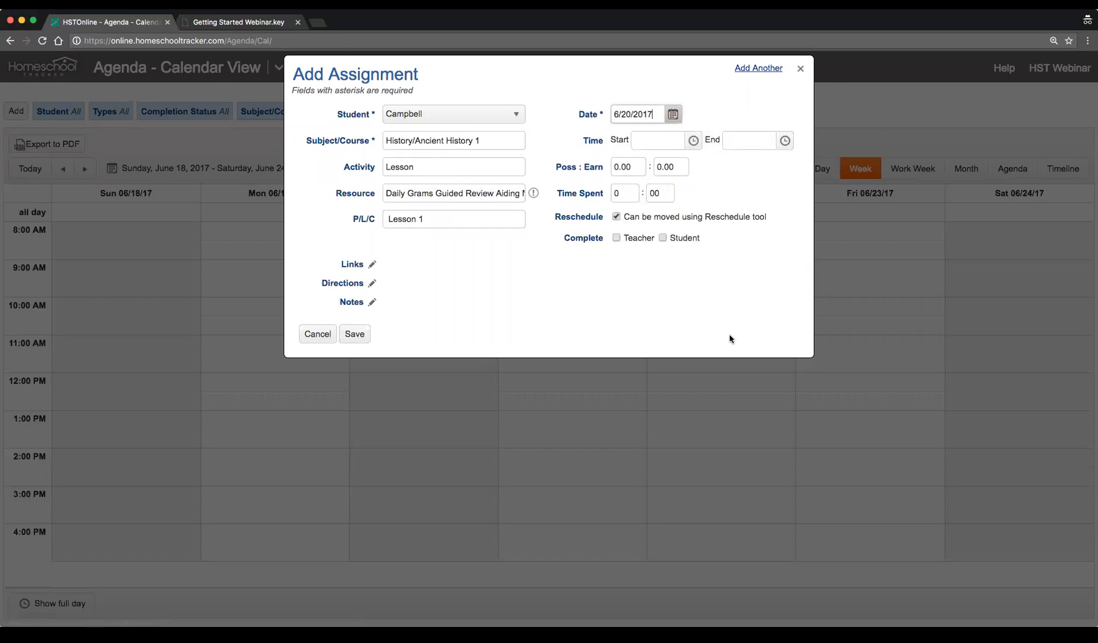
Set the assignment time from 8:00 AM to 10:00 AM
left_click(693, 141)
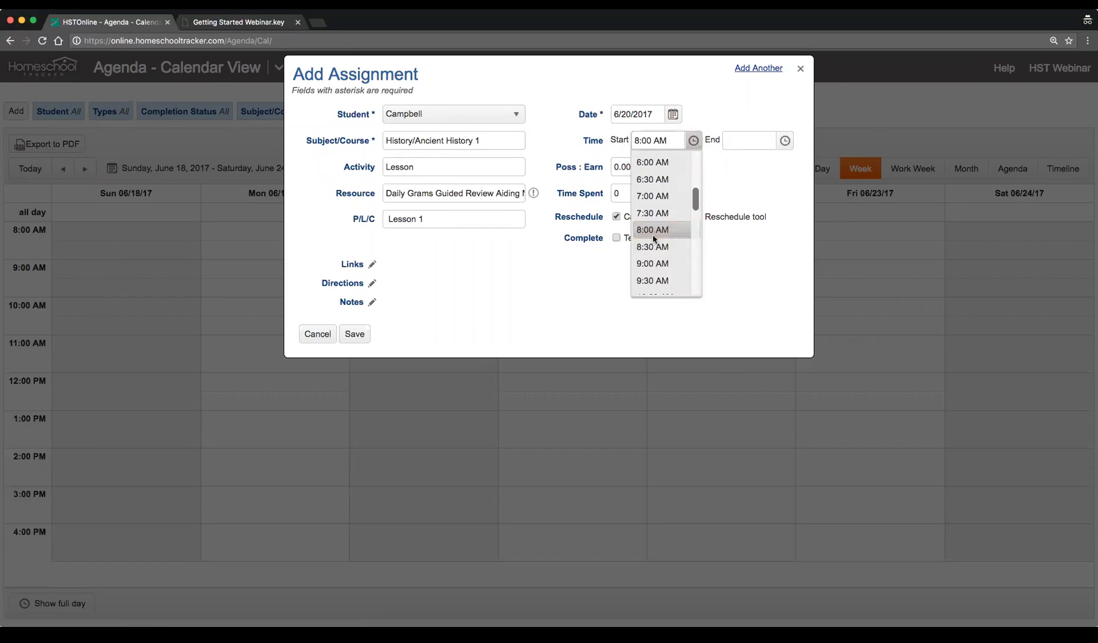
left_click(654, 235)
left_click(786, 143)
scroll(753, 253, "down", 2)
left_click(748, 254)
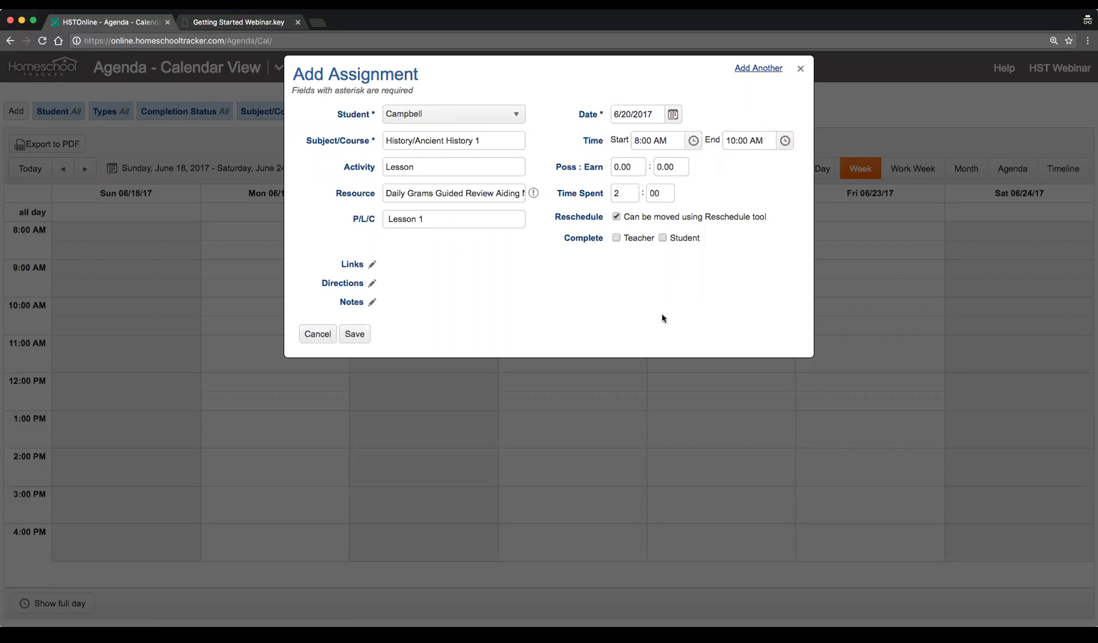
Set the possible points to 10 and save the assignment
left_click(627, 167)
type("10")
key("Tab")
key("Tab")
left_click(356, 335)
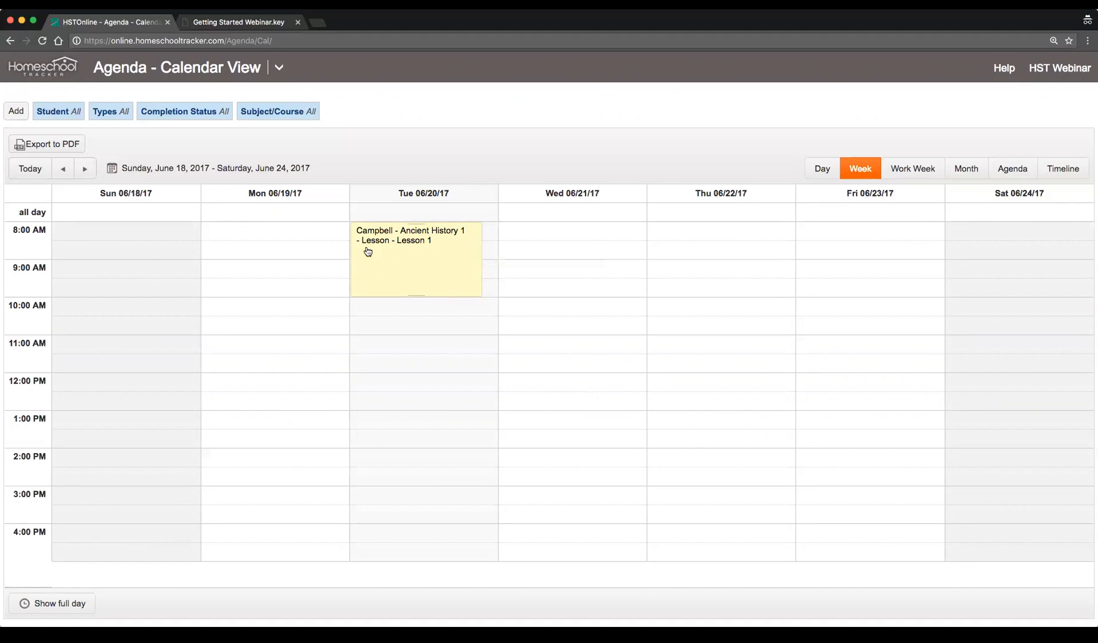
Open the new assignment's details and its edit form, then cancel without changes
left_click(434, 266)
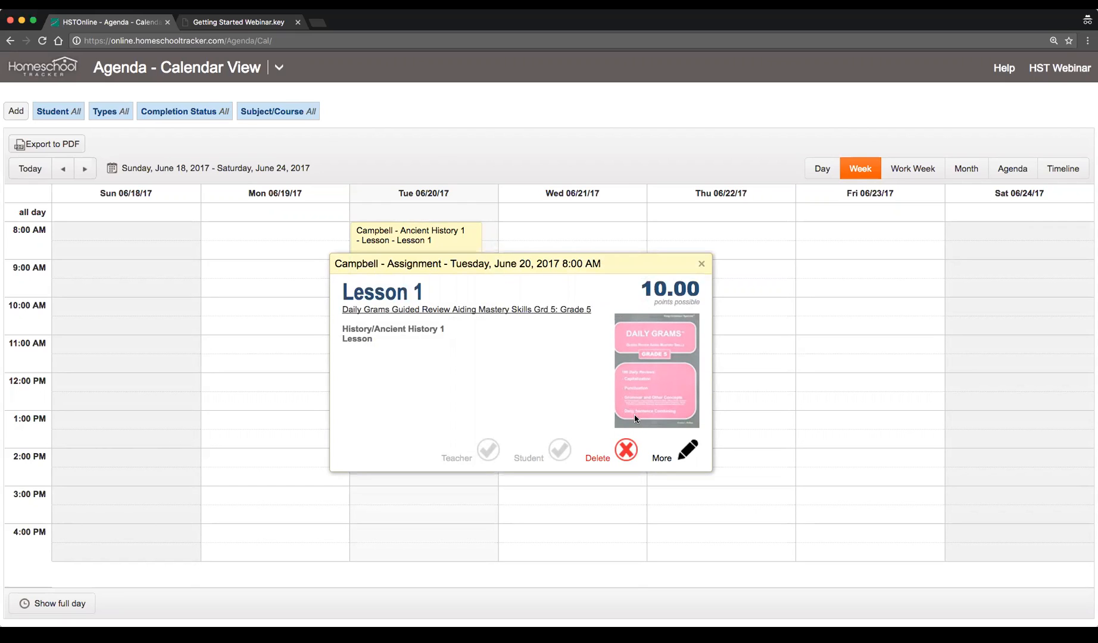
left_click(686, 450)
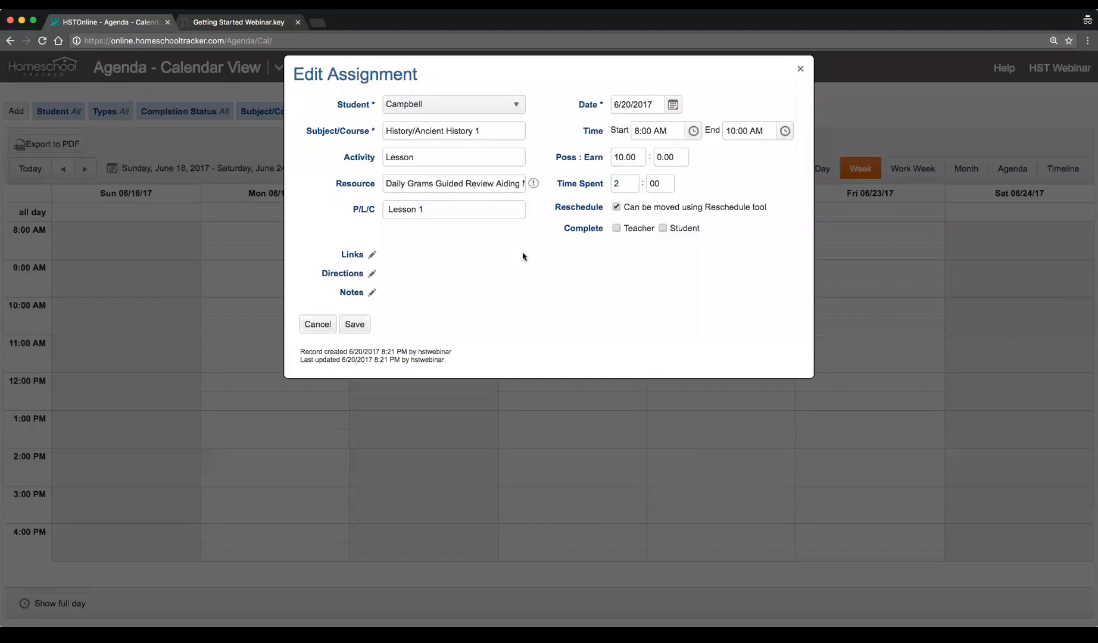
left_click(314, 325)
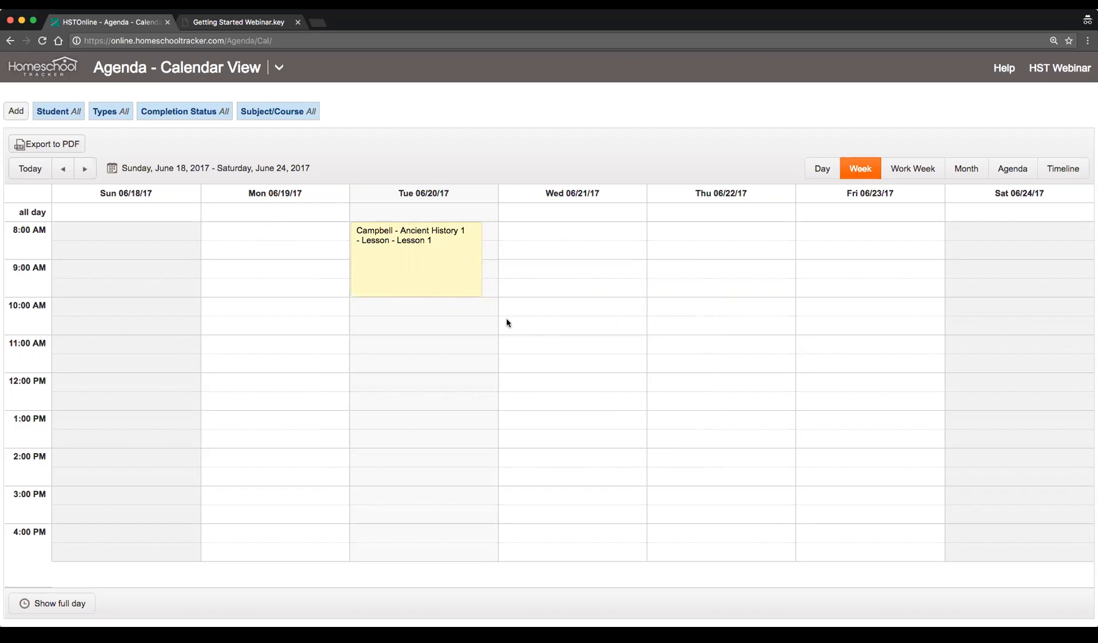
Edit the assignment to record 9 points earned, mark it teacher-complete, and save
left_click(430, 259)
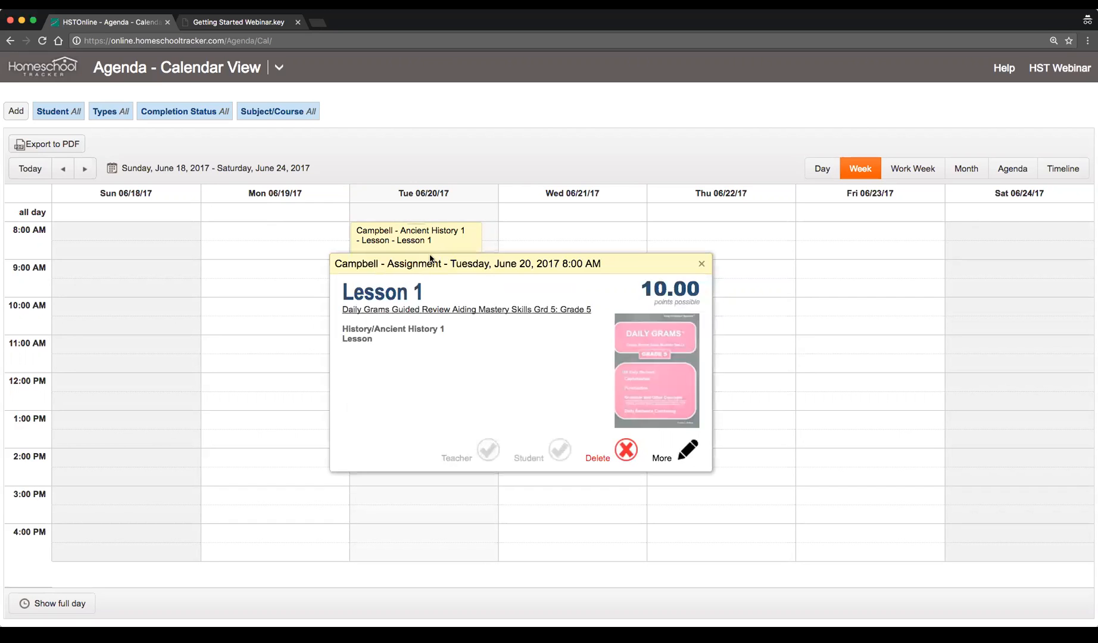
left_click(681, 462)
left_click(676, 156)
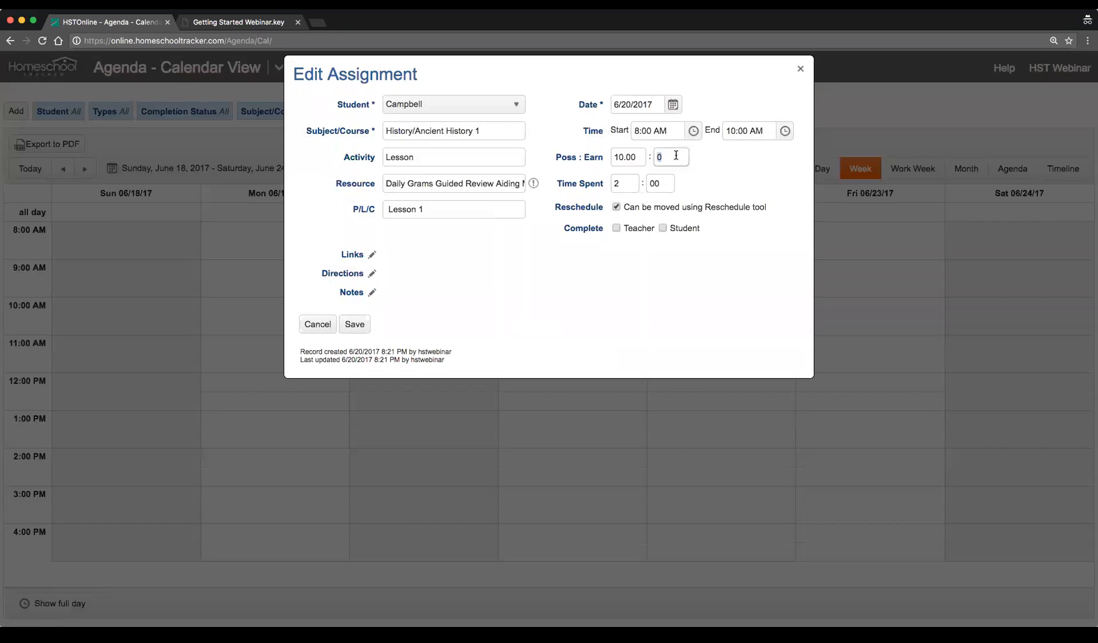
type("9")
key("Tab")
left_click(616, 228)
left_click_drag(692, 156, 763, 157)
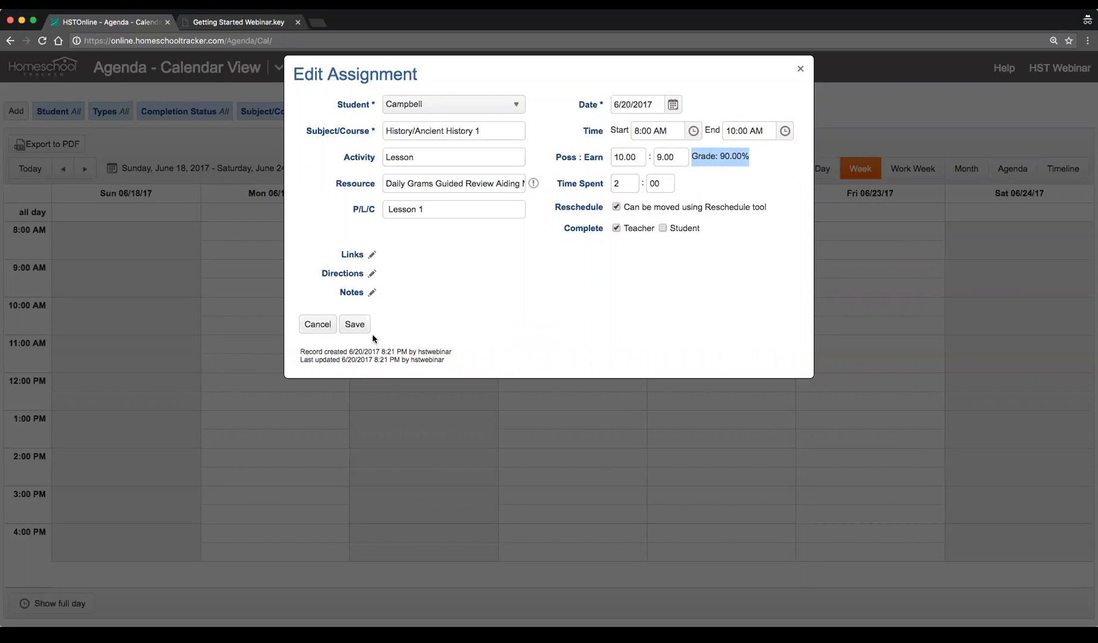
left_click(356, 324)
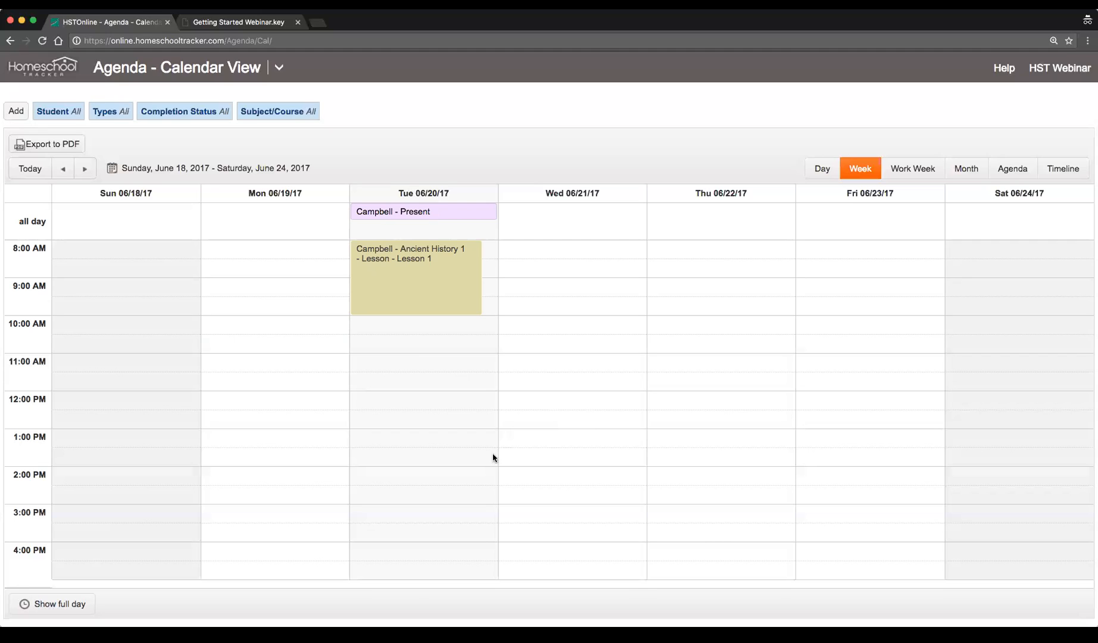
Start adding multiple assignments from the calendar
scroll(384, 352, "up", 1)
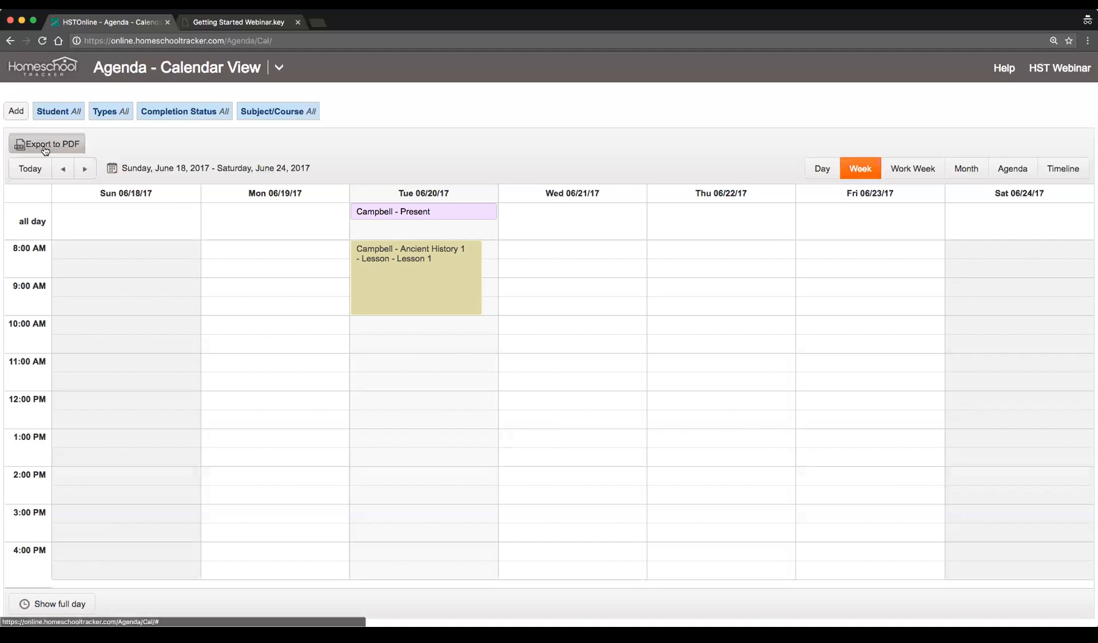
left_click(10, 117)
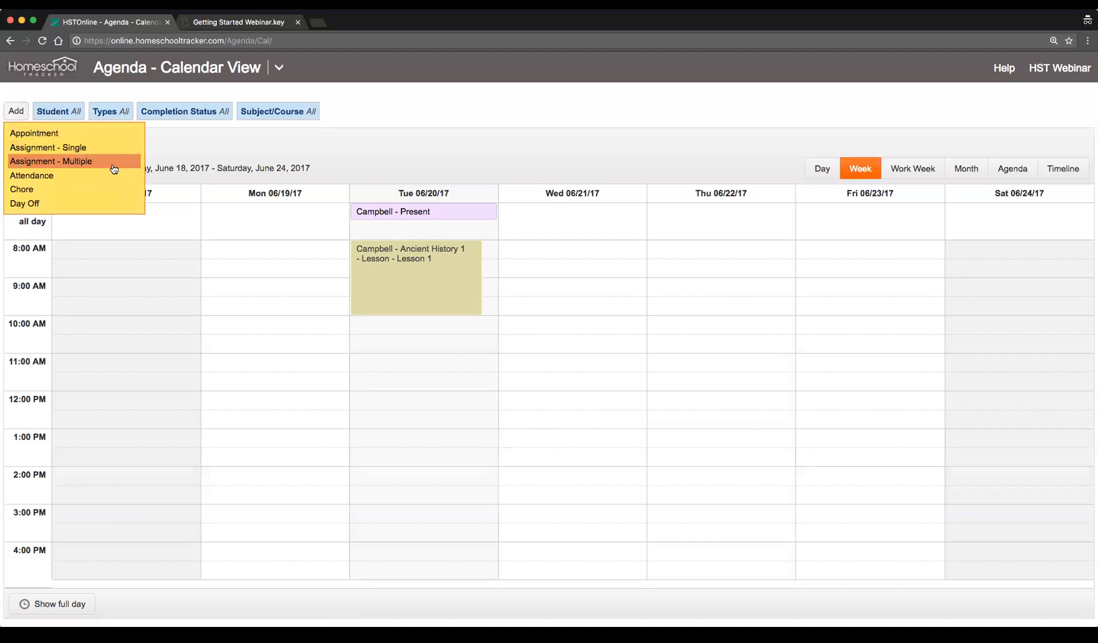
left_click(133, 168)
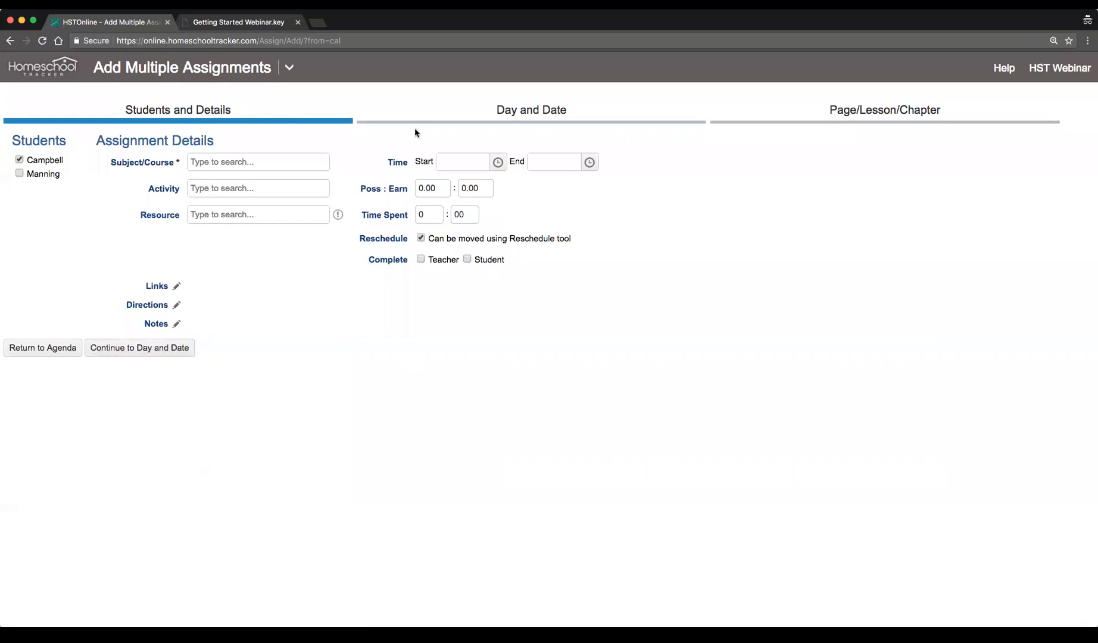
Browse the Day and Date and Page/Lesson/Chapter sections of the multiple-assignment wizard
left_click(503, 110)
left_click(808, 108)
left_click(520, 117)
left_click(226, 116)
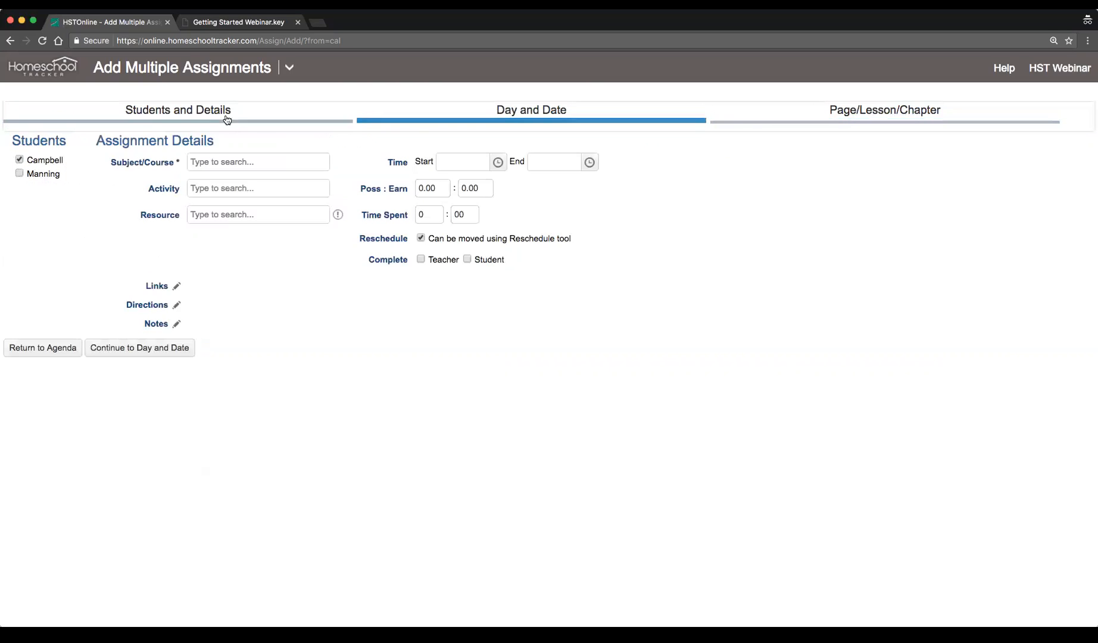
left_click(515, 119)
left_click(877, 119)
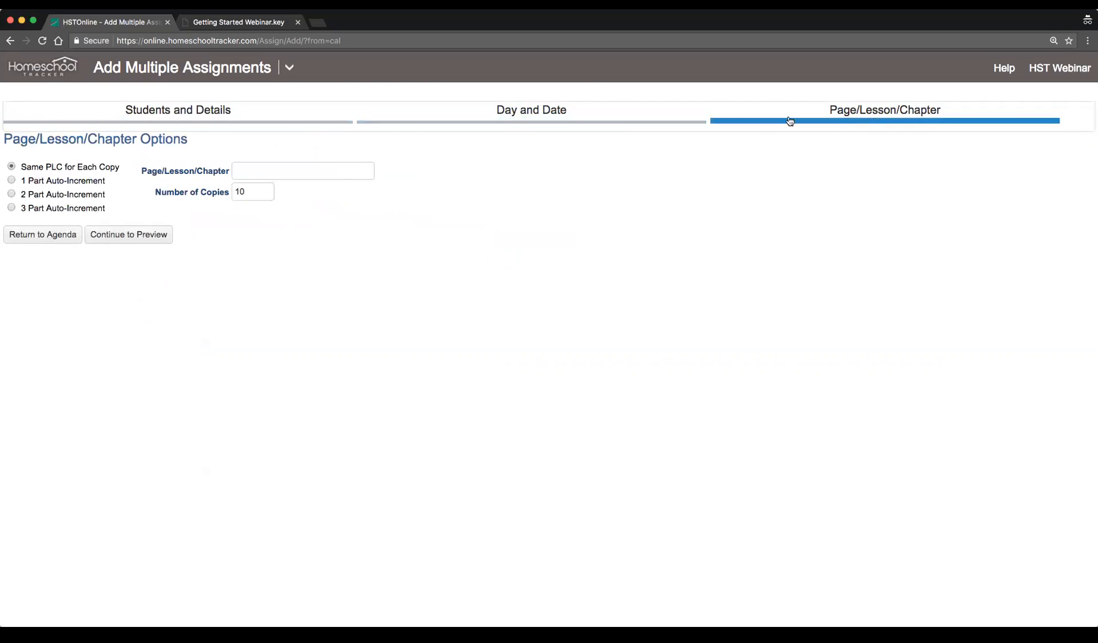
left_click(208, 124)
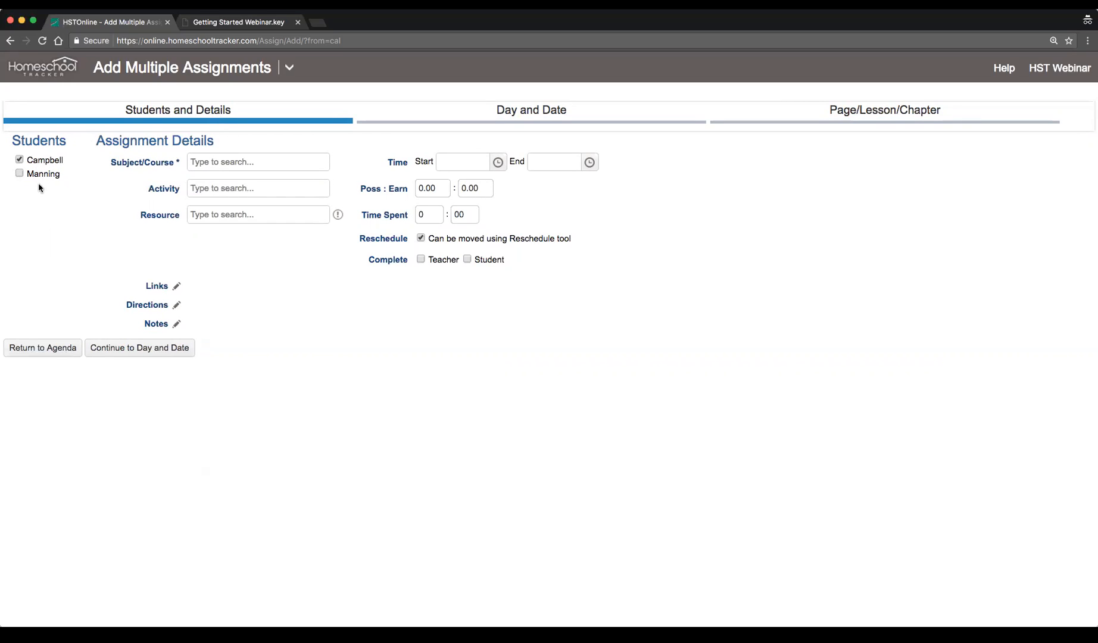
Set the subject/course to History/Ancient History 1 for the multiple assignments
left_click(228, 163)
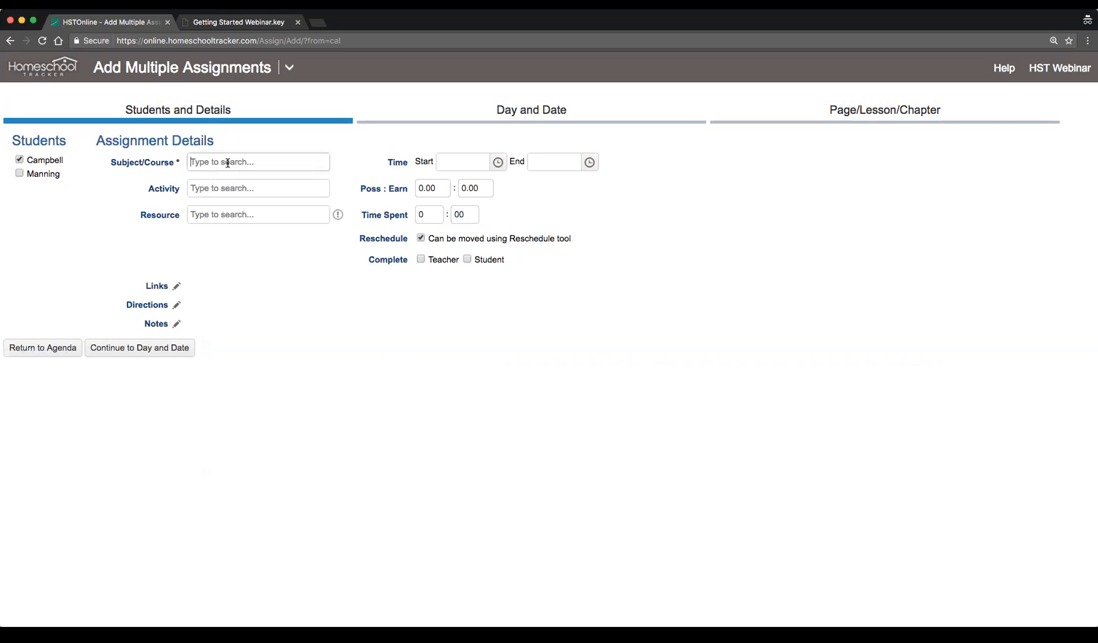
type("h")
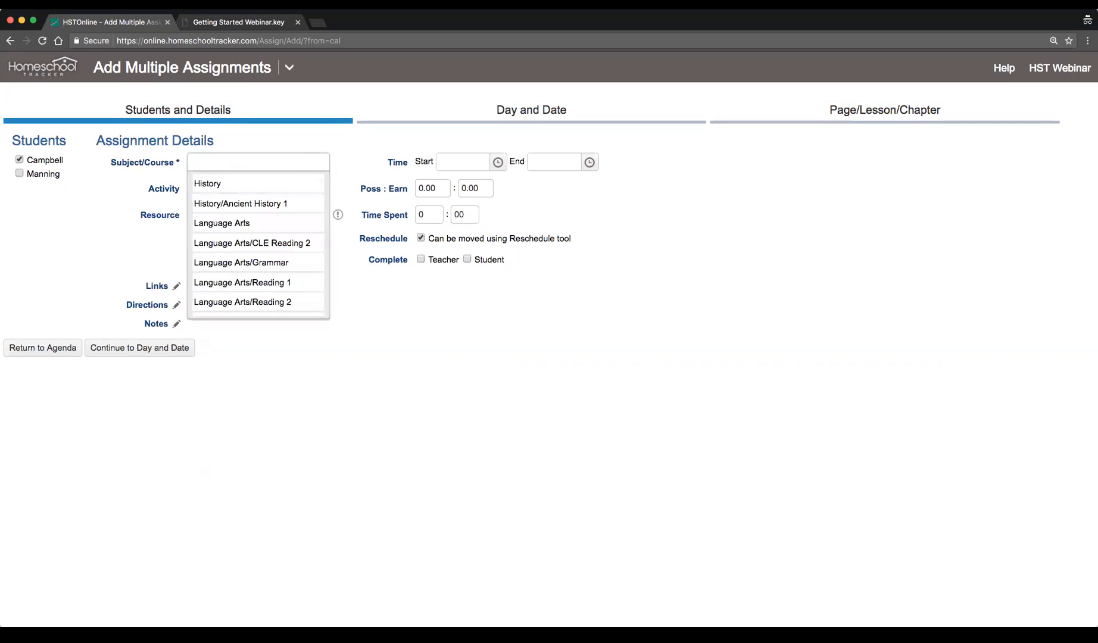
left_click(284, 204)
left_click(240, 189)
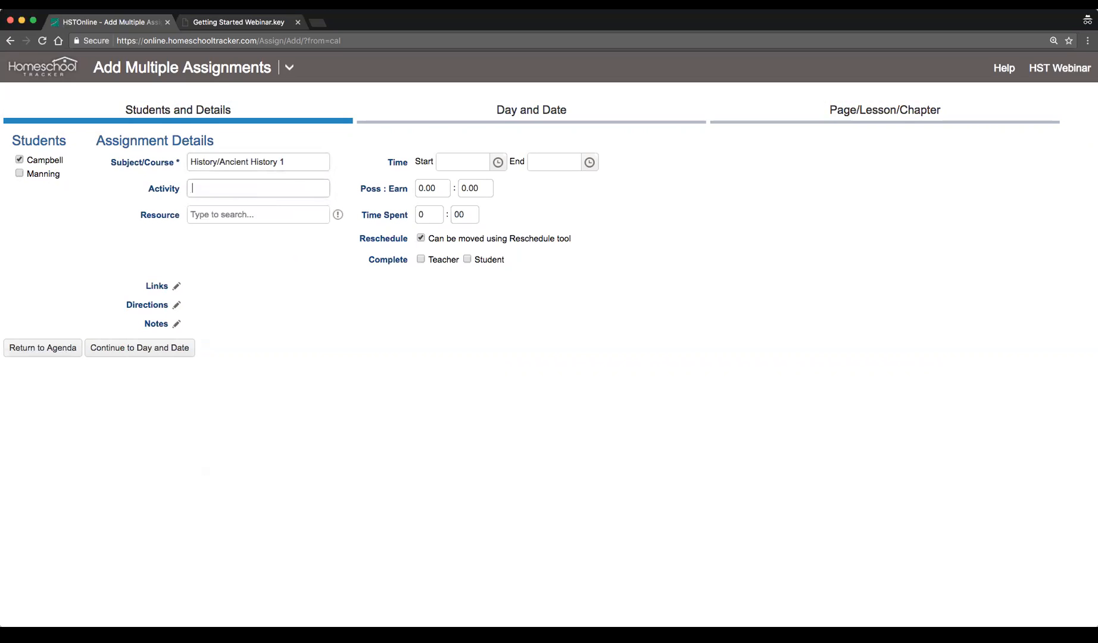
Set the activity to Lesson and the resource to All About Spelling Level 7 Teacher's Manual
left_click(239, 324)
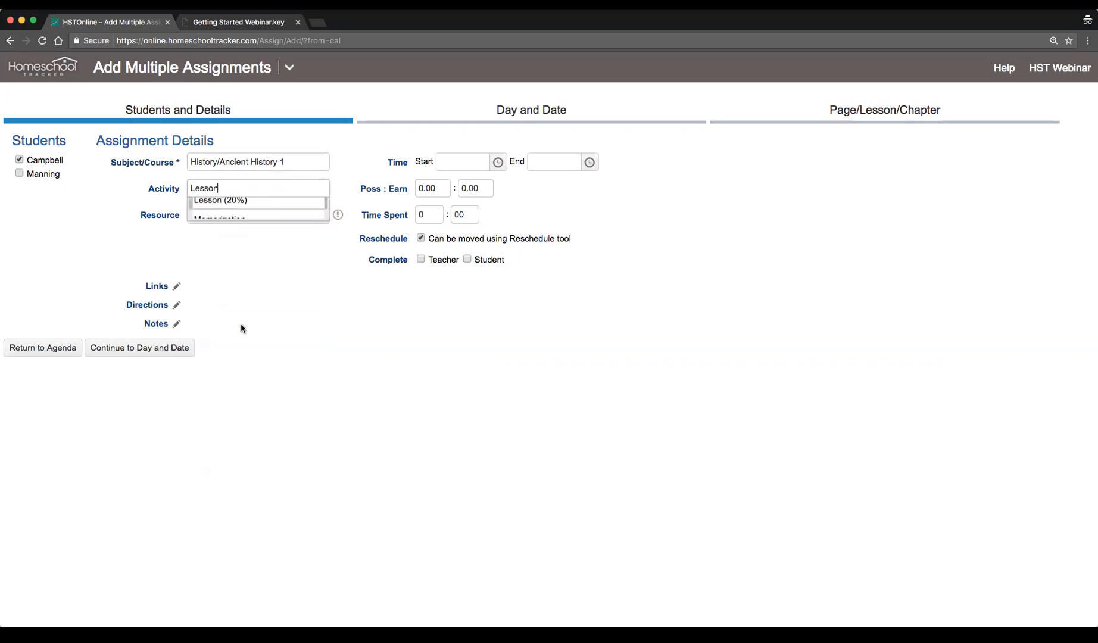
left_click(219, 209)
left_click(246, 289)
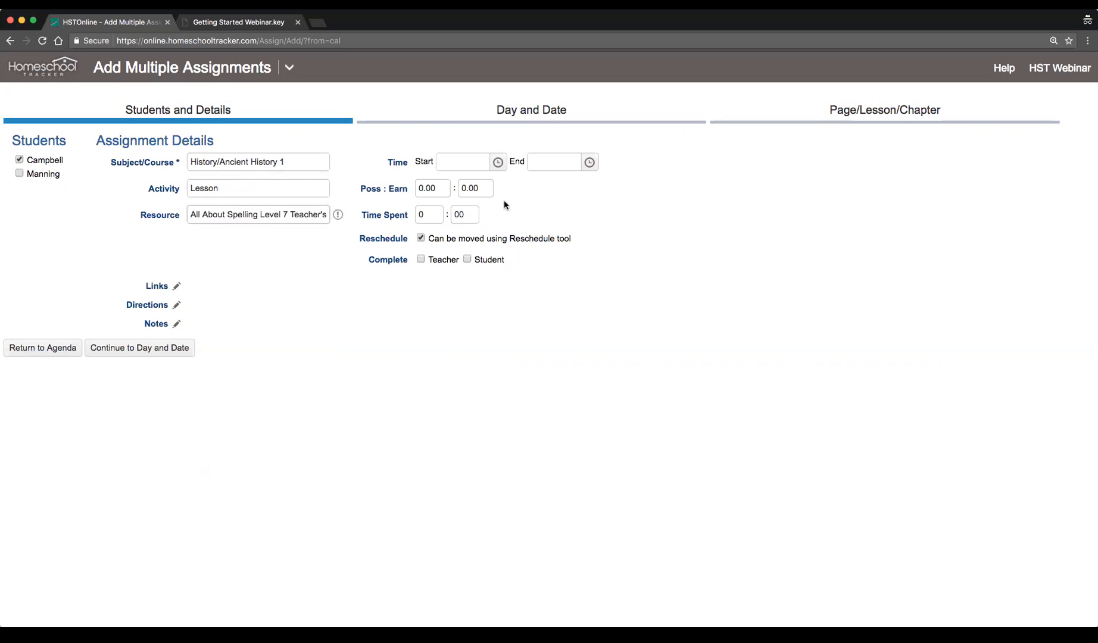
Set the assignment time from 8:00 AM to 10:00 AM and possible points to 10, then continue to Day and Date
left_click(498, 162)
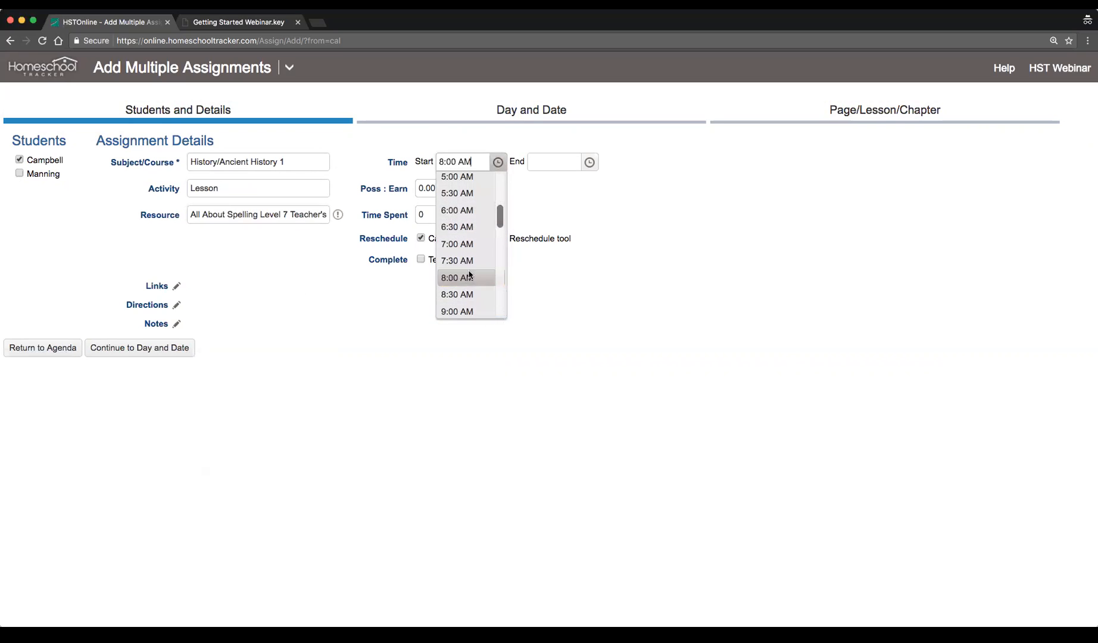
left_click(466, 294)
left_click(589, 162)
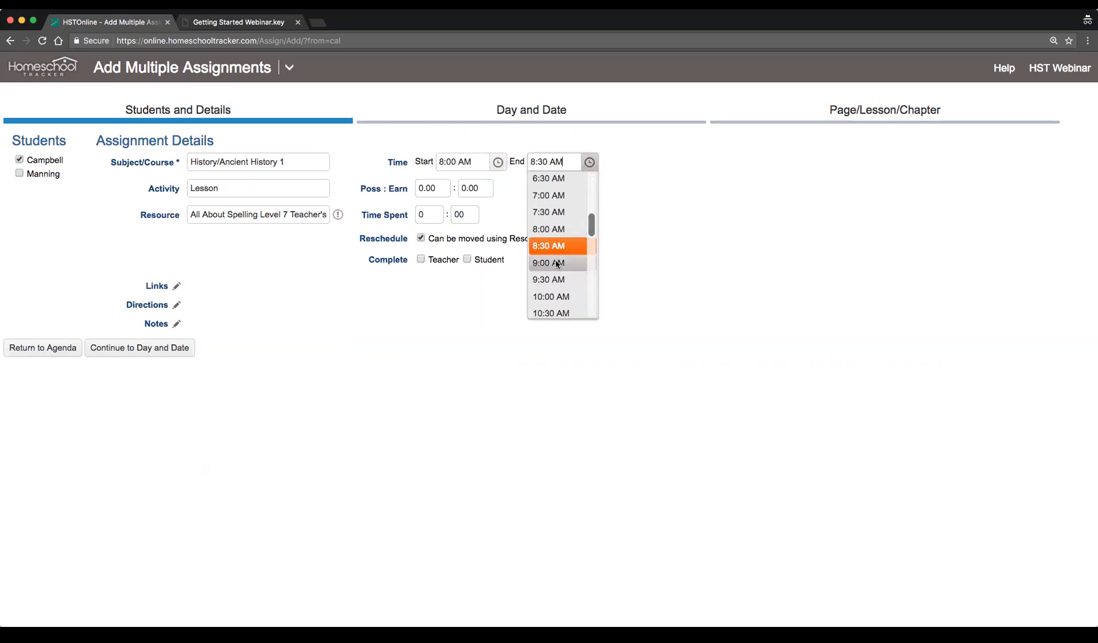
left_click(550, 296)
left_click(430, 188)
type("10")
key("Tab")
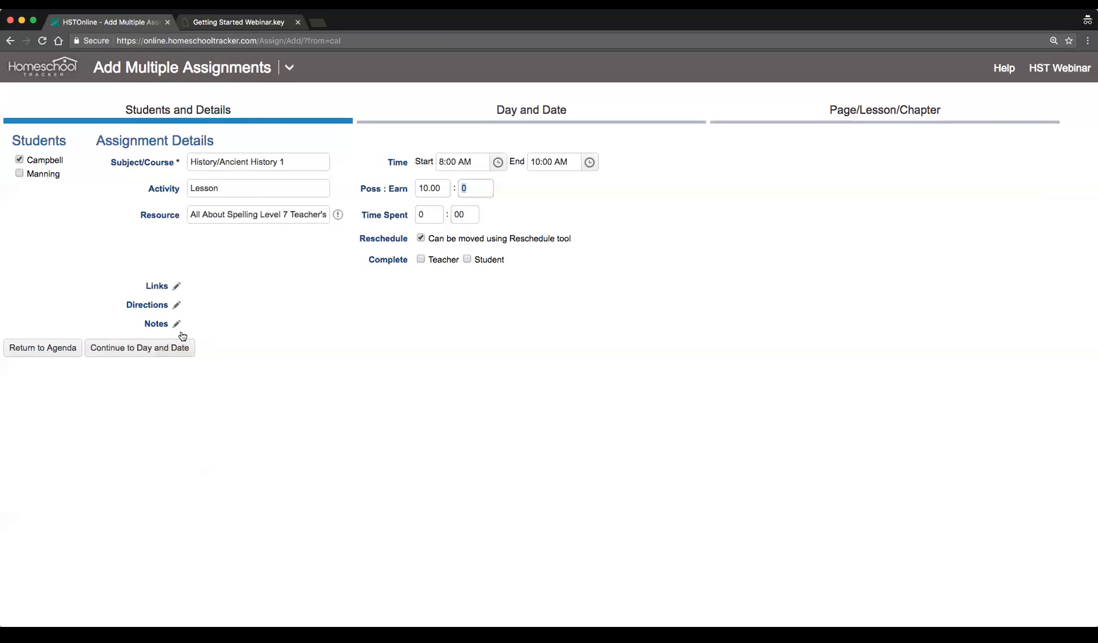
left_click(149, 354)
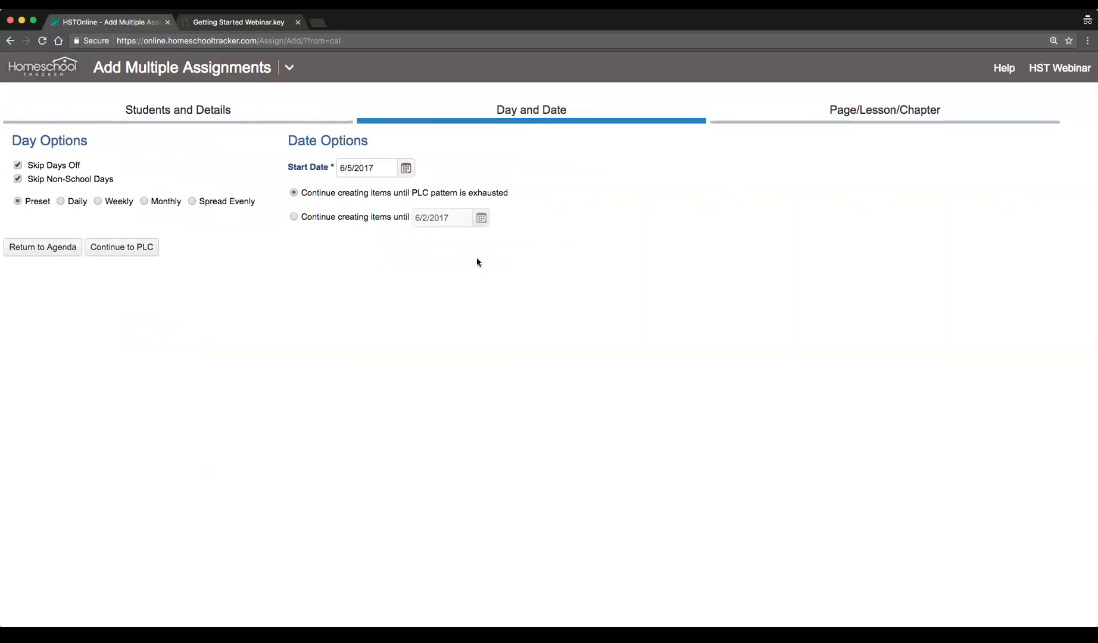
Choose the Daily day option and set the start date to 6/21/2017
left_click(61, 201)
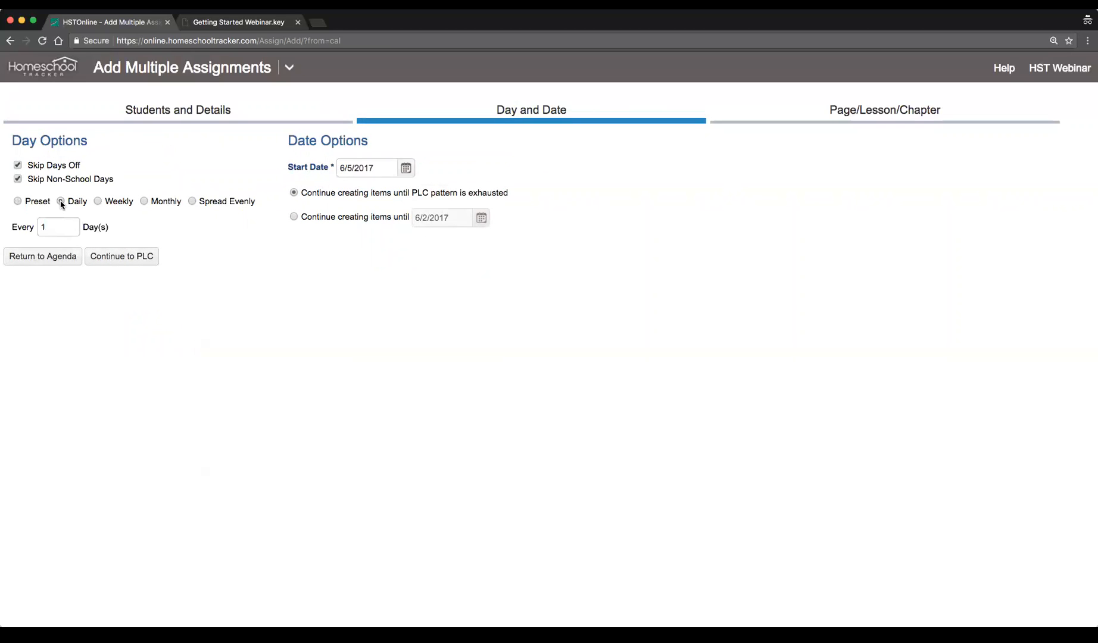
left_click(406, 169)
left_click(425, 331)
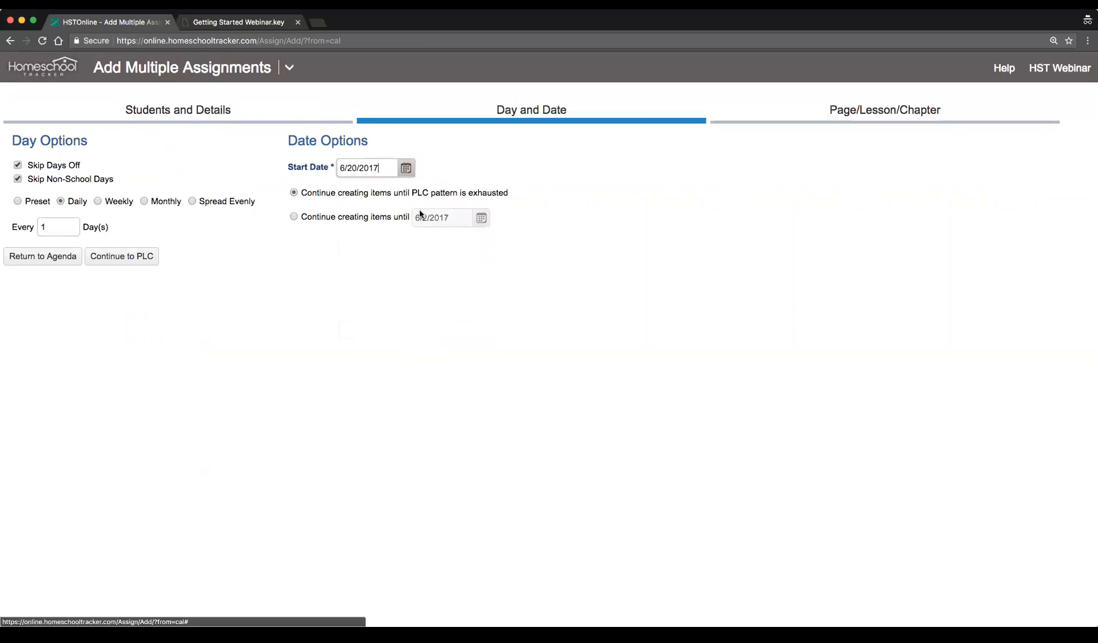
left_click(410, 170)
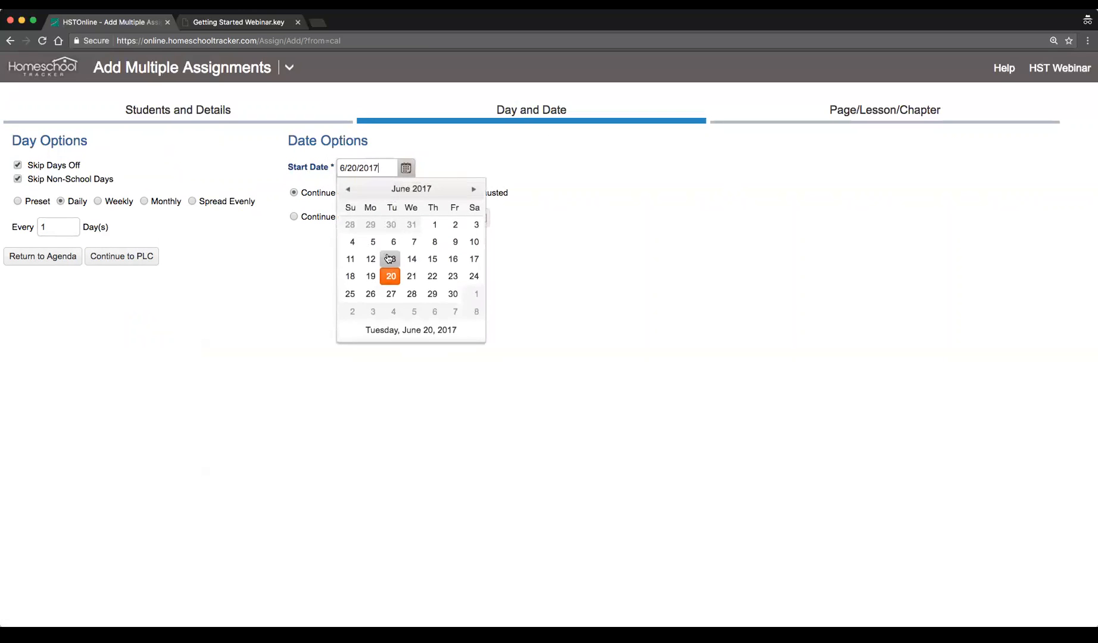
left_click(411, 277)
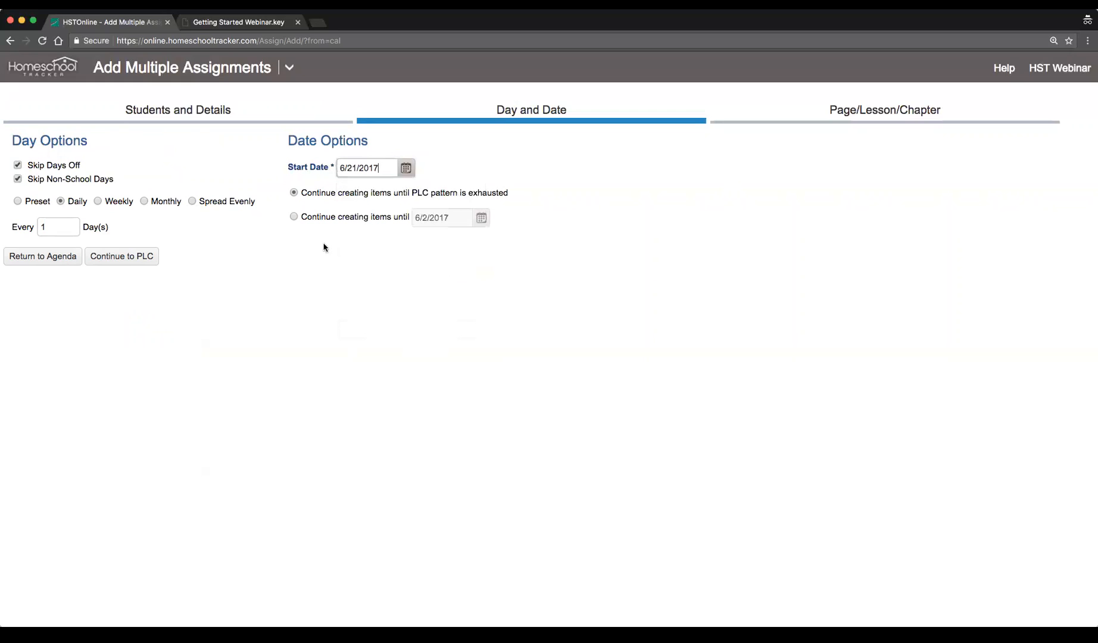
Keep creating items until the PLC pattern is exhausted and continue to the Page/Lesson/Chapter section
left_click(329, 218)
left_click(454, 217)
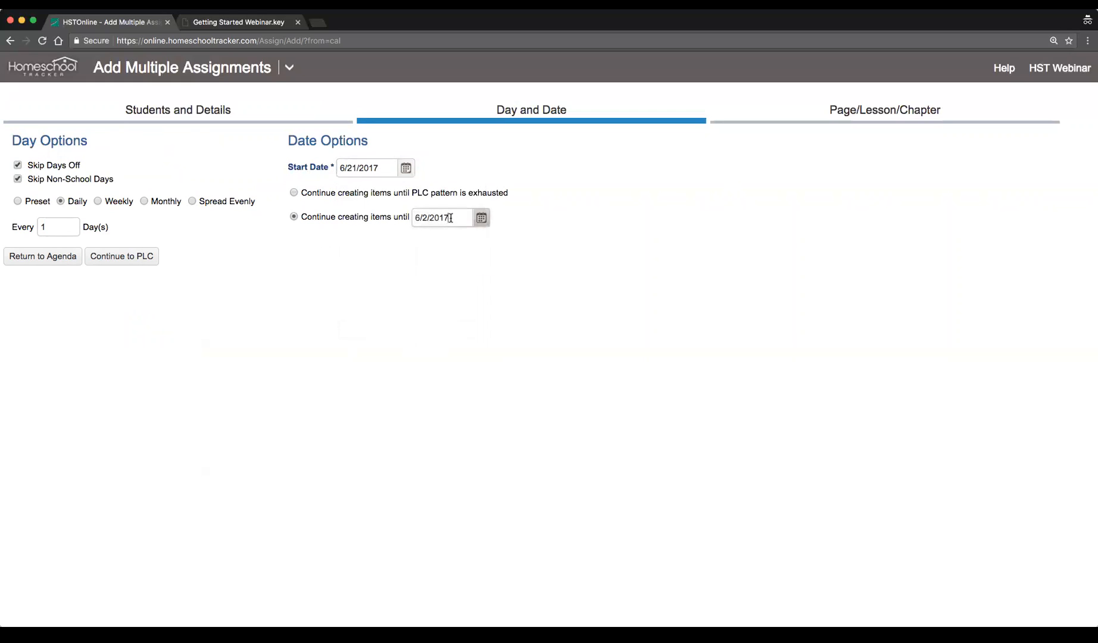
left_click(309, 193)
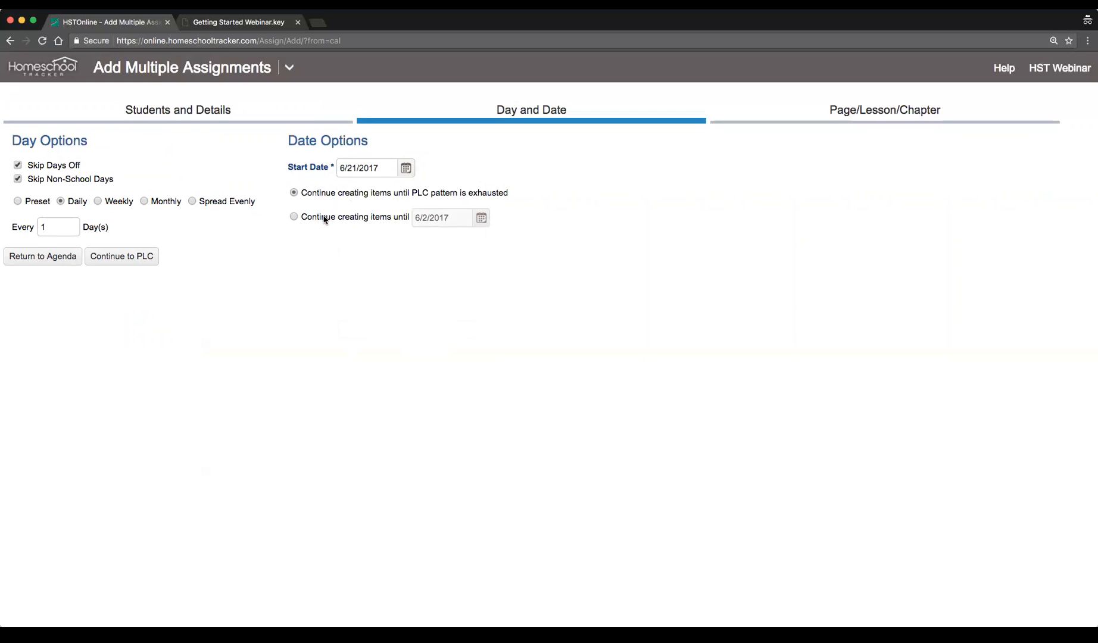
left_click(106, 262)
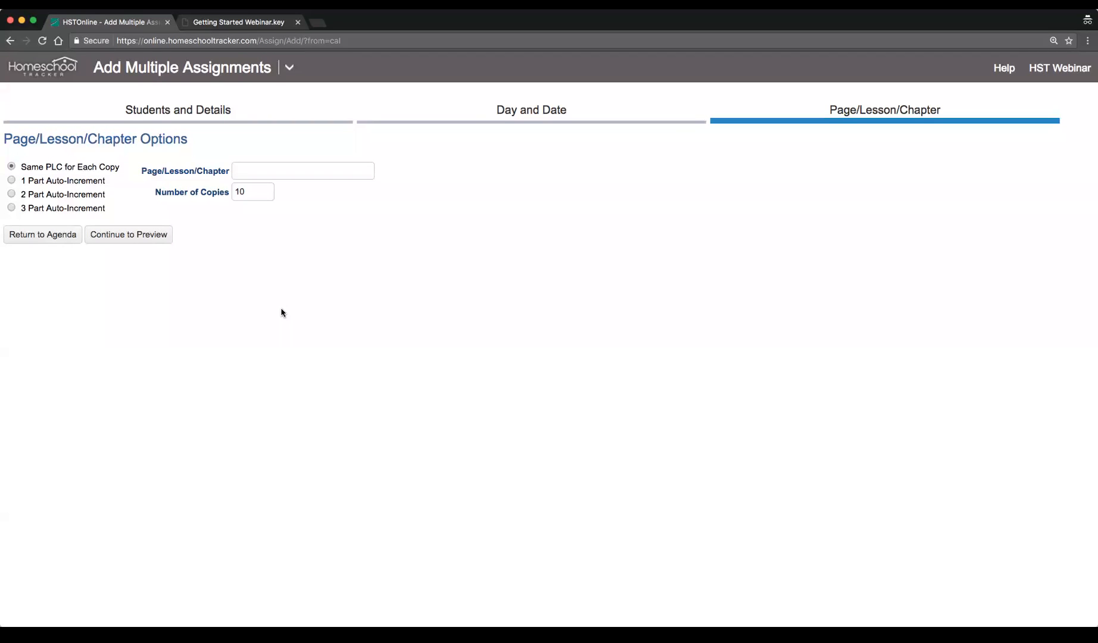
Use 1 Part Auto-Increment with leading text Lesson, starting with 2 and ending with 4, then continue to preview
left_click(93, 184)
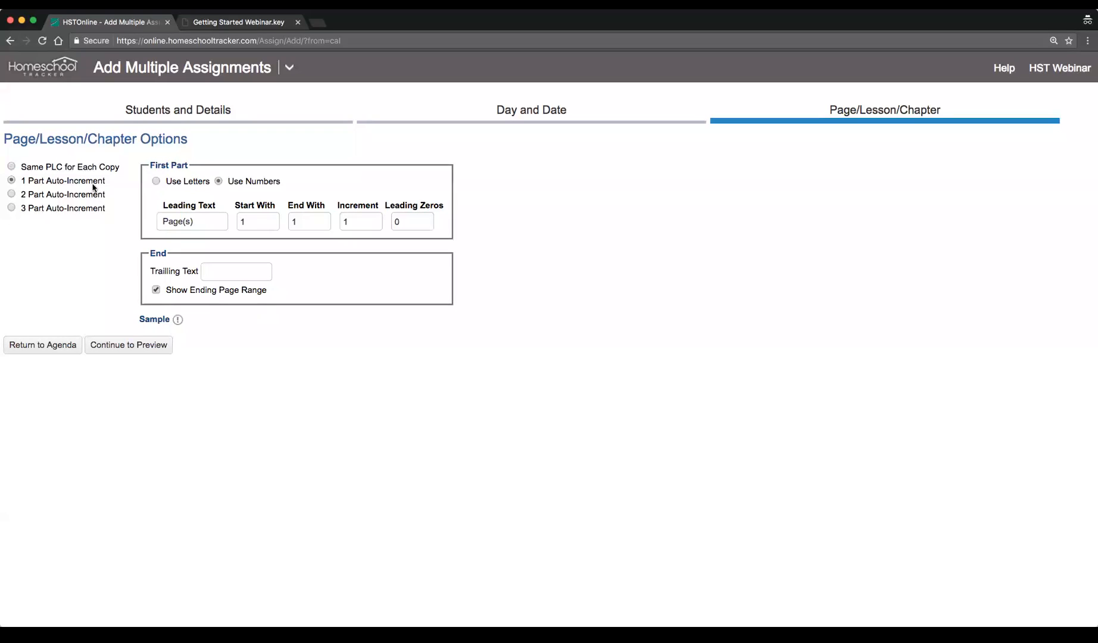
left_click(208, 217)
left_click_drag(209, 217, 160, 219)
type("Lesson")
key("Tab")
type("2")
key("Tab")
type("4")
key("Tab")
key("Tab")
left_click(128, 347)
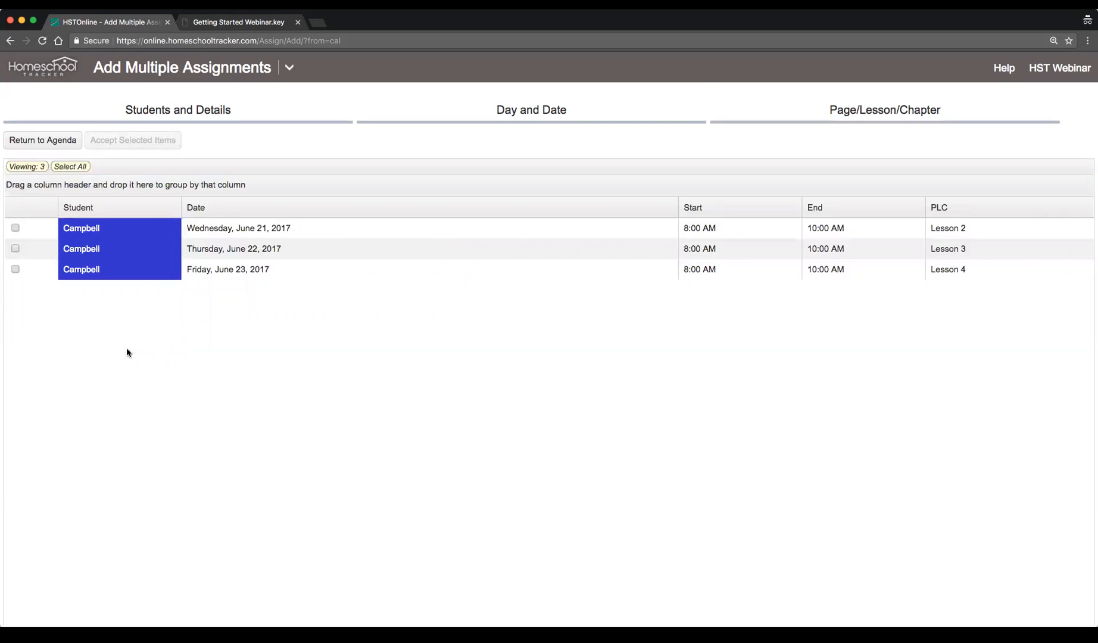
Select all three previewed assignments and accept them into the agenda
left_click(247, 228)
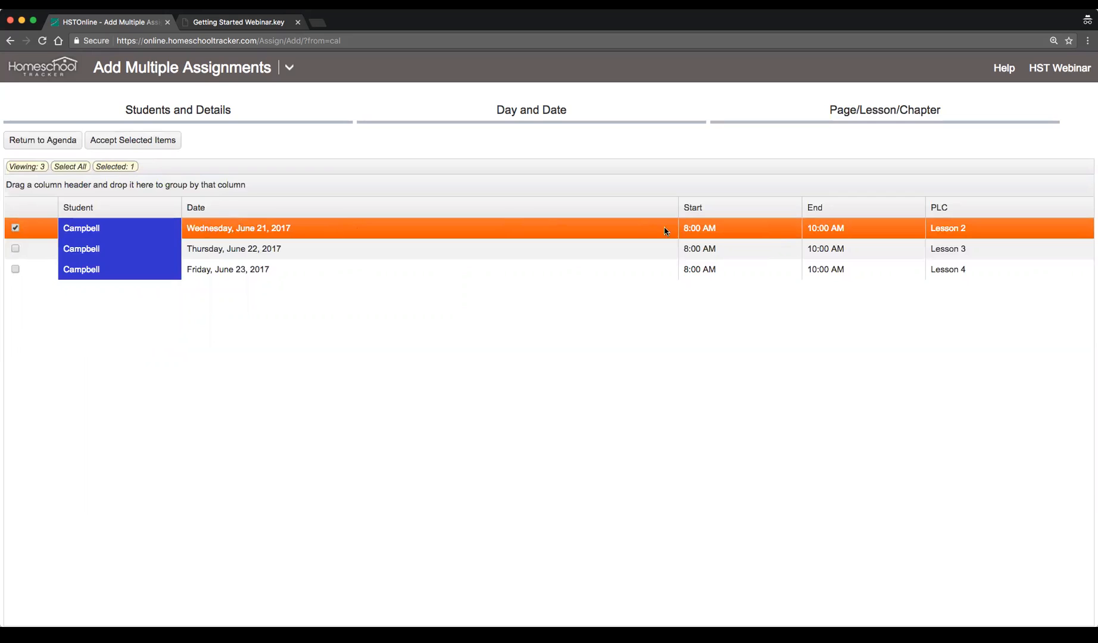
left_click(544, 254)
left_click(530, 270)
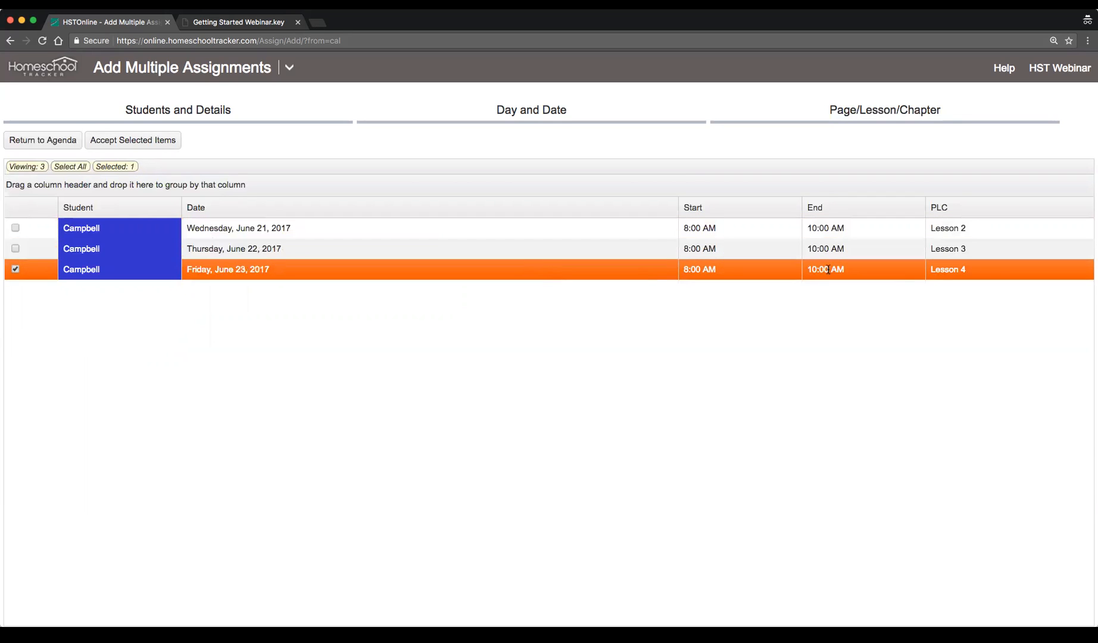
left_click(15, 249)
left_click(15, 227)
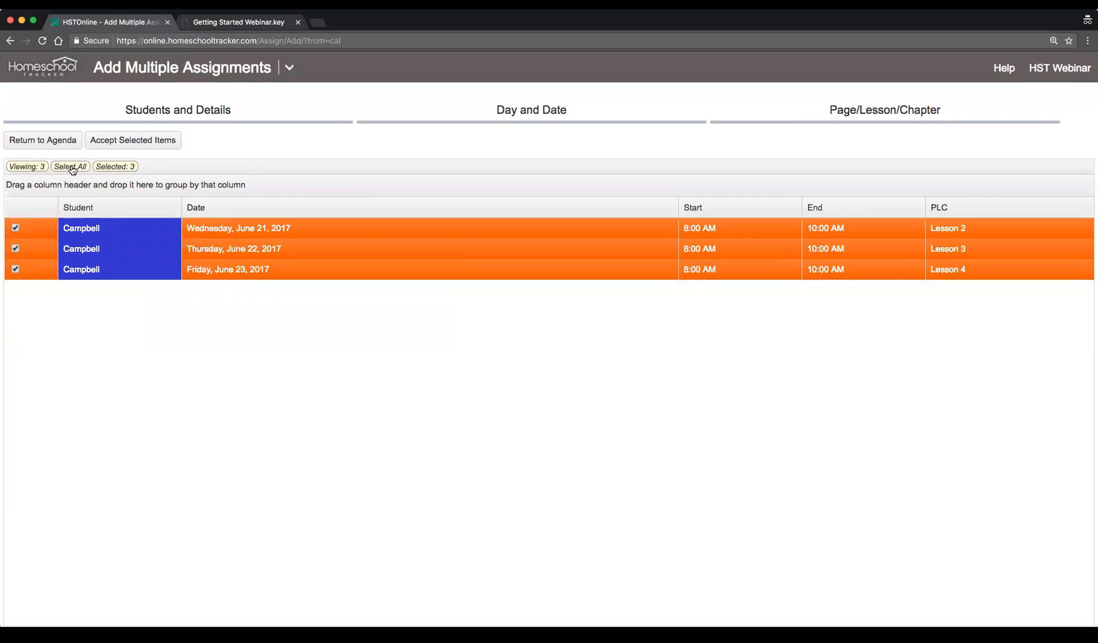
left_click(152, 141)
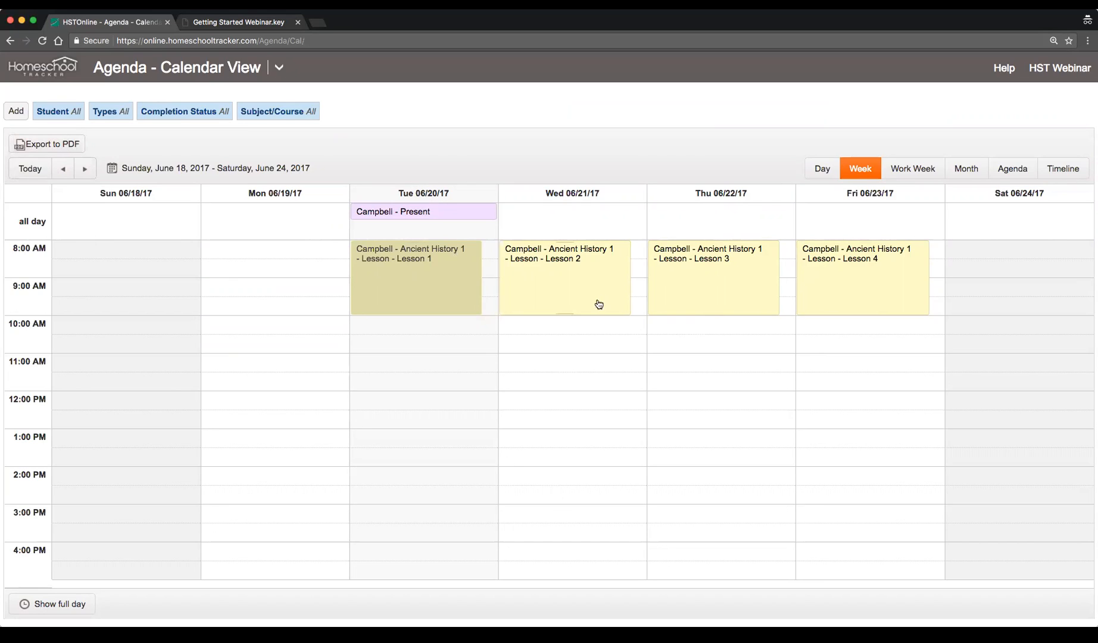
Review the student filter options for the calendar without applying them
left_click(70, 114)
left_click(206, 120)
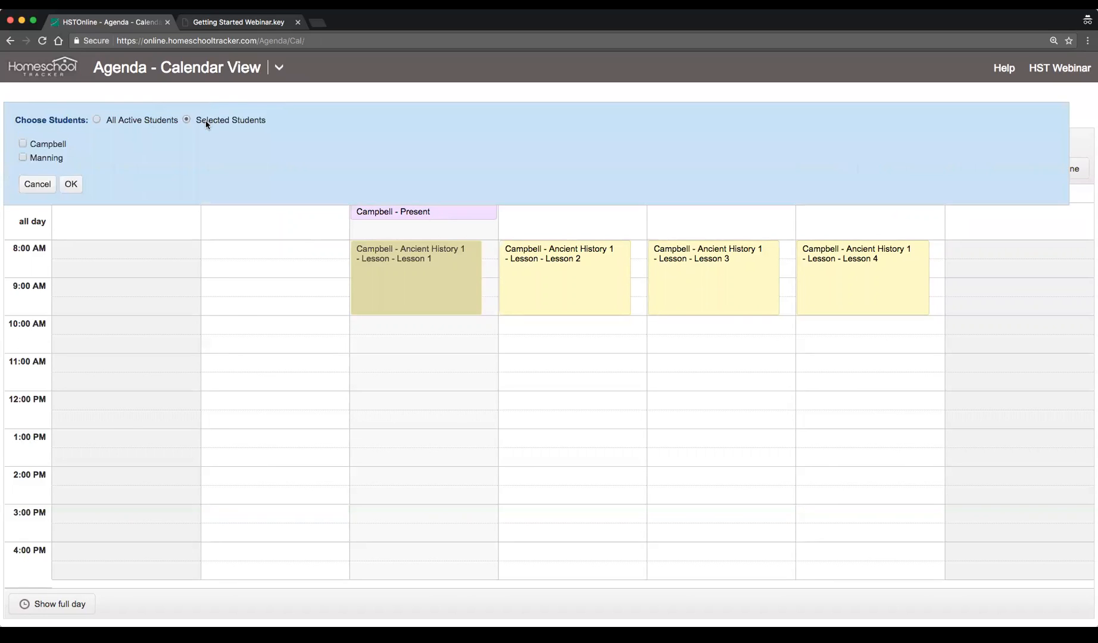
left_click(128, 120)
left_click(38, 145)
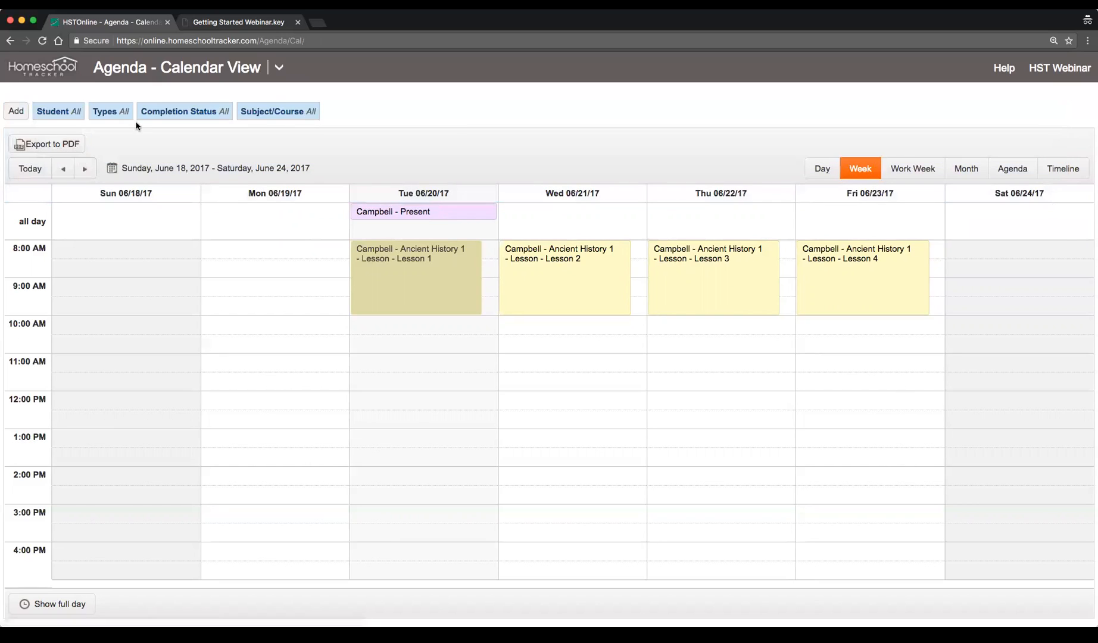
Filter the calendar to hide Attendance items, then include them again
left_click(102, 113)
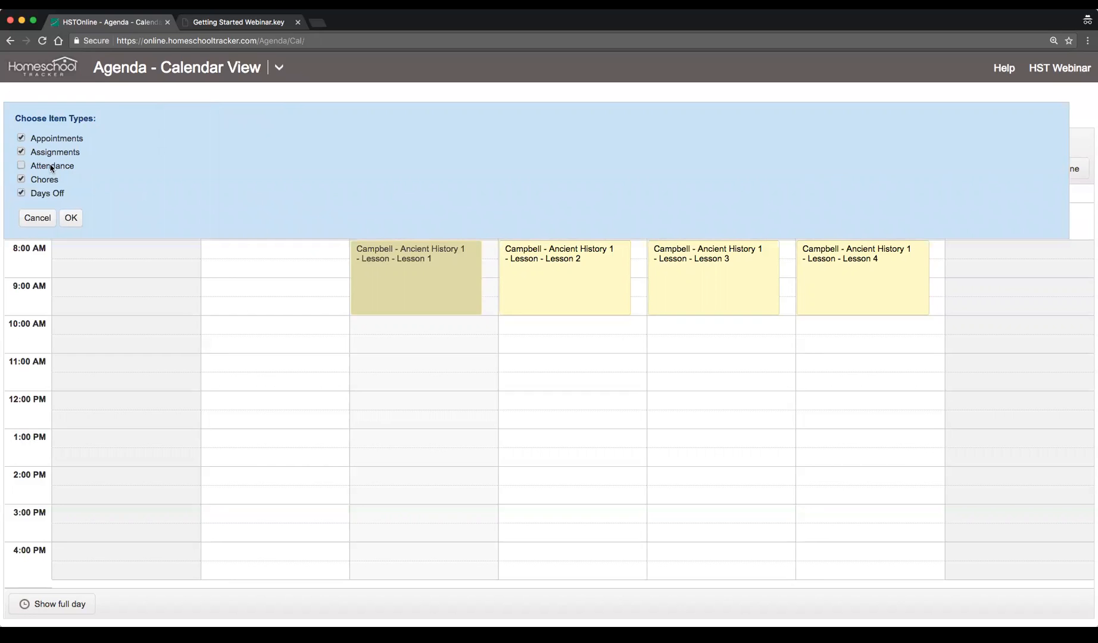
left_click(71, 218)
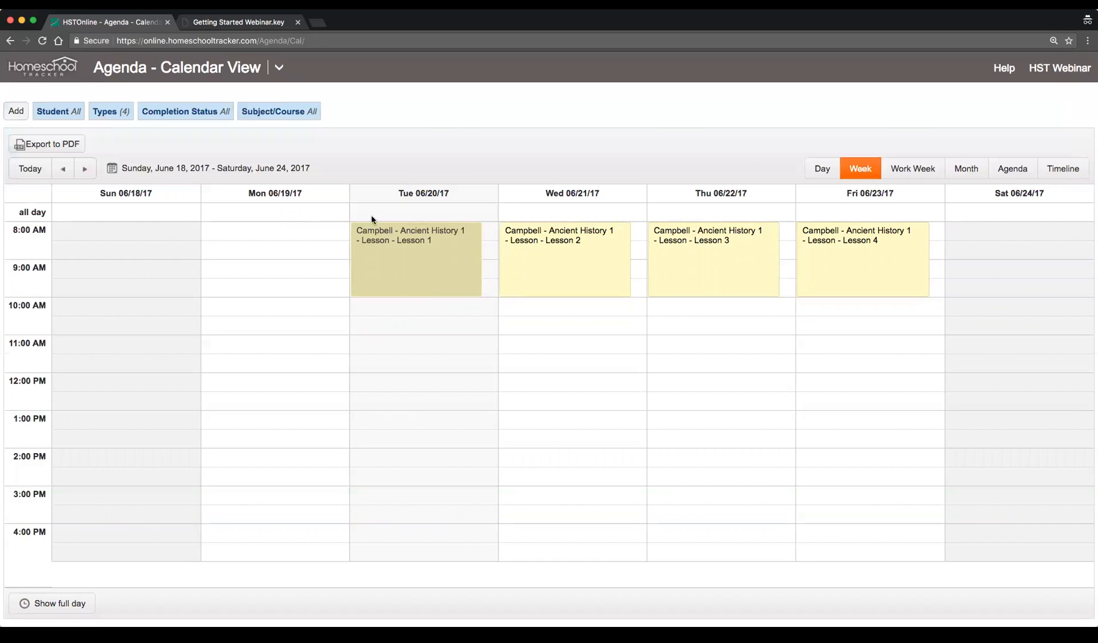
left_click(118, 112)
left_click(37, 167)
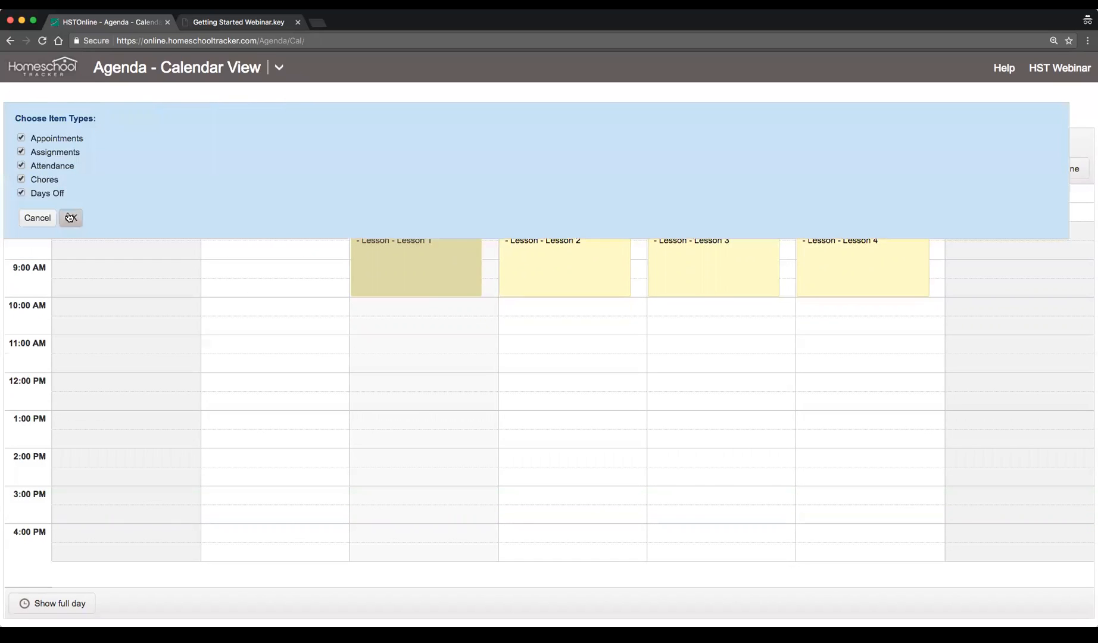
left_click(69, 218)
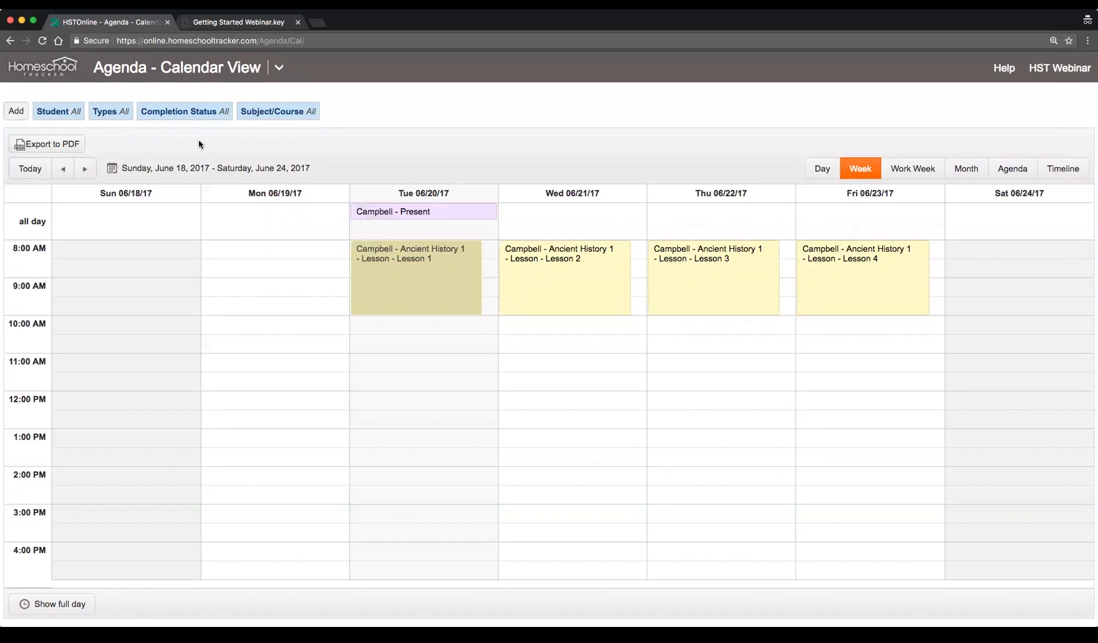
Review the completion status and subject/course filter options without applying them
left_click(221, 115)
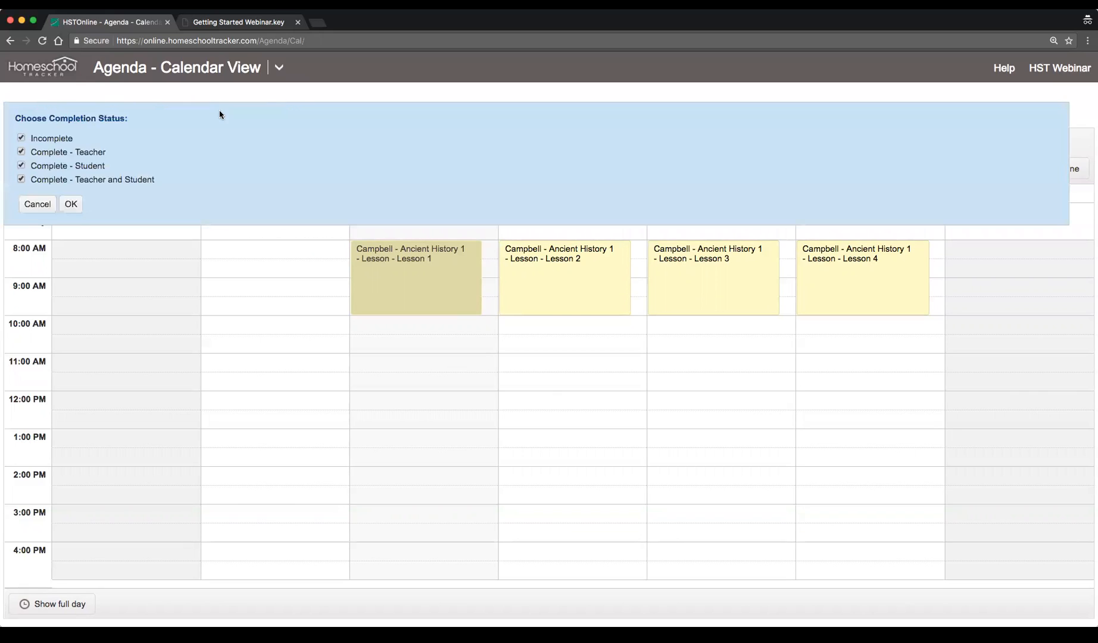
left_click(40, 204)
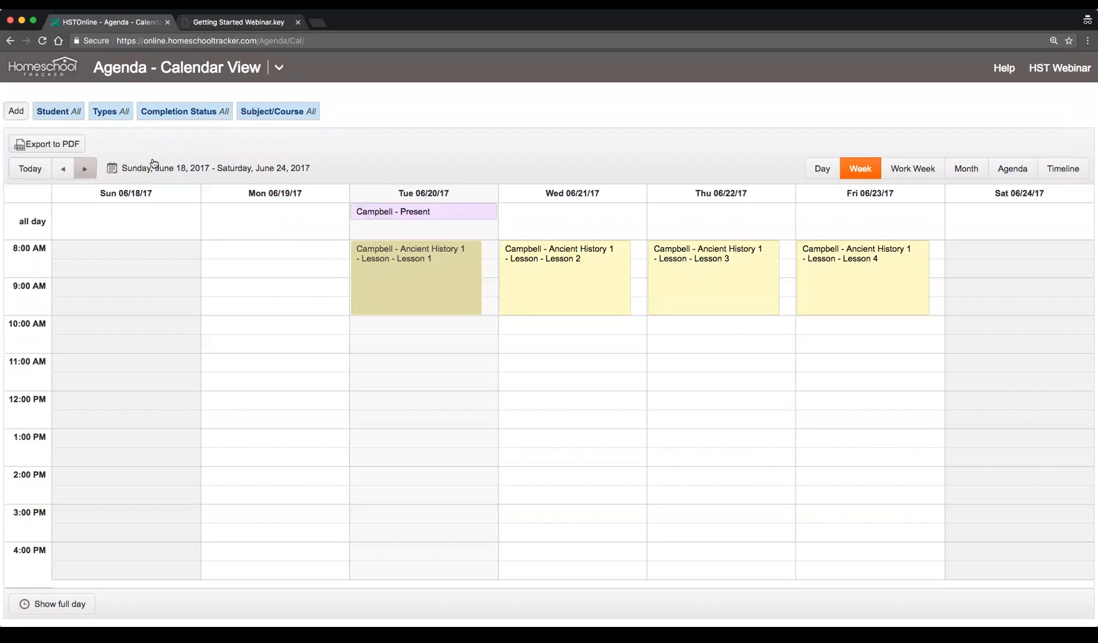
left_click(291, 115)
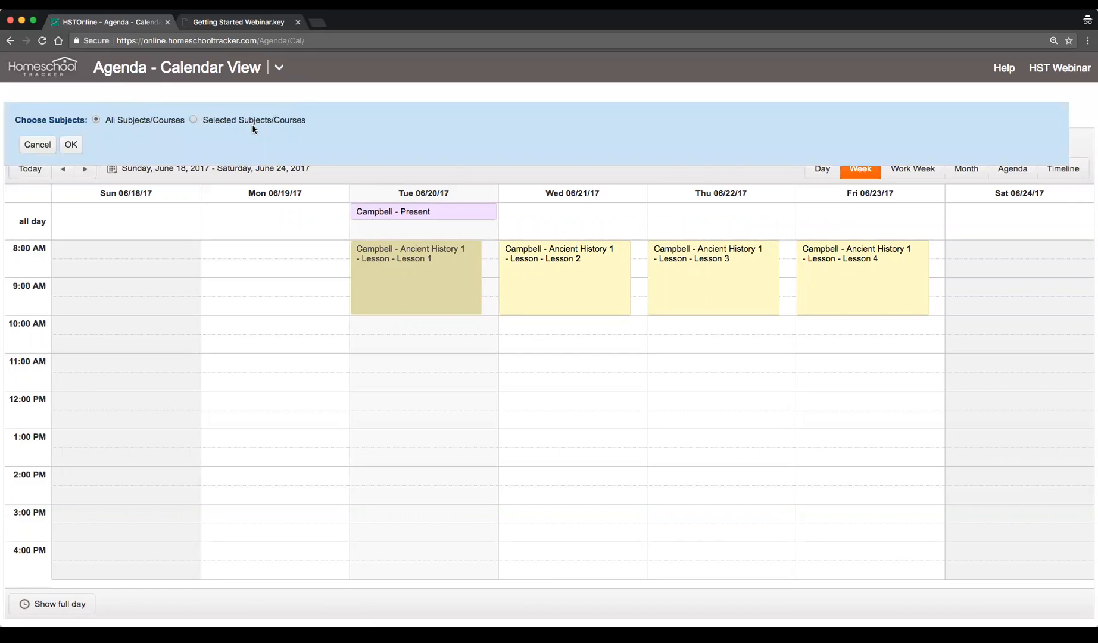
left_click(37, 144)
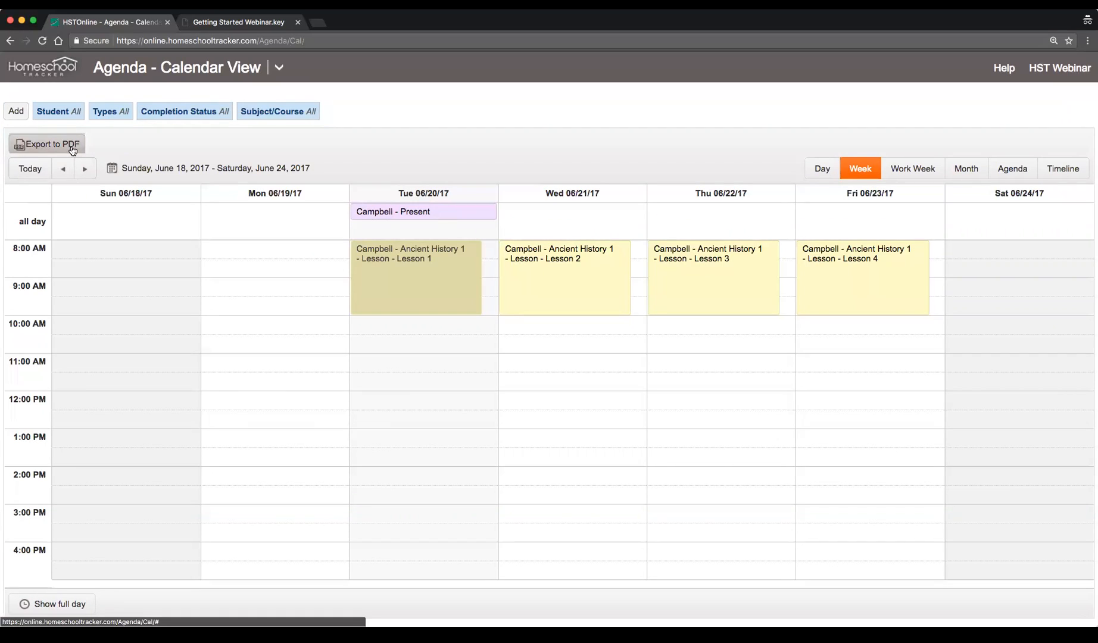
Export the week's calendar to PDF and open the downloaded file
left_click(51, 148)
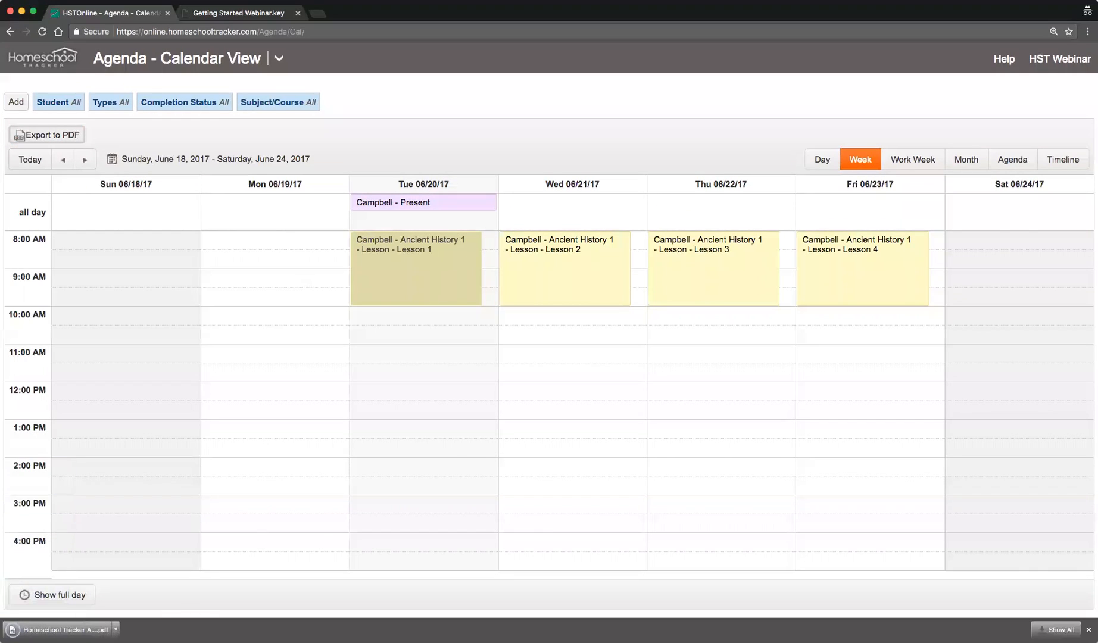
left_click(60, 632)
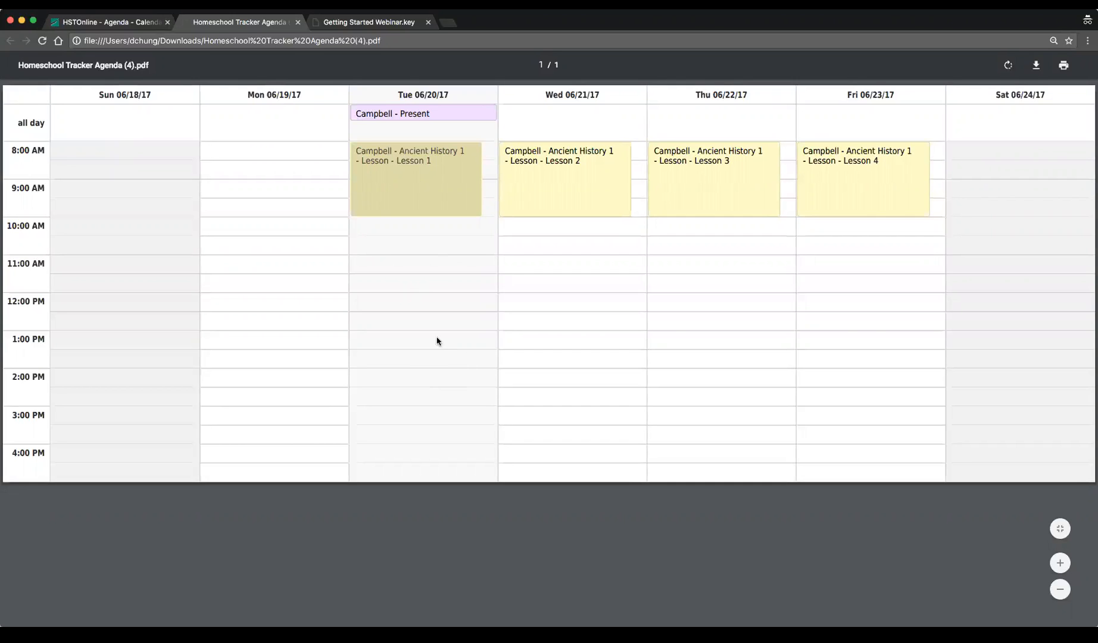
left_click(298, 22)
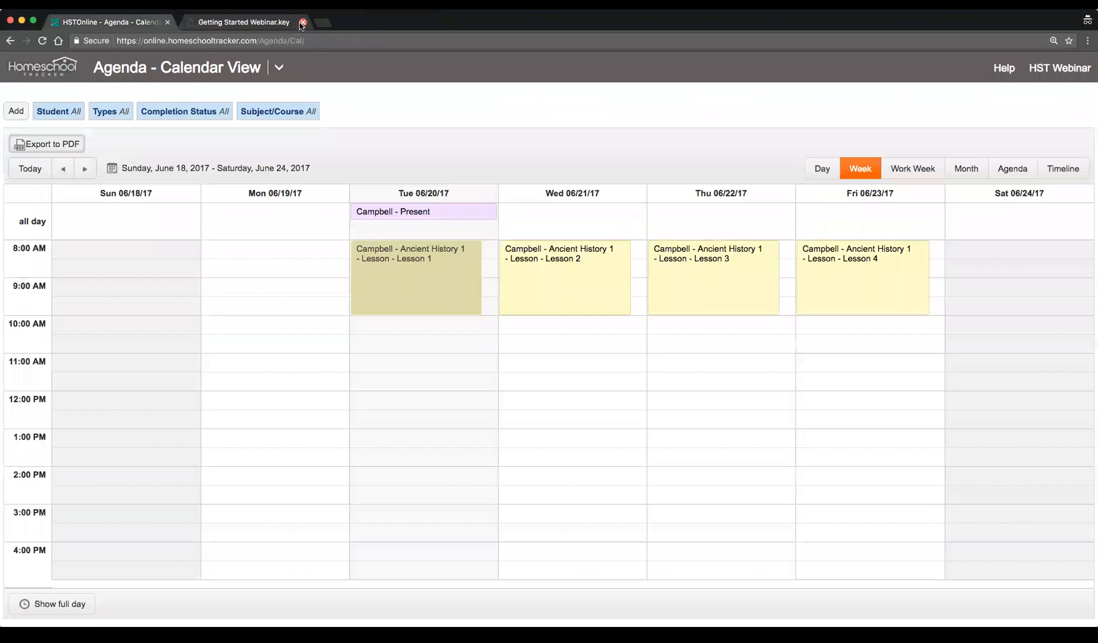
Browse between weeks and switch among the Work Week, Week, Day and Month calendar views
left_click(85, 169)
left_click(64, 170)
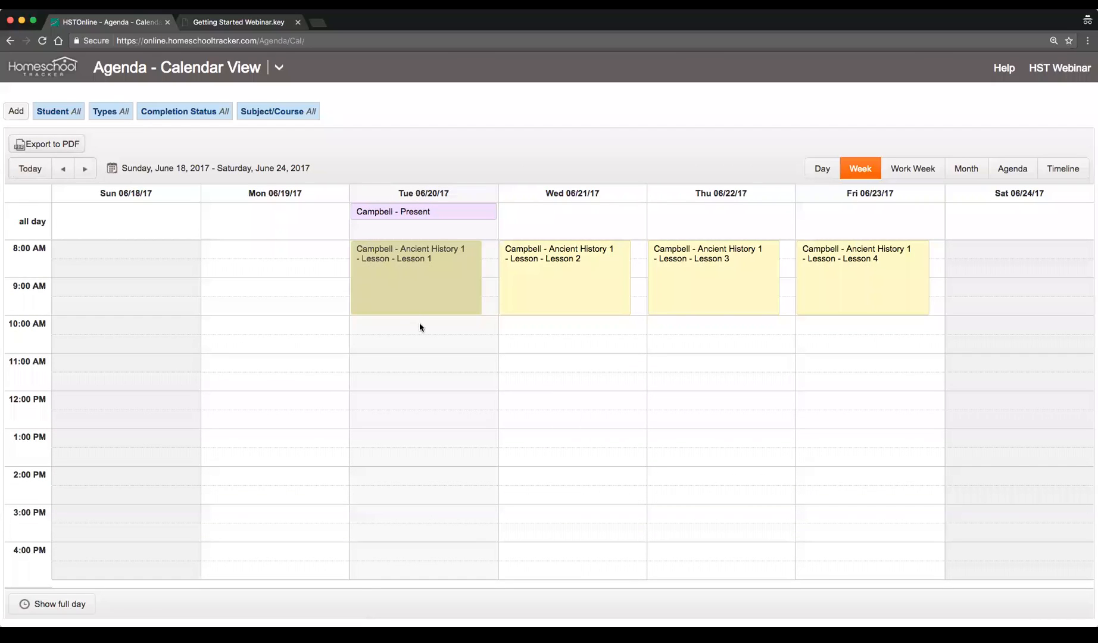
left_click(913, 169)
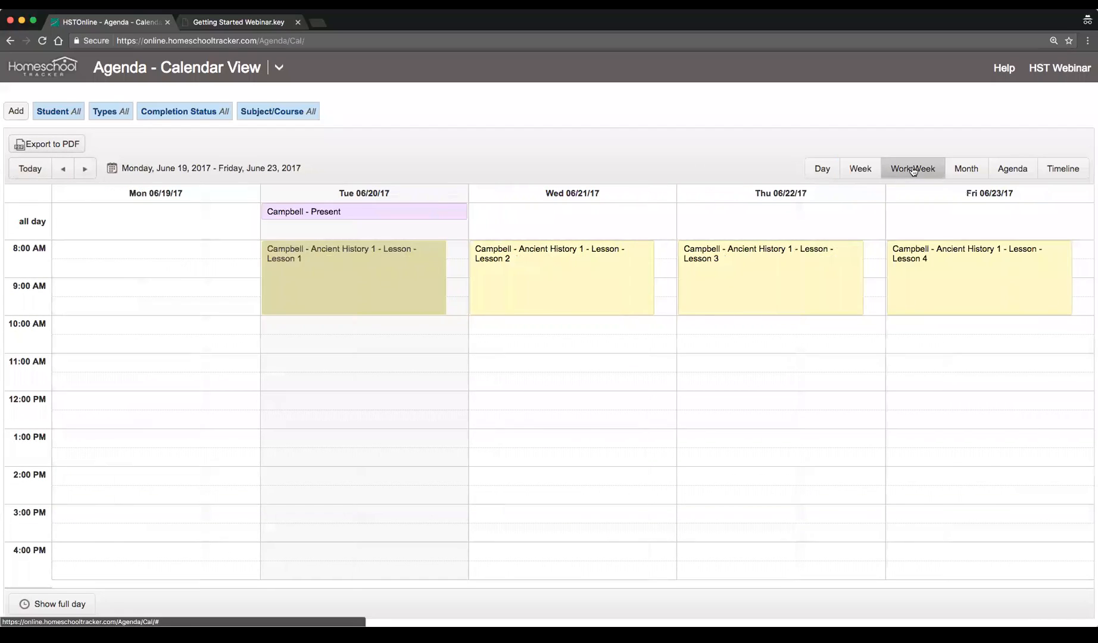
left_click(860, 169)
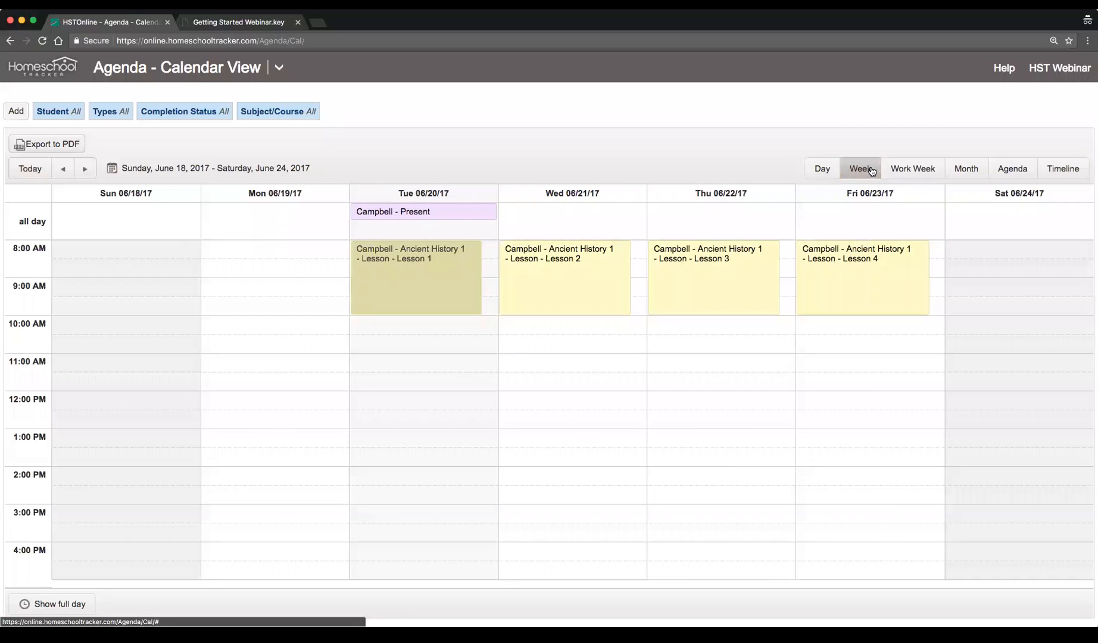
left_click(831, 170)
left_click(965, 170)
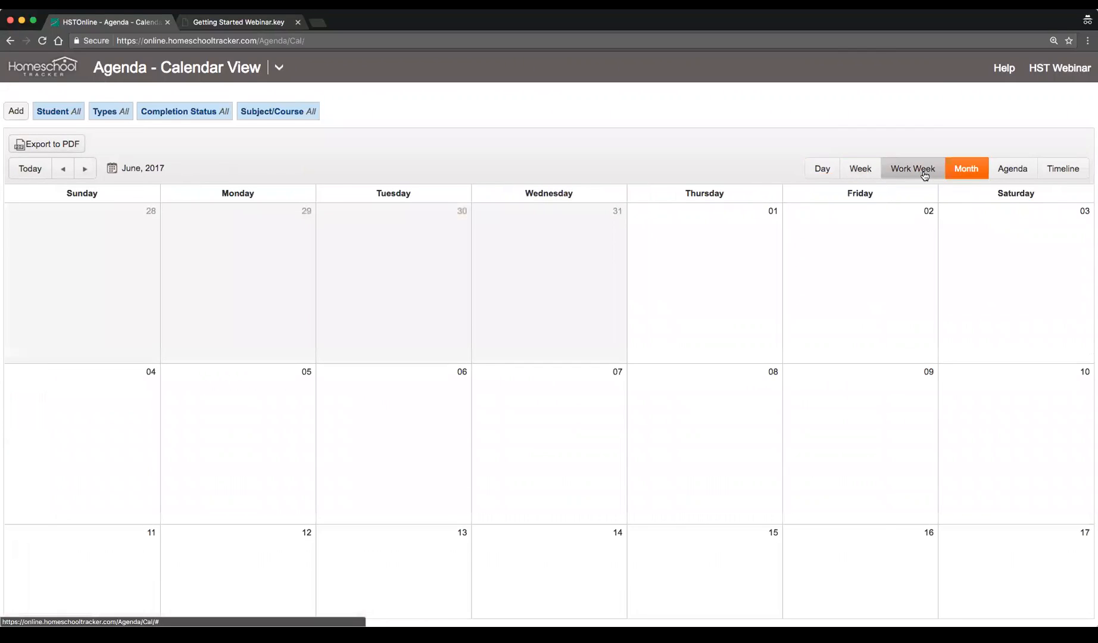
left_click(922, 171)
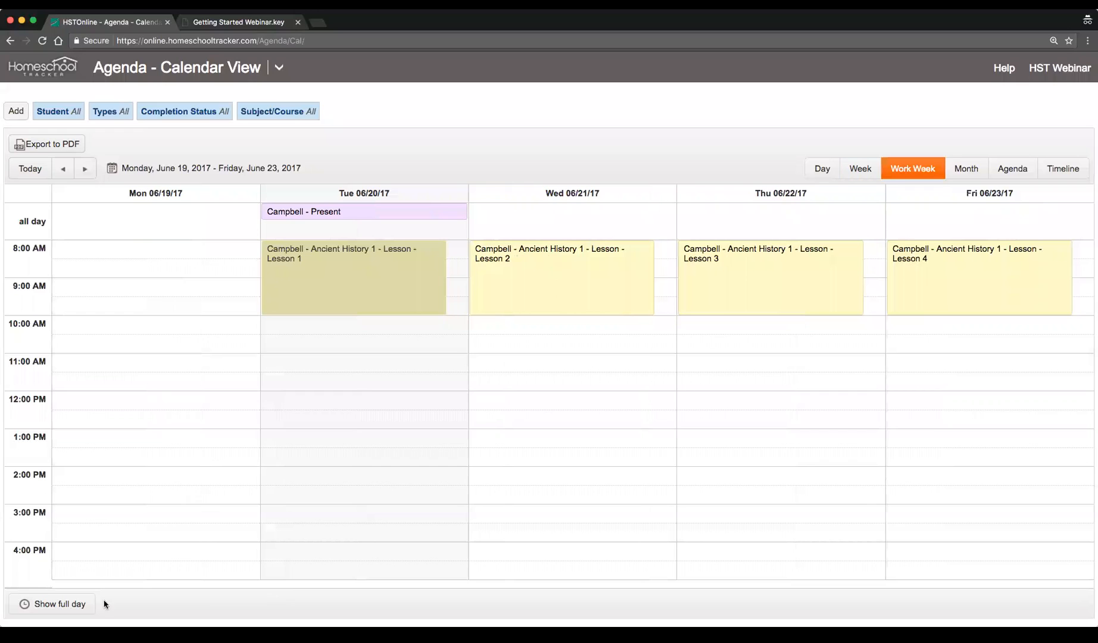
Switch the calendar to show the full day, scroll through the hours, and return to school hours only
left_click(51, 604)
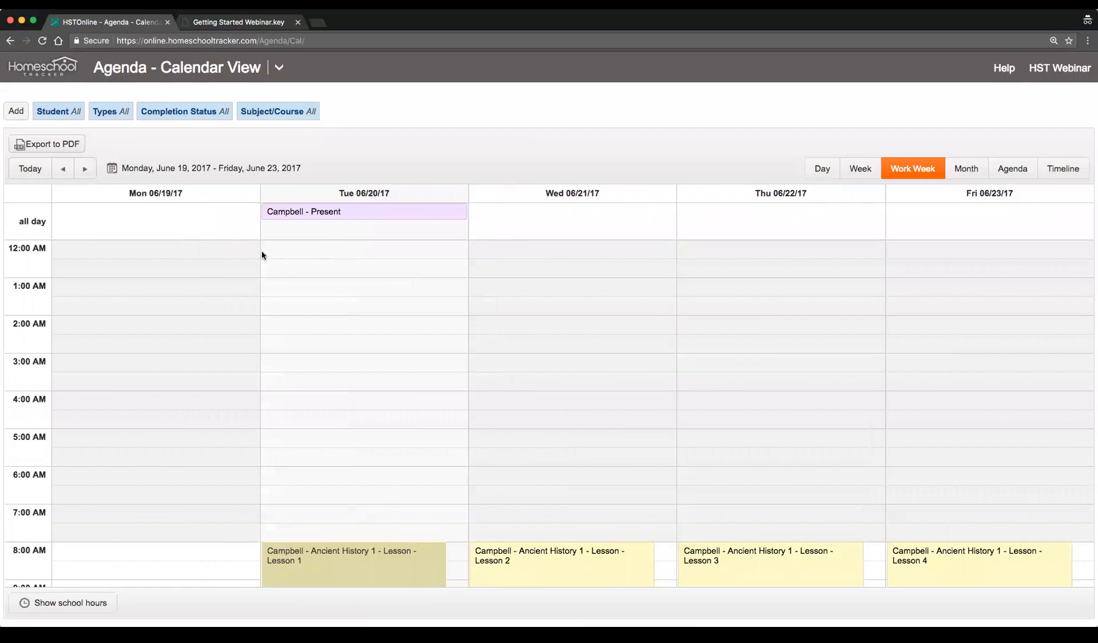
scroll(333, 357, "down", 10)
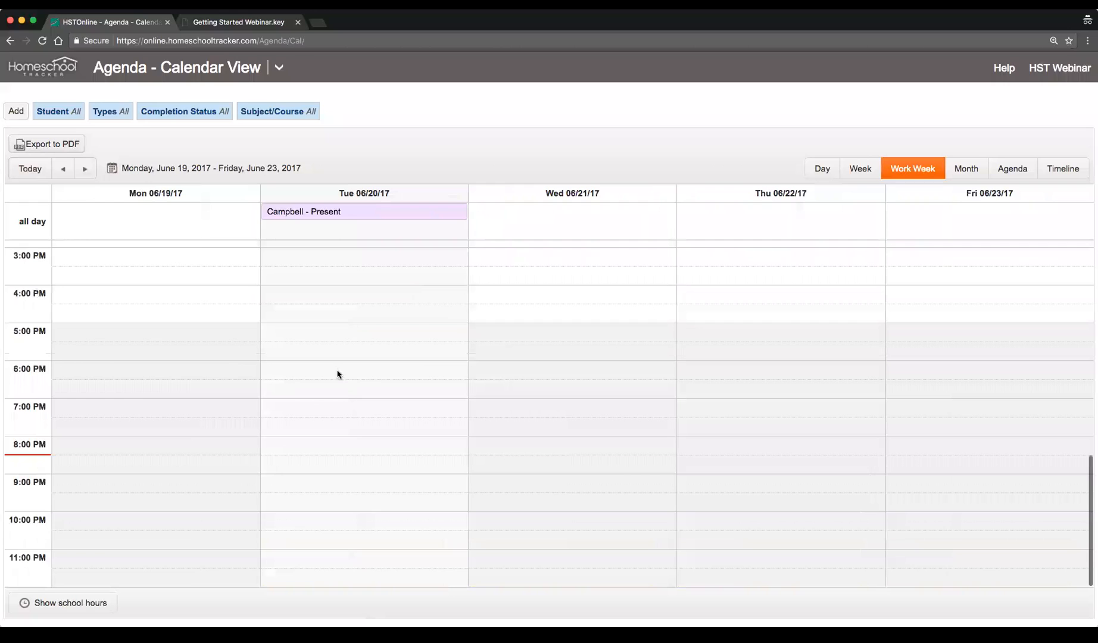
scroll(364, 518, "up", 10)
scroll(364, 516, "down", 10)
scroll(364, 516, "up", 6)
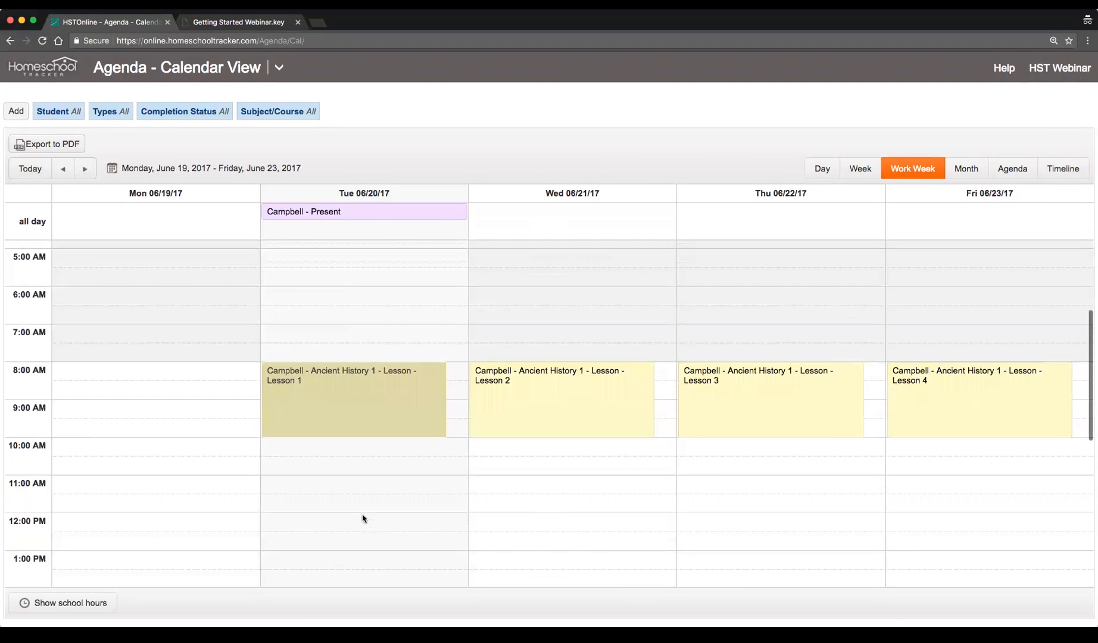
left_click(62, 603)
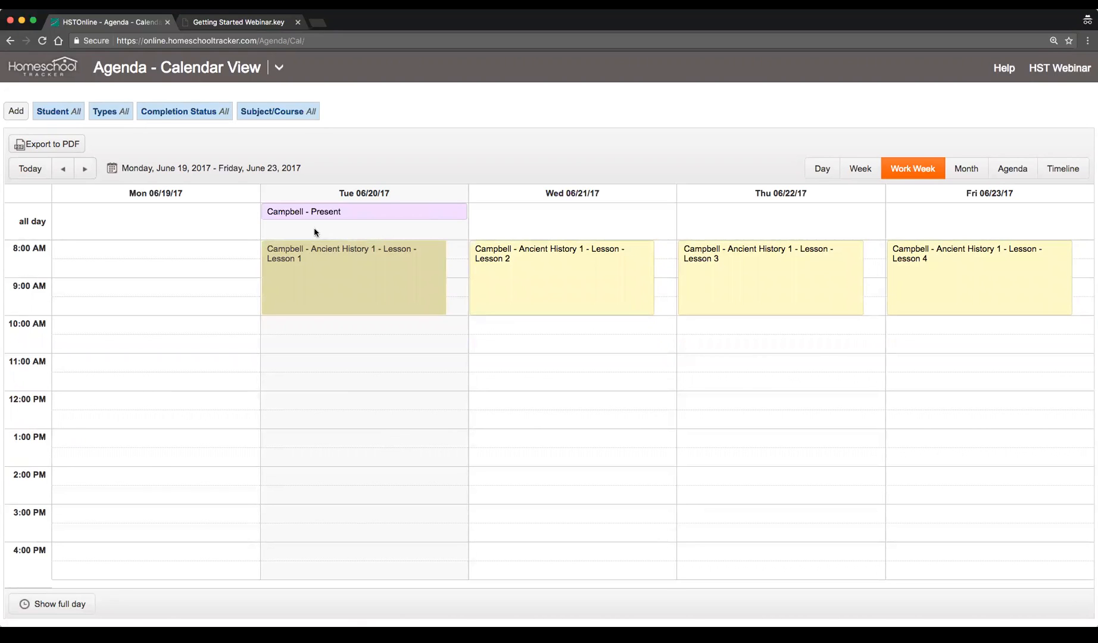
Open the Agenda List View, change the Description sort, and select assignment rows one at a time, ending on 6/22/2017
left_click(279, 68)
left_click(95, 132)
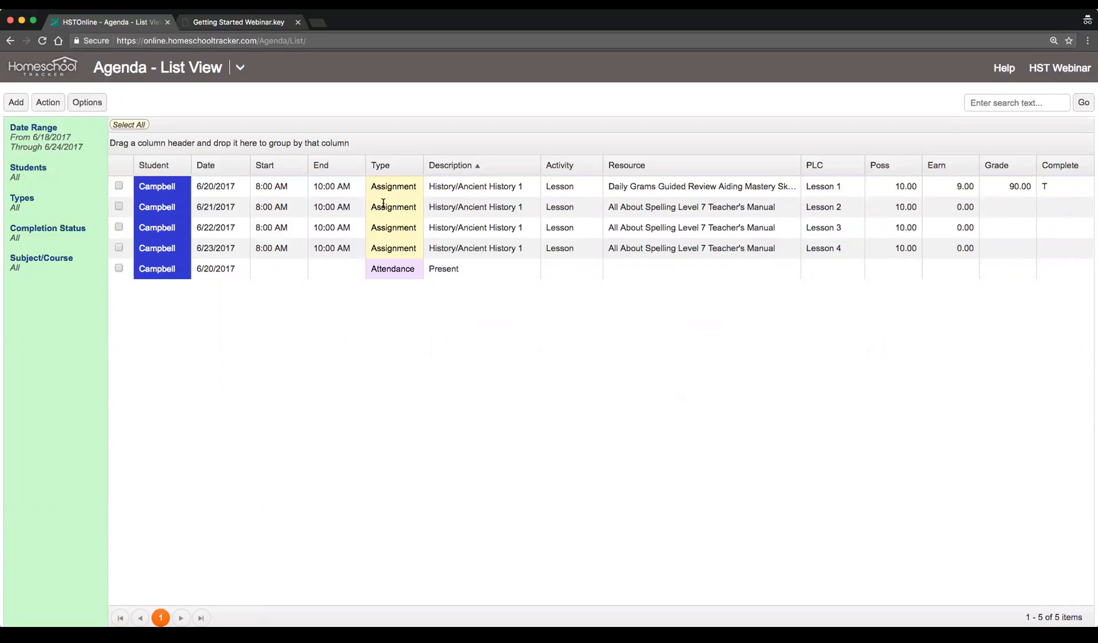
left_click(442, 170)
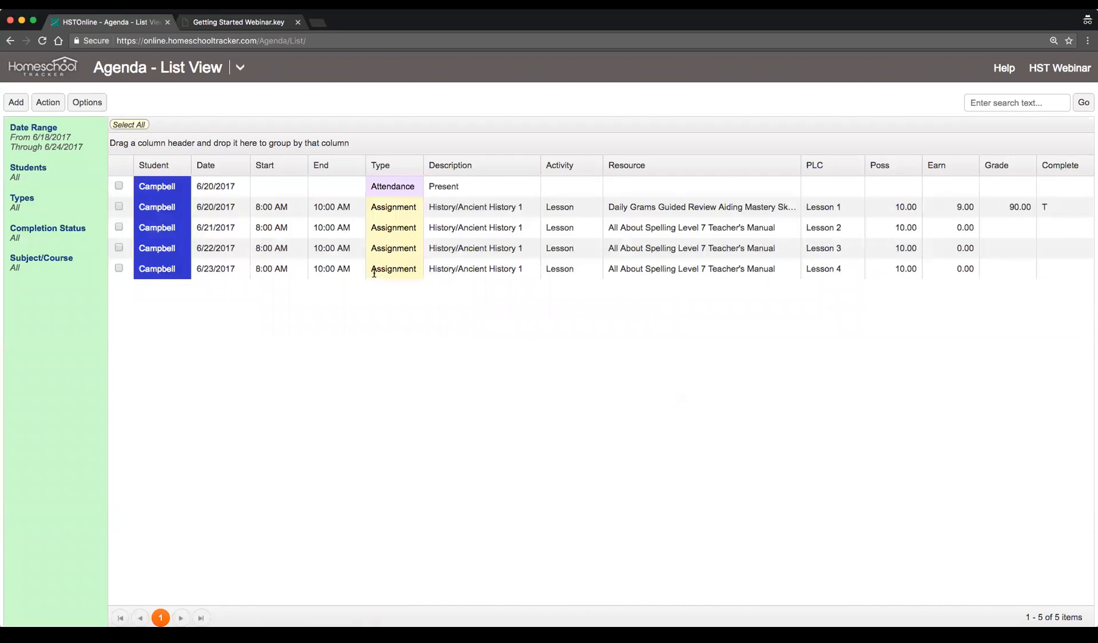
left_click(260, 207)
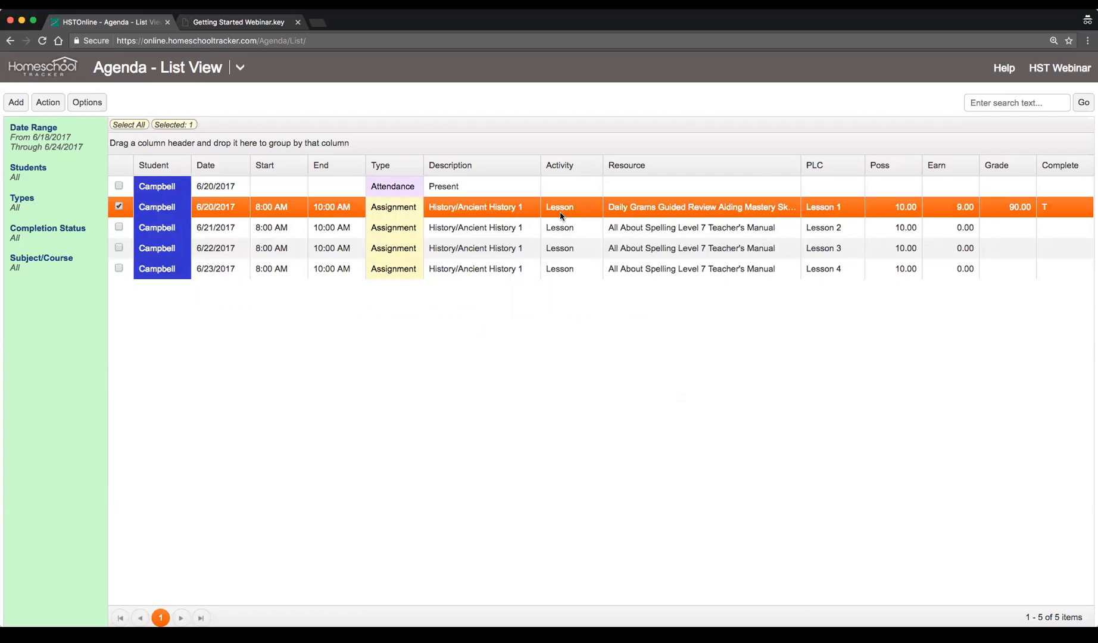
left_click(571, 227)
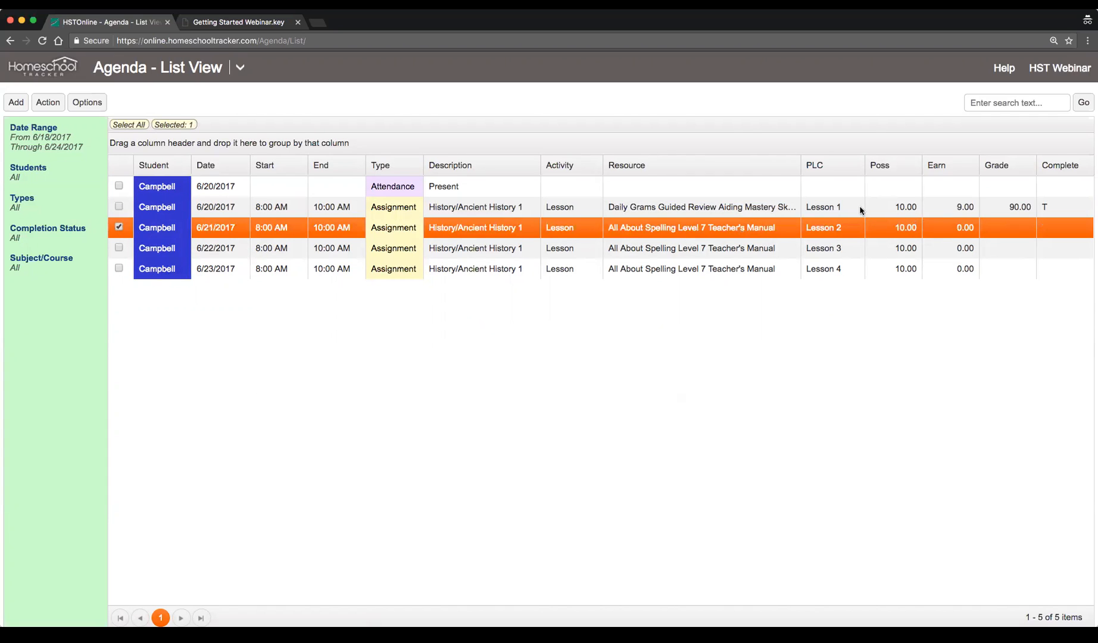
left_click(694, 249)
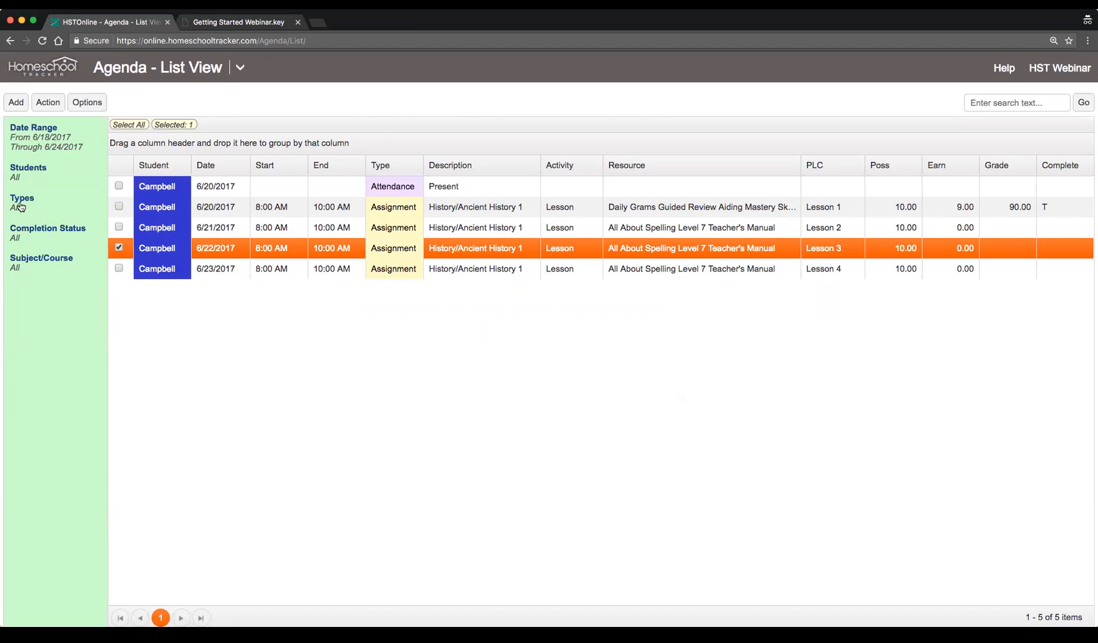
Sort the agenda list by Date and then restore the original order
left_click(18, 172)
left_click(141, 159)
left_click(234, 171)
left_click(238, 172)
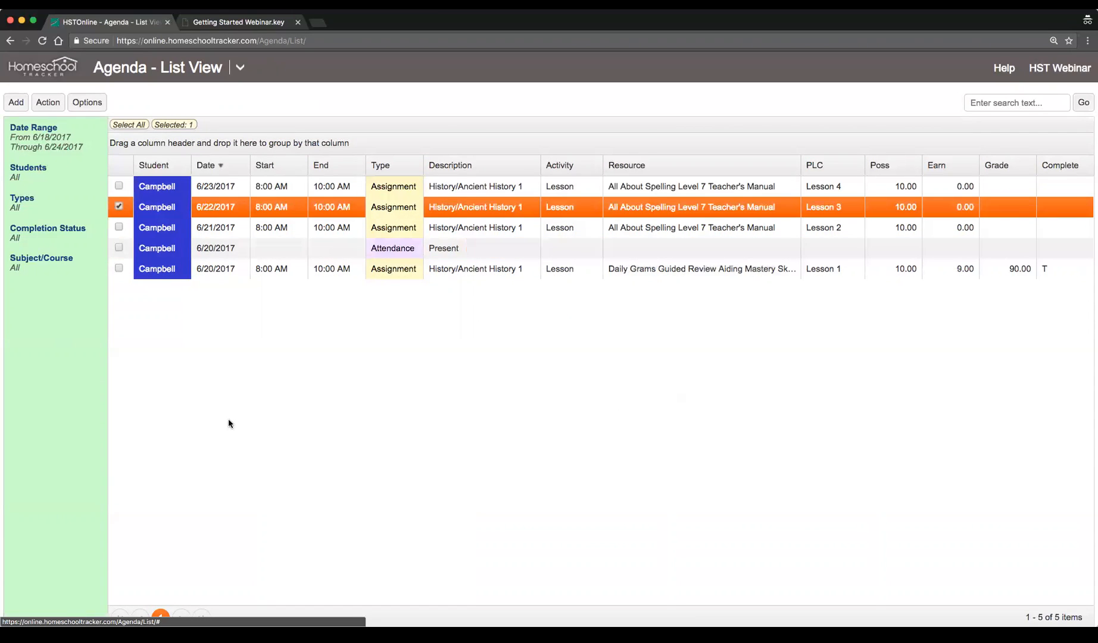
left_click(228, 170)
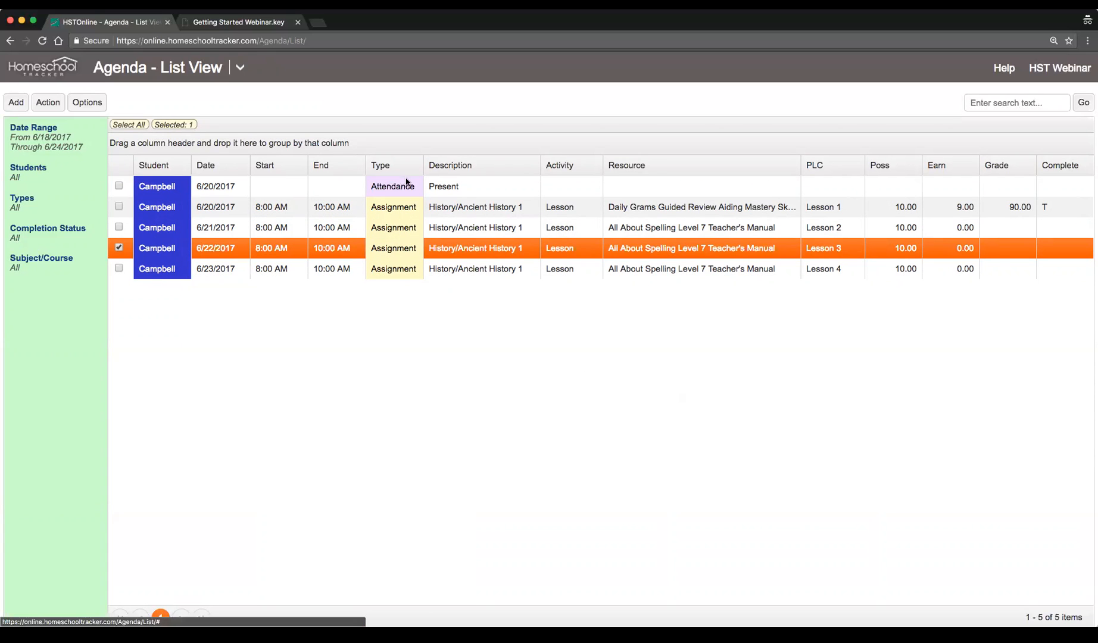
Group the agenda list by Type, collapse and expand the groups, then remove the grouping
left_click_drag(402, 170, 294, 146)
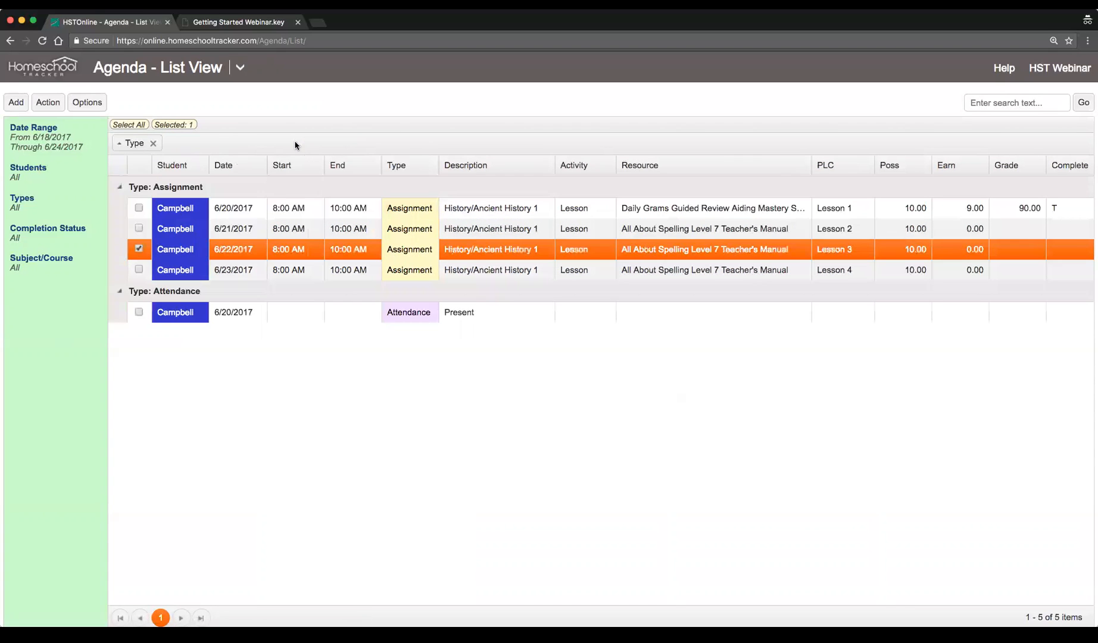
left_click(120, 187)
left_click(119, 187)
left_click(120, 291)
left_click(120, 292)
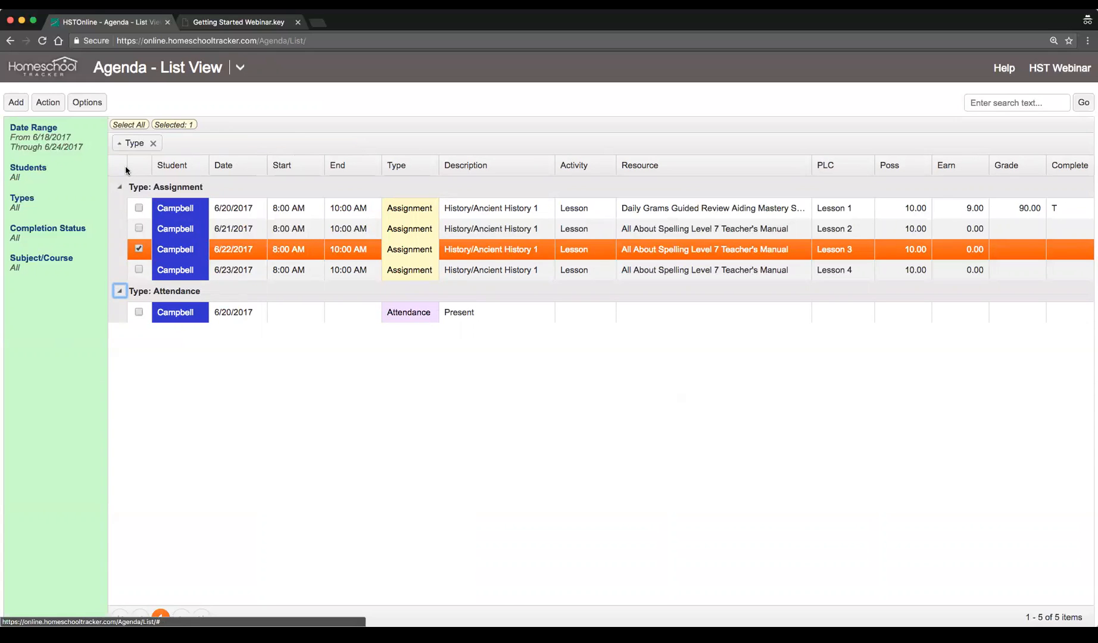
left_click(153, 143)
Add the 6/21 and 6/23 assignments to the selection and open Multi-Edit for the three assignments
left_click(1008, 100)
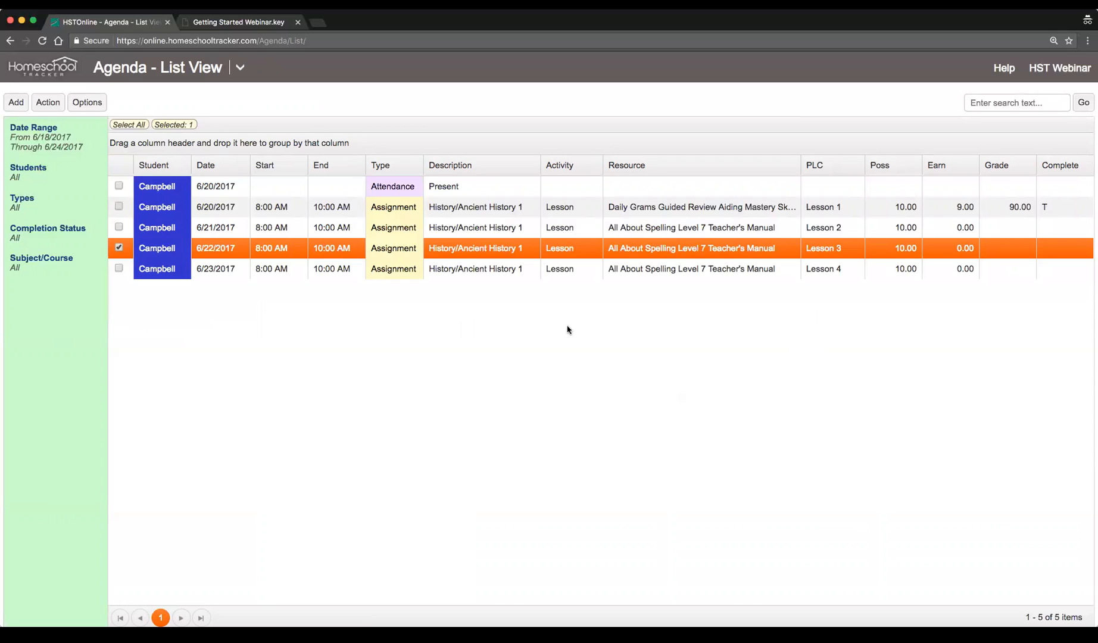
left_click(119, 228)
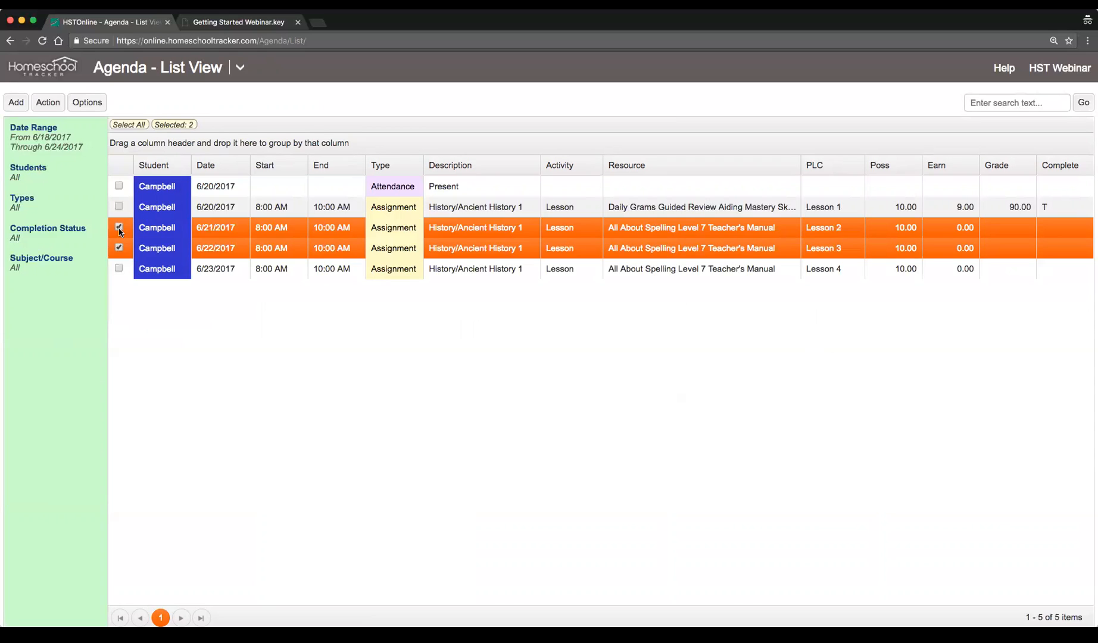
left_click(118, 269)
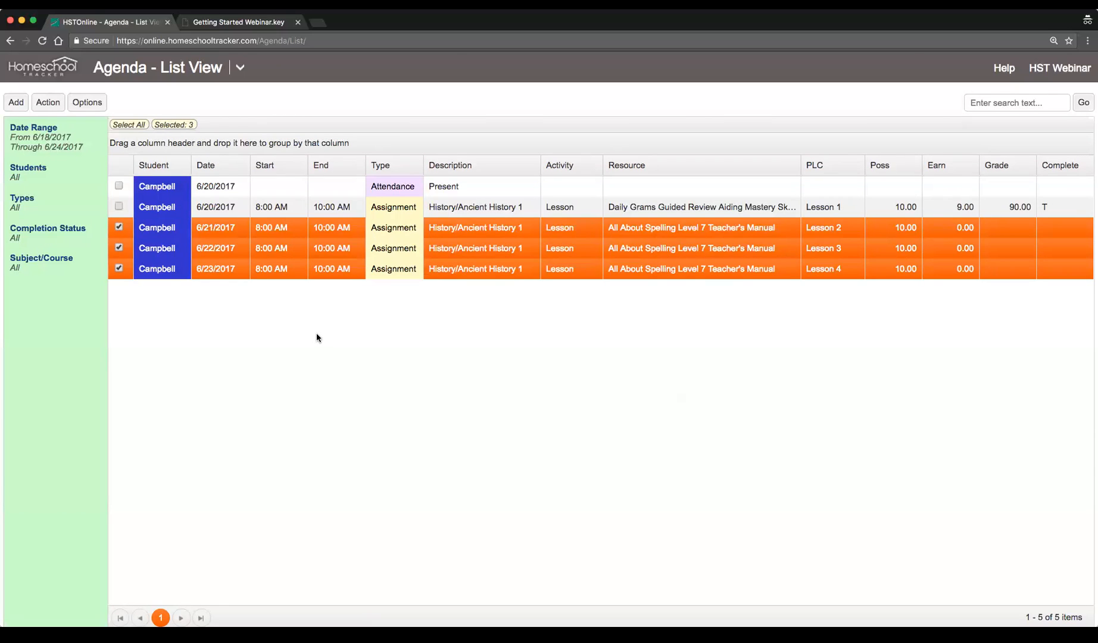
left_click(49, 103)
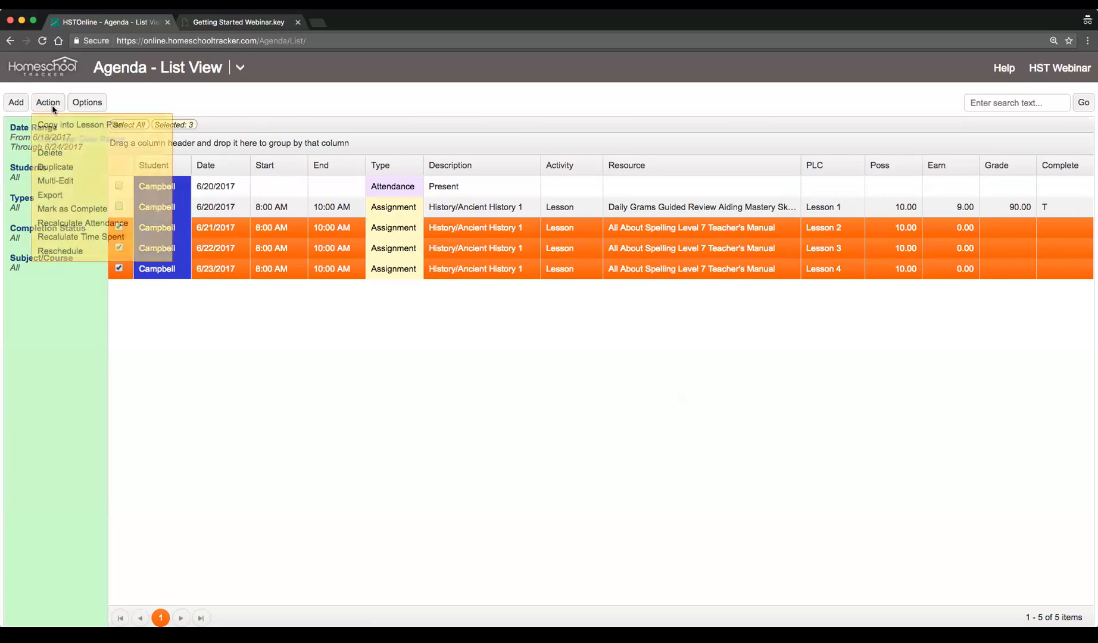
left_click(101, 177)
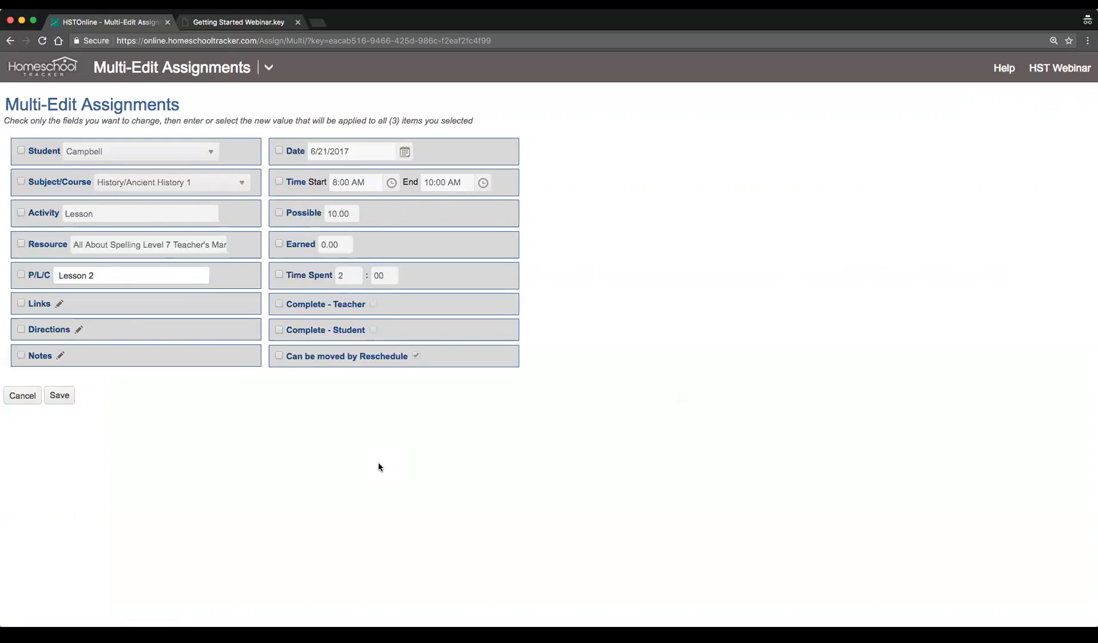
Set Earned to 8 and mark Complete - Teacher for the selected assignments, then save
left_click(279, 245)
left_click(348, 246)
type("8")
left_click(673, 357)
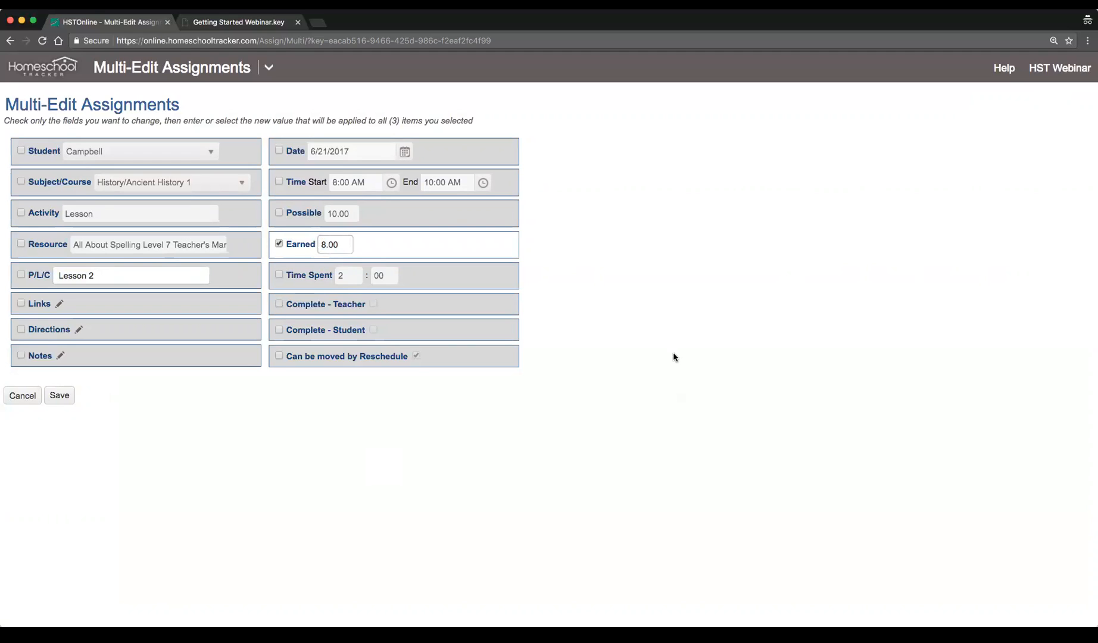
left_click(278, 304)
left_click(374, 303)
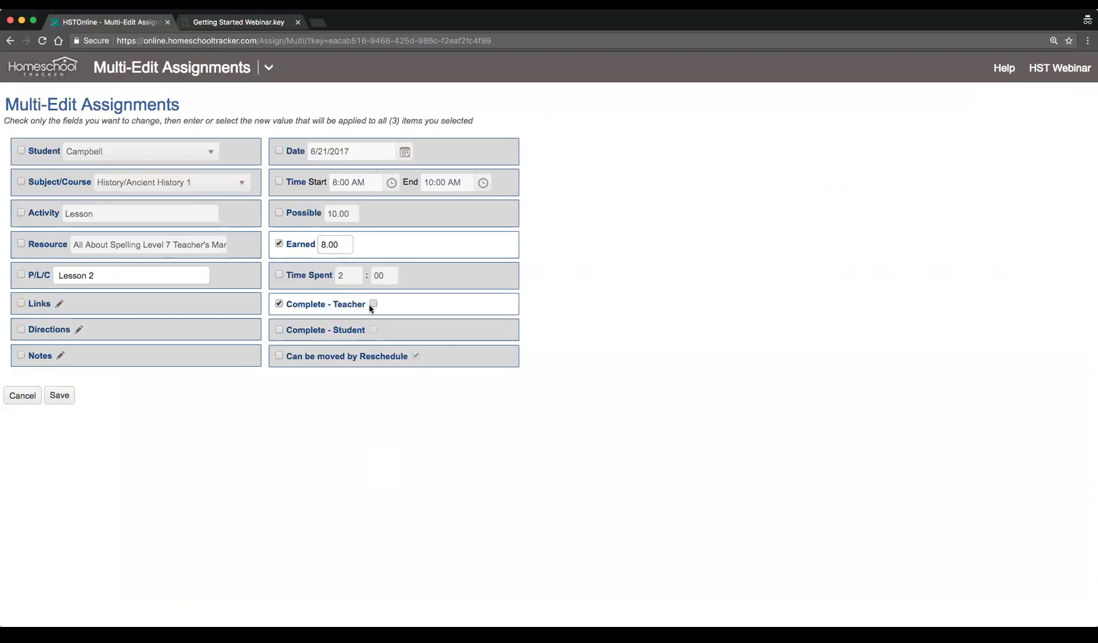
left_click(57, 395)
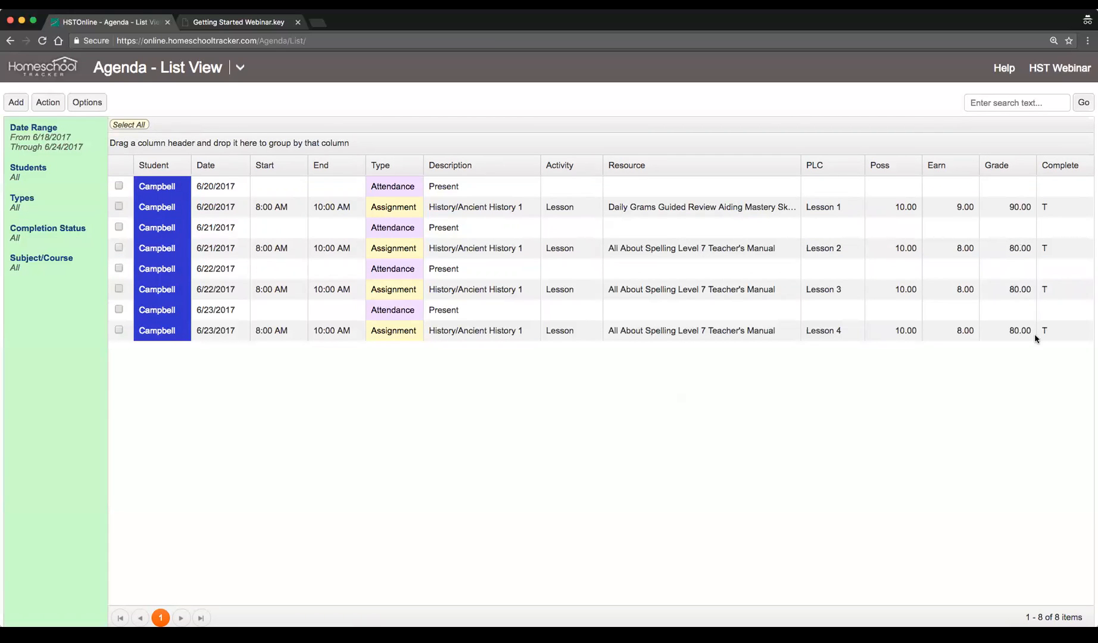
Select the attendance entries for 6/23 and 6/21 in the agenda list to inspect them
left_click(481, 265)
left_click(470, 306)
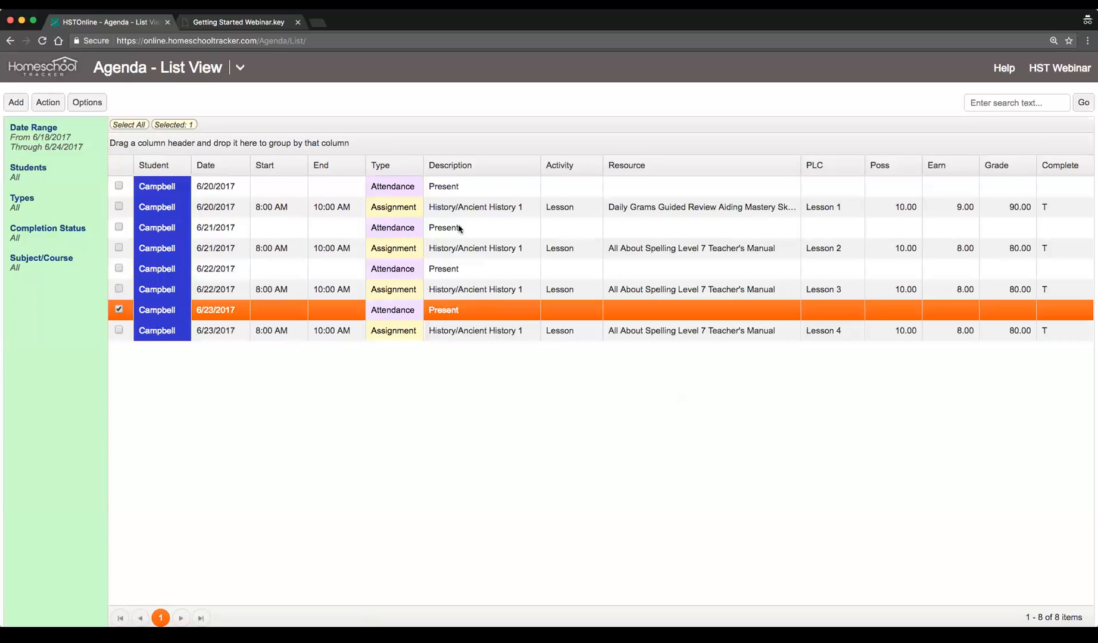
left_click(454, 234)
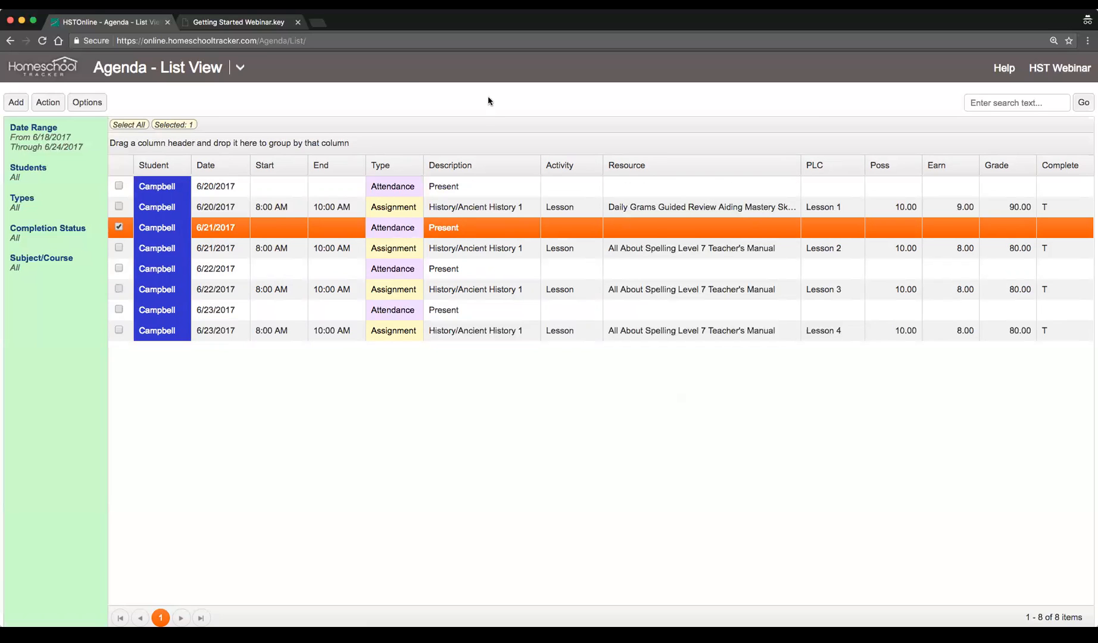
Switch to the webinar slides tab and scroll to the Lesson Plans slide
left_click(244, 22)
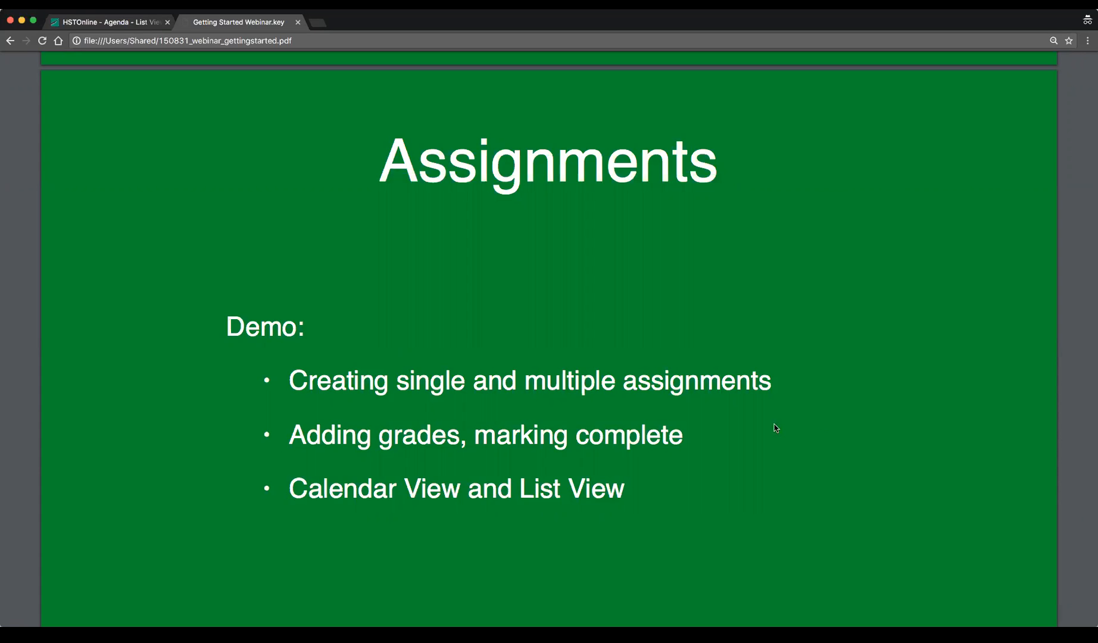
scroll(766, 426, "down", 6)
scroll(766, 426, "down", 5)
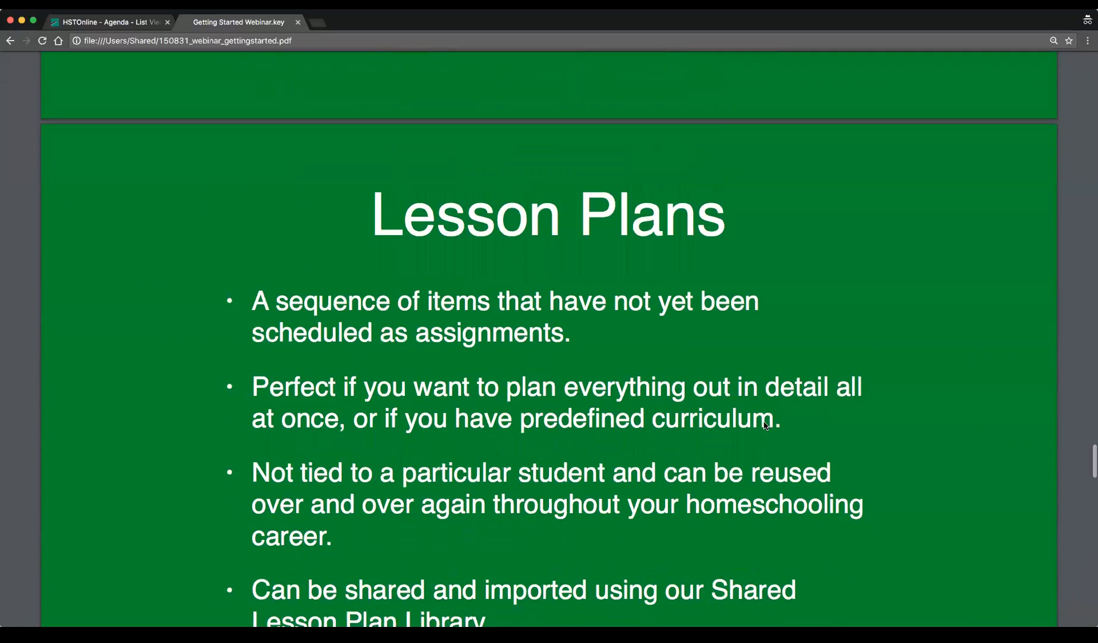
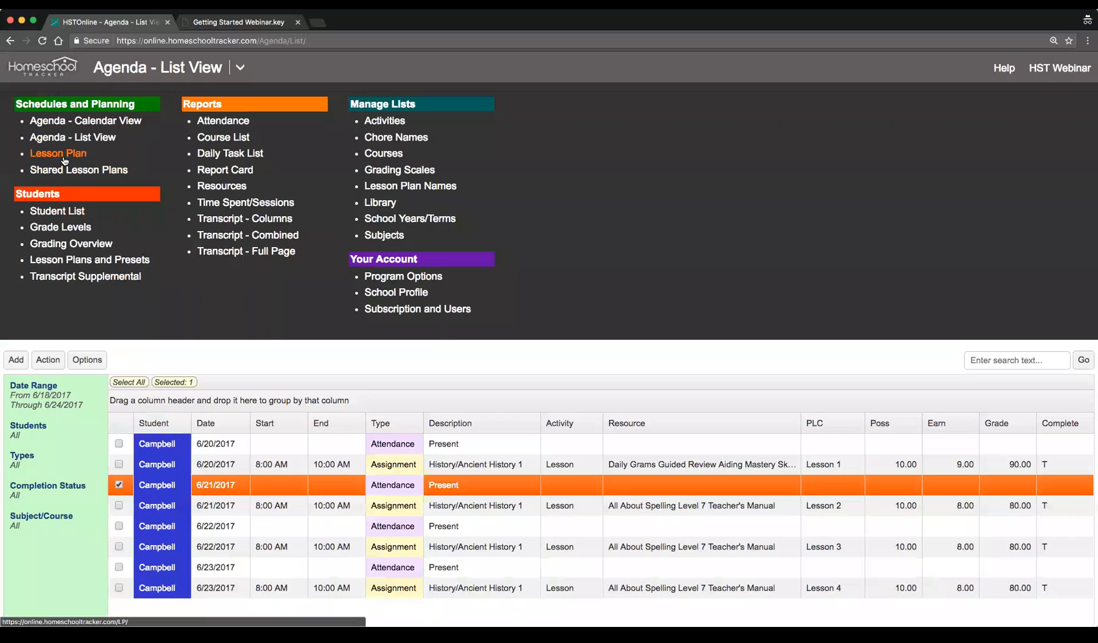
Open the Lesson Plan page and switch to the A Beka Arithmetic - 1st Grade lesson plan
left_click(63, 157)
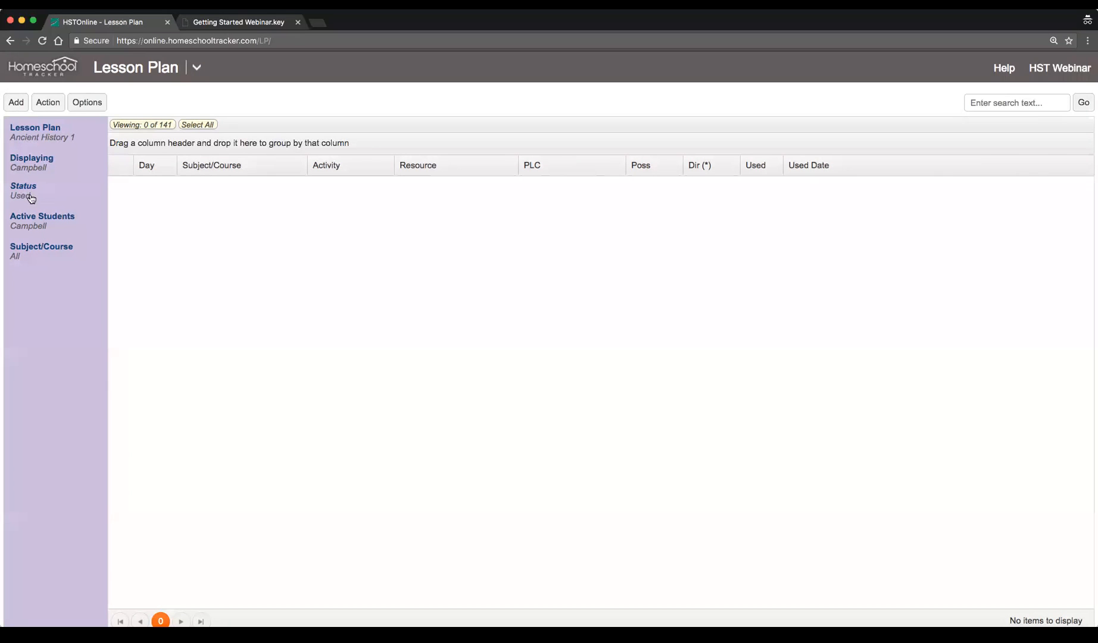
left_click(32, 137)
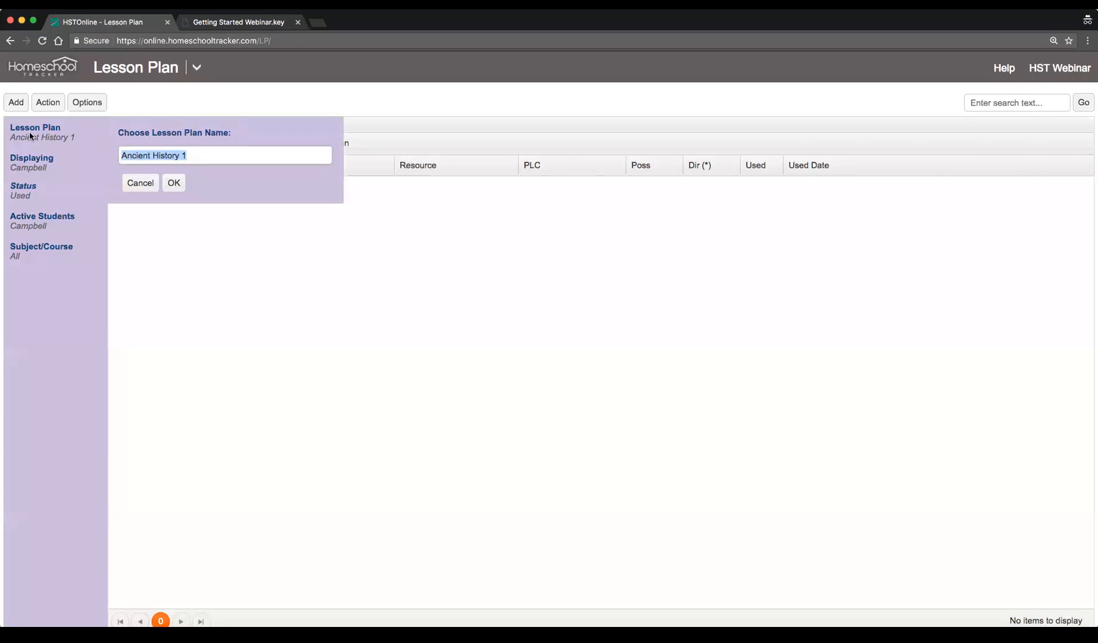
key("BackSpace")
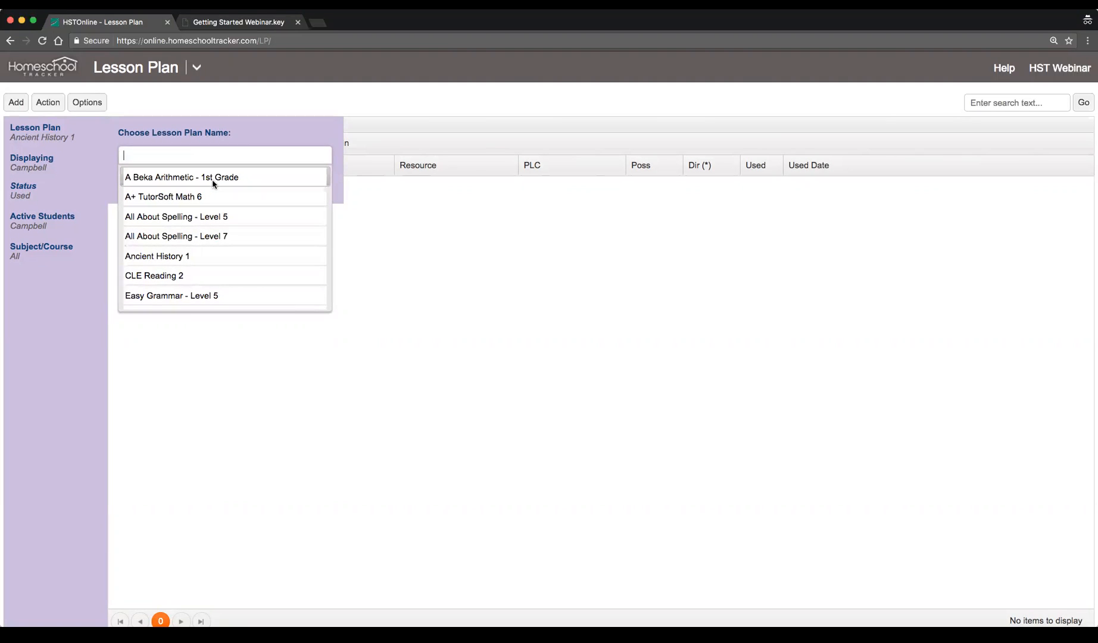
left_click(255, 184)
left_click(180, 185)
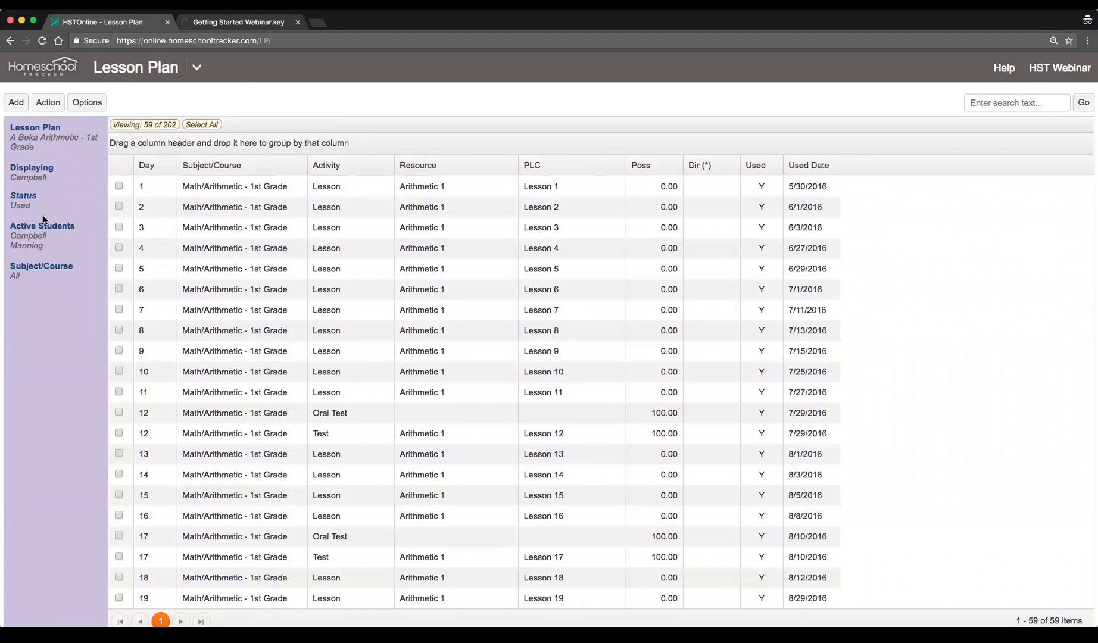
Change the lesson plan display filter to show all items instead of only used ones
left_click(21, 208)
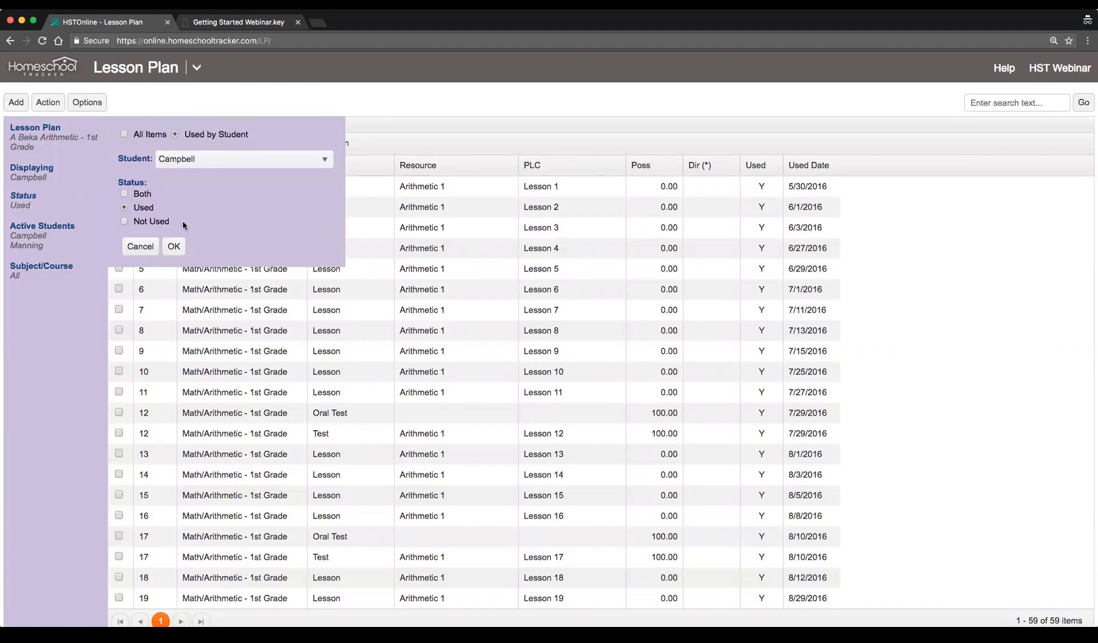
left_click(124, 135)
left_click(172, 158)
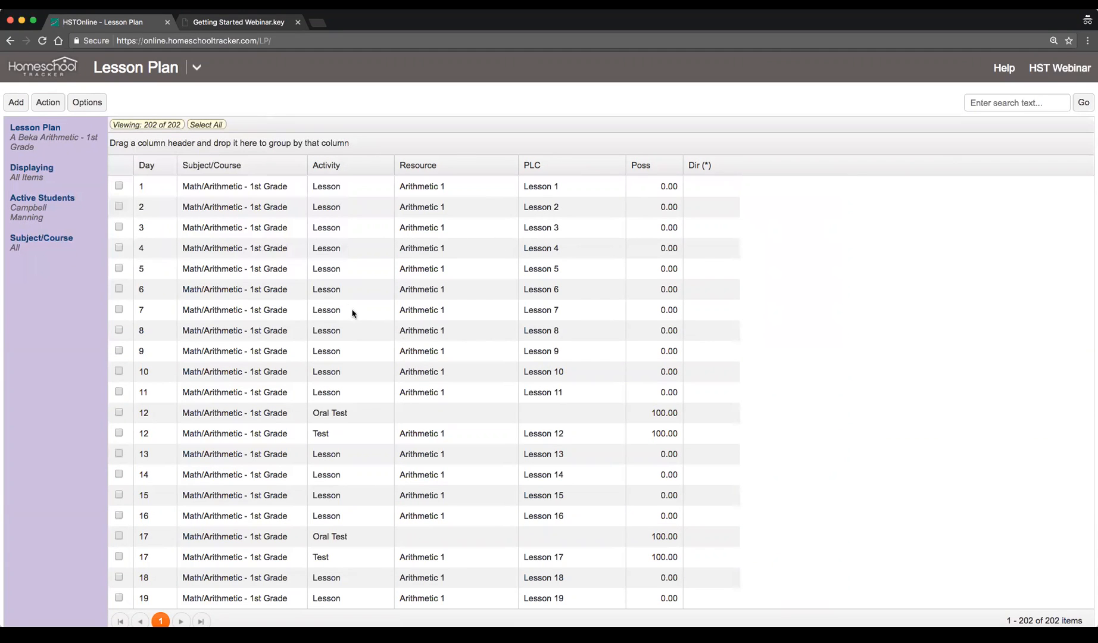
Select individual early-day items in the lesson plan list one at a time
scroll(249, 217, "up", 2)
left_click(255, 189)
left_click(256, 205)
left_click(256, 225)
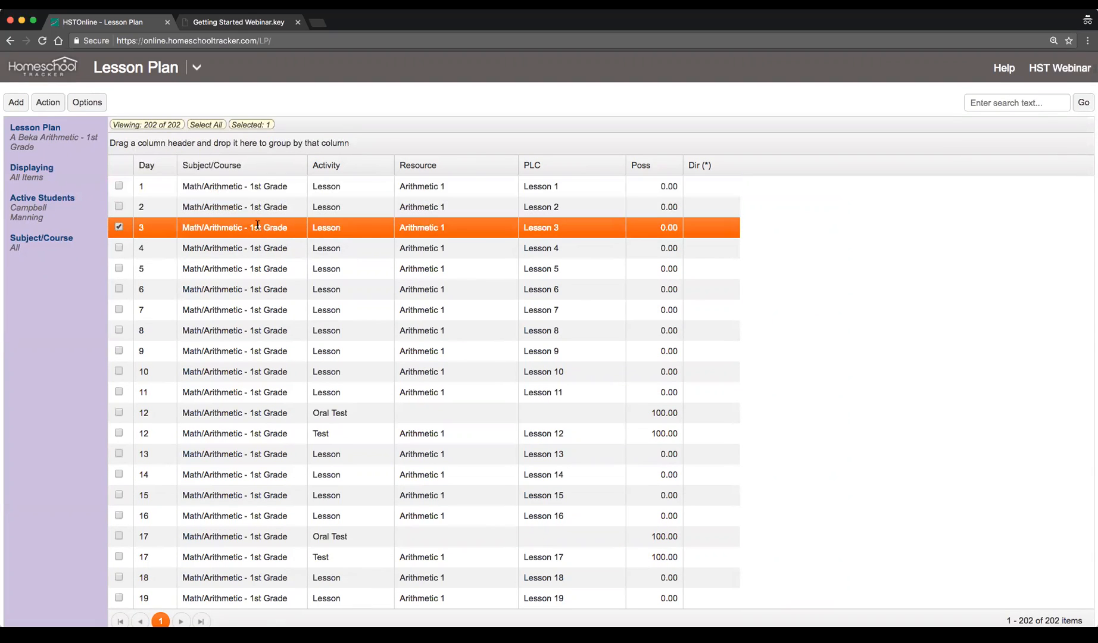
left_click(271, 246)
left_click(267, 268)
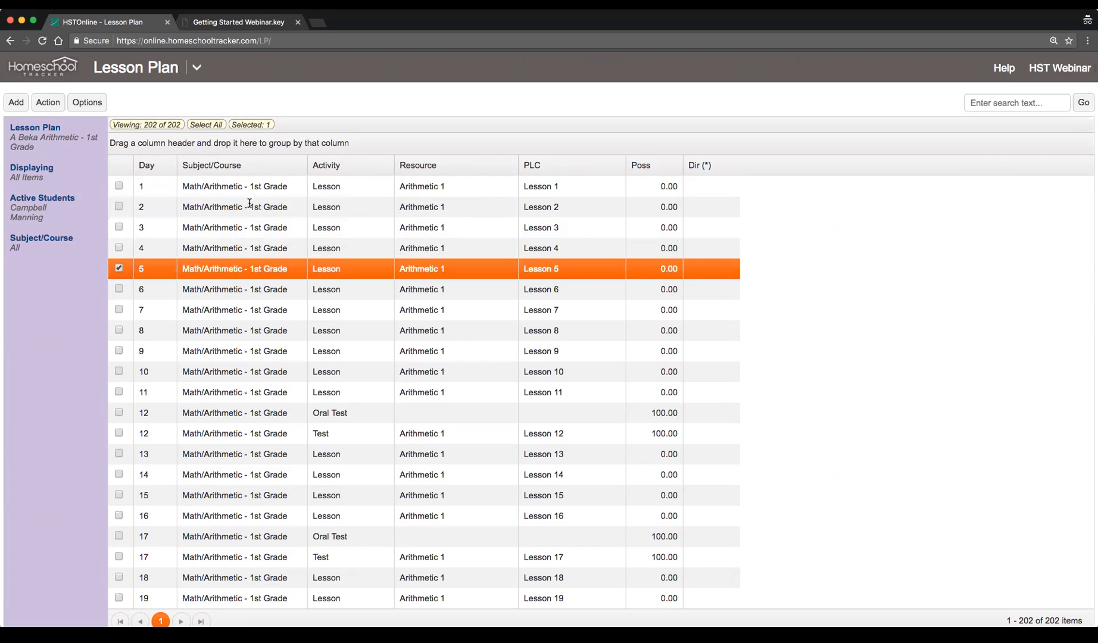
Open the Day 1 lesson plan item's edit dialog to examine its fields, then close it
left_click(250, 185)
double_click(262, 188)
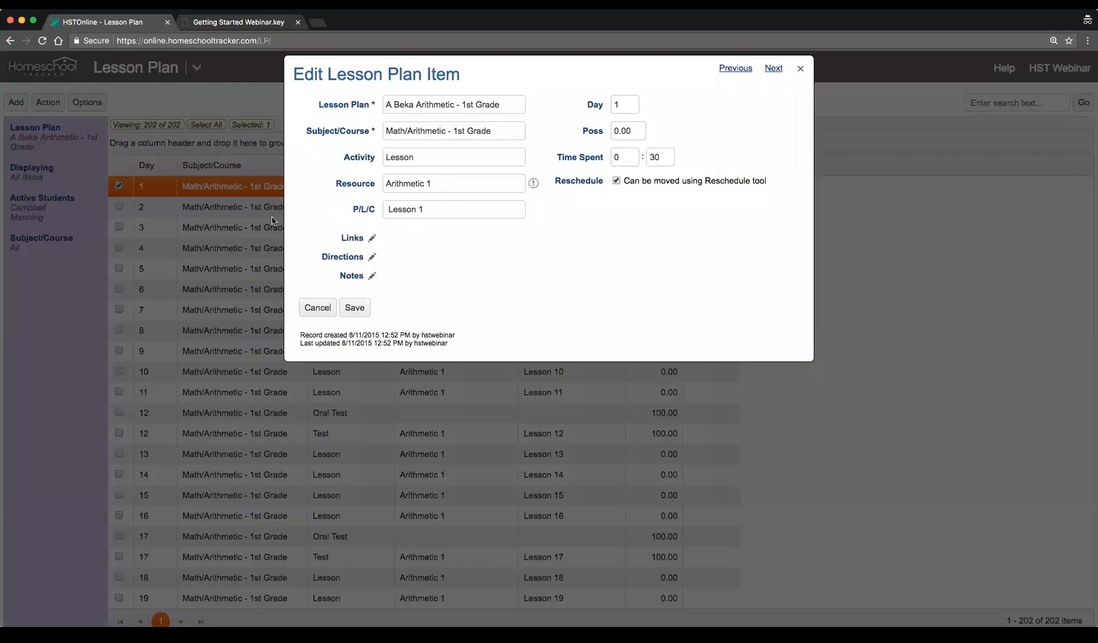
left_click(413, 151)
double_click(622, 105)
left_click(494, 422)
left_click(332, 307)
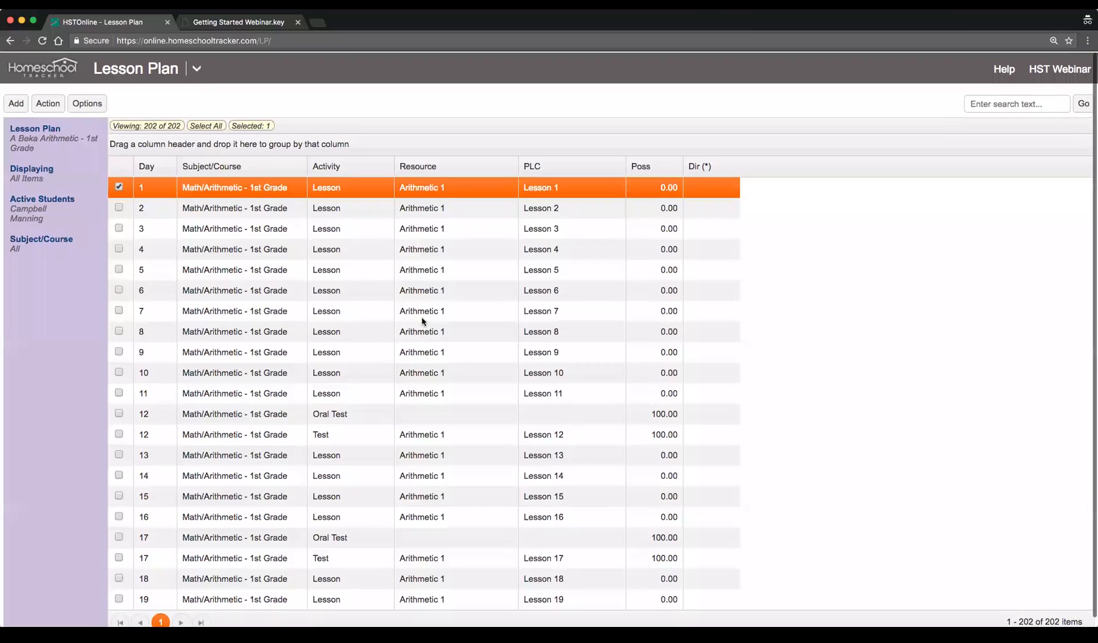
Highlight successive lesson plan items, including the oral test and test rows, to compare their details
left_click(257, 206)
left_click(268, 187)
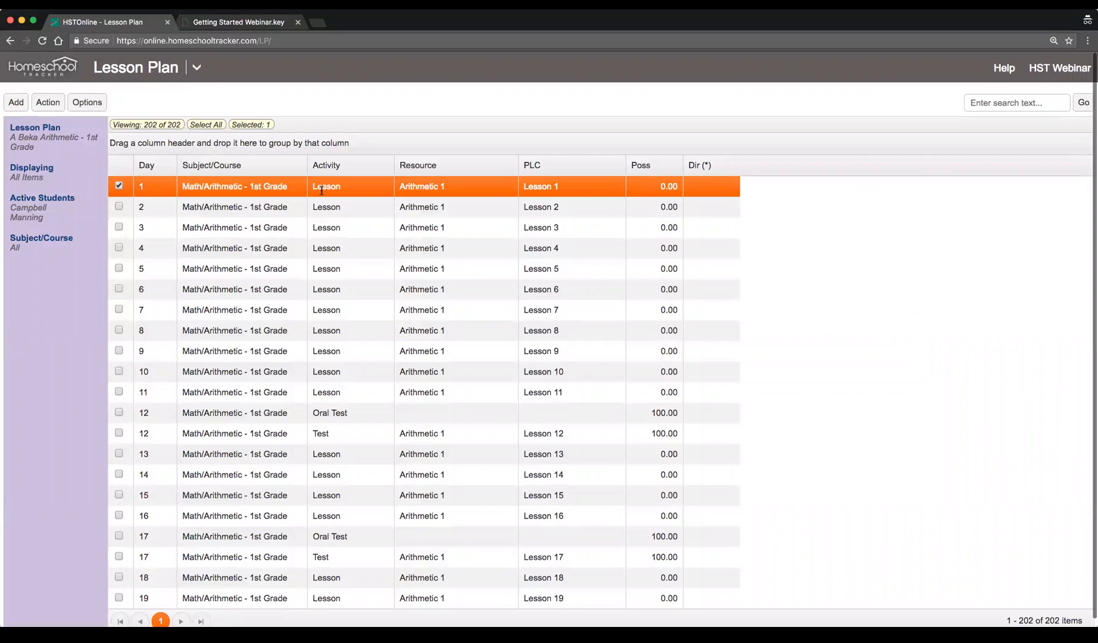
left_click(534, 212)
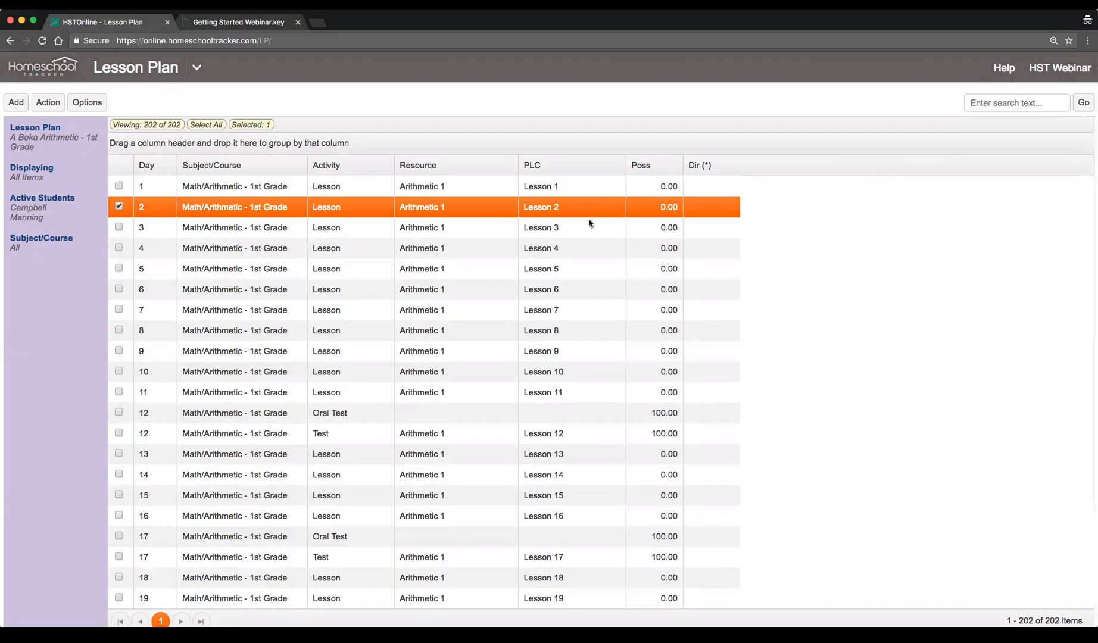
left_click(587, 230)
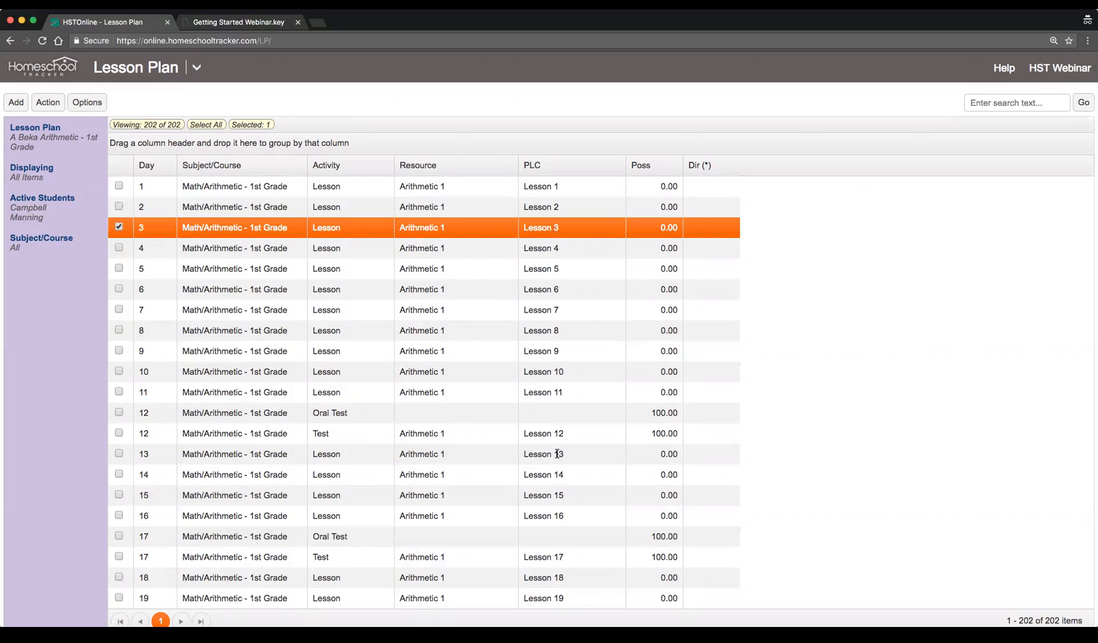
left_click(149, 421)
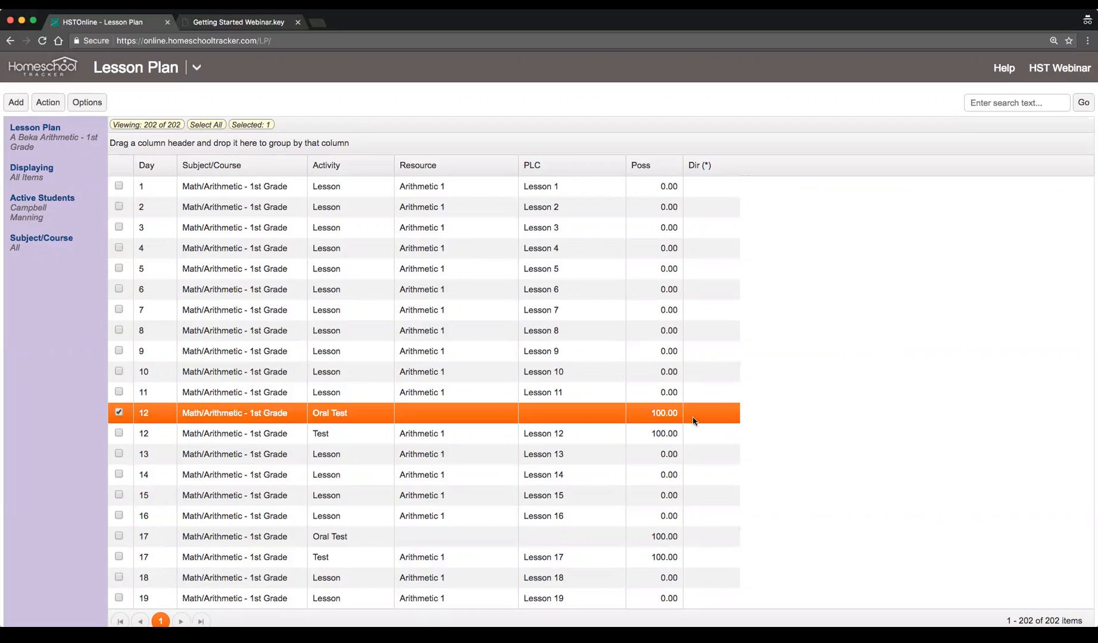
left_click(546, 437)
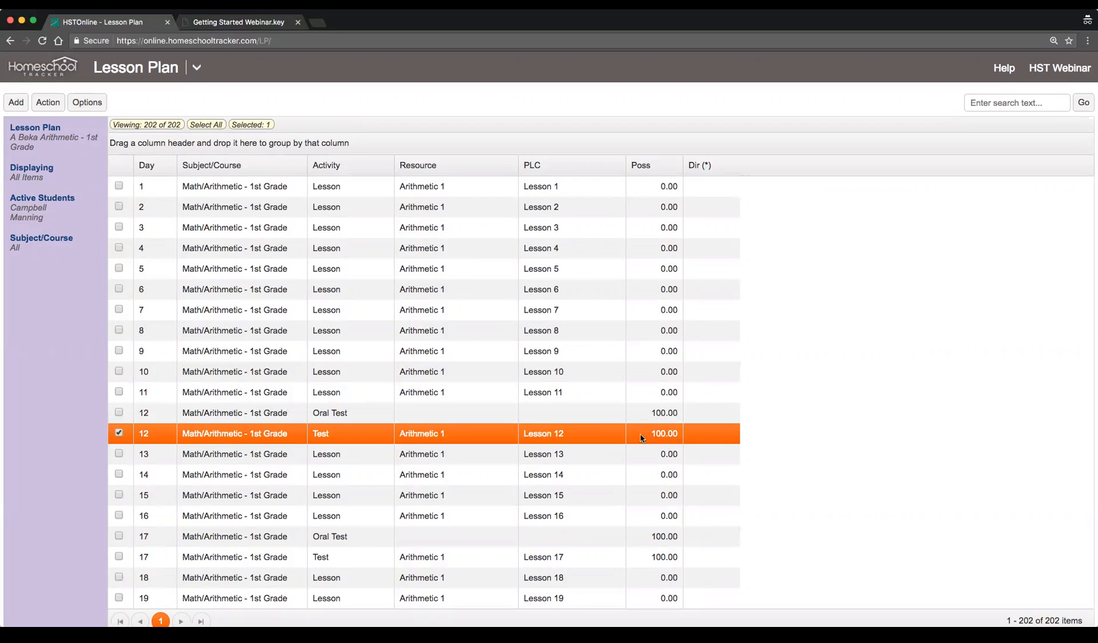
left_click(618, 455)
left_click(613, 474)
left_click(607, 499)
left_click(595, 520)
Scroll through the full lesson plan to its final day and back to the top
scroll(598, 507, "down", 15)
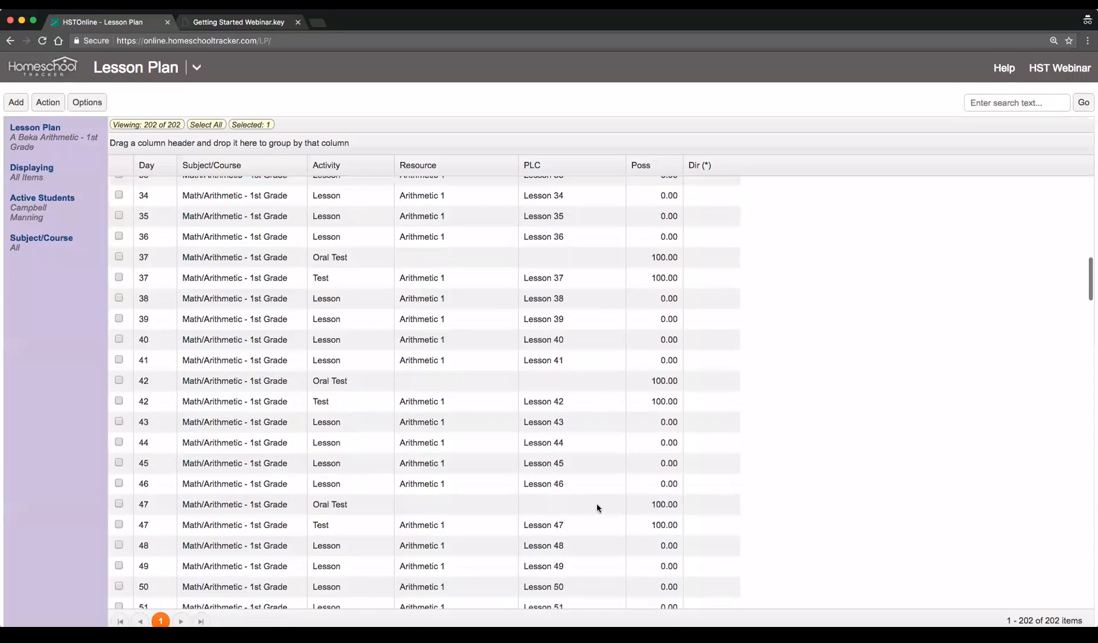
scroll(598, 507, "down", 8)
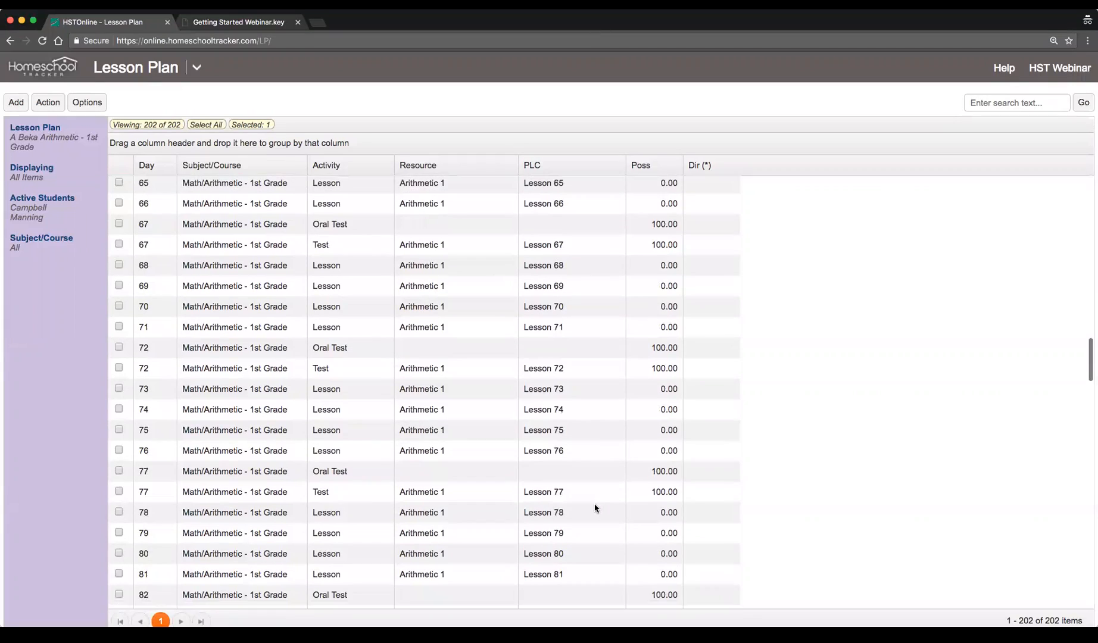
scroll(591, 503, "down", 20)
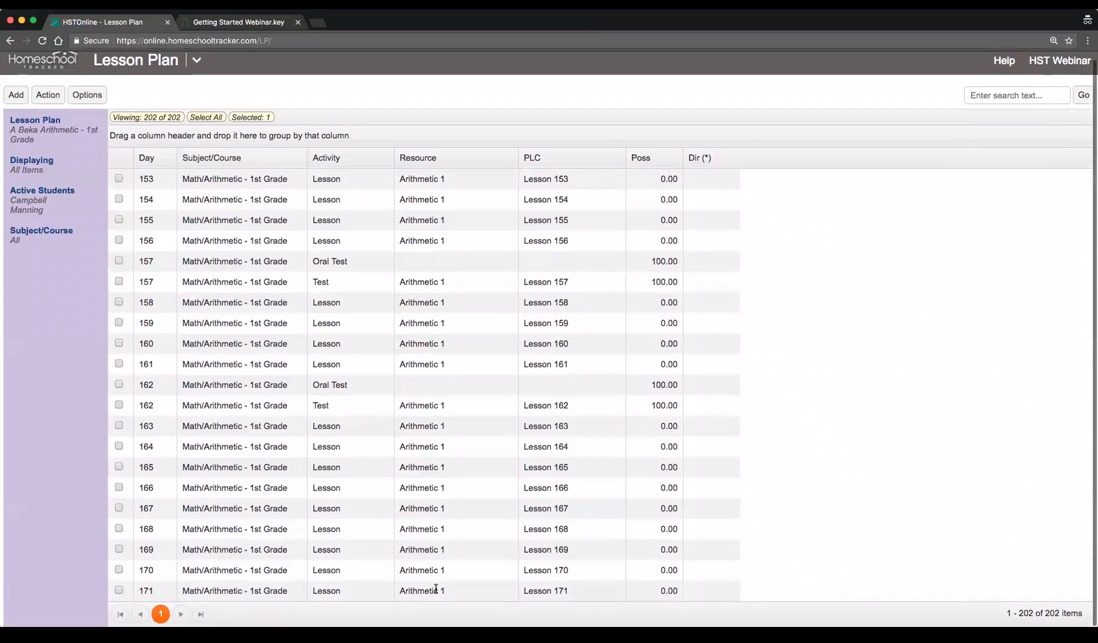
left_click(119, 590)
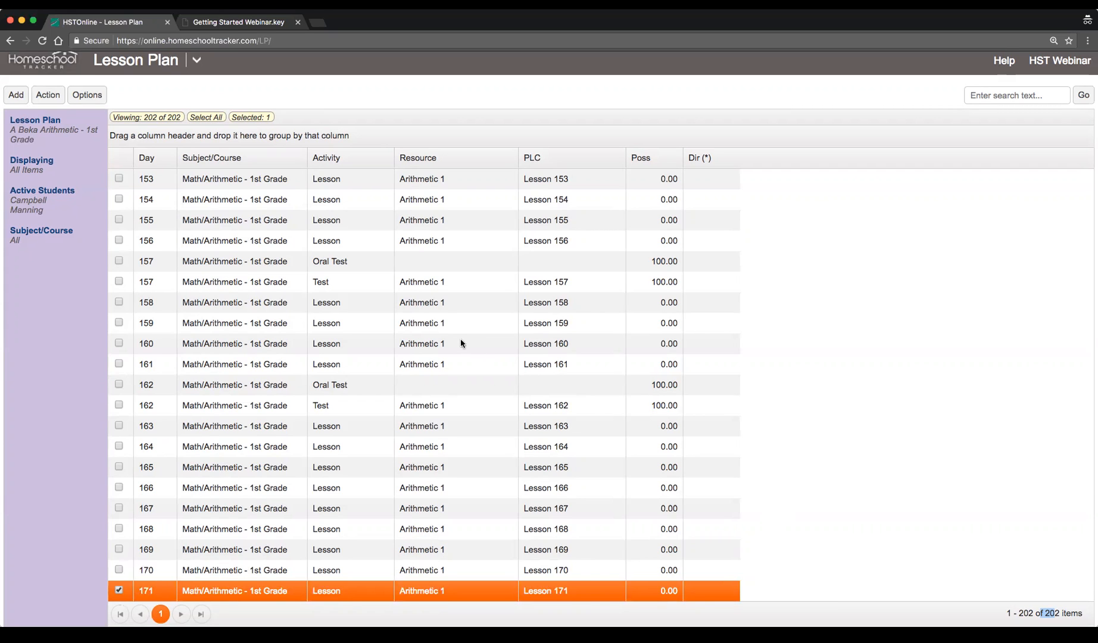
scroll(461, 342, "up", 20)
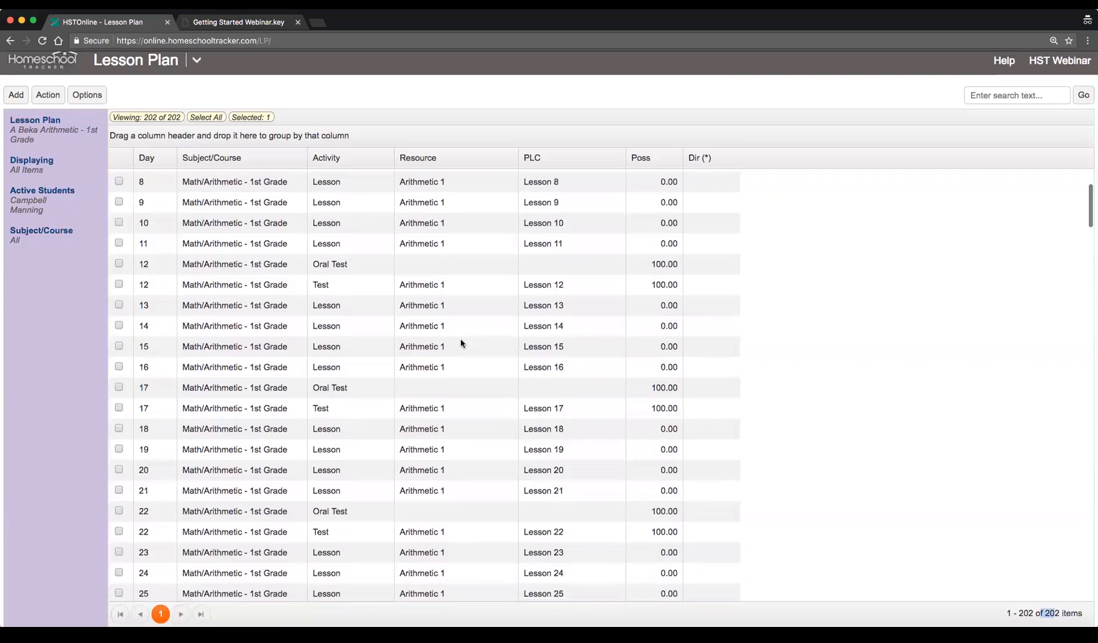
scroll(460, 343, "up", 5)
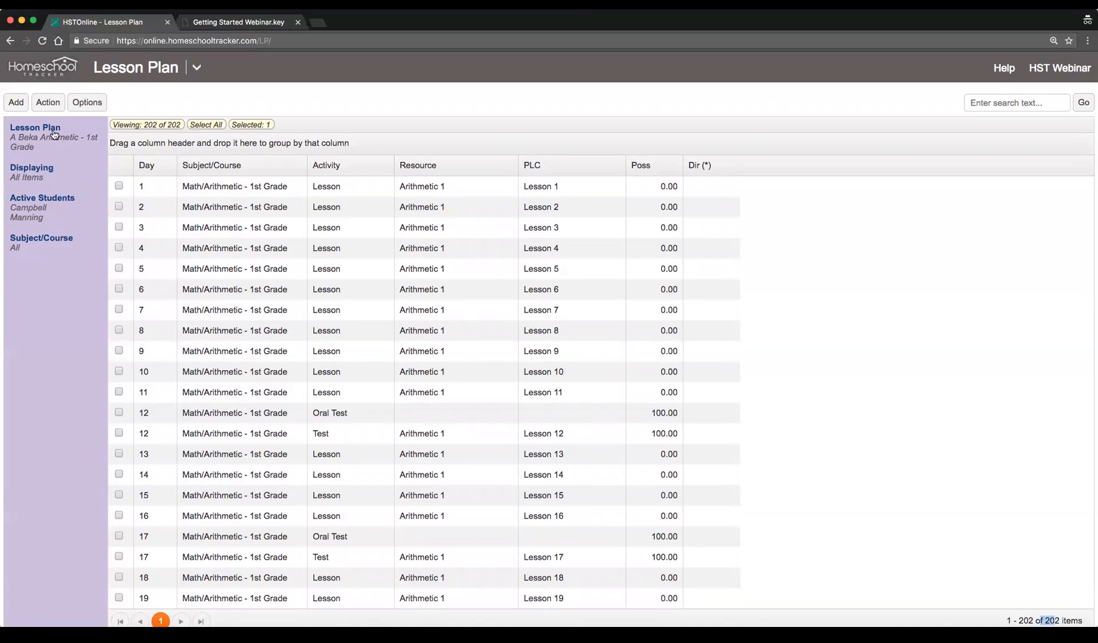
Start adding multiple lesson plan items for a new plan named Sample Plan with subject History/Ancient History 1
left_click(10, 105)
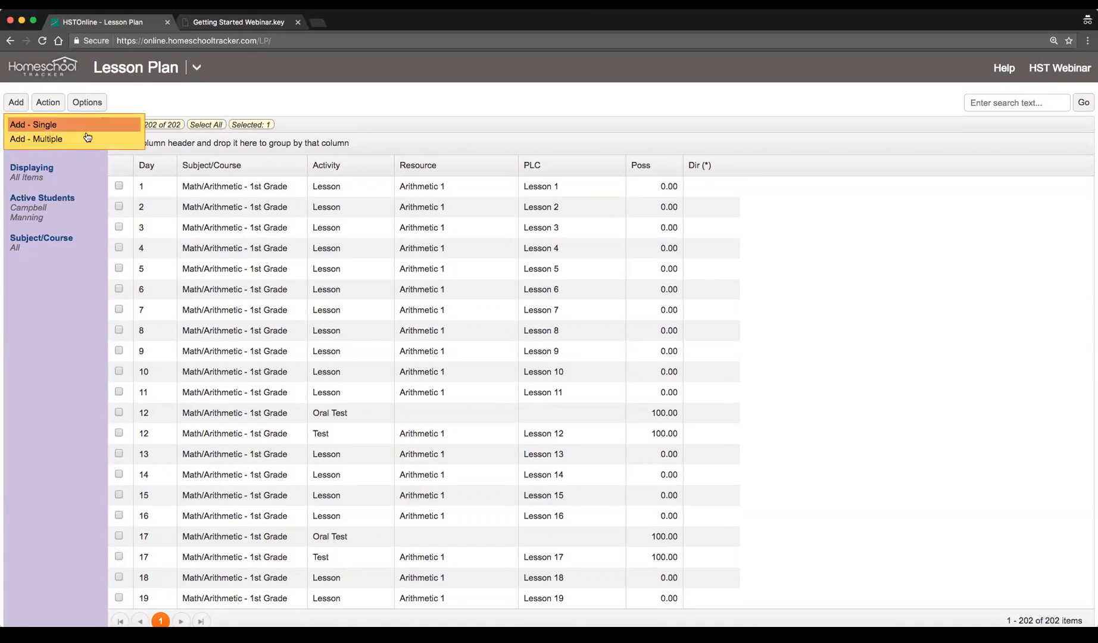
left_click(96, 144)
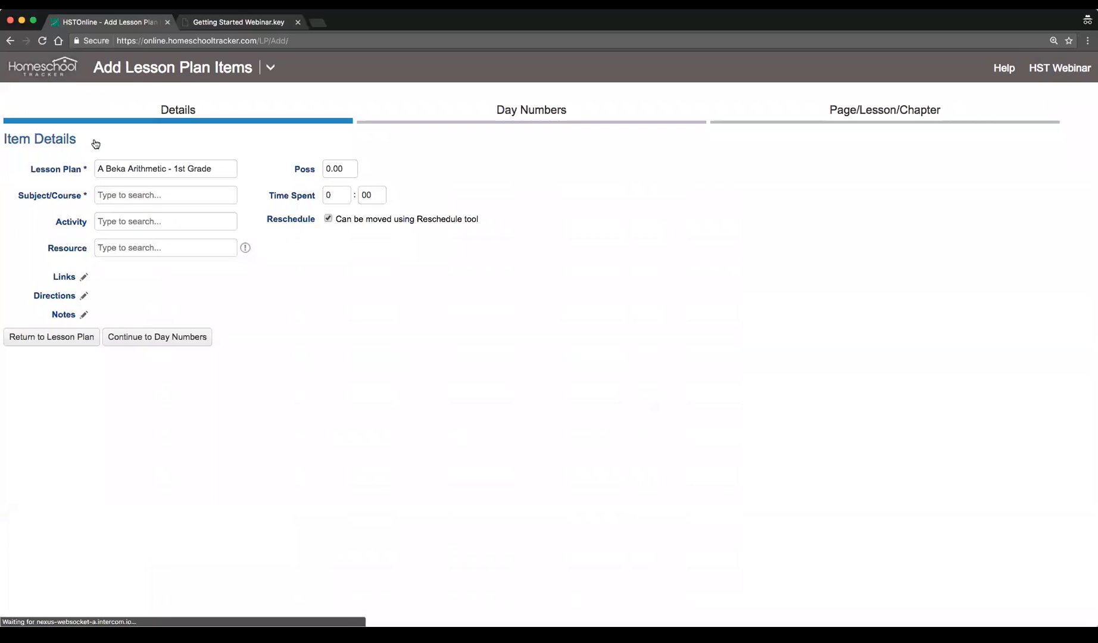
triple_click(203, 168)
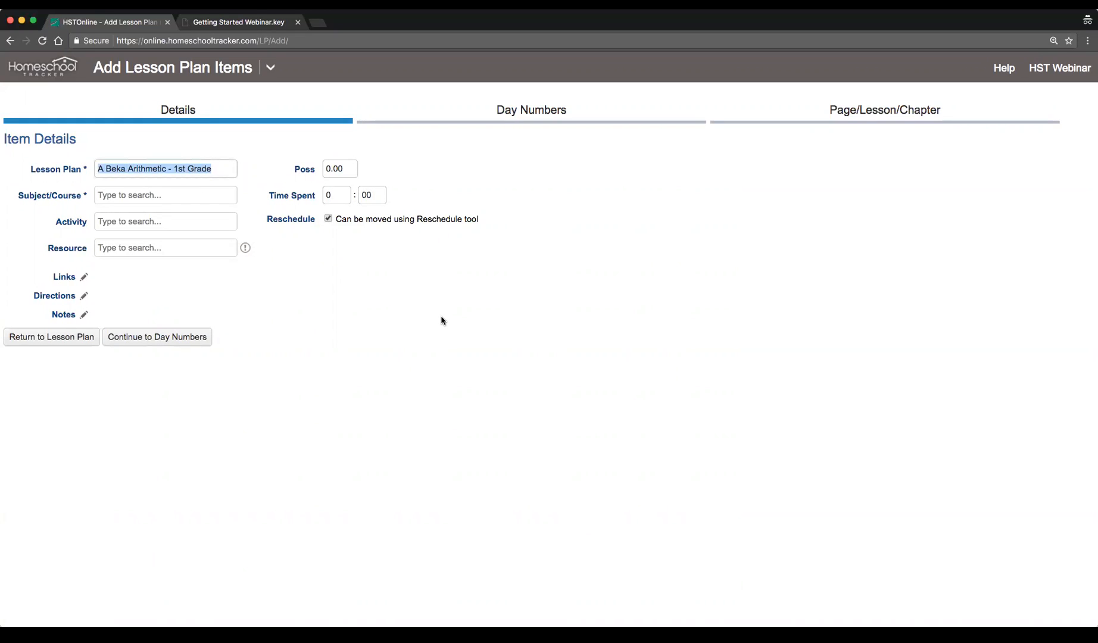
type("S")
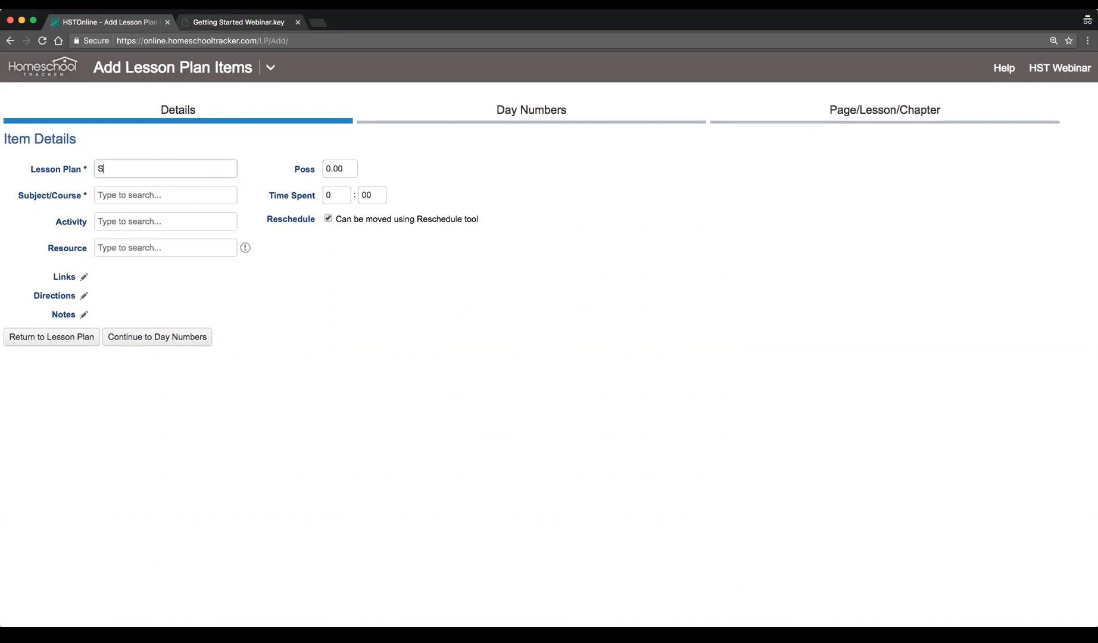
type("ample Plan")
key("Tab")
left_click(170, 234)
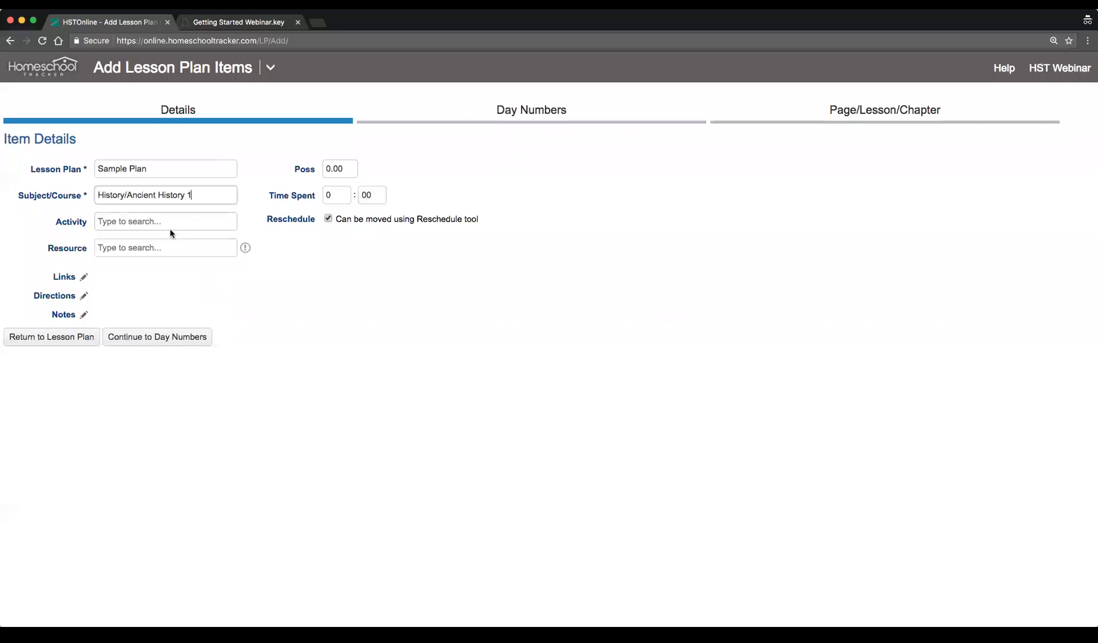
Set the activity to Lesson and the resource to All About Spelling Level 7 Teacher's Manual
left_click(169, 221)
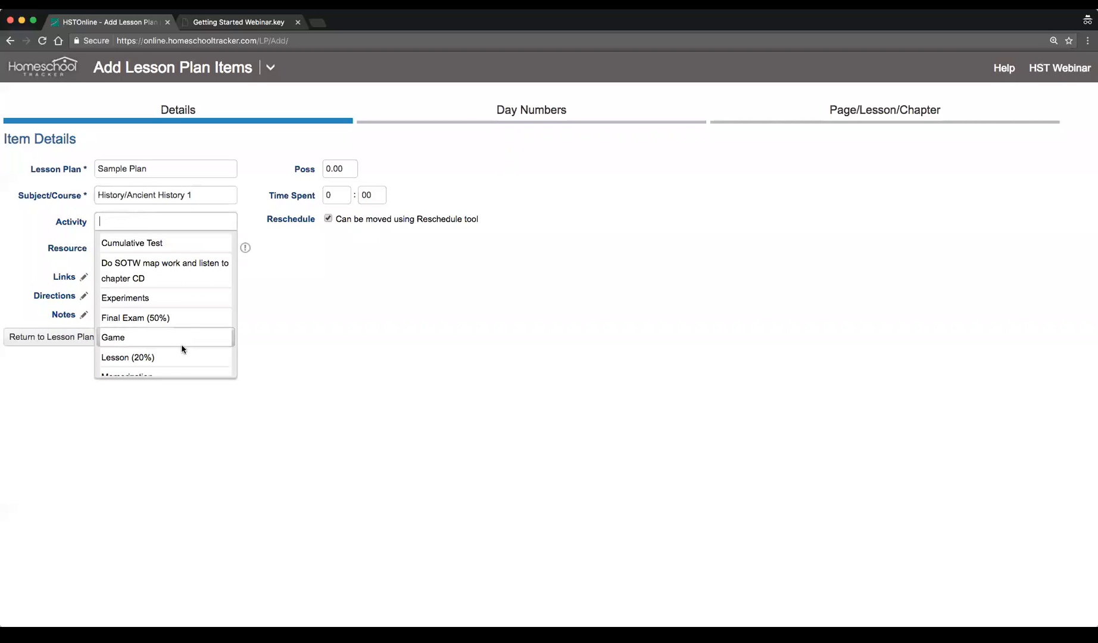
left_click(164, 358)
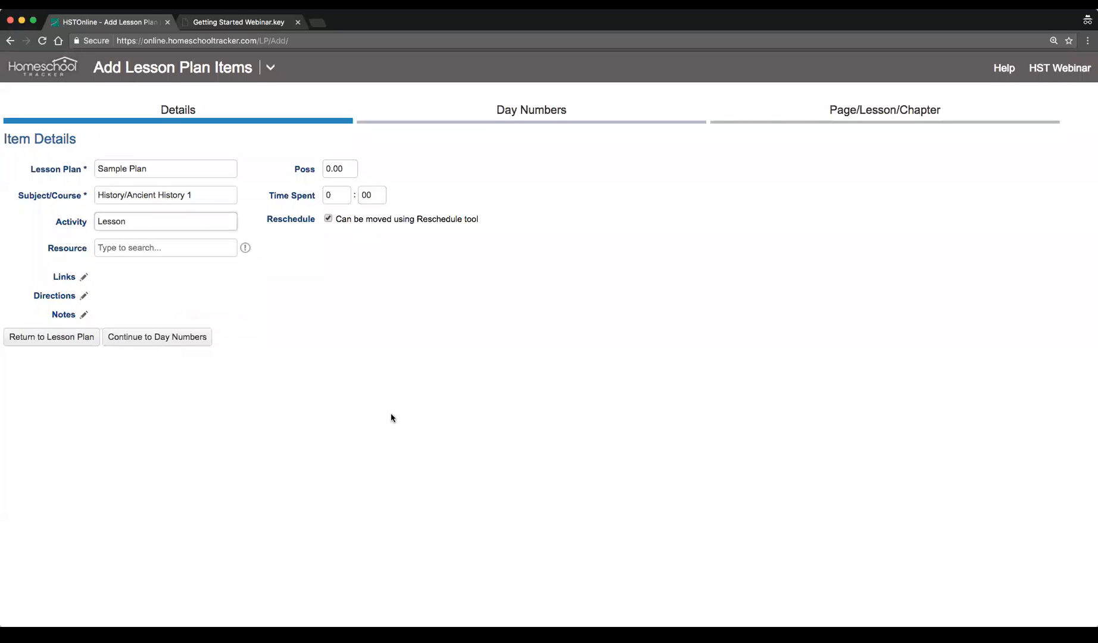
left_click(139, 245)
left_click(193, 307)
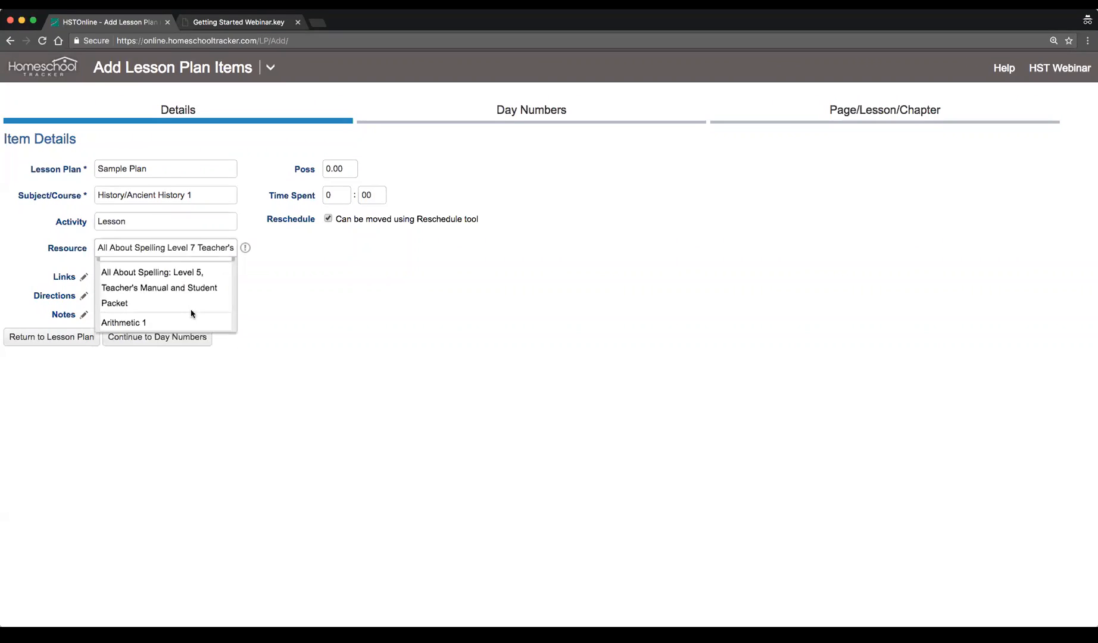
Set the possible points to 10 and continue to the day number options
left_click(342, 167)
type("0")
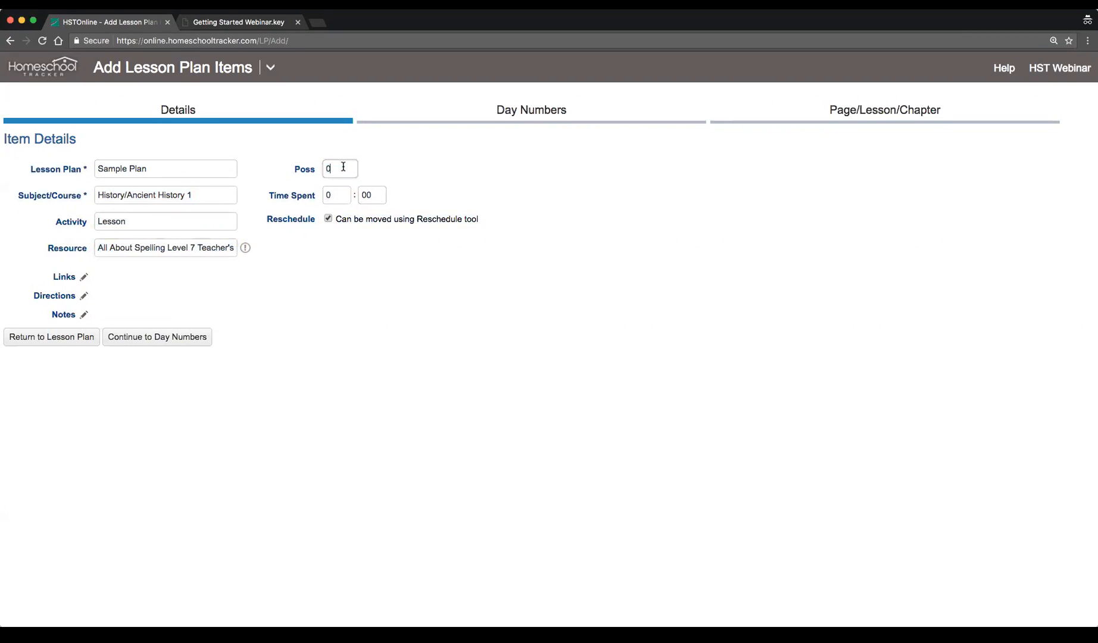
key("BackSpace")
type("10")
key("Tab")
left_click(471, 401)
left_click(172, 345)
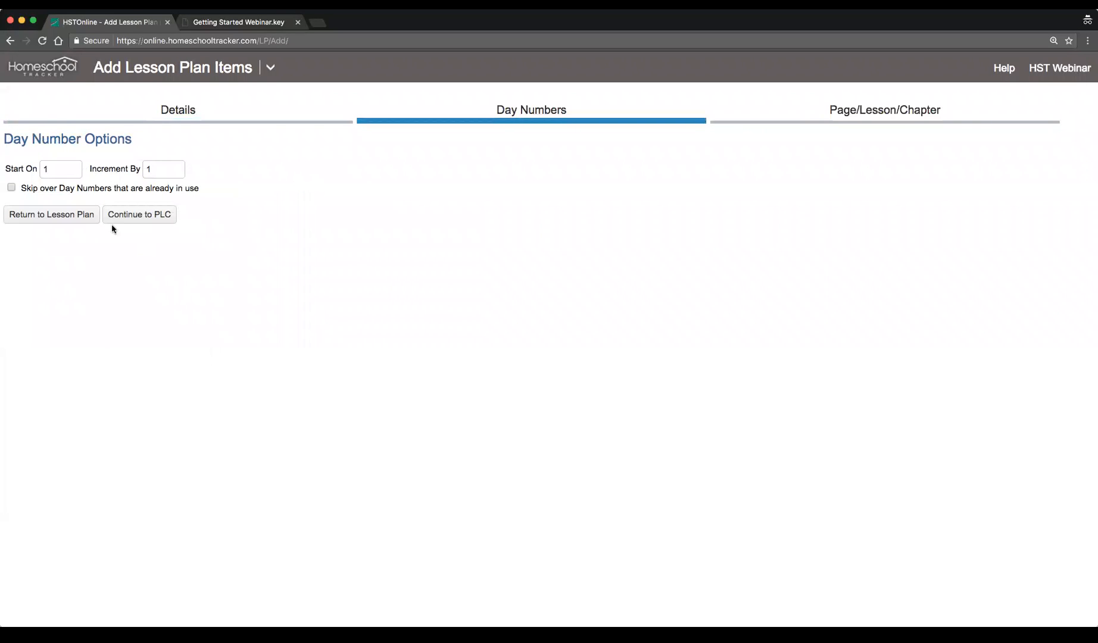
Keep day numbering starting at 1 with increment 1 and continue to the page/lesson/chapter options
left_click(65, 169)
left_click(165, 165)
left_click(147, 220)
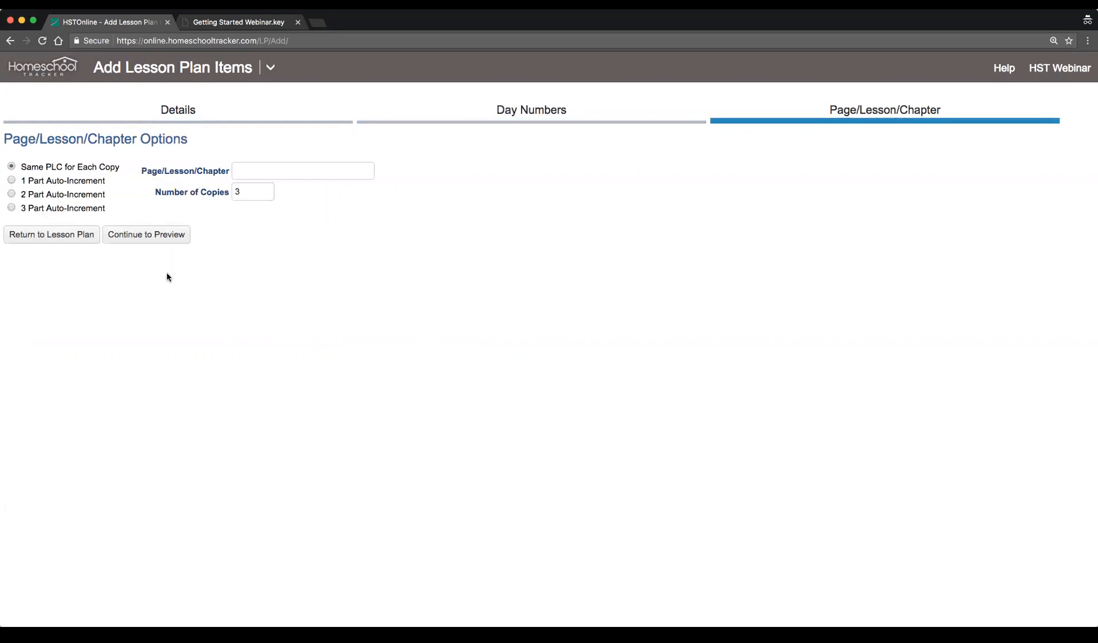
Choose 1 Part Auto-Increment with leading text Lesson, ending at 15, and continue to the preview
left_click(37, 182)
left_click_drag(203, 225, 133, 224)
type("Lesson")
key("Tab")
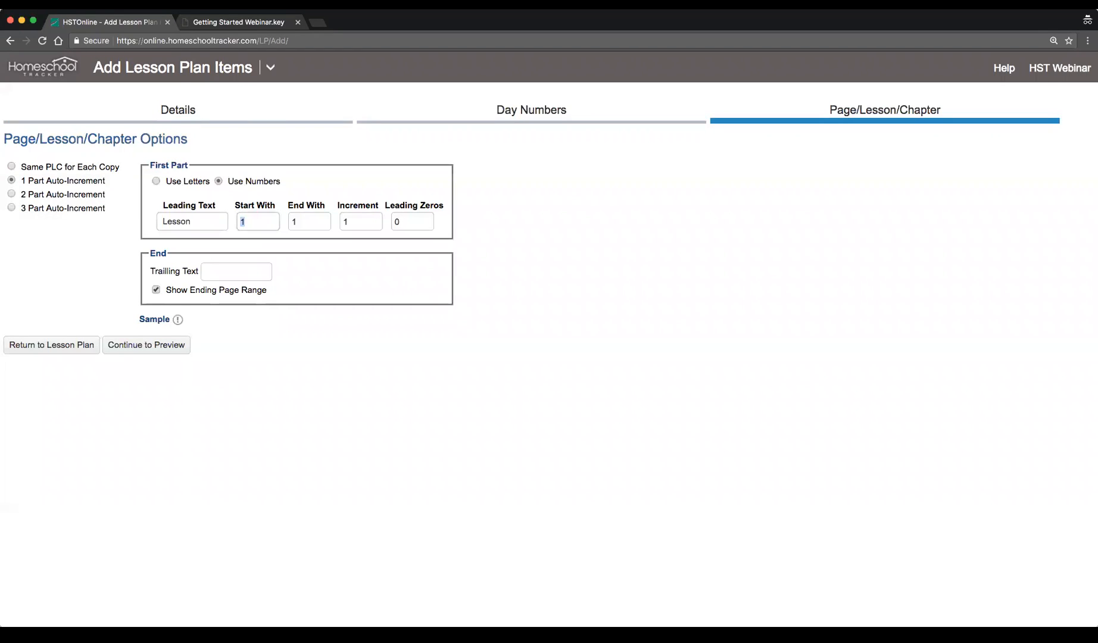
key("Tab")
type("15")
left_click(142, 351)
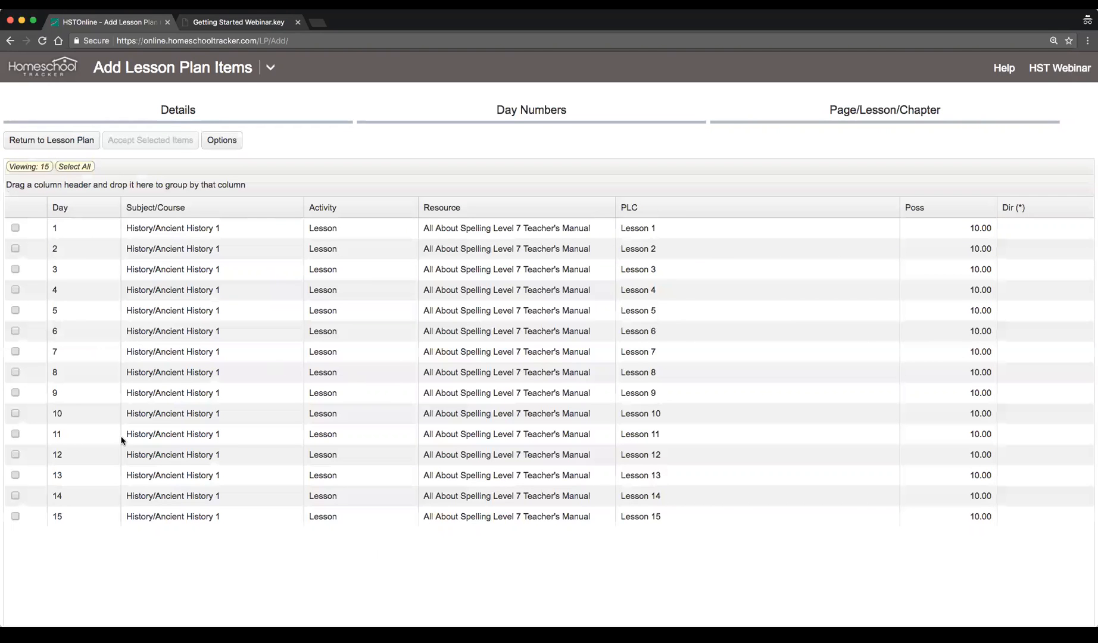
Select all 15 generated lesson items and accept them into the lesson plan
left_click(218, 226)
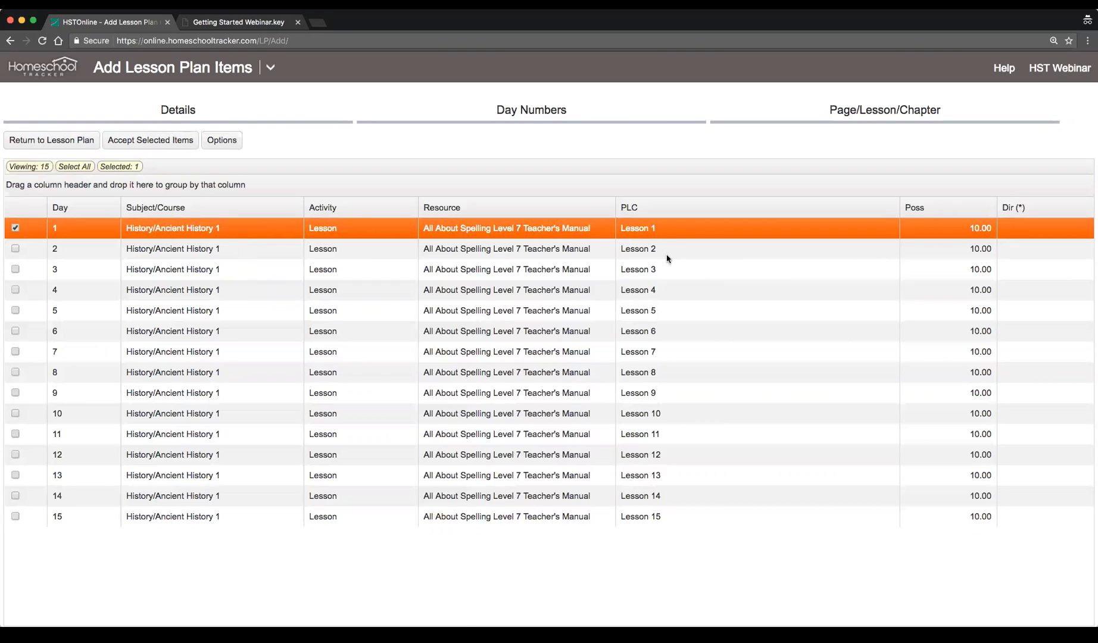
left_click(593, 522)
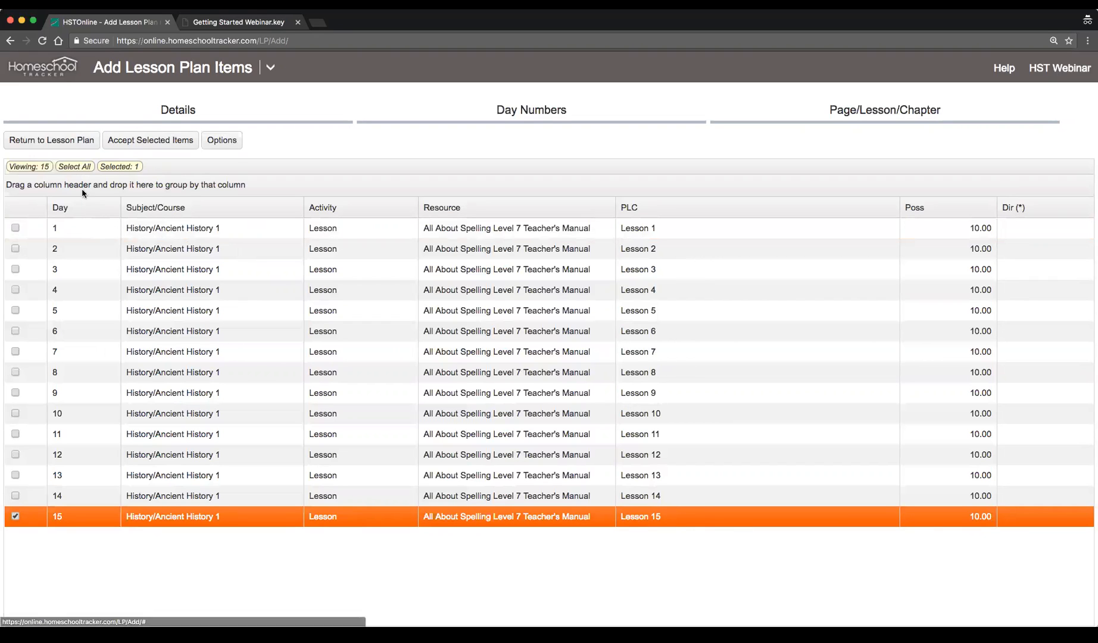
left_click(75, 167)
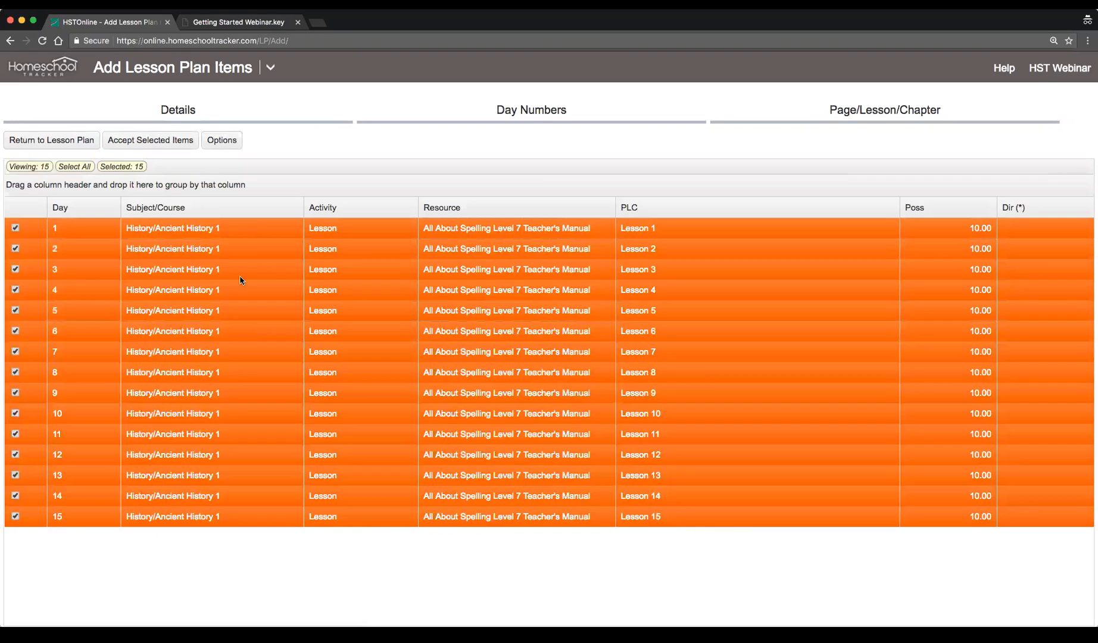
left_click(173, 143)
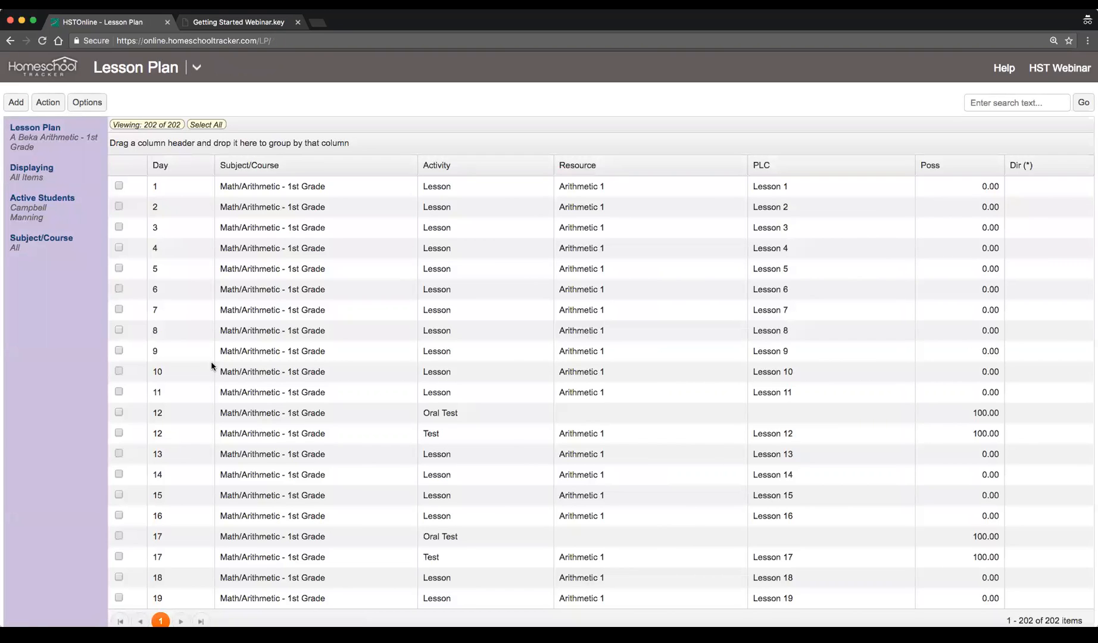
Switch the displayed lesson plan to Sample Plan
left_click(32, 145)
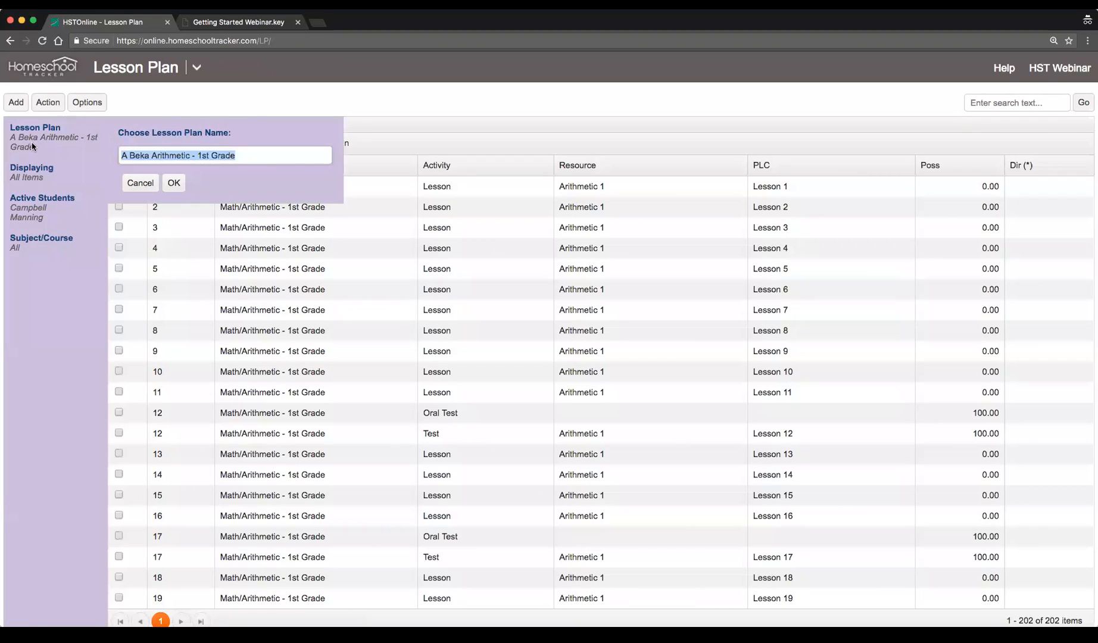
type("sample")
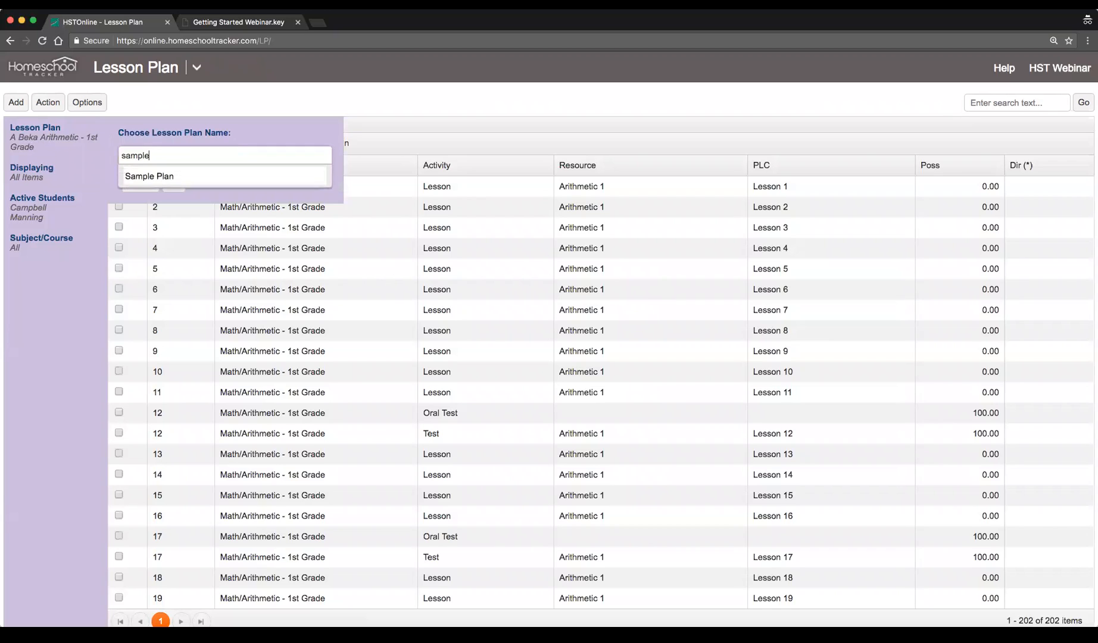
left_click(144, 176)
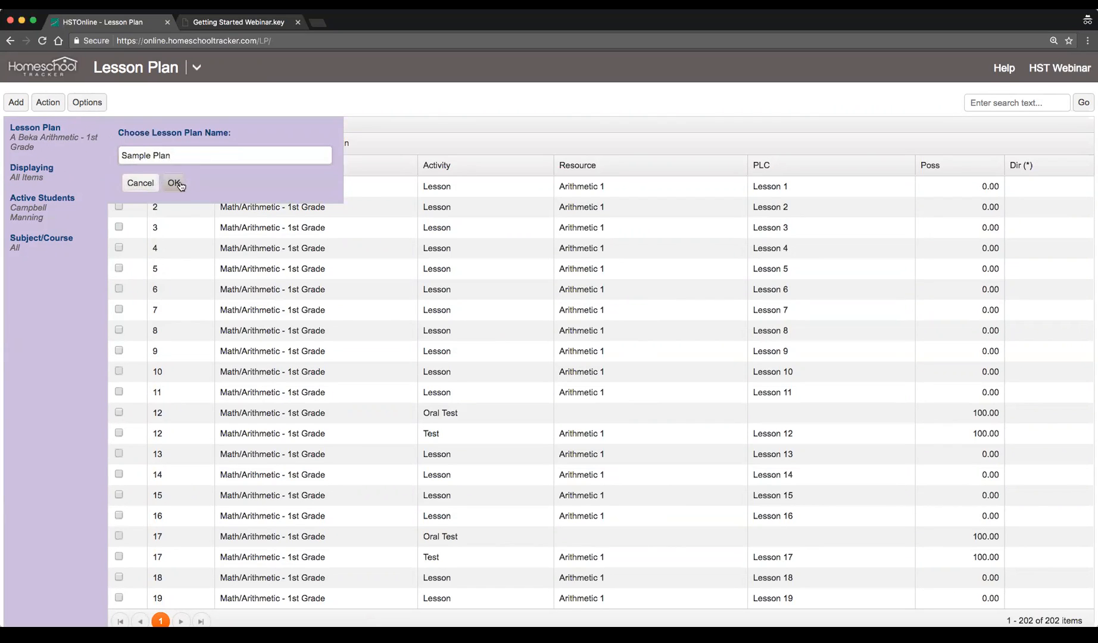
left_click(173, 182)
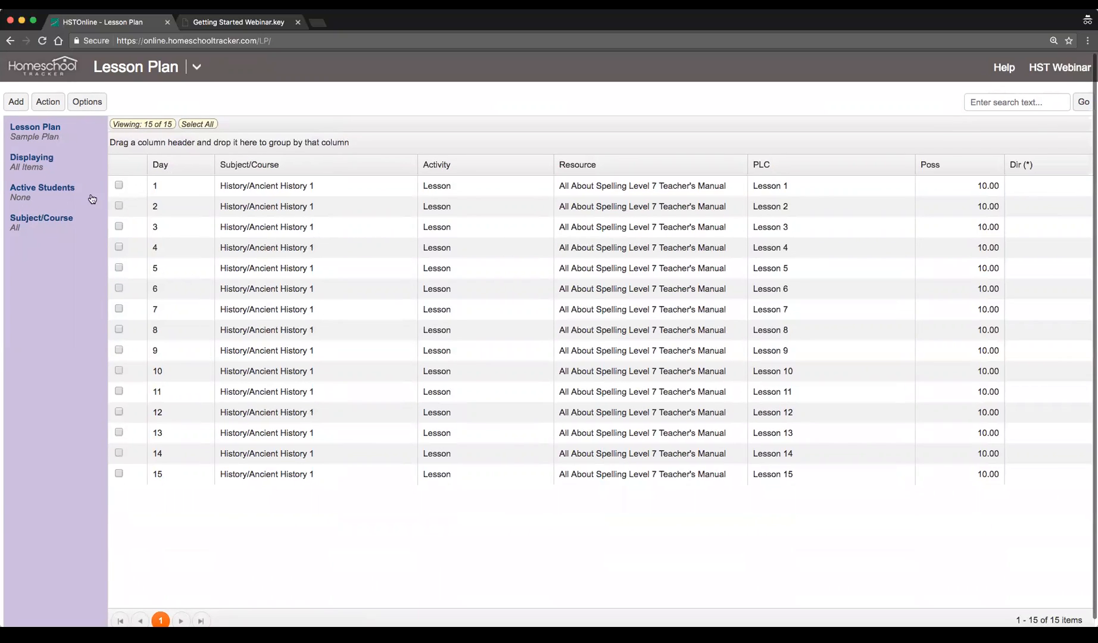
Add a lesson plan item for History/Ancient History 1 with activity Test, day 16 and 100 possible points
left_click(17, 105)
left_click(18, 124)
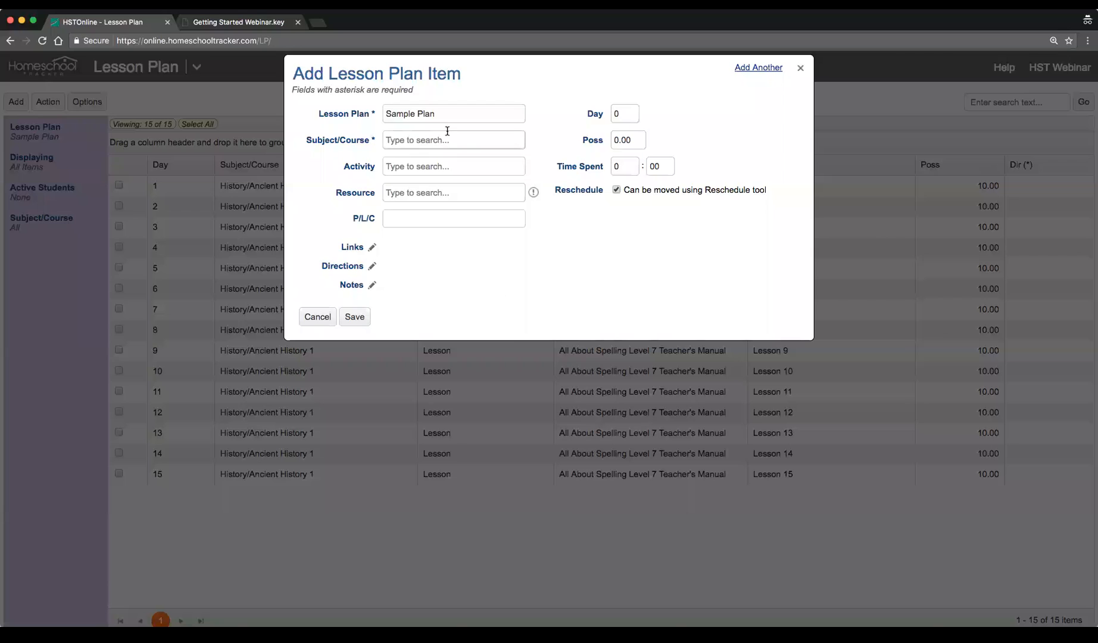
left_click(417, 145)
left_click(417, 145)
left_click(470, 180)
left_click(458, 161)
type("Test")
left_click(625, 113)
type("16")
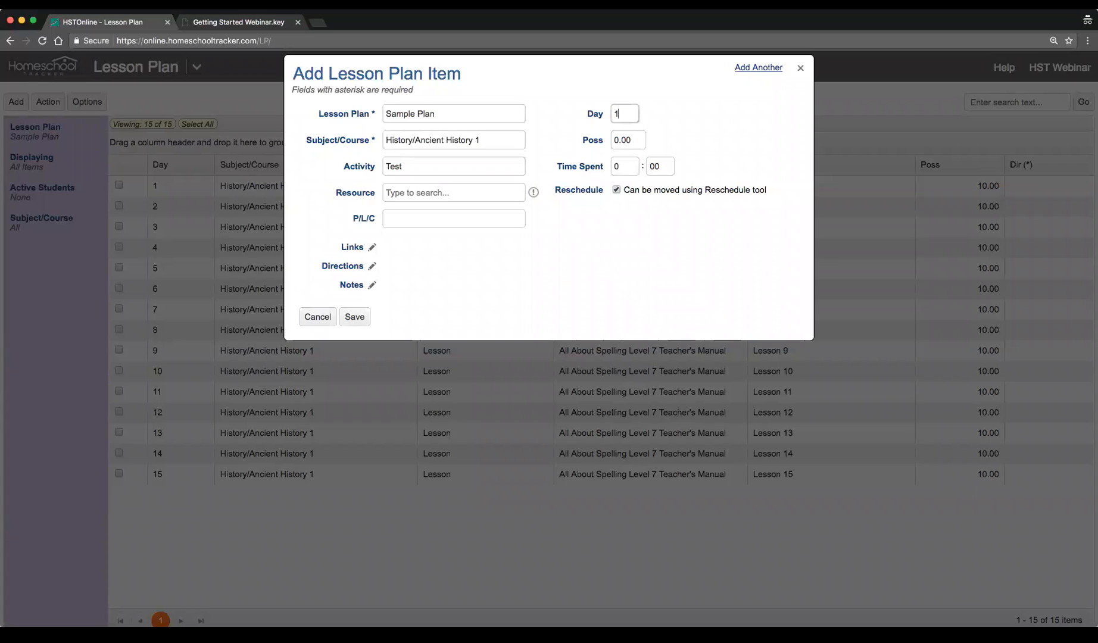
left_click(635, 146)
type("100")
left_click(356, 317)
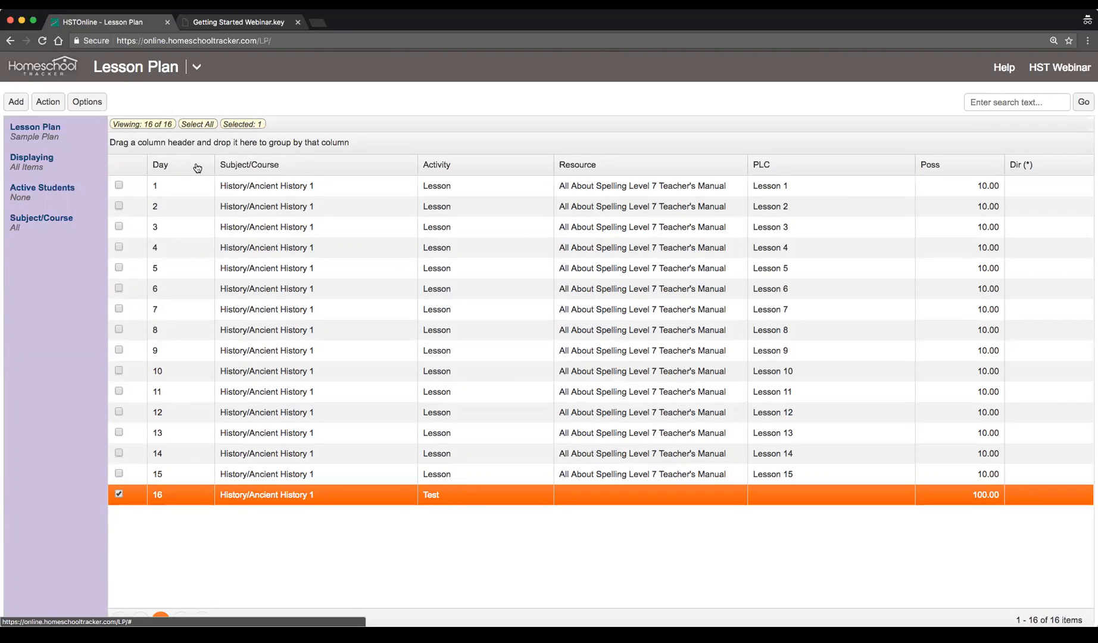
Check the Import a Lesson Plan item in the webinar slides and return to the lesson plan
left_click(237, 23)
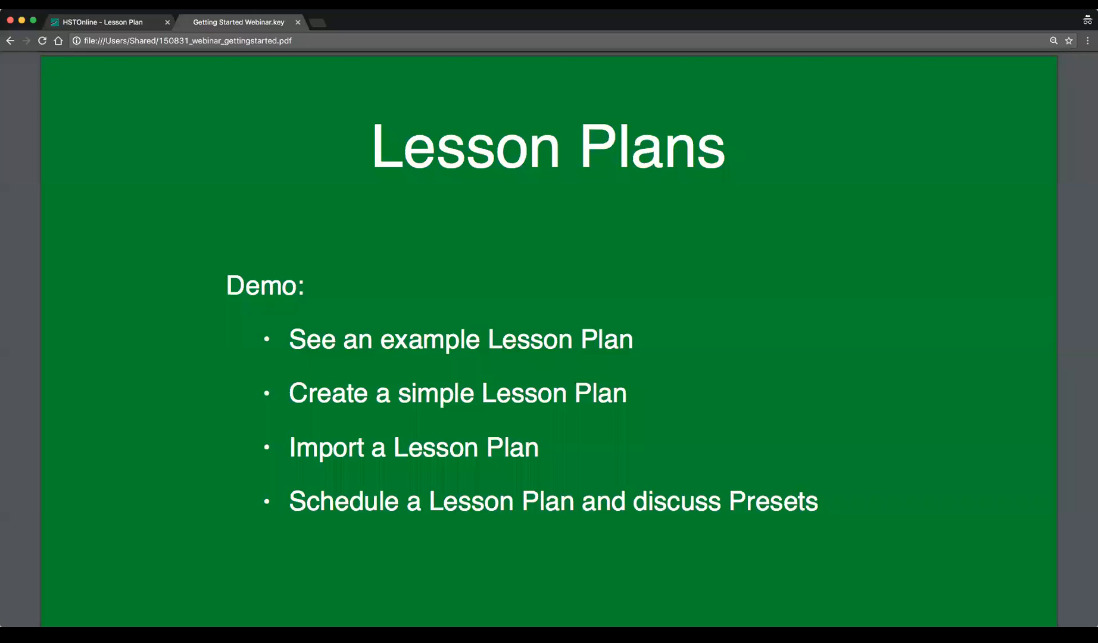
left_click_drag(291, 451, 550, 456)
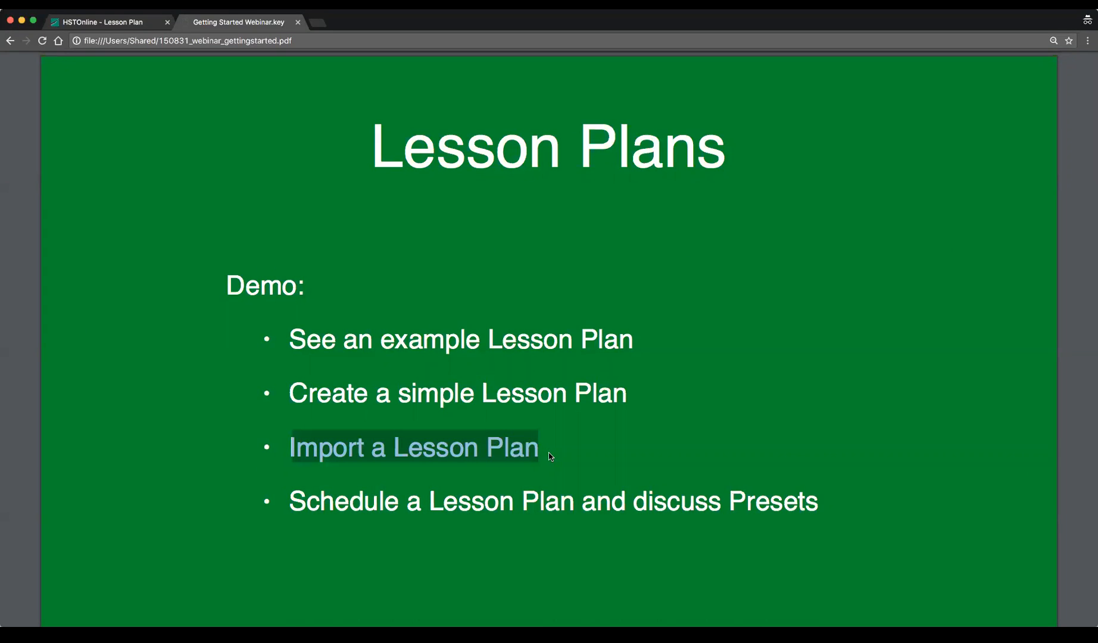
left_click(107, 23)
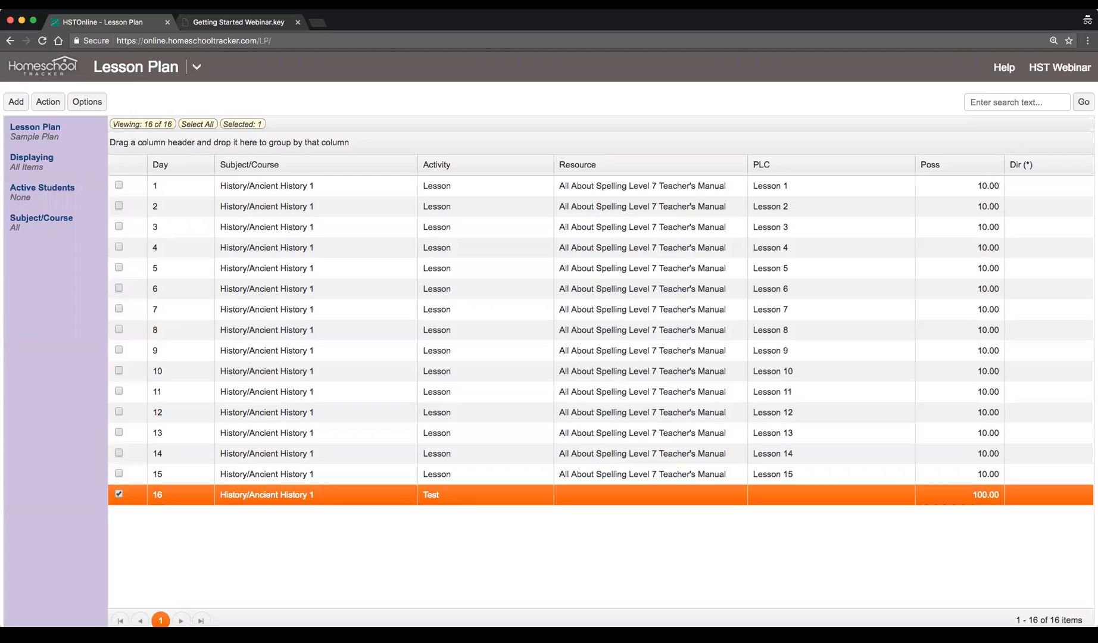
Open Shared Lesson Plans and search with the search box cleared
left_click(196, 67)
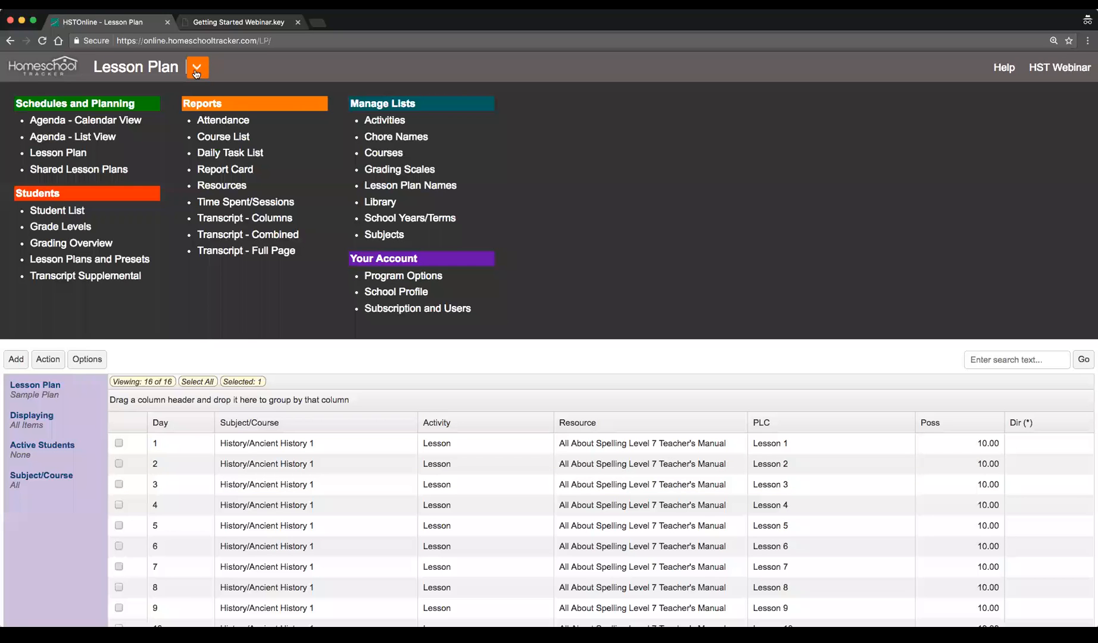
left_click(71, 170)
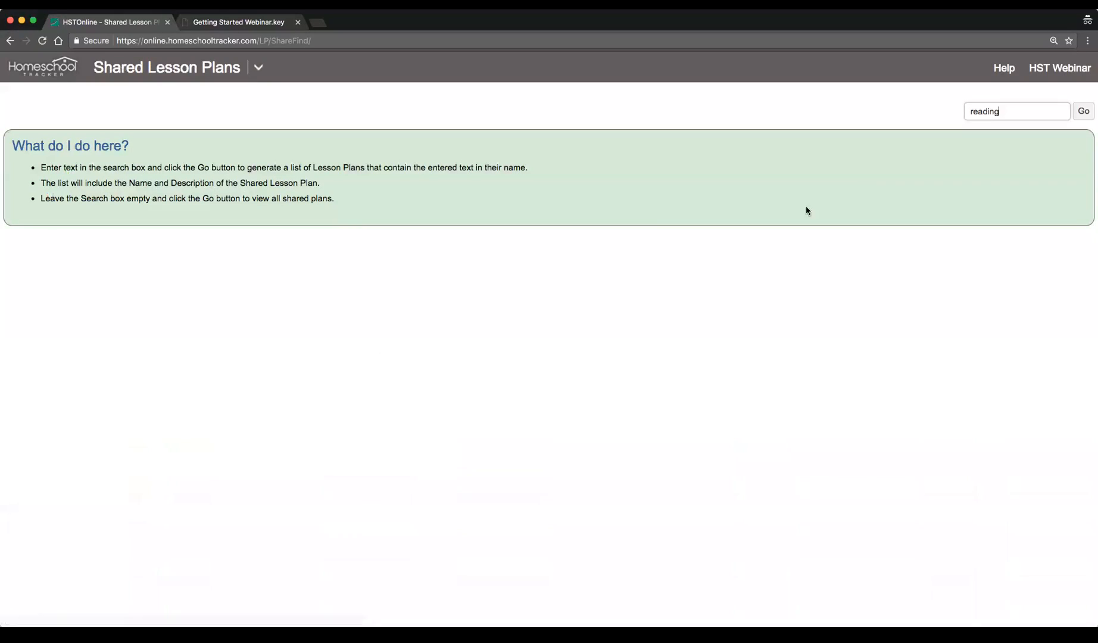
left_click_drag(1007, 109, 914, 105)
key("BackSpace")
left_click(1082, 112)
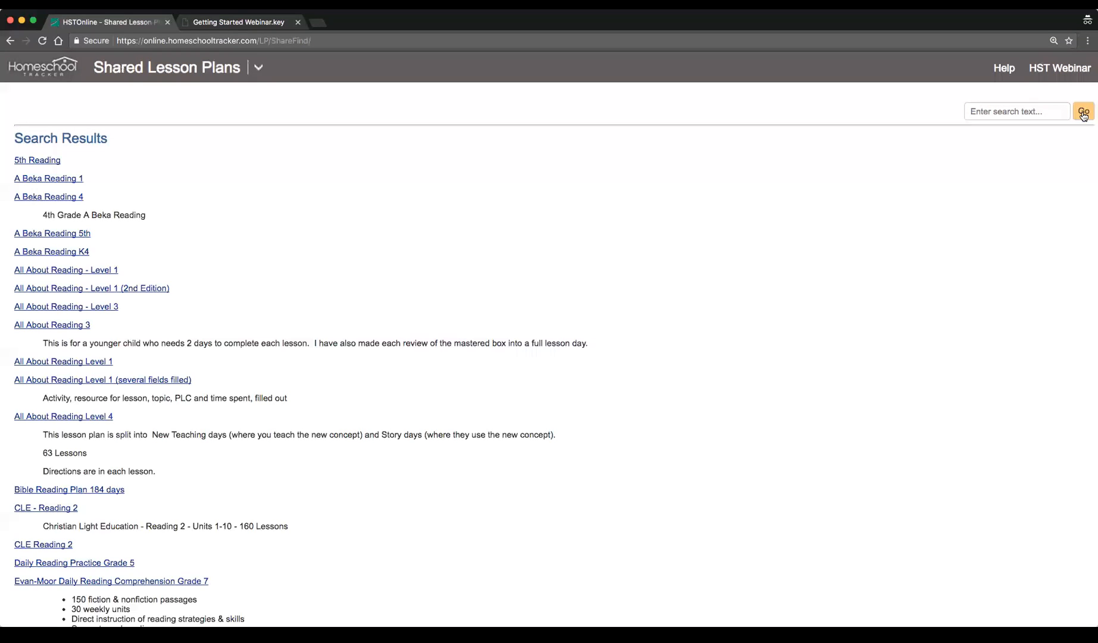
scroll(765, 250, "down", 1)
scroll(768, 248, "up", 1)
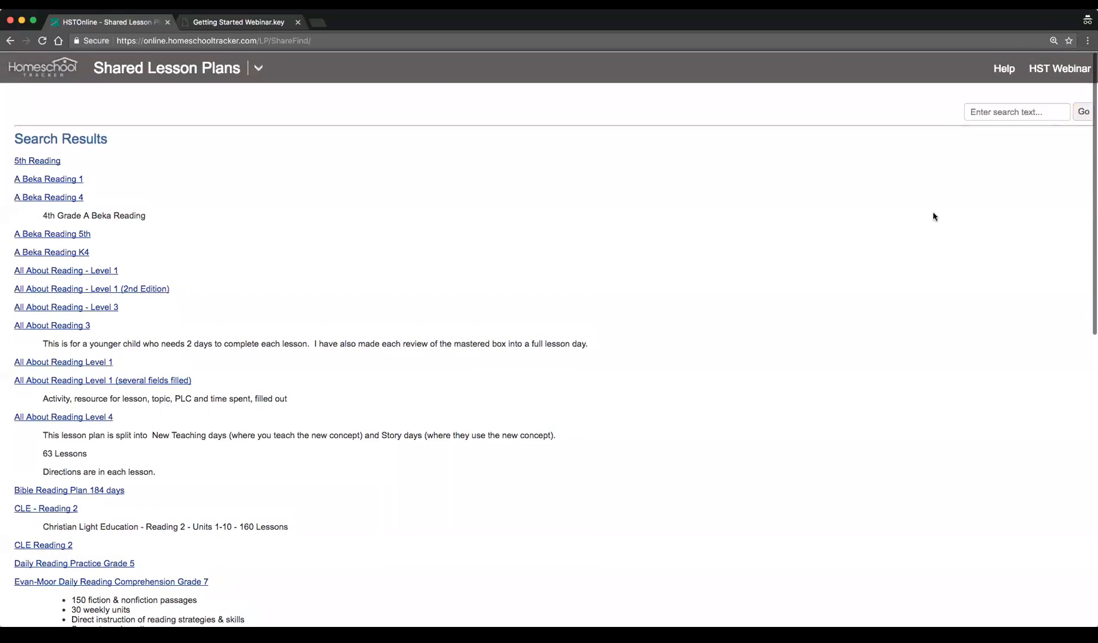
Reload the Shared Lesson Plans page and run an empty search to list all shared plans
left_click(1042, 112)
left_click(42, 41)
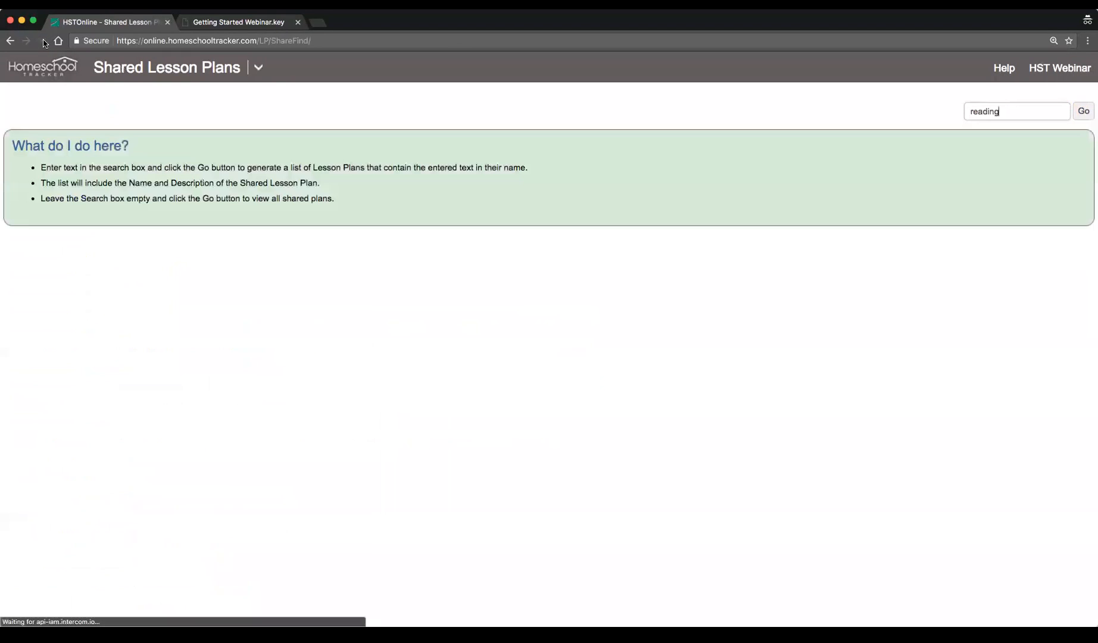
left_click_drag(1012, 111, 926, 109)
key("BackSpace")
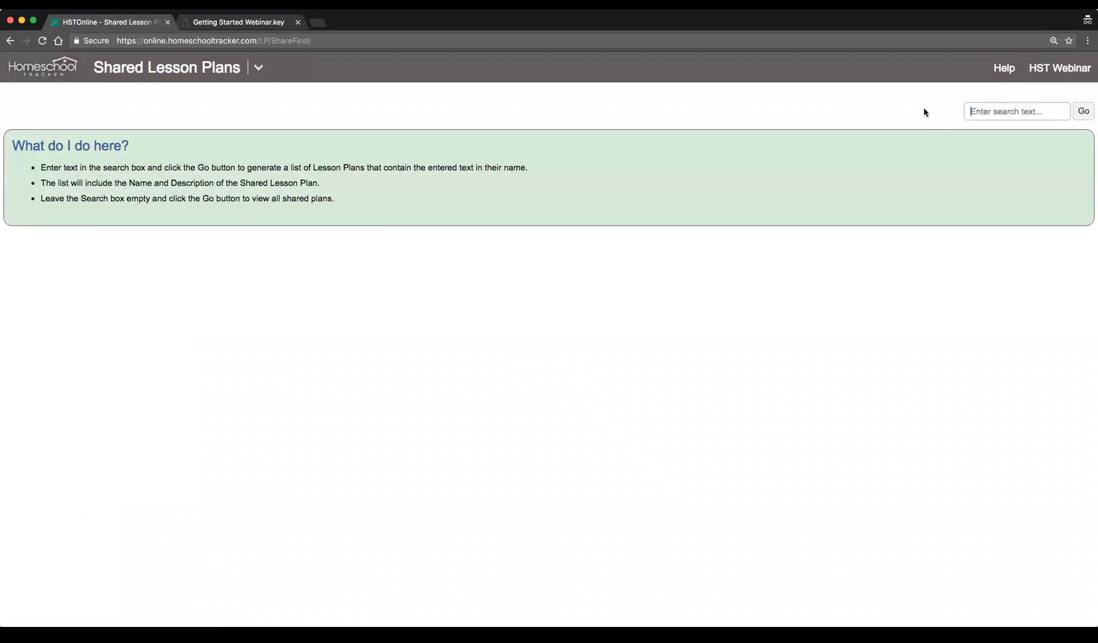
key("Return")
Scroll through the full list of shared lesson plans
scroll(593, 359, "up", 2)
scroll(592, 359, "down", 20)
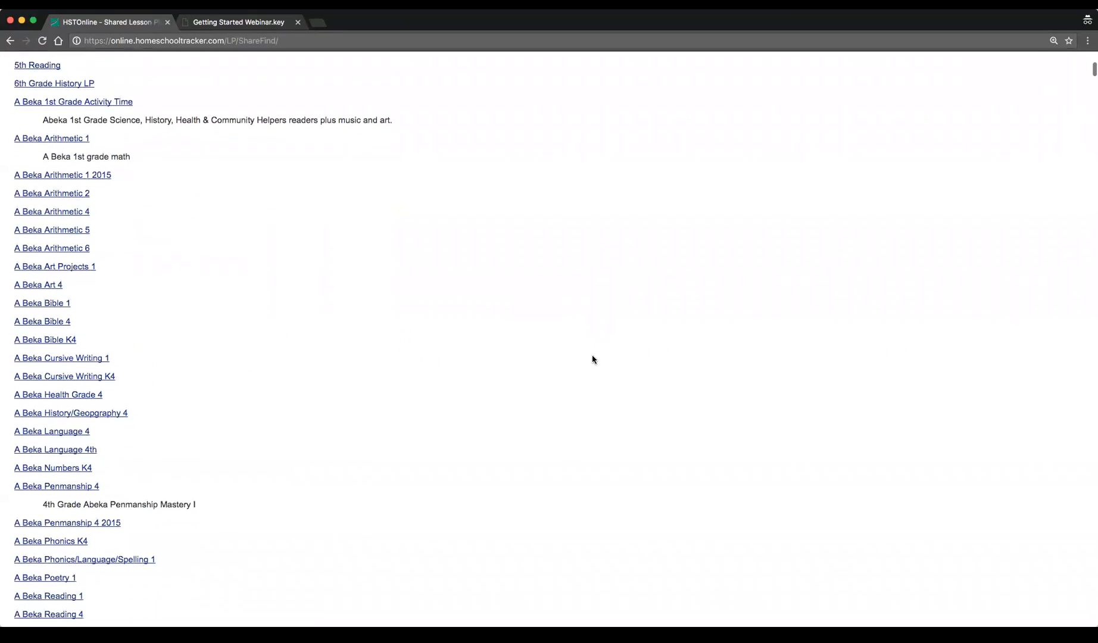
scroll(591, 359, "down", 20)
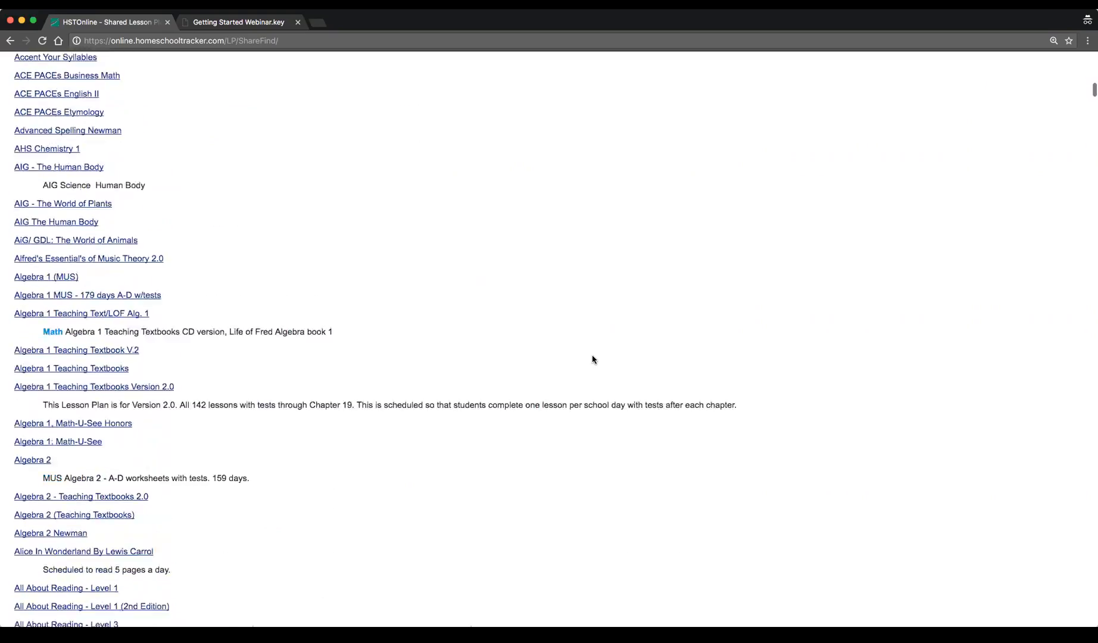
scroll(592, 359, "down", 20)
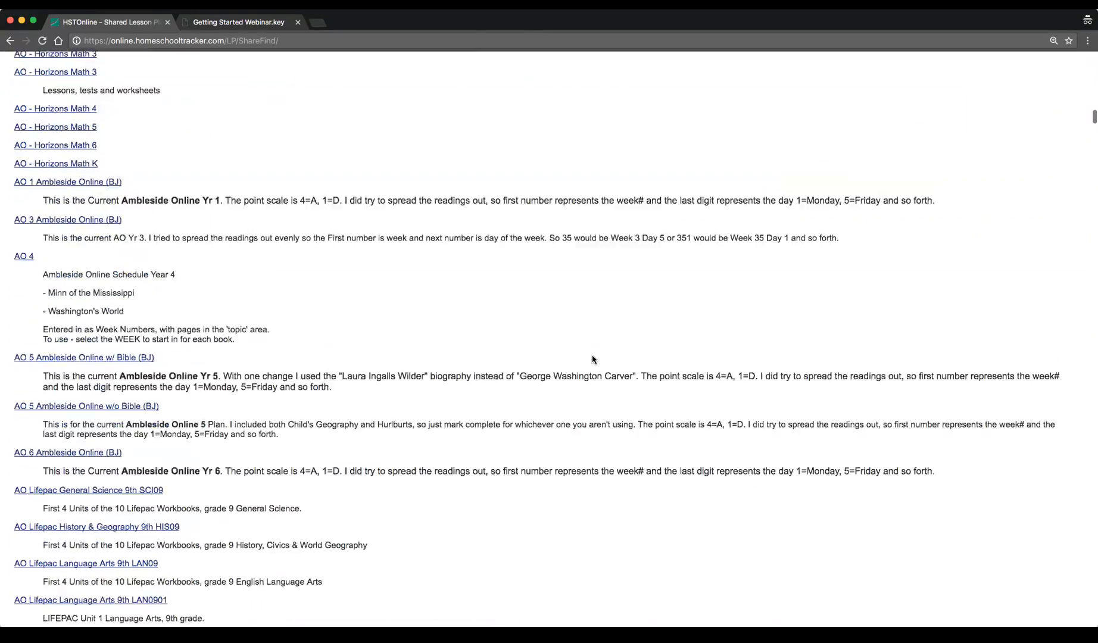
scroll(592, 359, "down", 20)
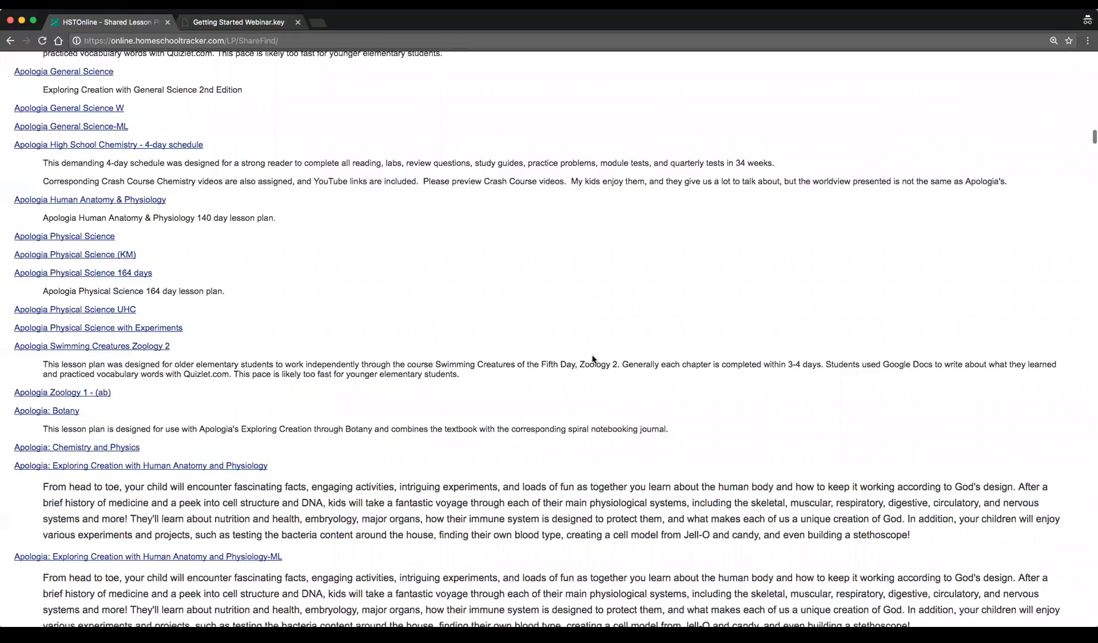
scroll(592, 359, "down", 1)
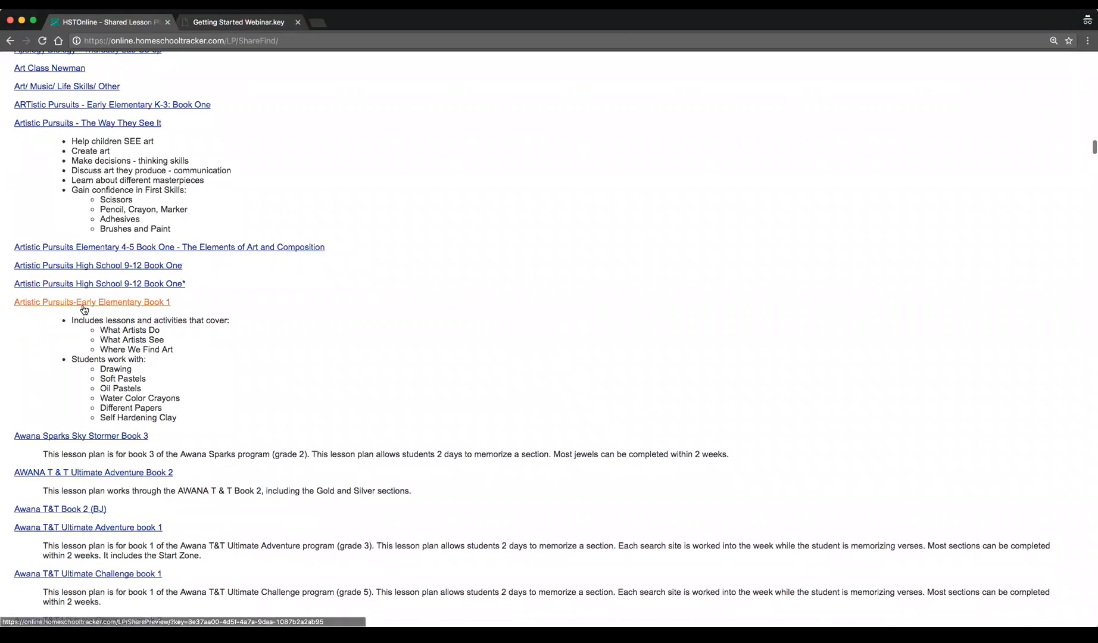
scroll(130, 405, "down", 10)
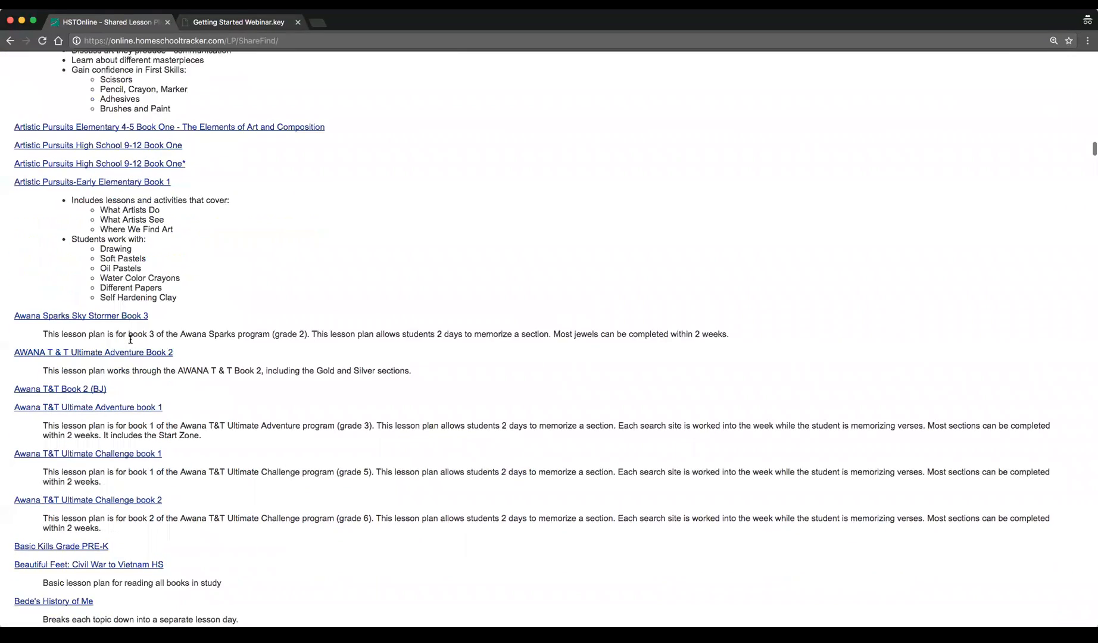
scroll(131, 405, "down", 12)
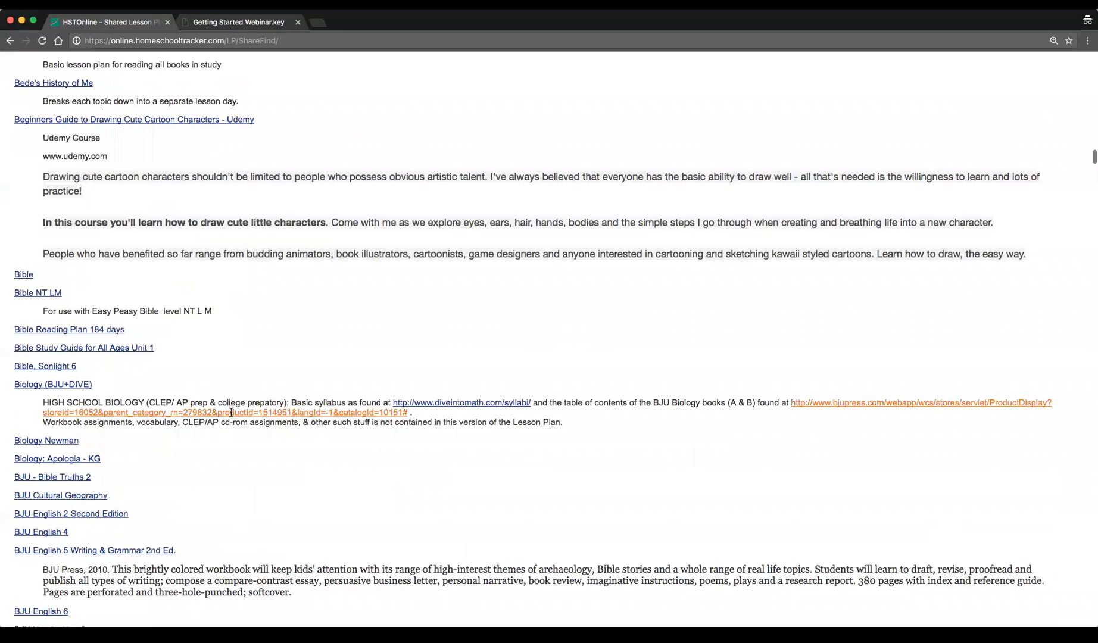
scroll(226, 415, "down", 16)
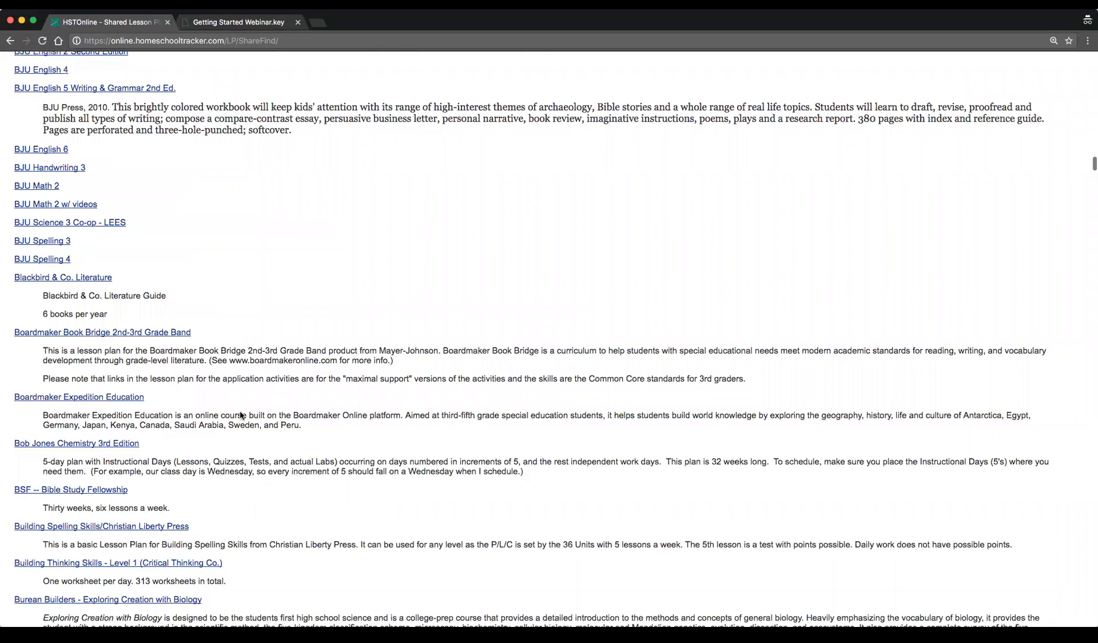
scroll(241, 415, "down", 20)
scroll(240, 415, "down", 10)
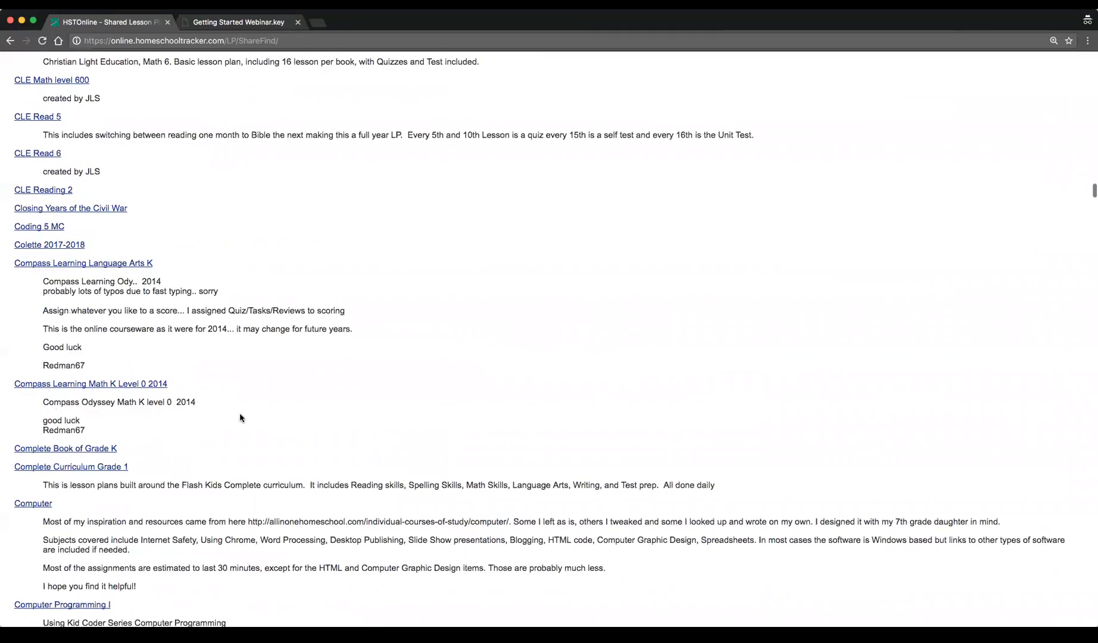
scroll(240, 415, "down", 20)
scroll(249, 408, "down", 10)
scroll(249, 408, "down", 19)
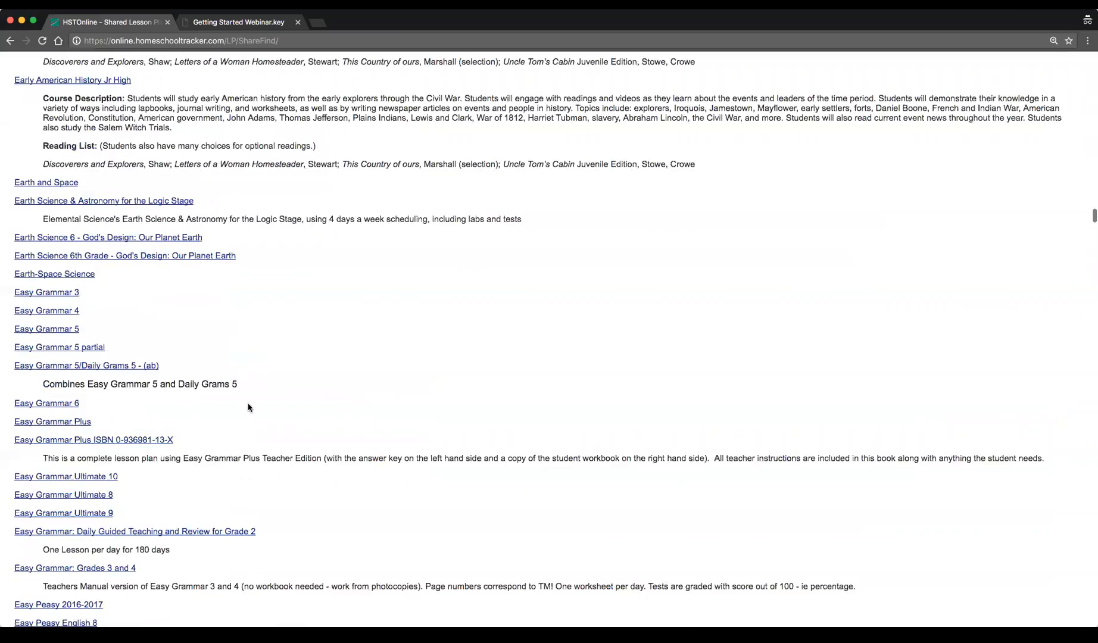
scroll(249, 408, "down", 10)
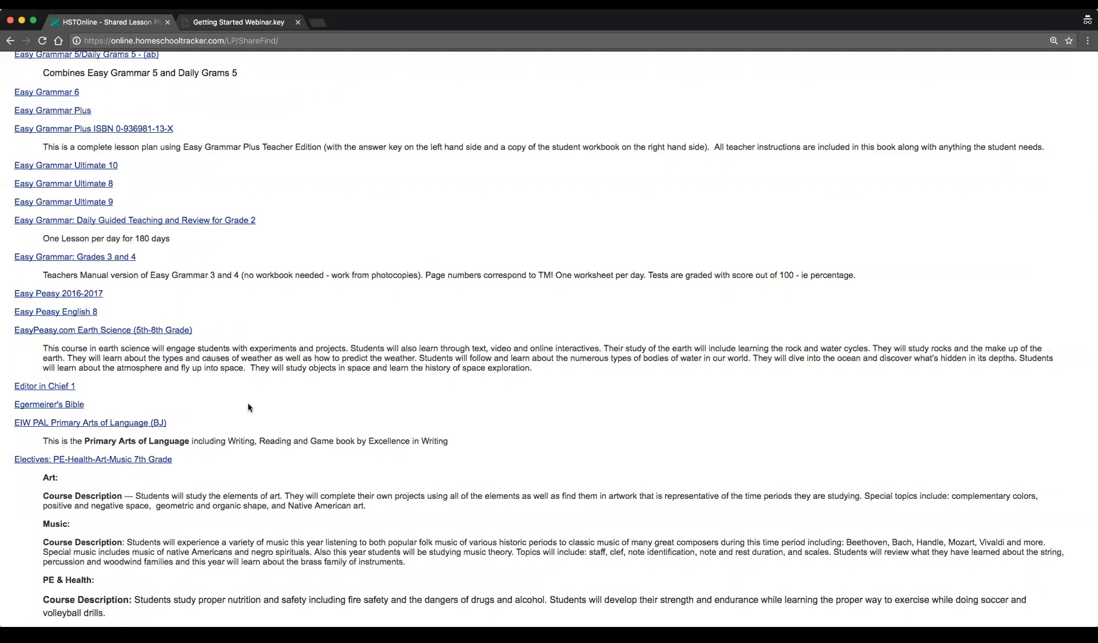
scroll(645, 208, "up", 8)
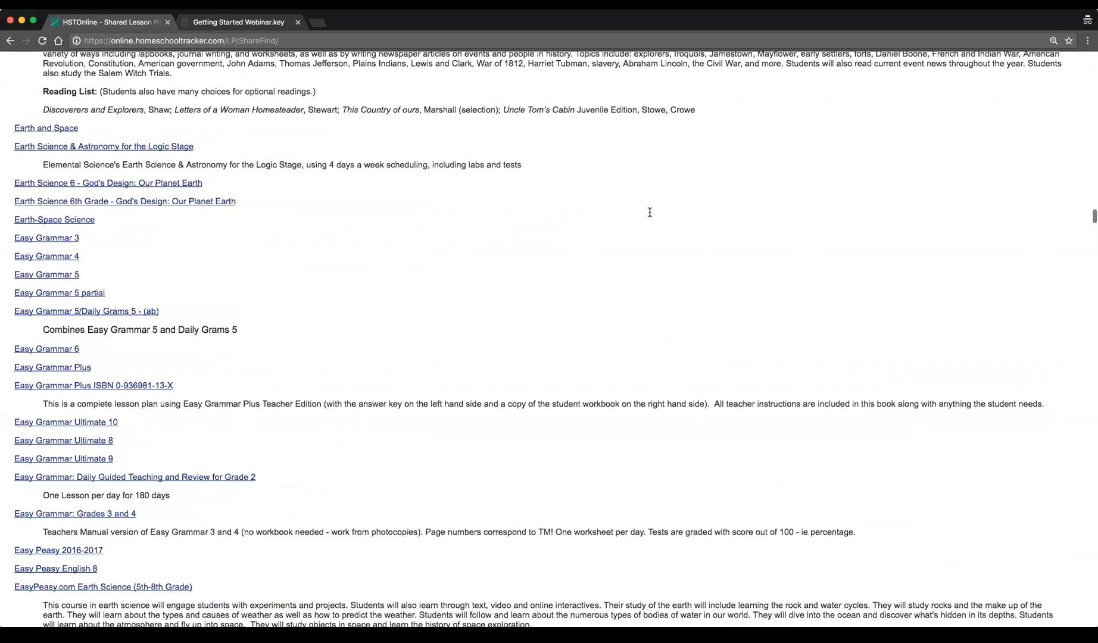
scroll(652, 215, "up", 20)
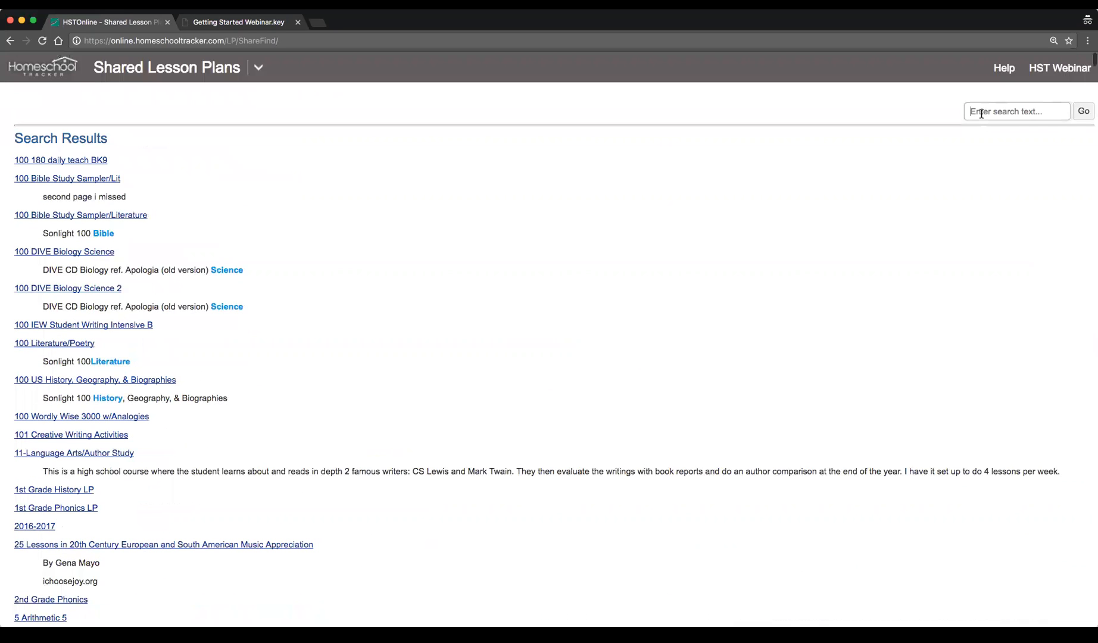
Search the shared lesson plans for reading
left_click(981, 114)
type("asd")
key("BackSpace")
key("BackSpace")
key("BackSpace")
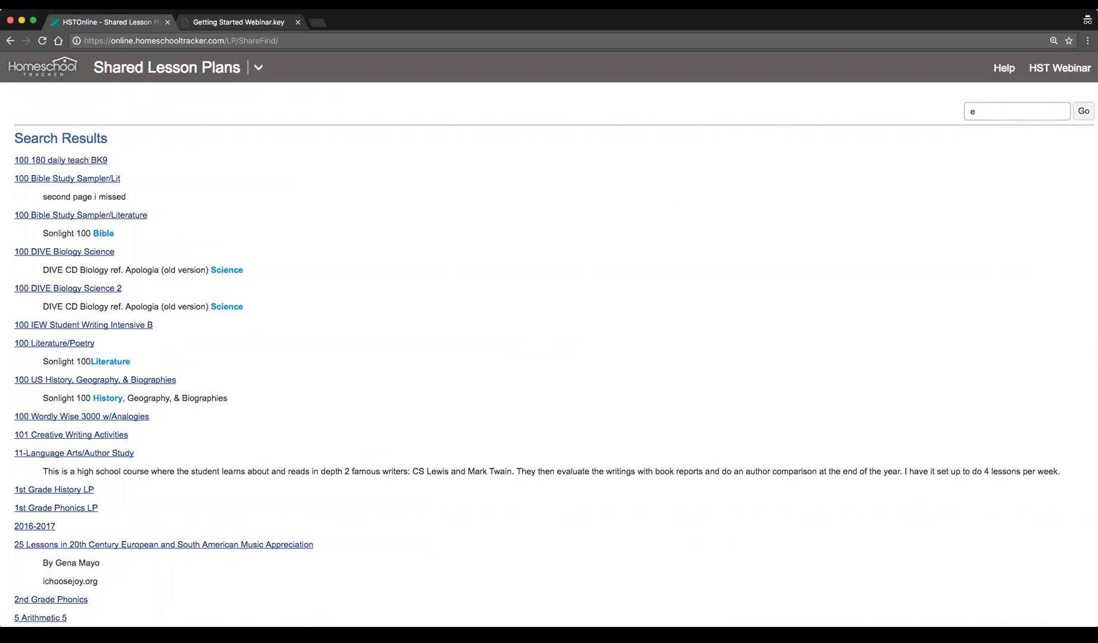
type("reading")
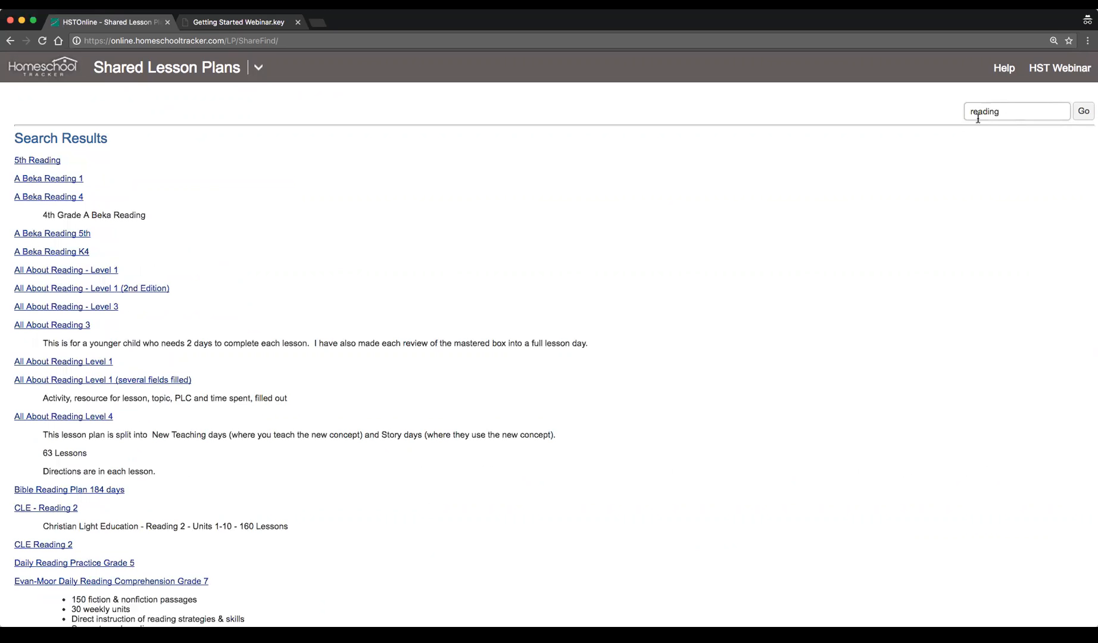
Open the Usborn First Reading Level 1 shared plan from the reading search results
scroll(575, 357, "down", 5)
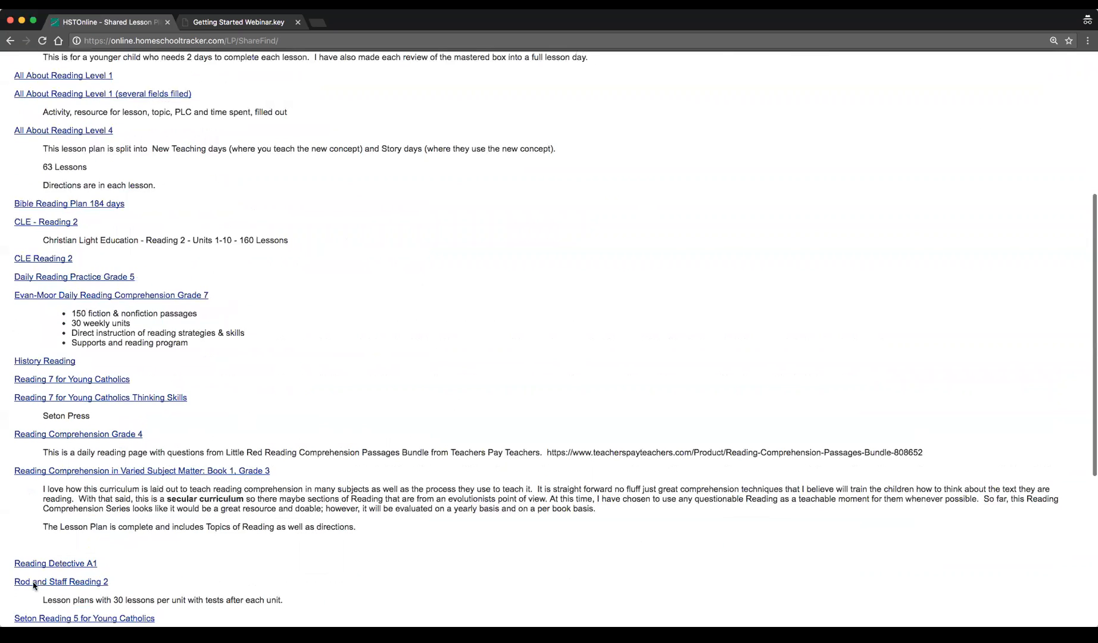
scroll(34, 588, "down", 3)
left_click(59, 610)
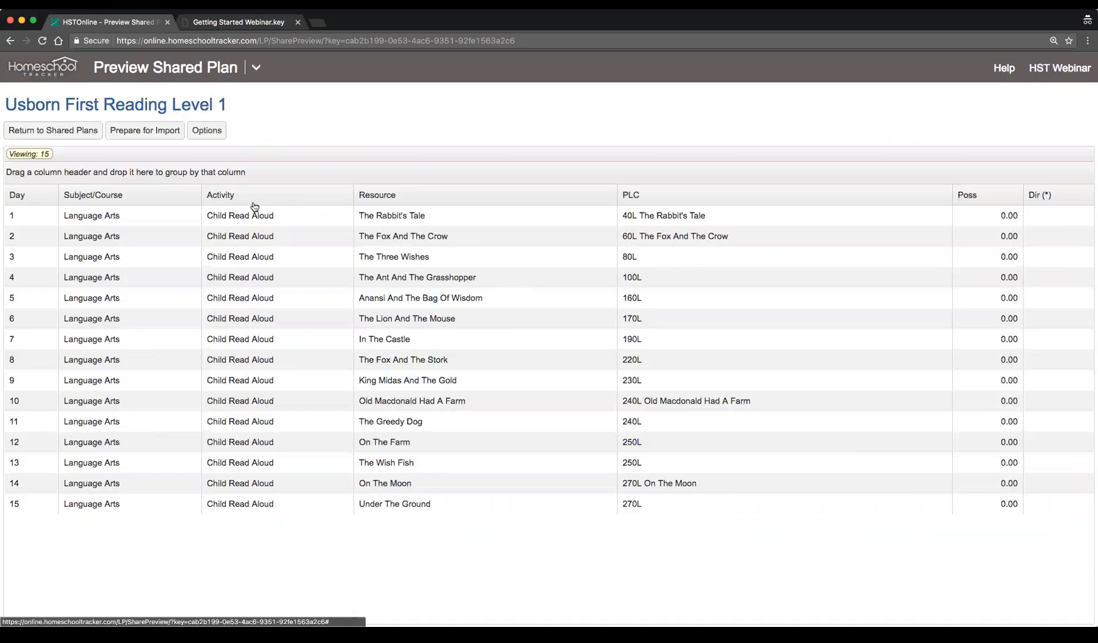
Prepare the shared plan for import and name the new lesson plan Reading 1
left_click(284, 214)
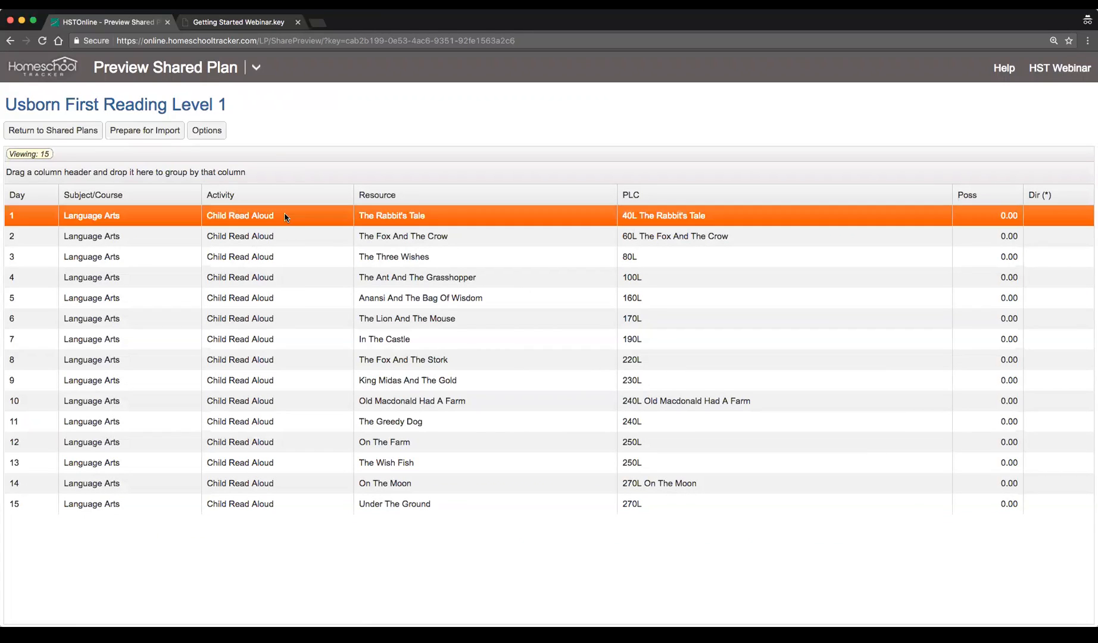
left_click(331, 241)
left_click(153, 133)
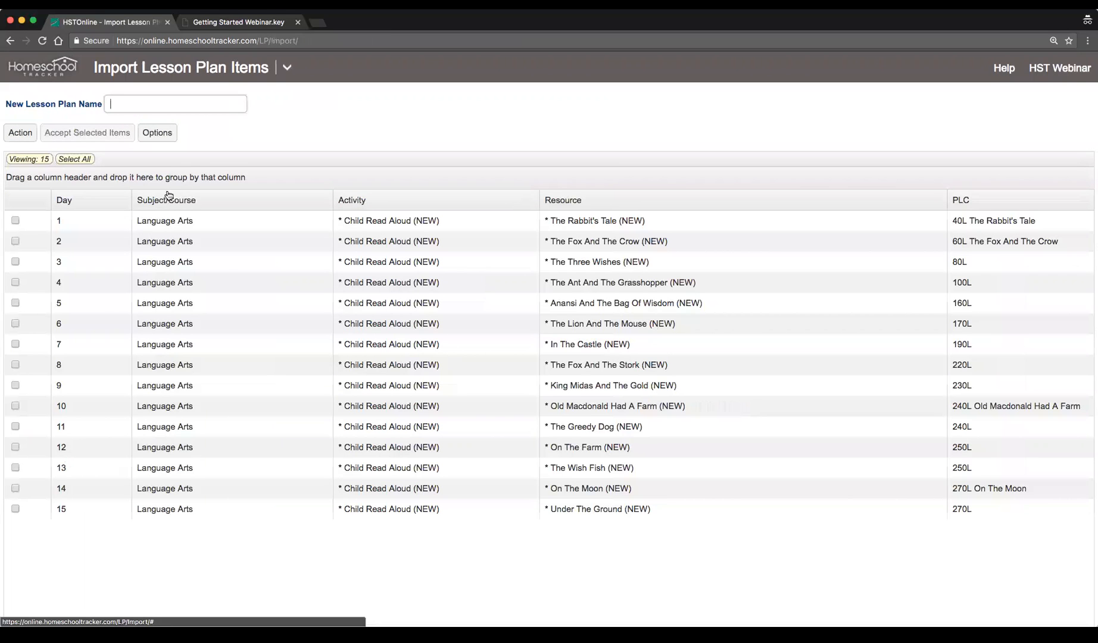
type("Reading 1")
scroll(197, 285, "up", 1)
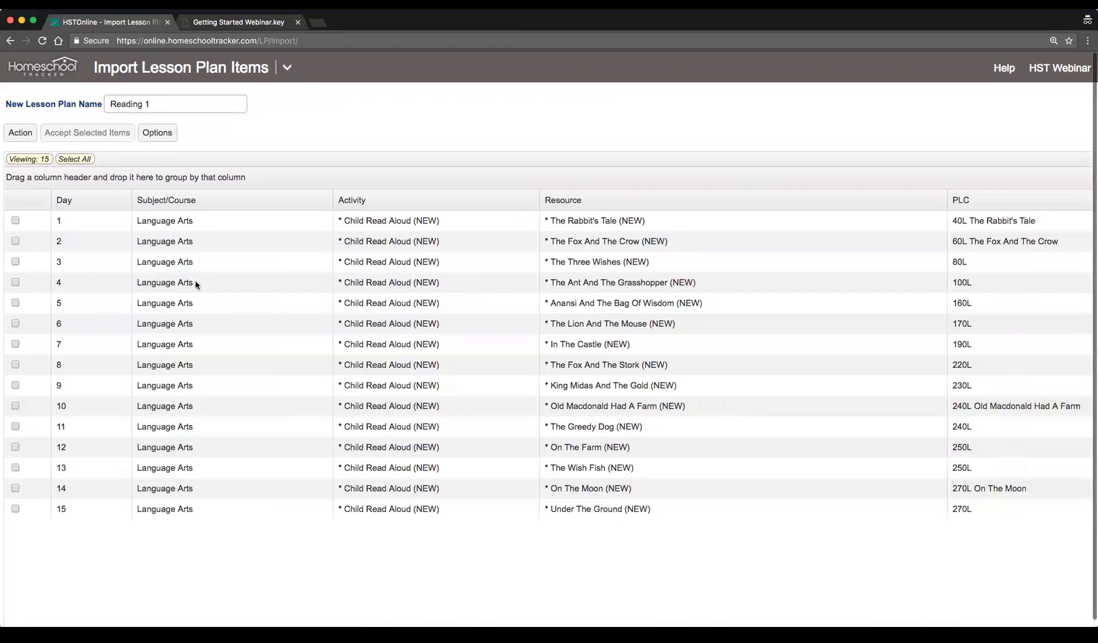
scroll(196, 284, "down", 1)
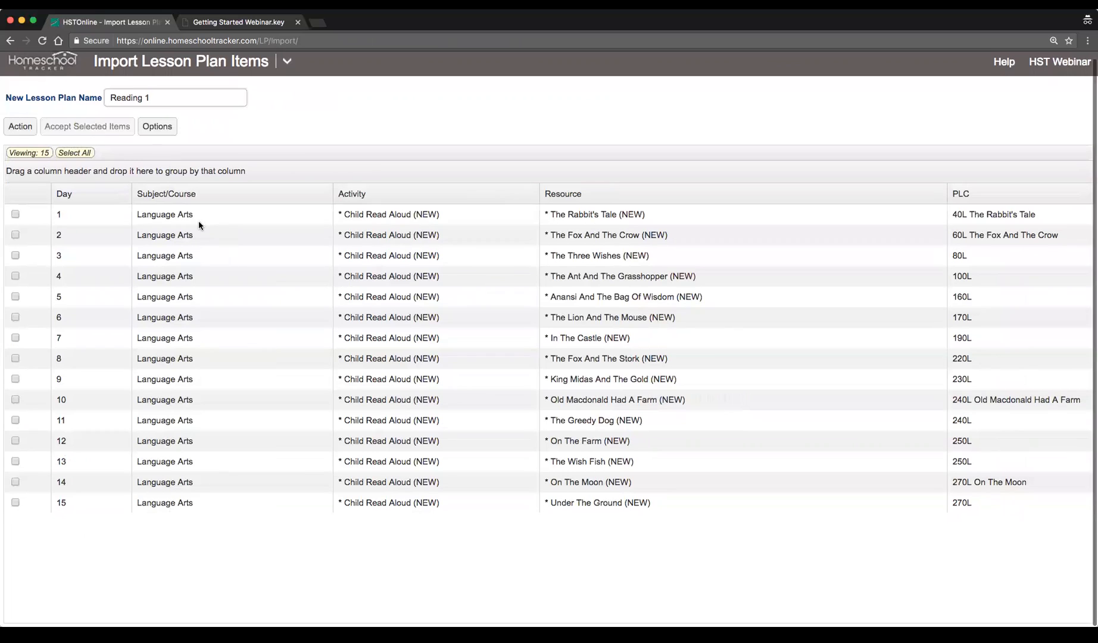
Select all 15 items, set their Subject/Course to Language Arts/Reading 1 with Multi-Edit, and accept them
left_click(198, 222)
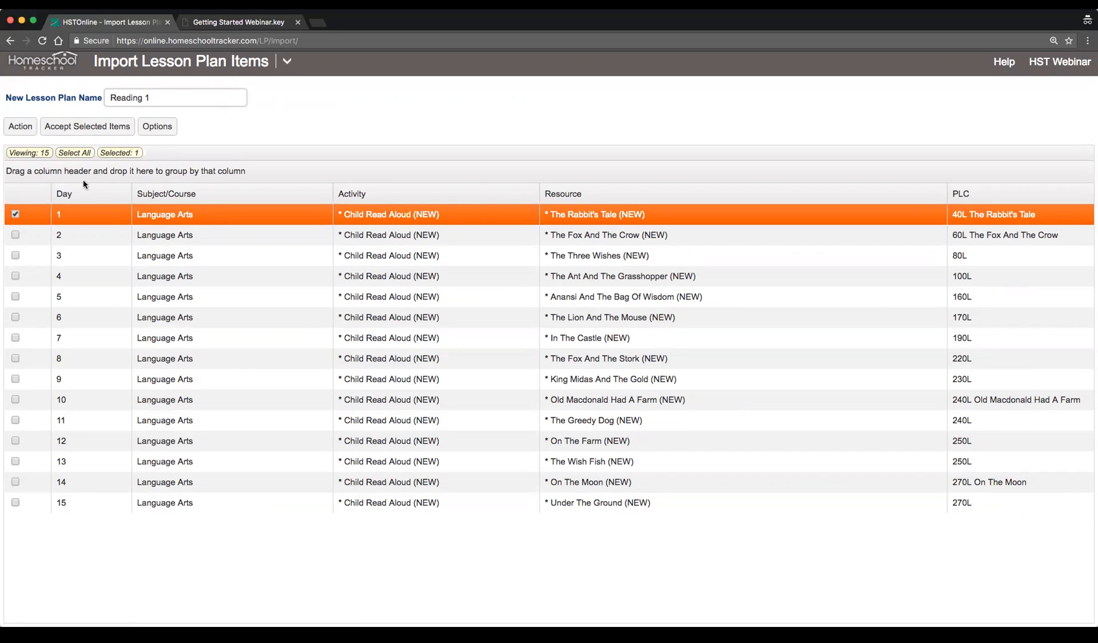
left_click(75, 153)
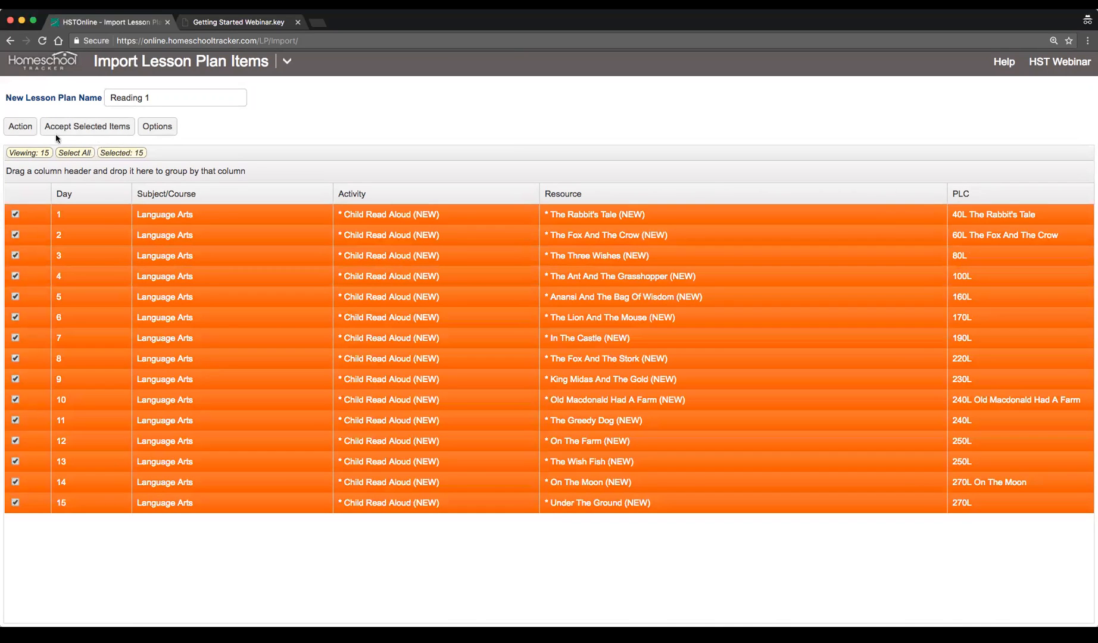
left_click(20, 127)
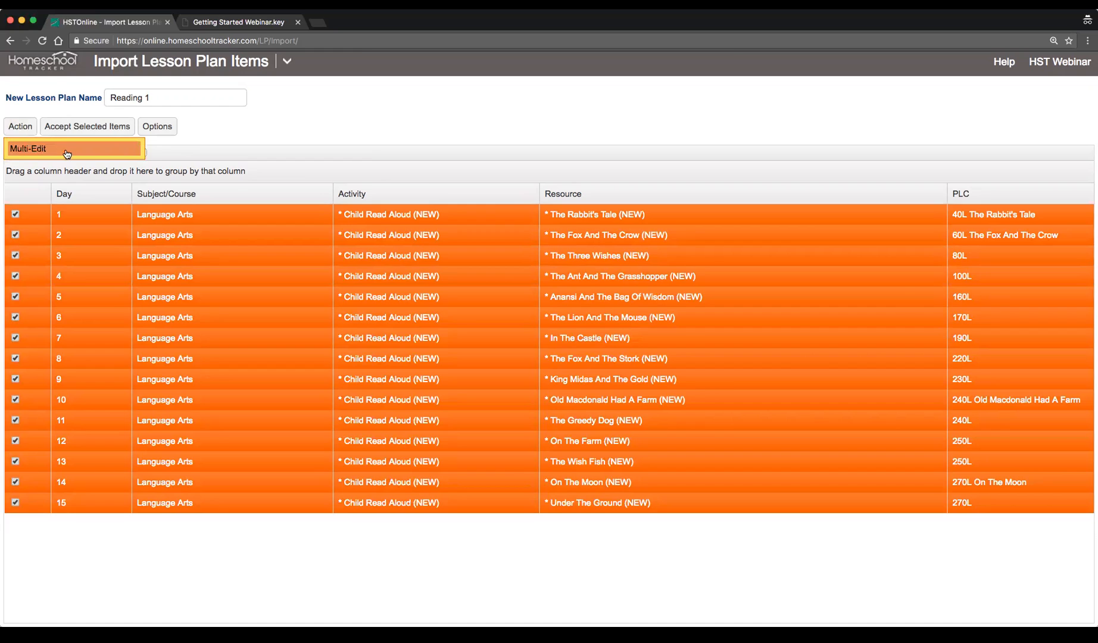
left_click(65, 152)
left_click(384, 124)
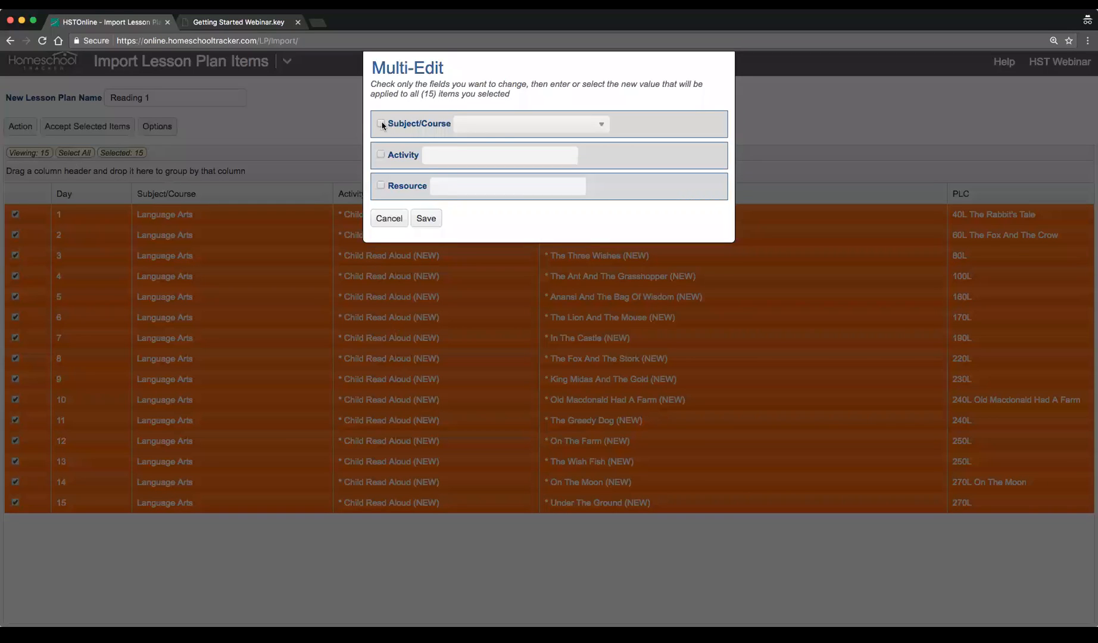
left_click(503, 125)
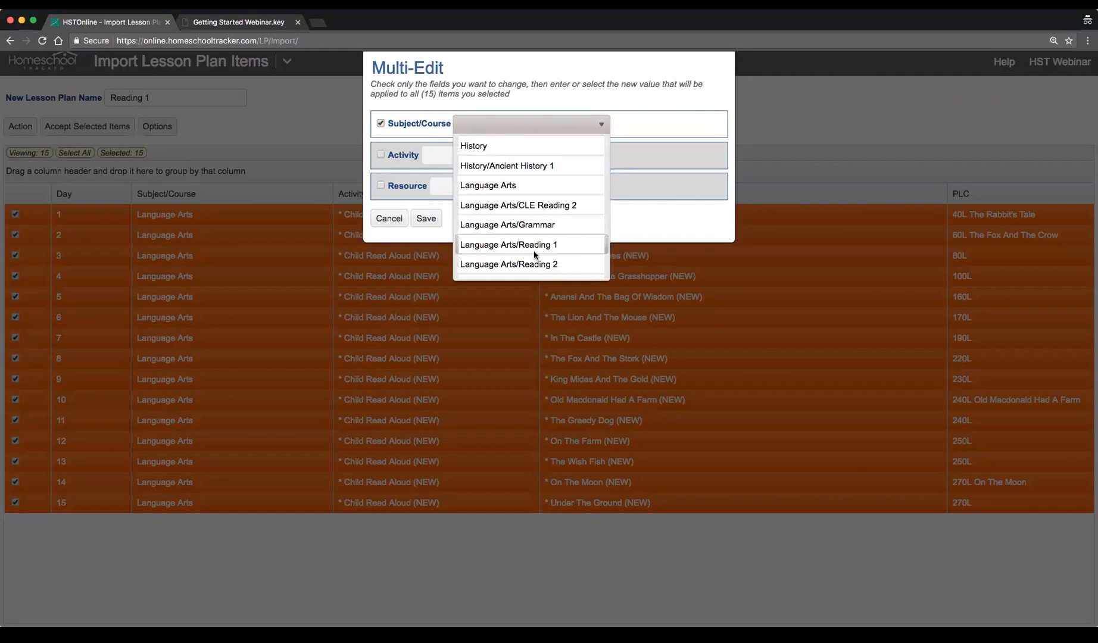
left_click(568, 250)
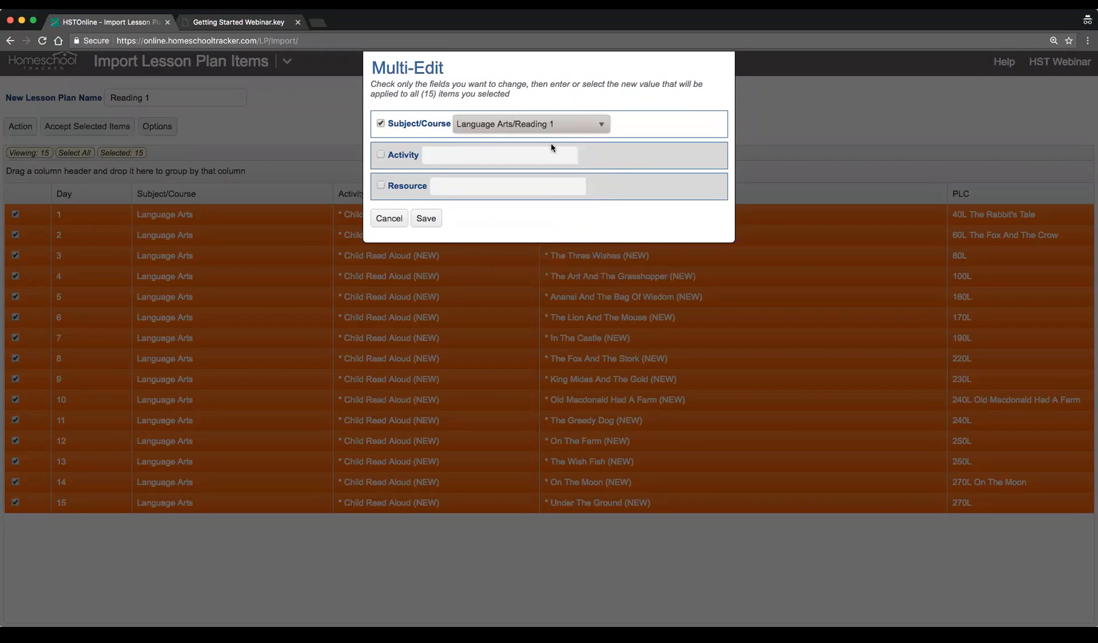
left_click(426, 223)
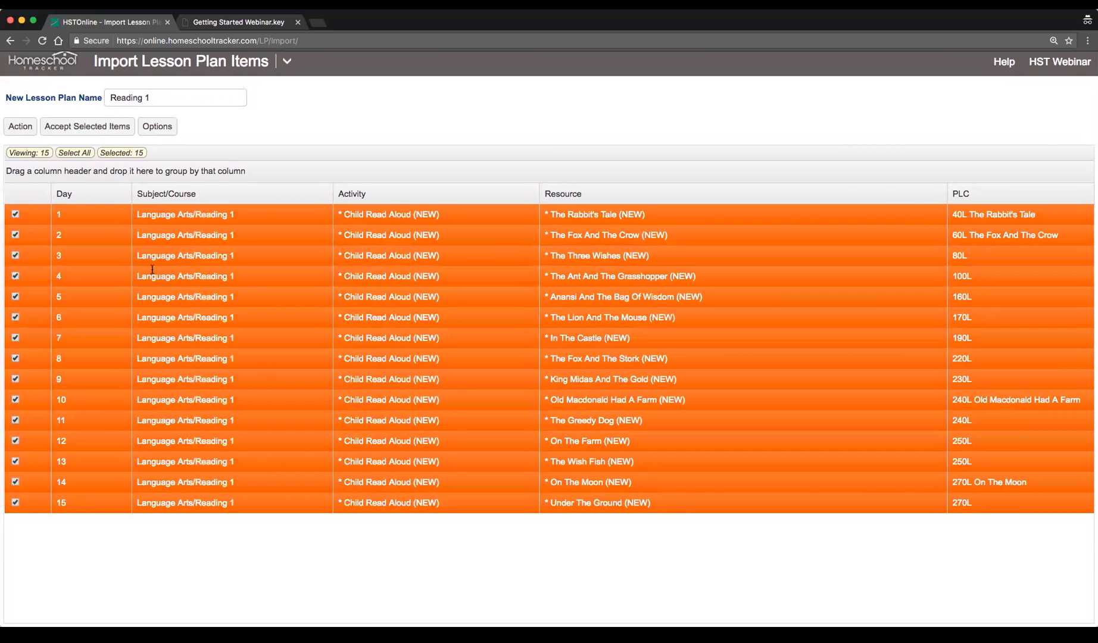
left_click(82, 132)
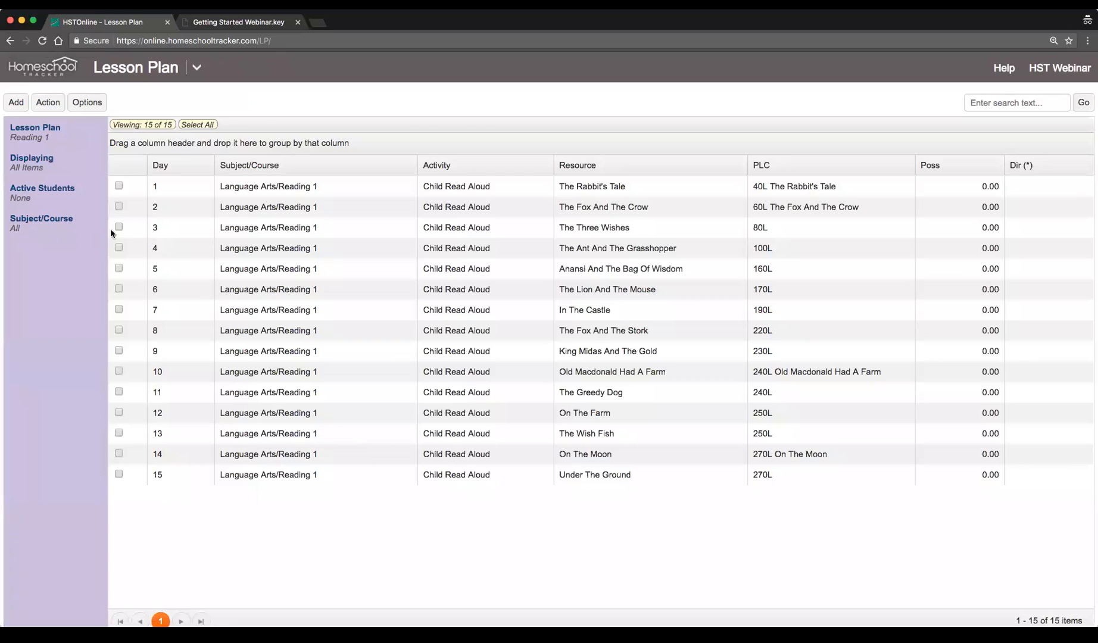
Select the first five Reading 1 lessons and start scheduling them for Campbell
left_click(119, 186)
left_click(119, 206)
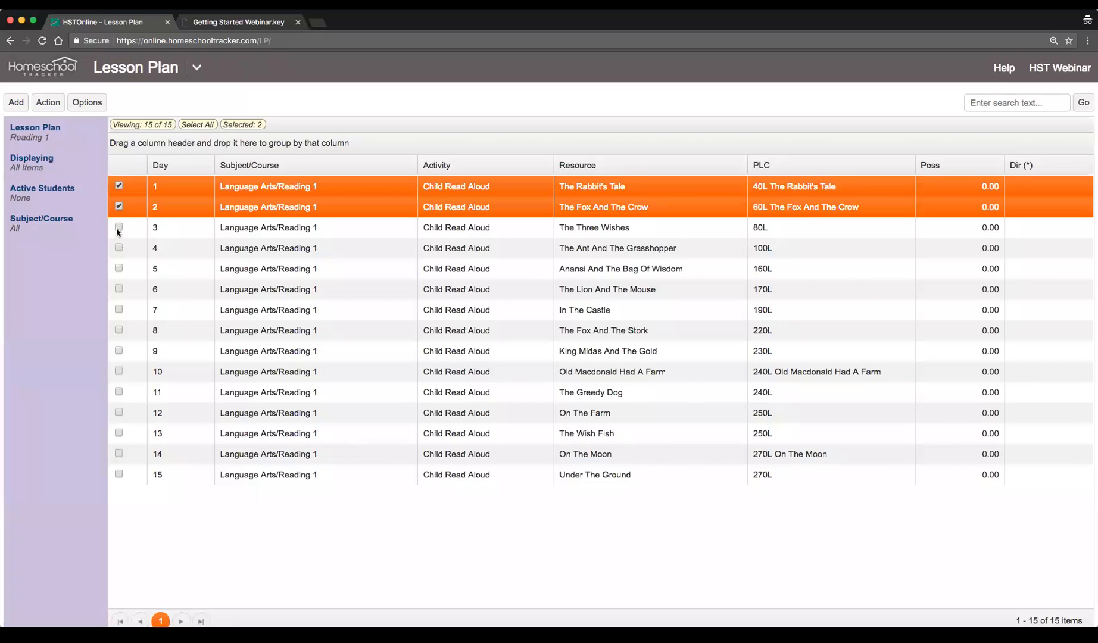
left_click(118, 228)
left_click(118, 248)
left_click(118, 269)
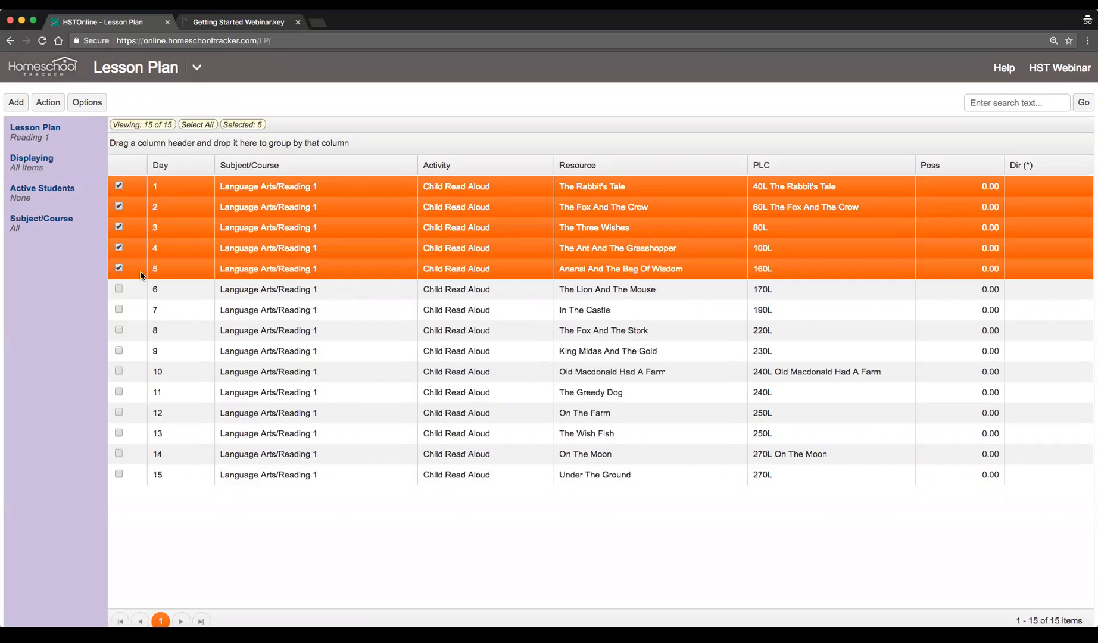
left_click(47, 103)
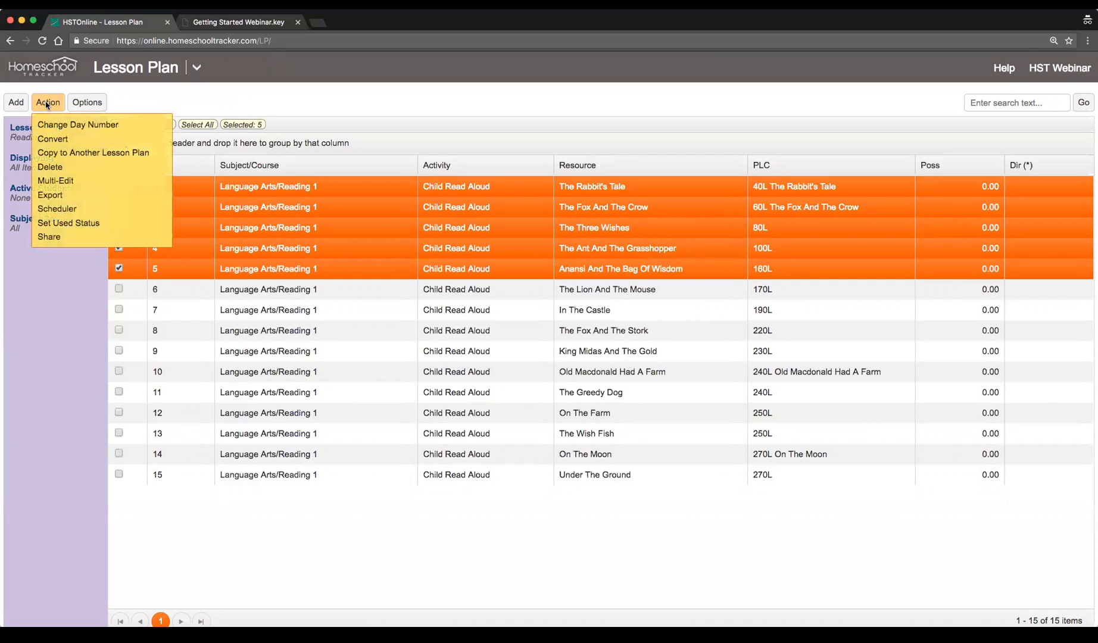
left_click(101, 208)
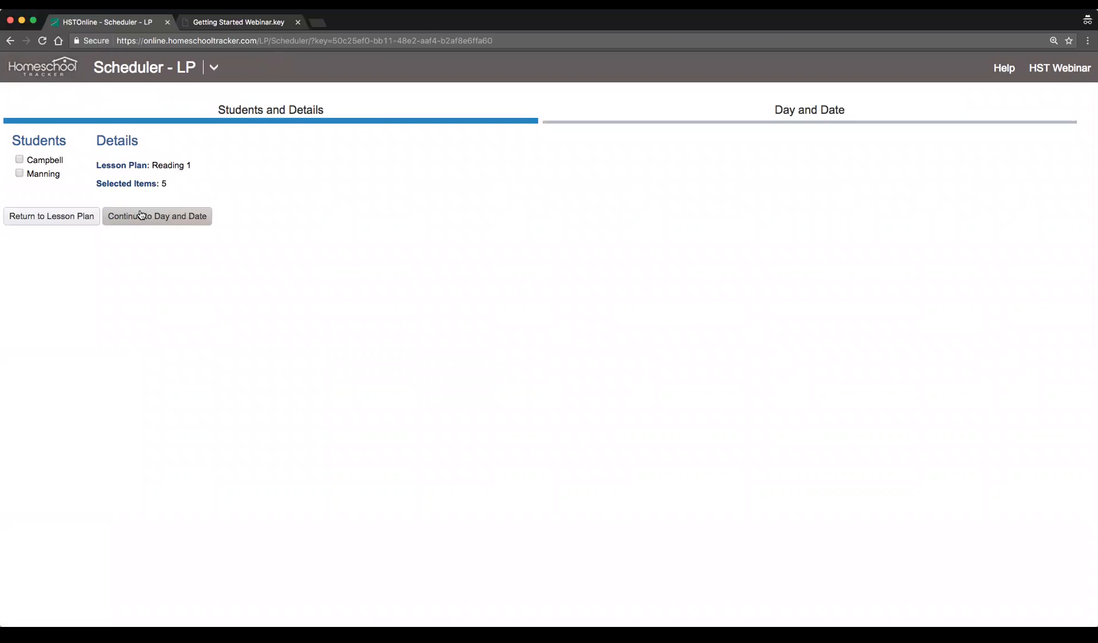
left_click(190, 218)
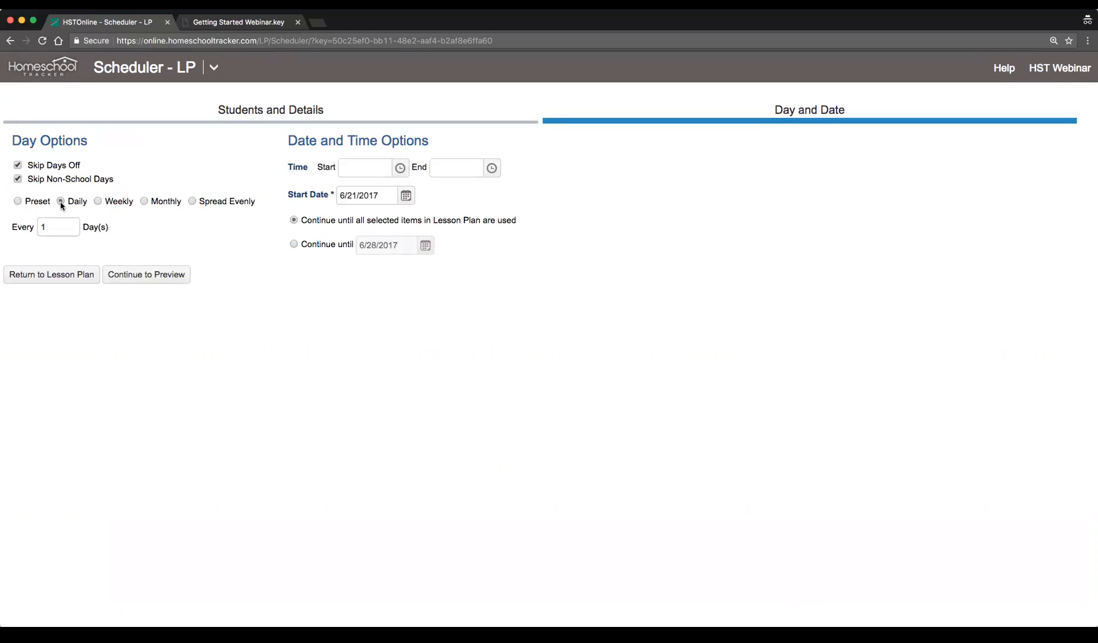
Set the scheduled lessons' time from 10:00 AM to 11:00 AM
left_click(400, 169)
scroll(371, 295, "down", 3)
left_click(371, 285)
left_click(491, 168)
scroll(456, 238, "down", 3)
left_click(455, 271)
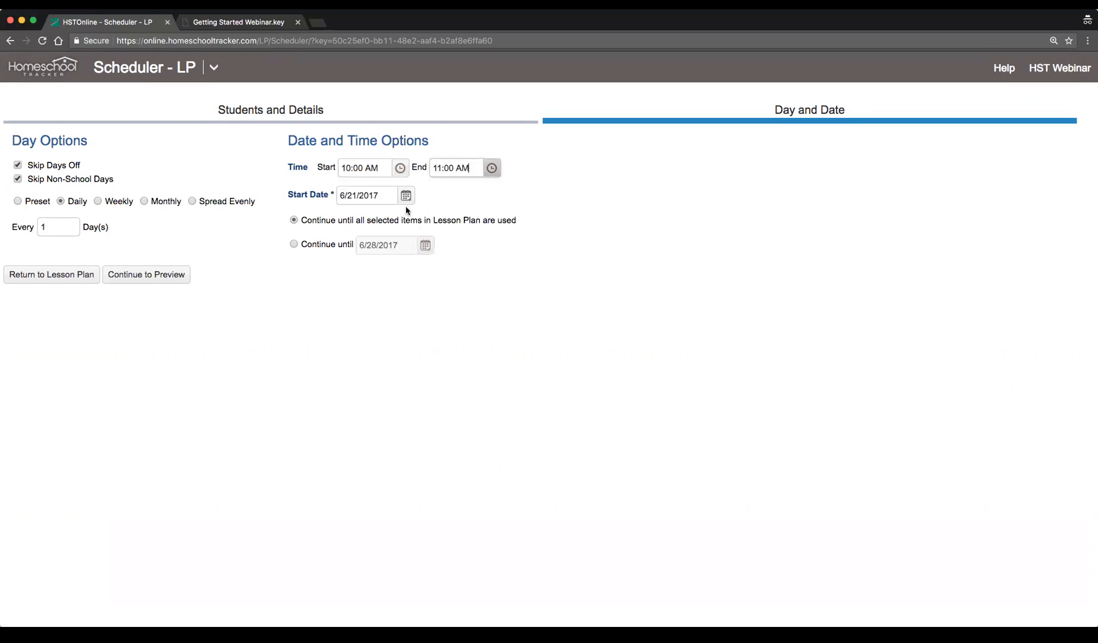
Set the start date to 6/19/2017, keep running until all items are used, and continue to the preview
left_click(413, 194)
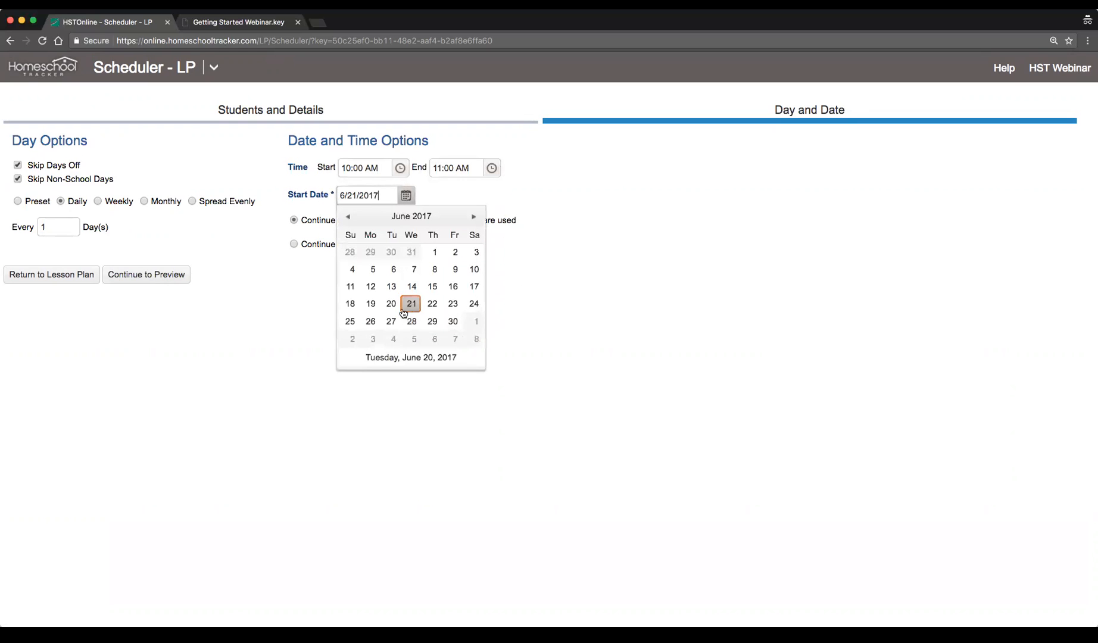
left_click(370, 304)
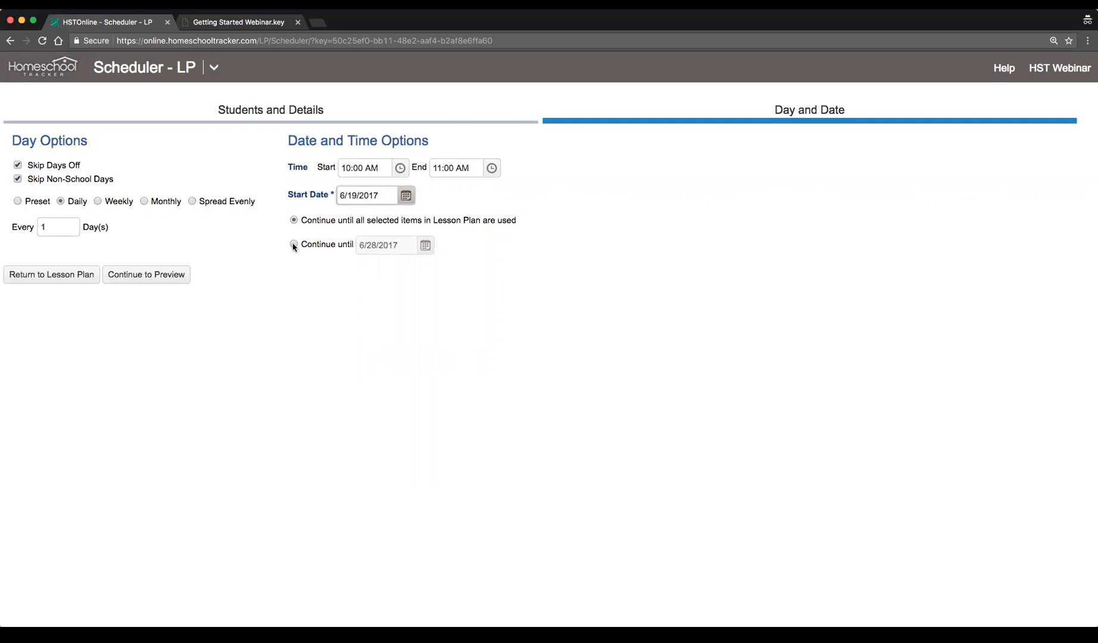
left_click(402, 221)
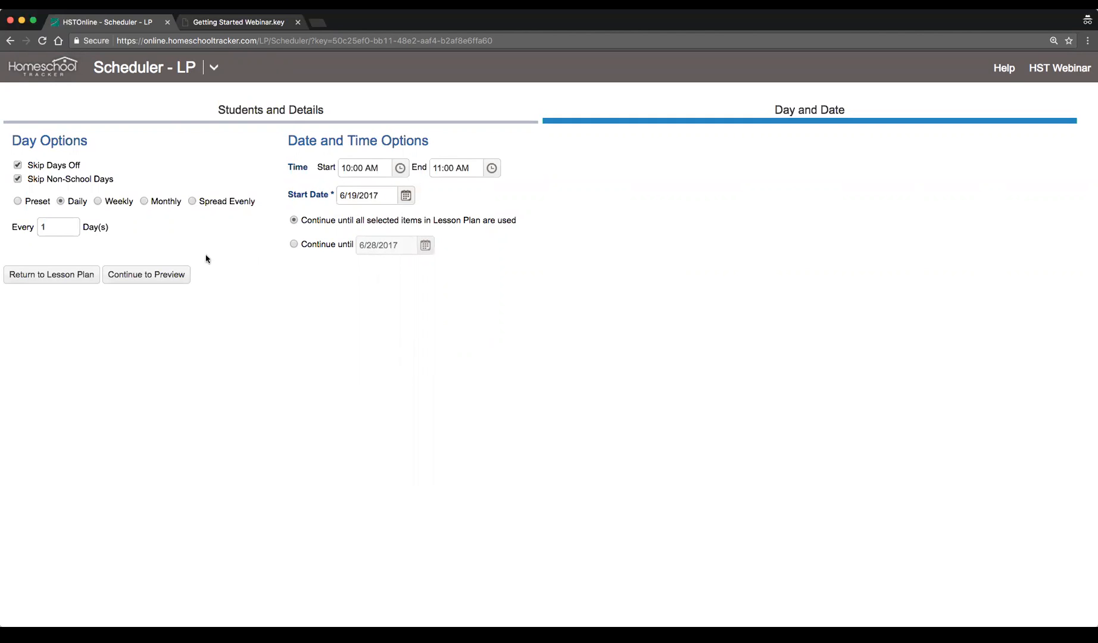
left_click(171, 275)
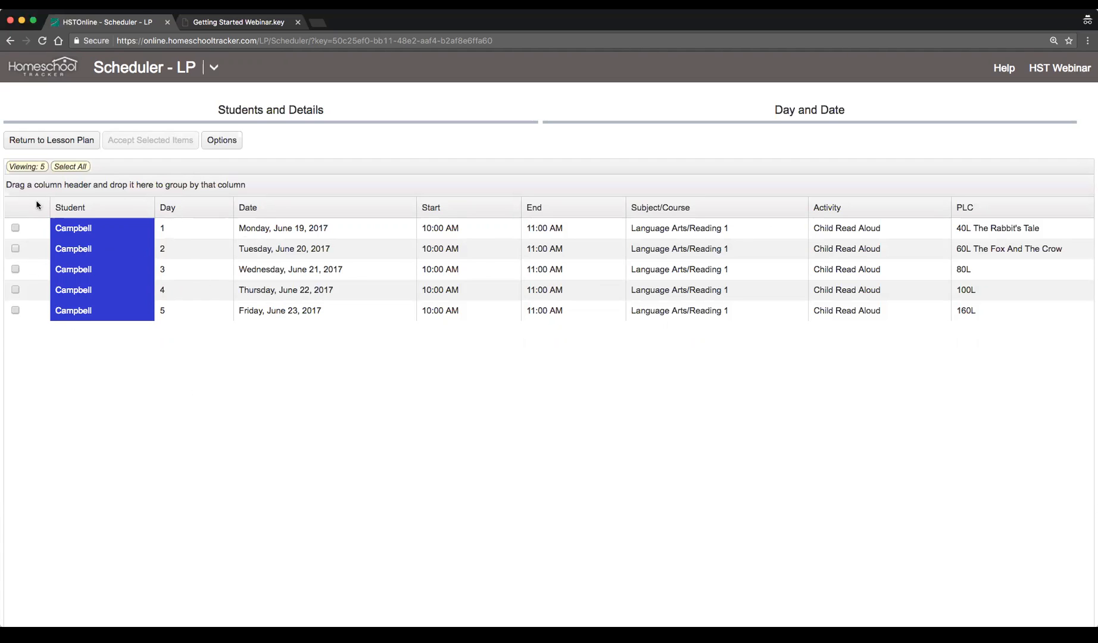
Accept all five scheduled assignments and open the agenda calendar view
left_click(64, 167)
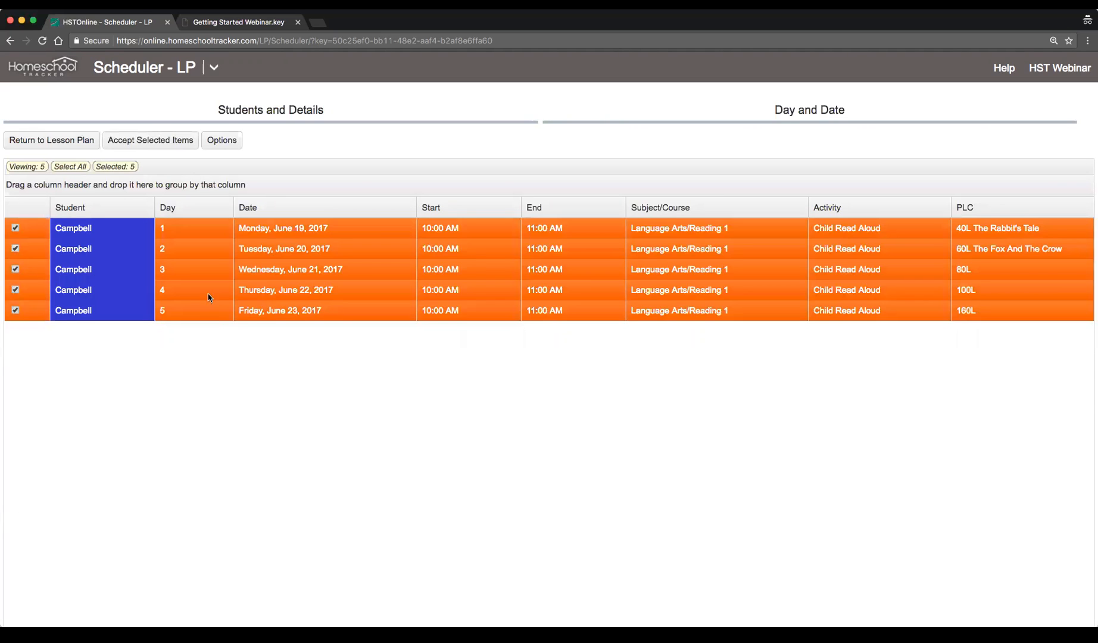
left_click(154, 140)
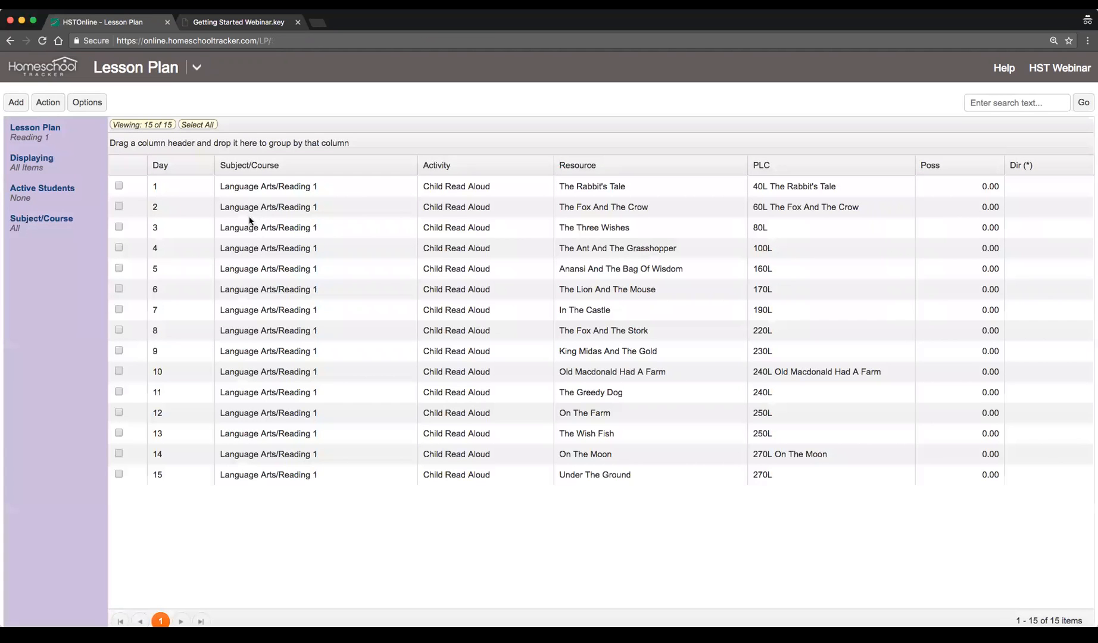
left_click(196, 67)
left_click(122, 121)
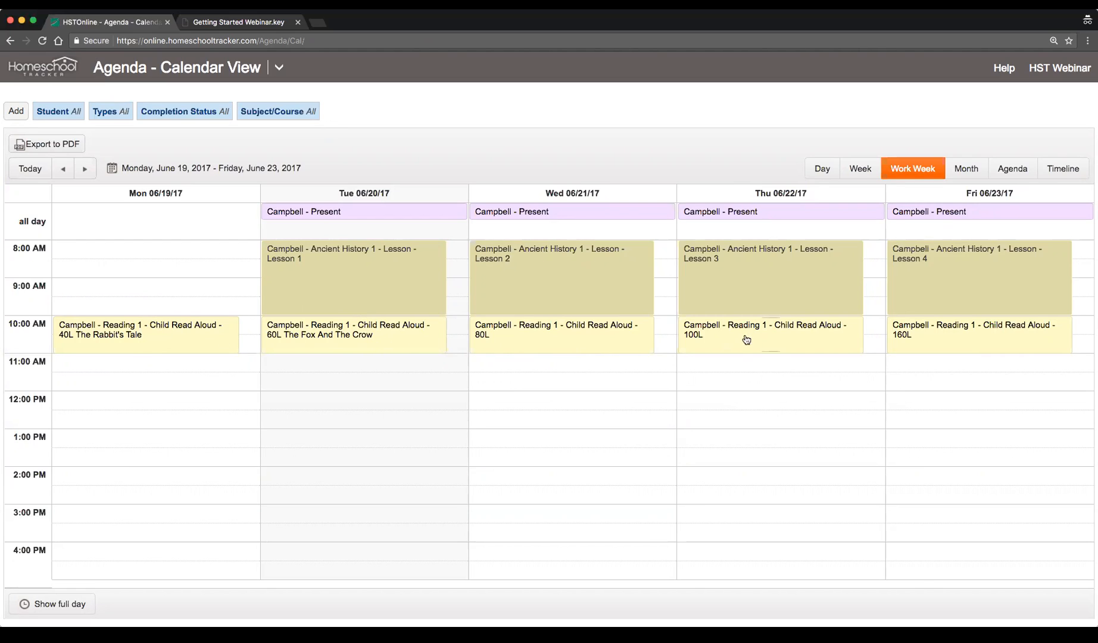
Edit Monday's Rabbit's Tale assignment, changing its P/L/C to 40L The Rabbit's Tales, and save
left_click(151, 335)
left_click(701, 263)
left_click(205, 331)
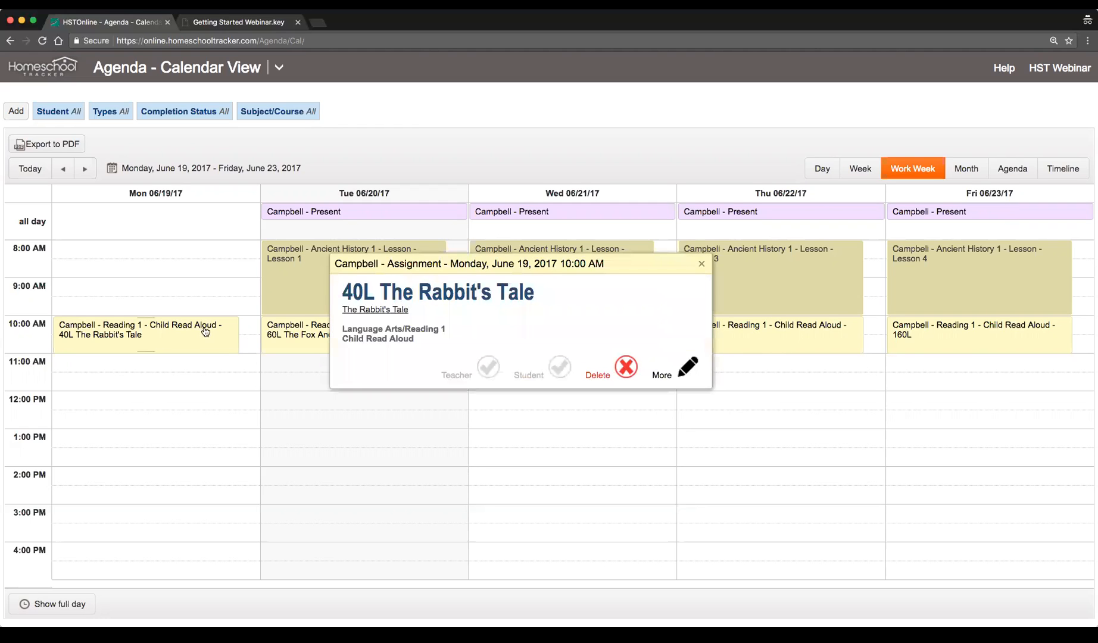
left_click(683, 367)
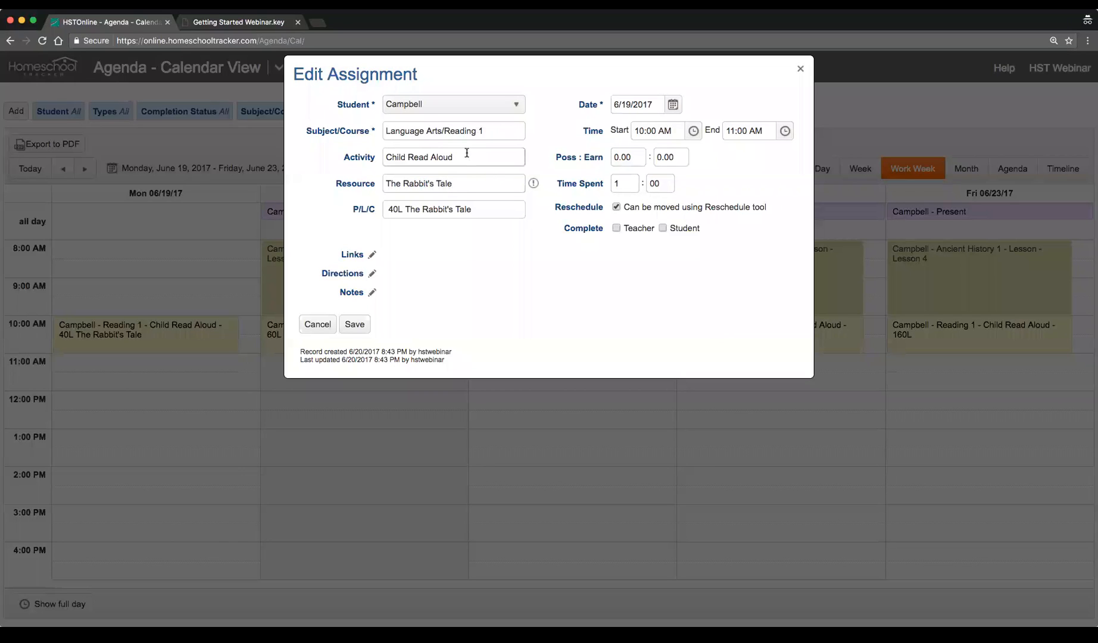
left_click(462, 209)
key("Right")
key("Right")
type("s")
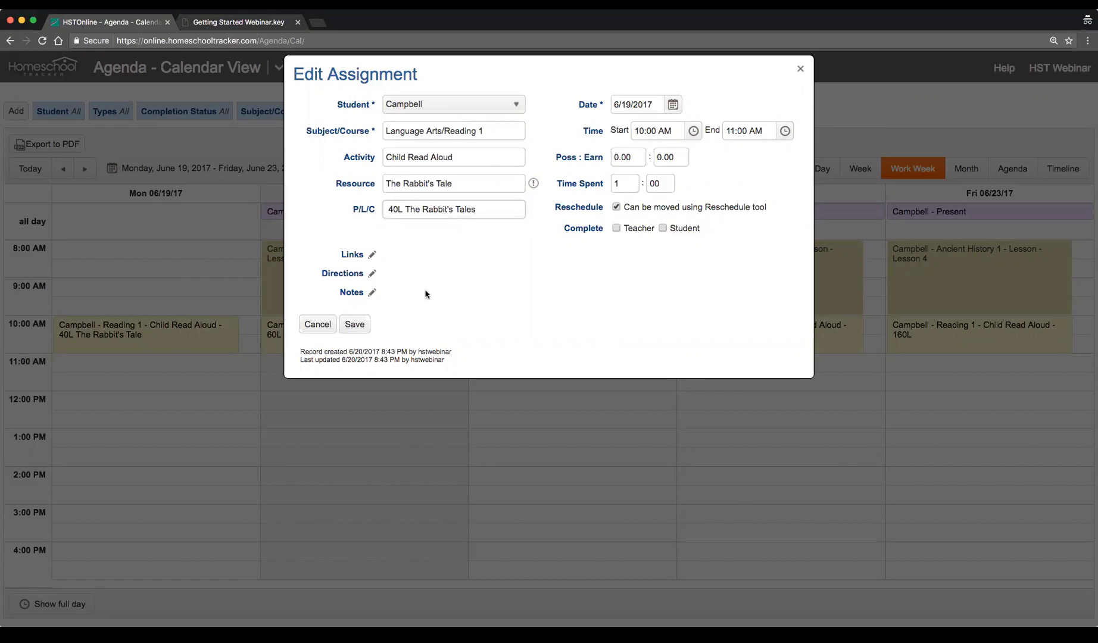
left_click(354, 324)
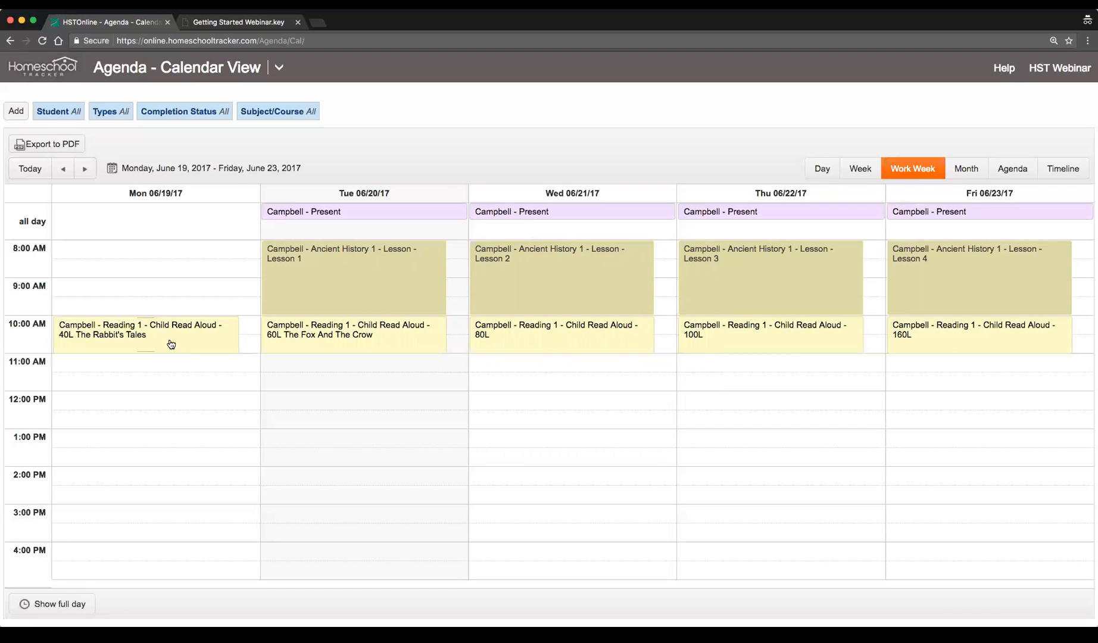
Open Campbell's lesson plans list, mark Reading 1 as active, and open the Preset schedule
left_click(279, 67)
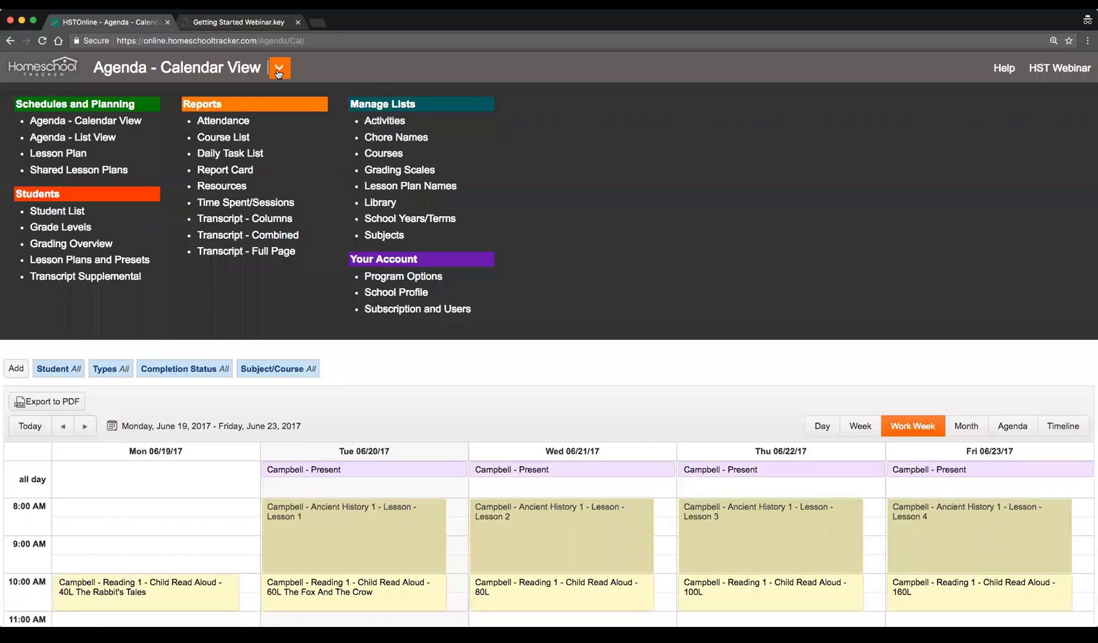
left_click(126, 260)
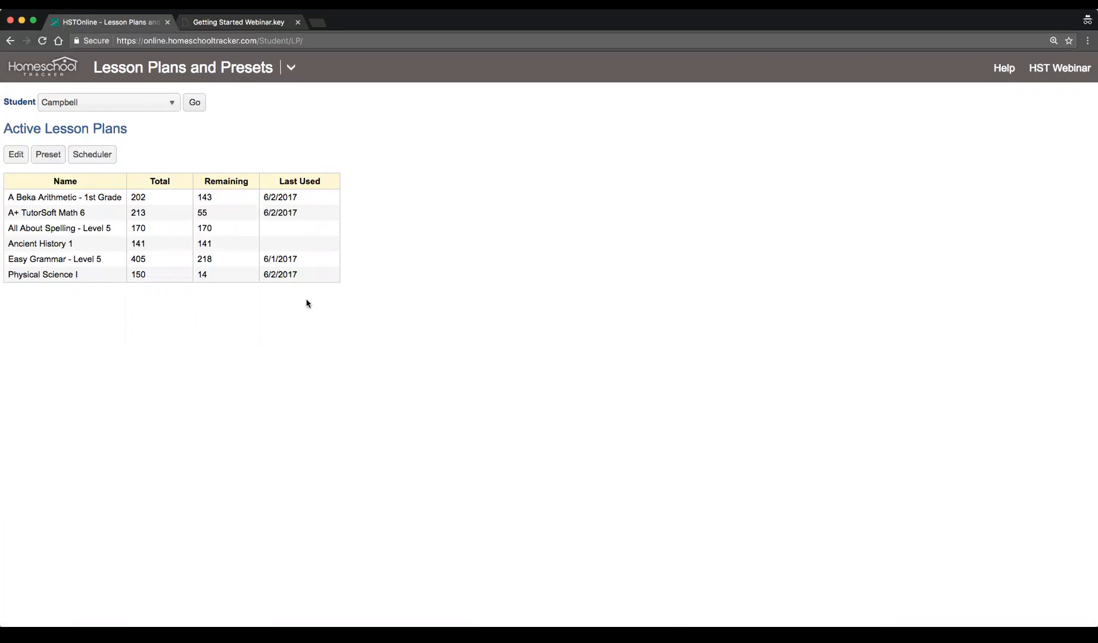
left_click(11, 156)
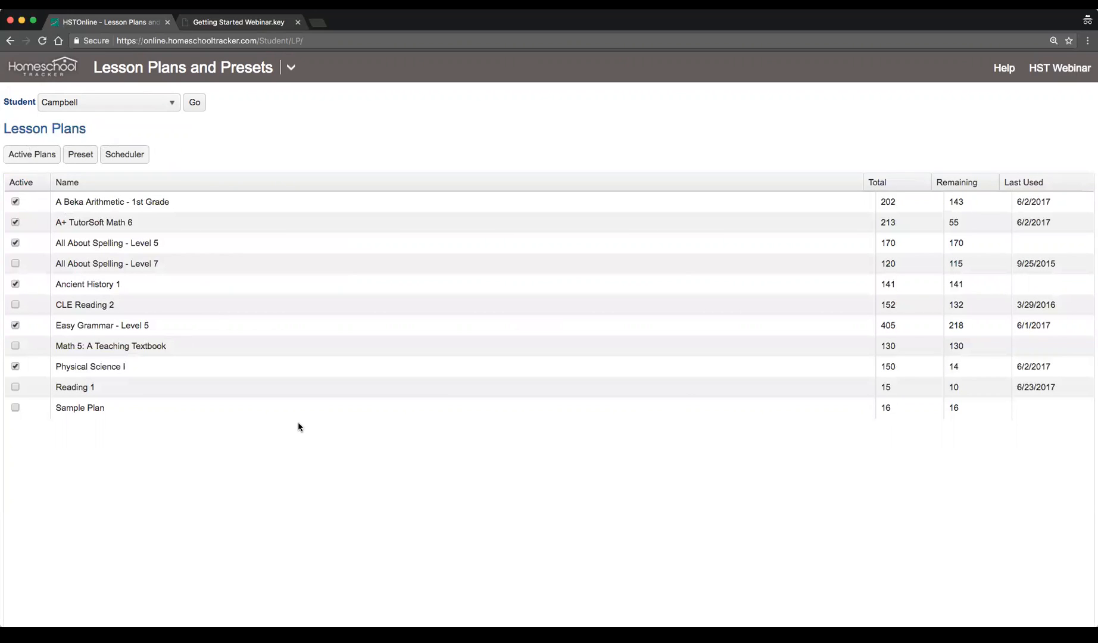
left_click(15, 387)
left_click(83, 156)
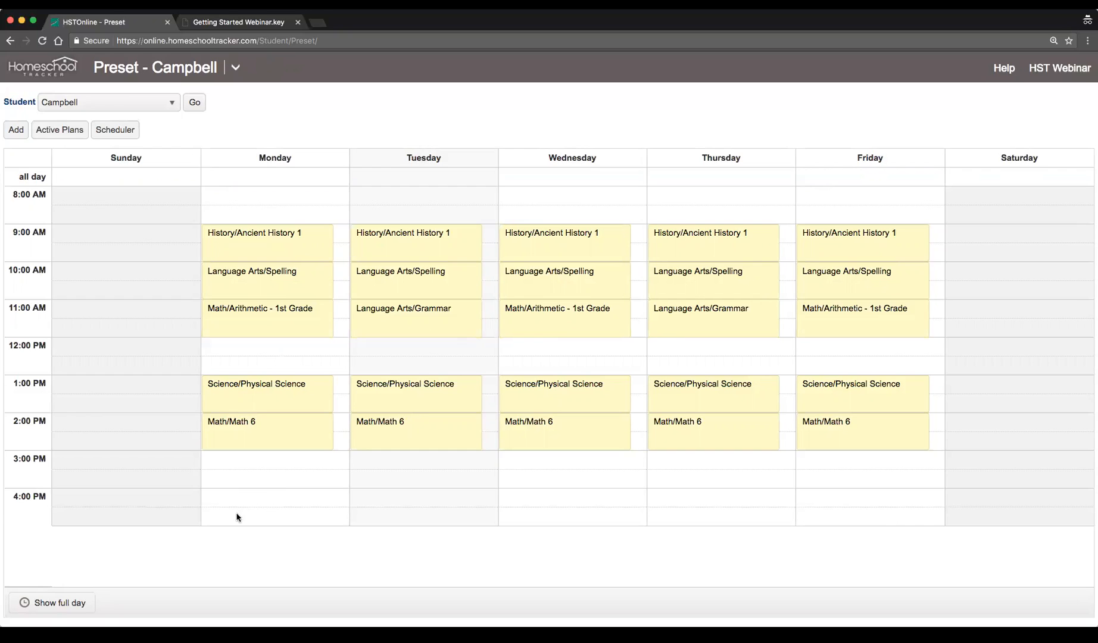
Add a preset for Language Arts/Reading 1 running from 3:00 PM to 4:00 PM
left_click(16, 132)
type("Rea")
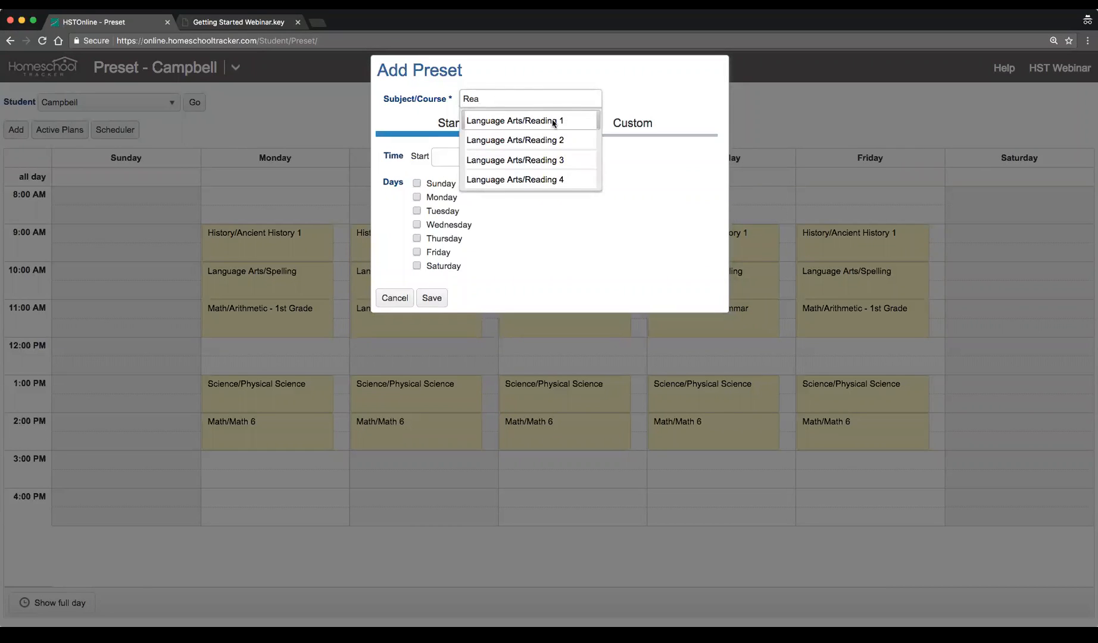
left_click(548, 120)
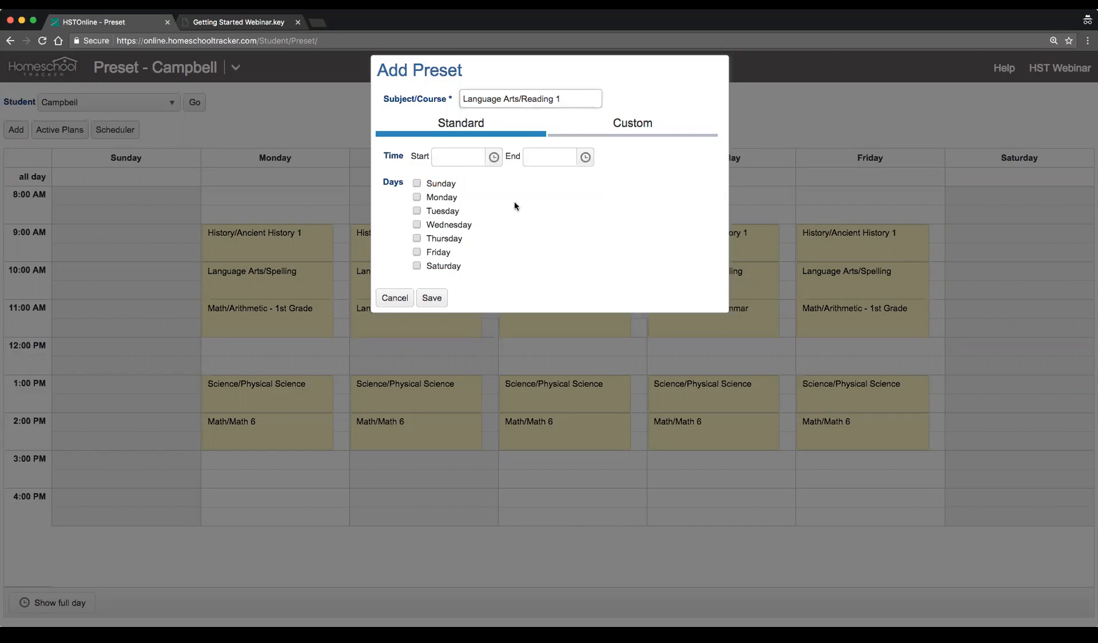
left_click(493, 157)
scroll(475, 221, "down", 10)
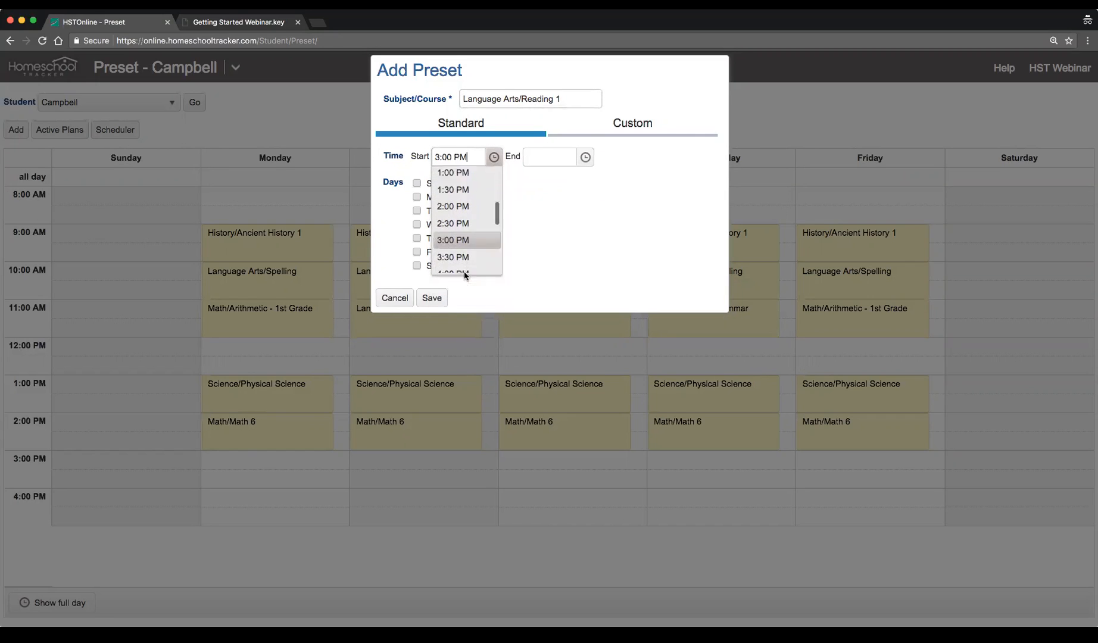
left_click(465, 277)
left_click(585, 157)
scroll(574, 238, "down", 2)
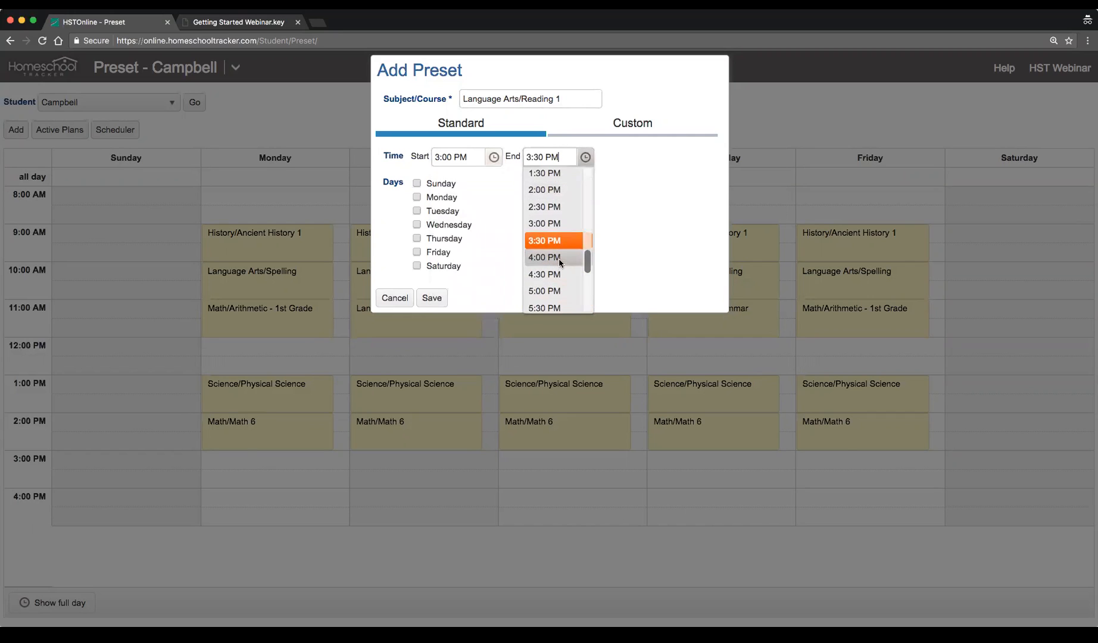
left_click(559, 258)
Check Monday through Friday for the Reading 1 preset and save it
left_click(444, 197)
left_click(428, 212)
left_click(445, 225)
left_click(444, 239)
left_click(441, 251)
left_click(430, 299)
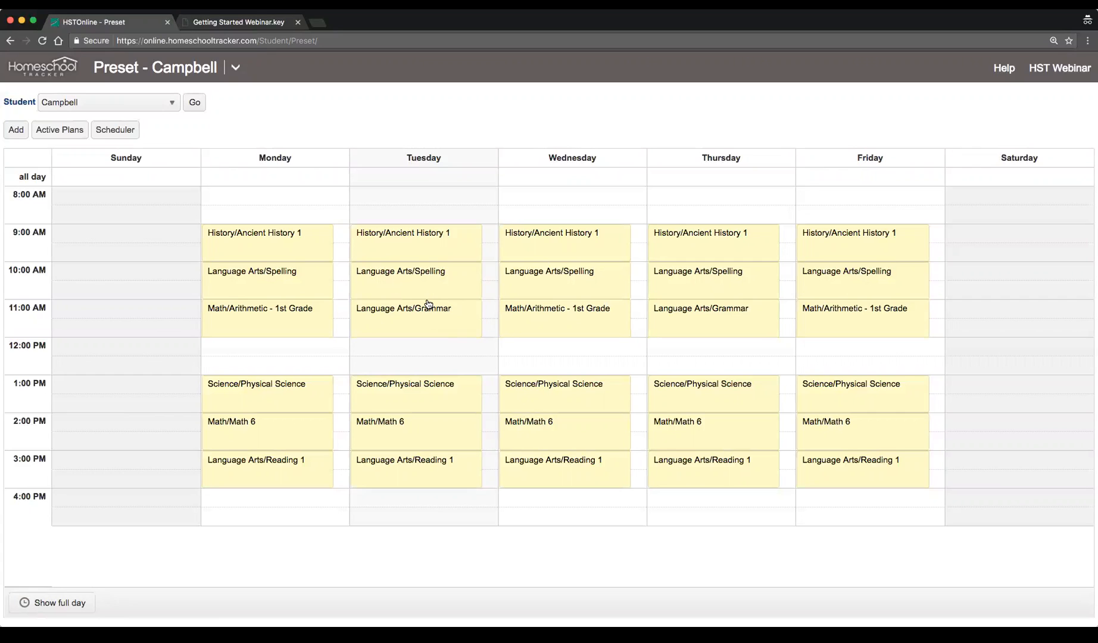
Open the Scheduler with all lesson plans selected, continue to Day and Date, and choose the Preset day option
left_click(127, 136)
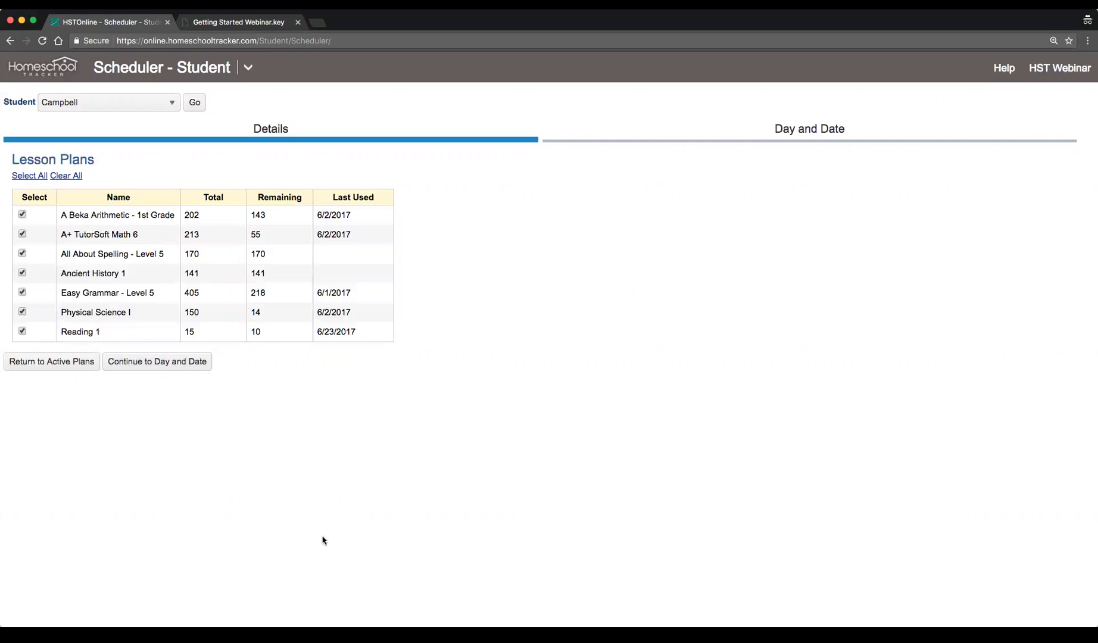
left_click(148, 362)
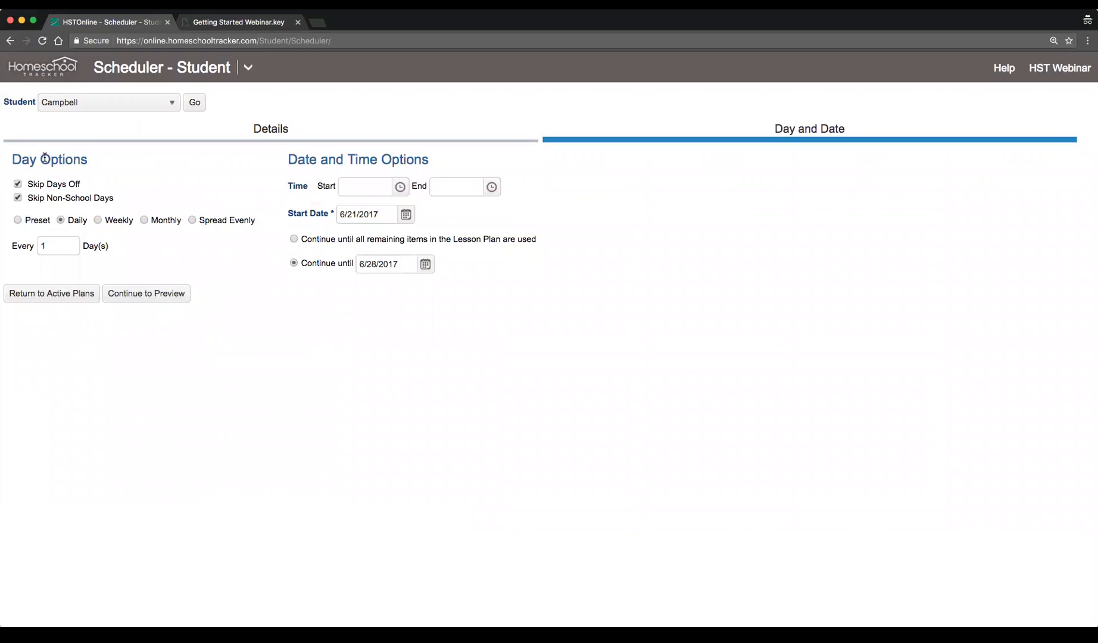
left_click(19, 221)
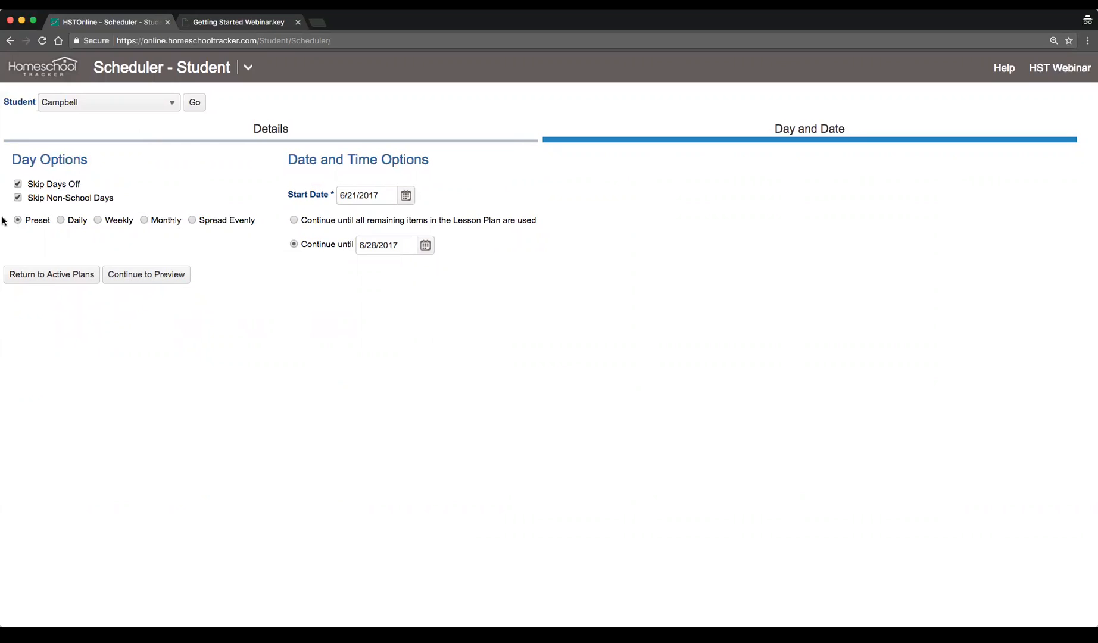
Set the start date to 6/26/2017, continue until 6/30/2017, and continue to the preview
left_click(406, 196)
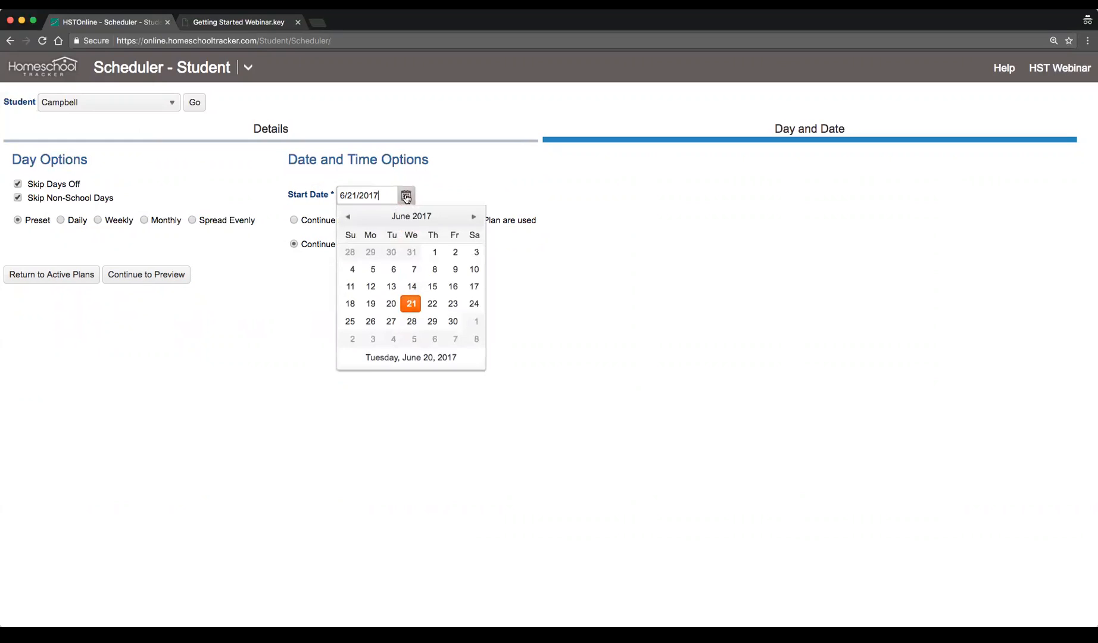
left_click(370, 321)
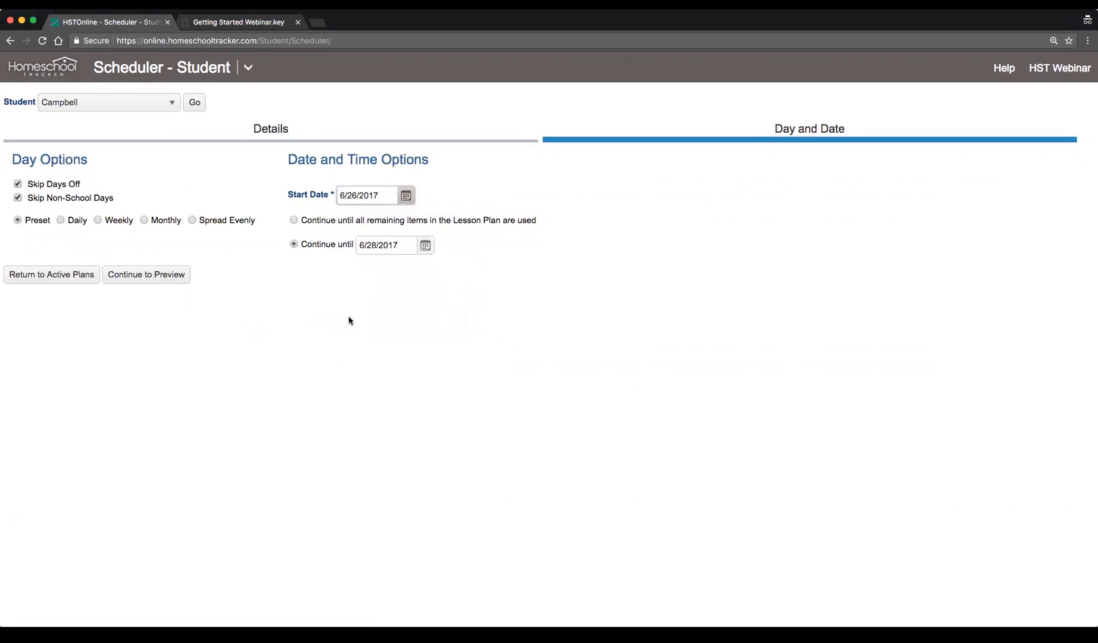
left_click(430, 253)
left_click(475, 375)
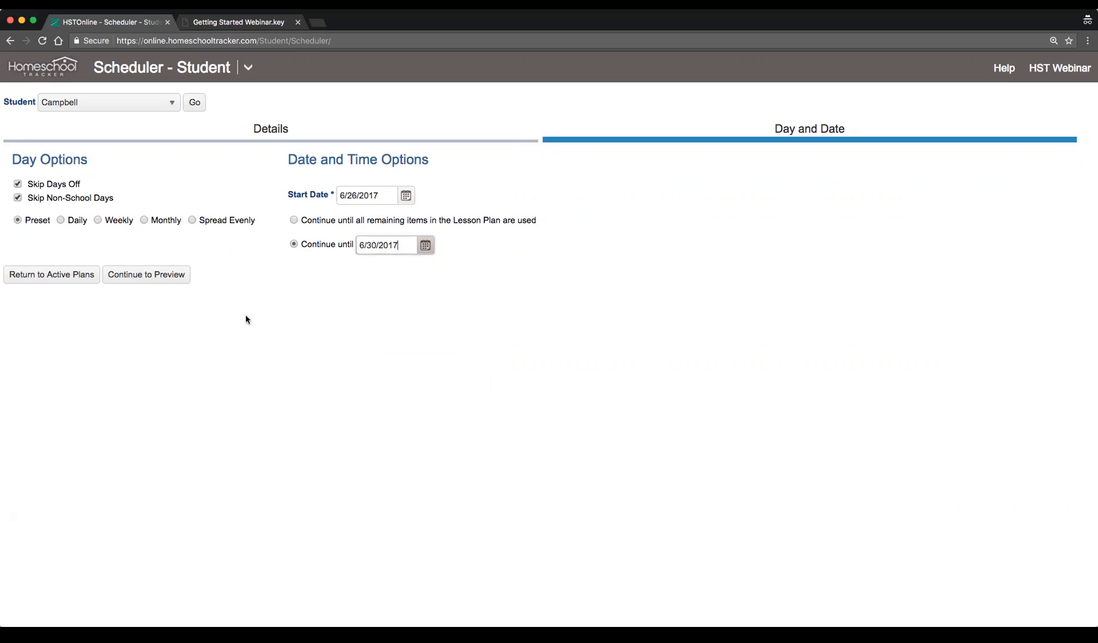
left_click(170, 280)
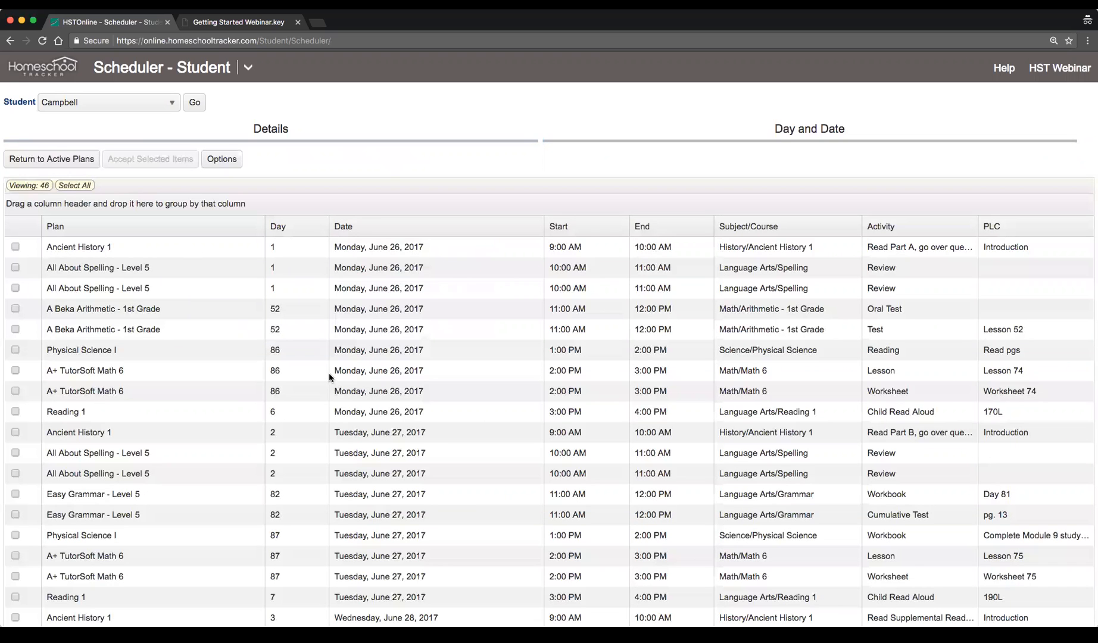
Scroll through the previewed assignments for the week of June 26 to 30
scroll(328, 373, "down", 10)
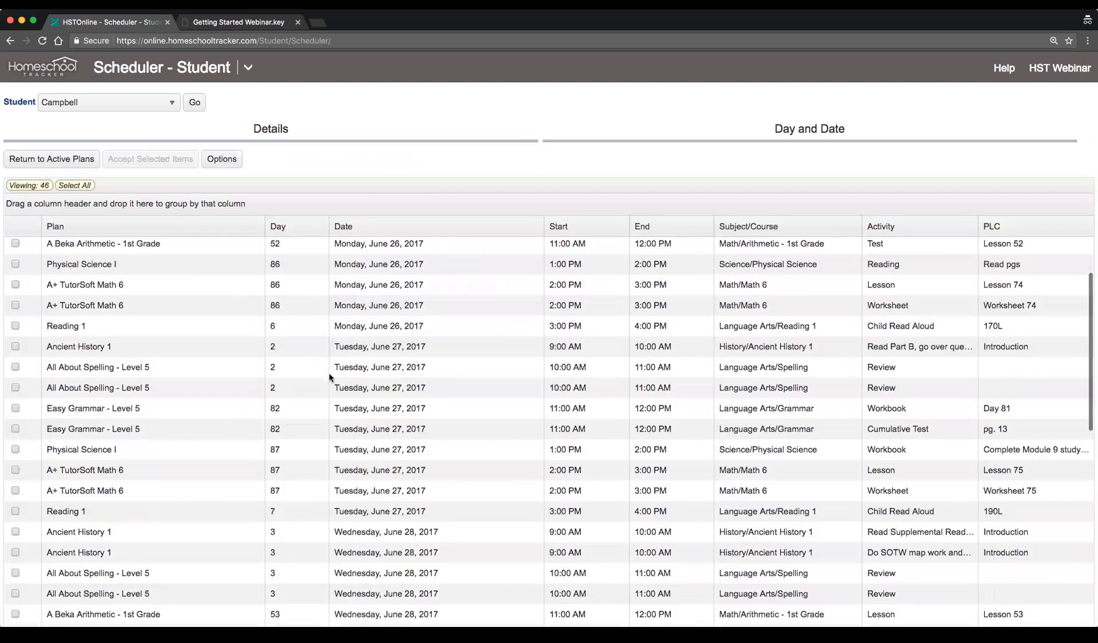
scroll(329, 377, "down", 4)
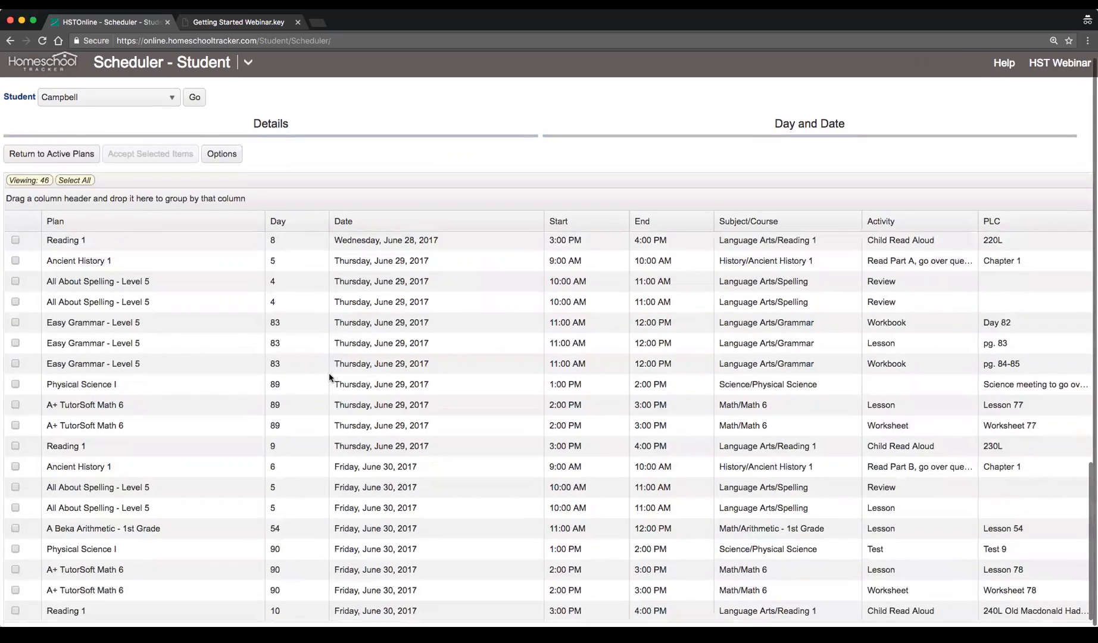
scroll(330, 377, "up", 2)
scroll(328, 373, "up", 6)
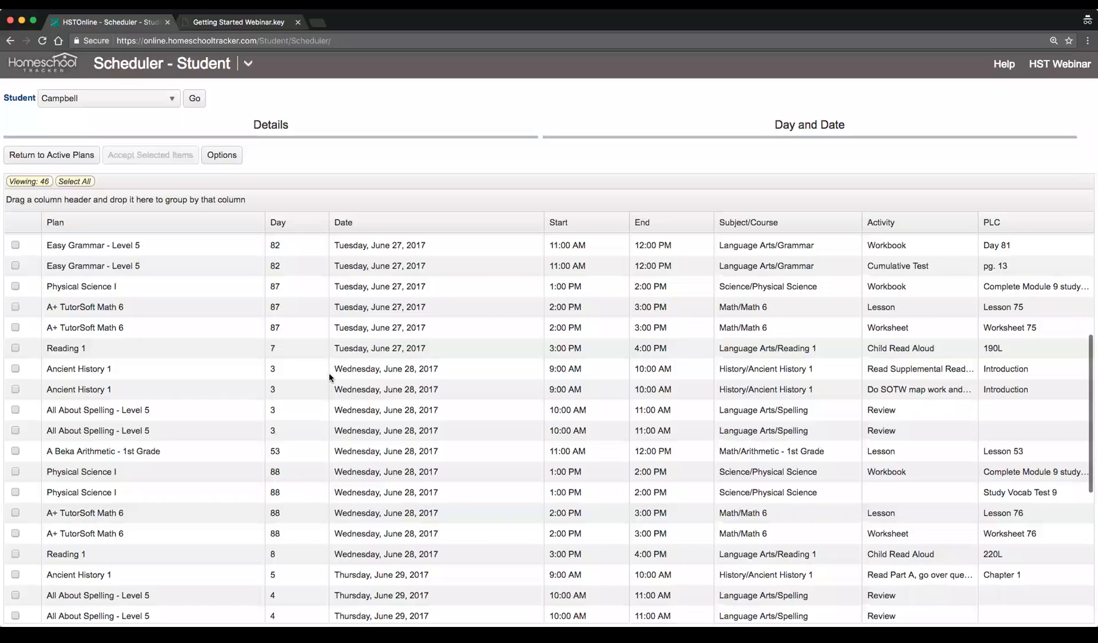
scroll(328, 374, "up", 8)
Select individual previewed assignments one row at a time
left_click(93, 253)
left_click(97, 285)
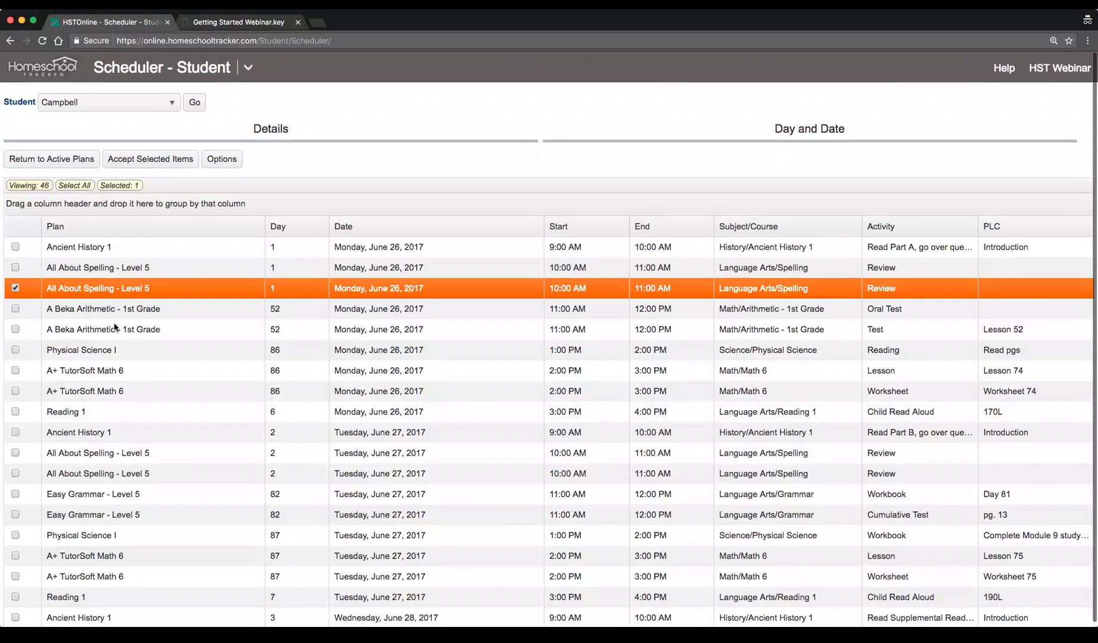
left_click(113, 326)
left_click(138, 375)
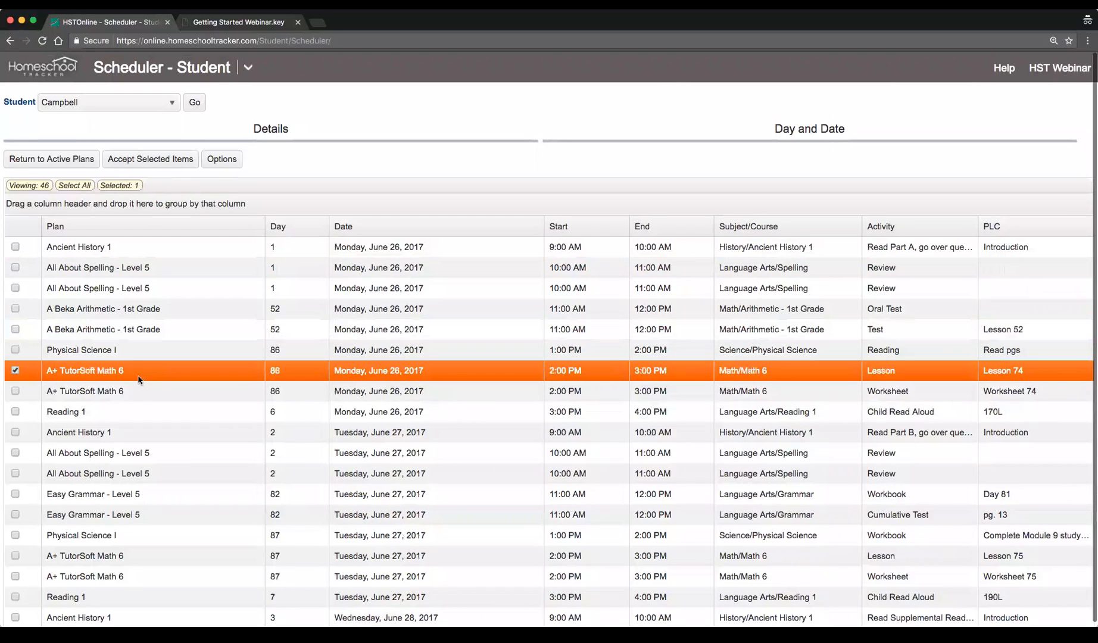
left_click(578, 250)
left_click(579, 262)
left_click(590, 292)
left_click(578, 308)
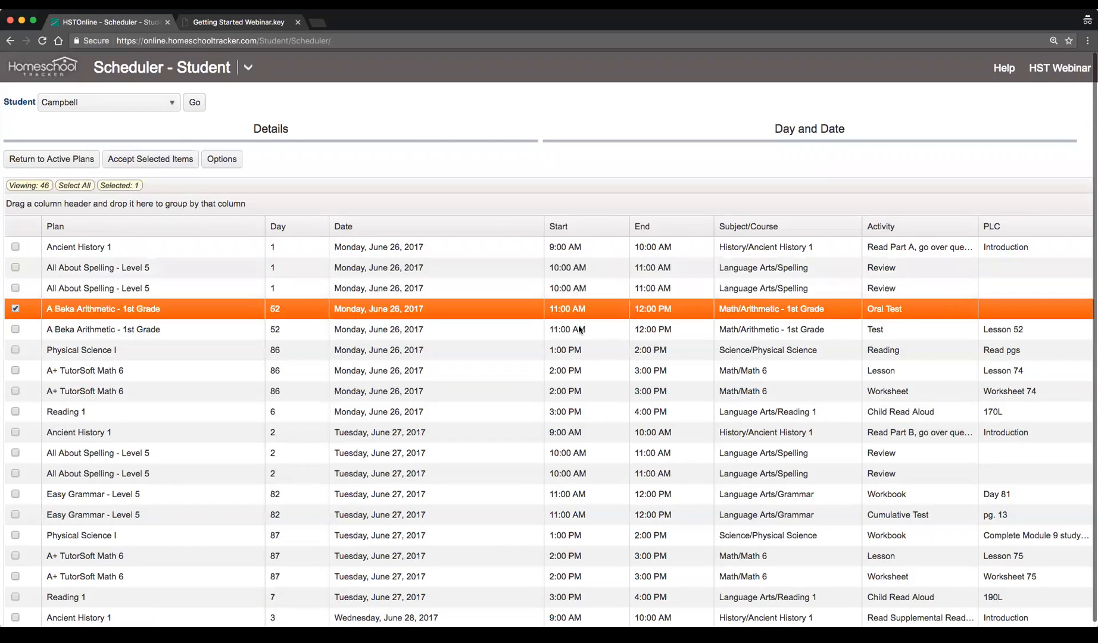
left_click(577, 350)
left_click(575, 369)
left_click(574, 393)
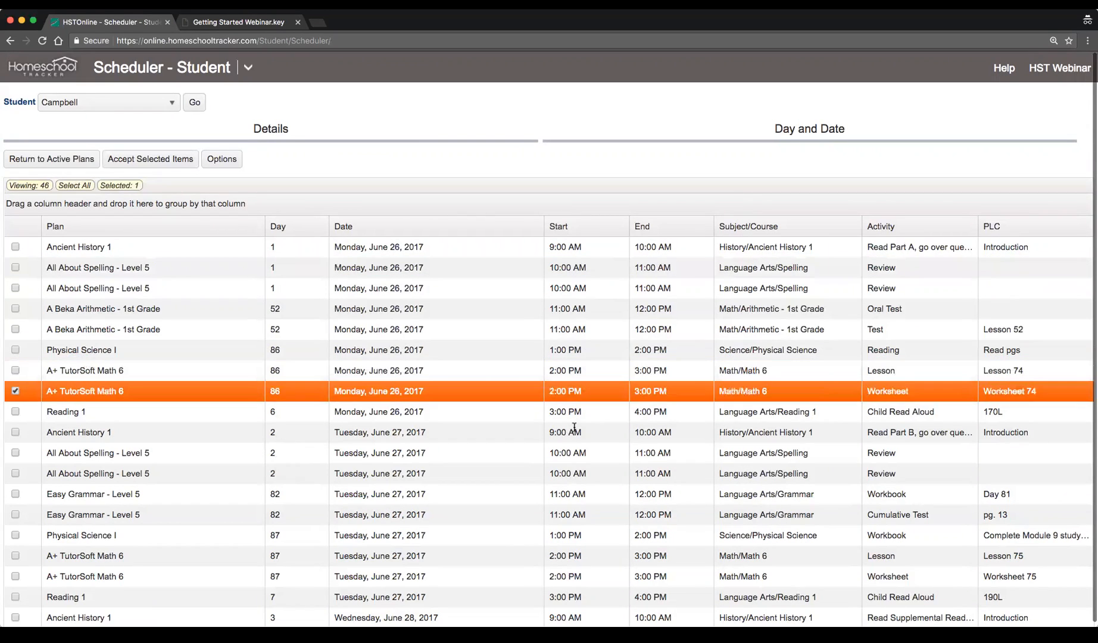
left_click(573, 413)
left_click(578, 431)
left_click(579, 455)
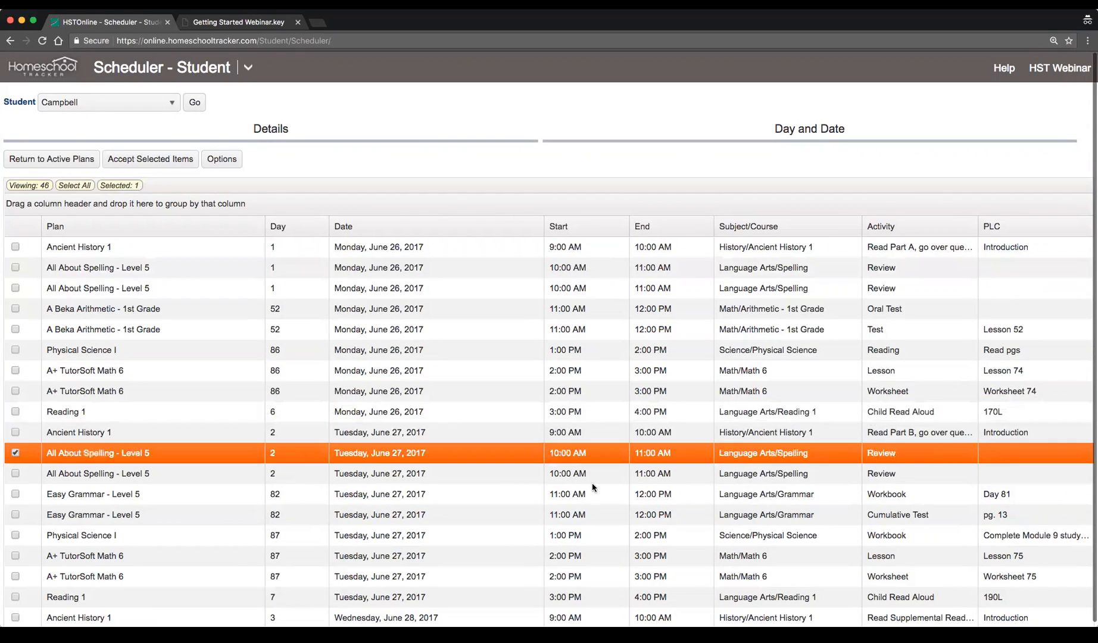
Select all previewed assignments and accept the selected items
scroll(573, 451, "up", 1)
left_click(84, 196)
scroll(84, 195, "down", 1)
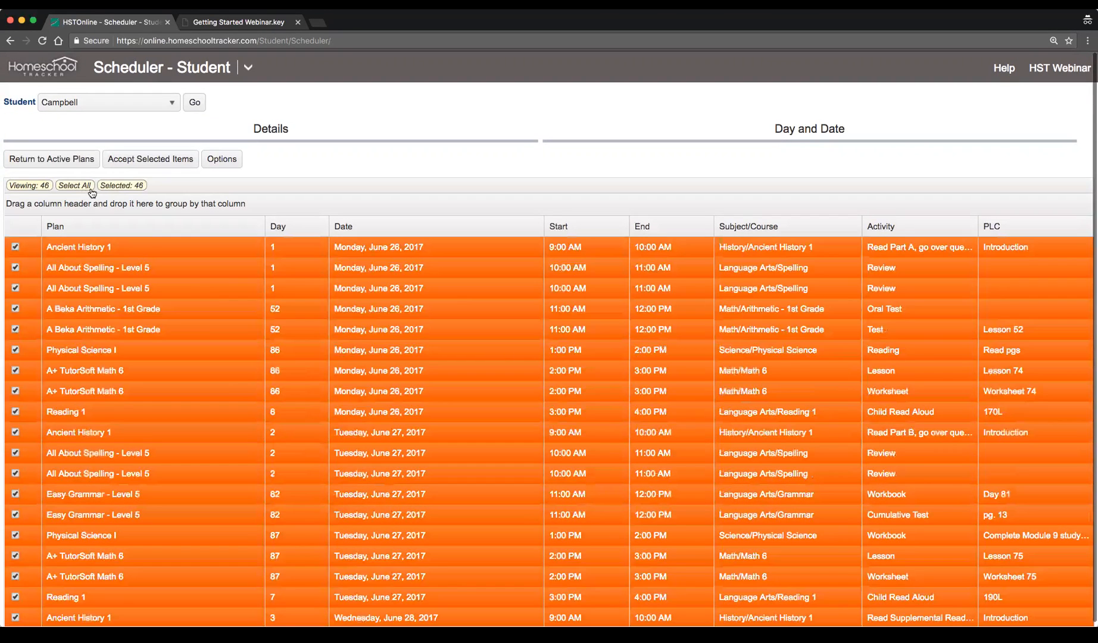
left_click(150, 160)
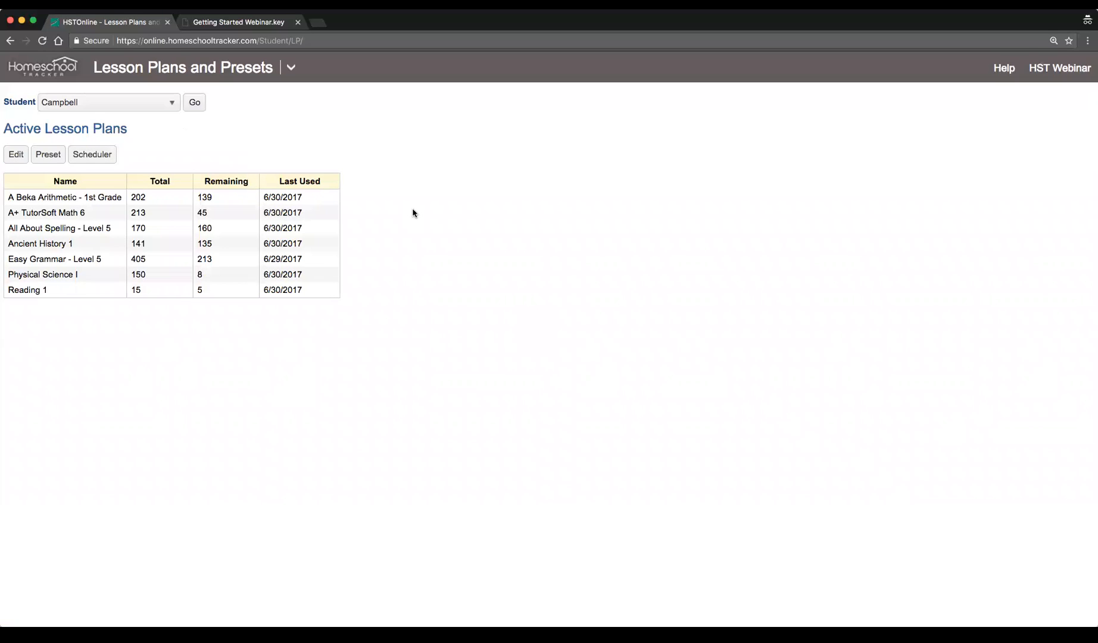
Open the Agenda calendar view and move forward to the week of June 26 to June 30, 2017
left_click(291, 67)
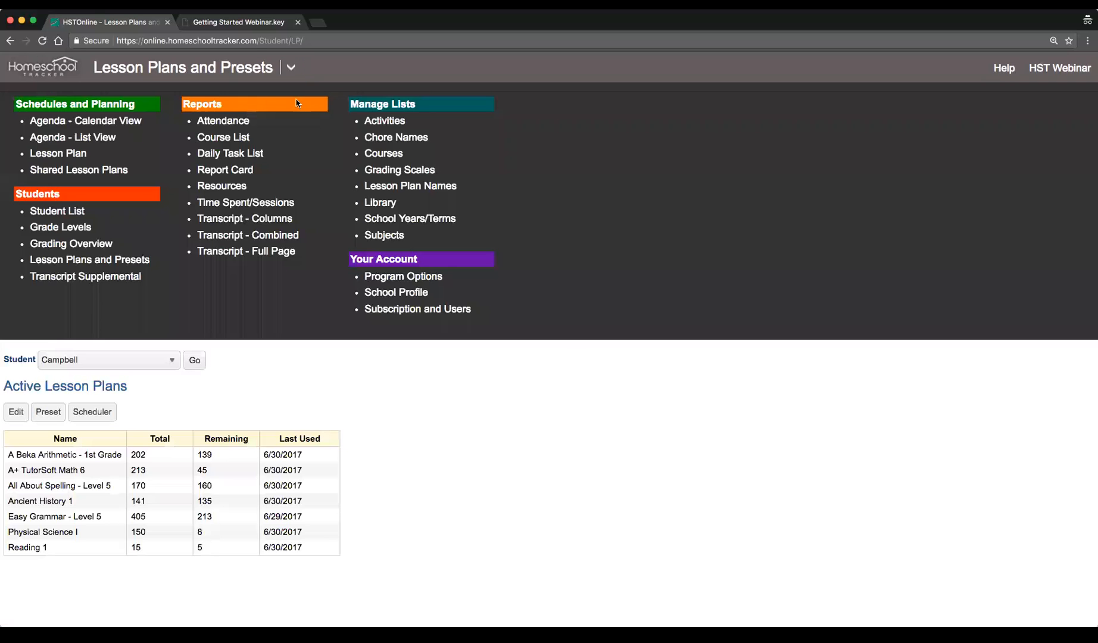
left_click(78, 126)
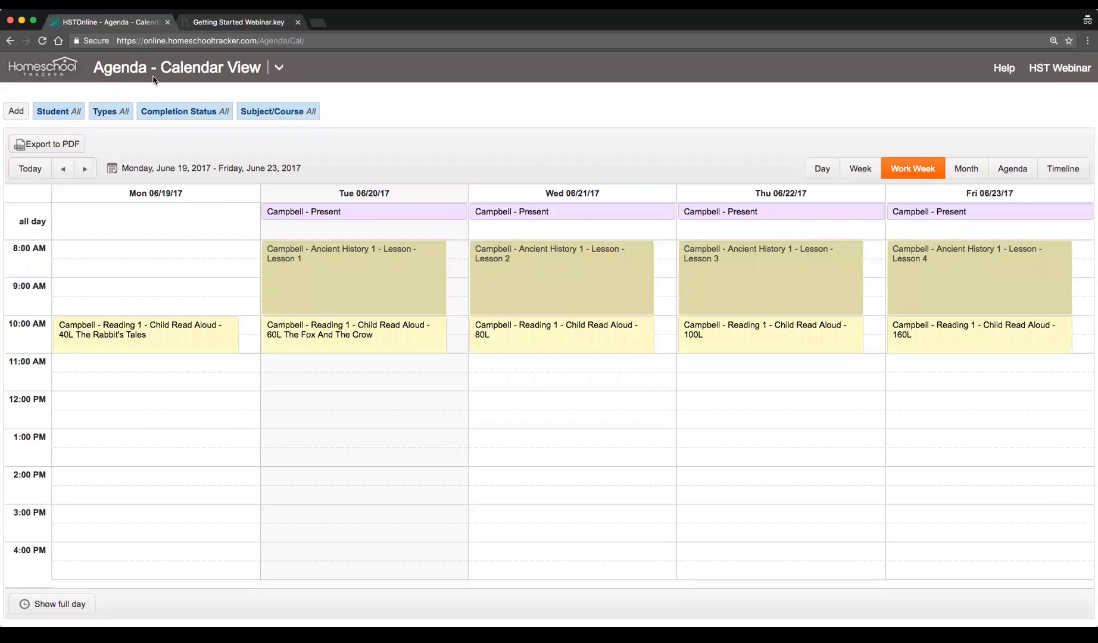
left_click(86, 169)
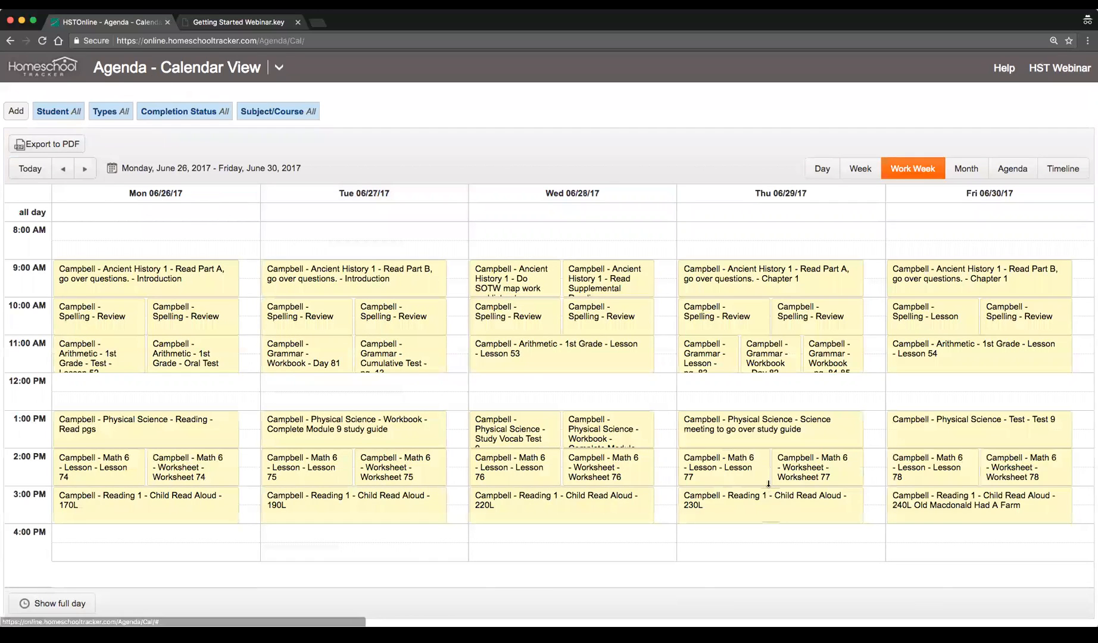
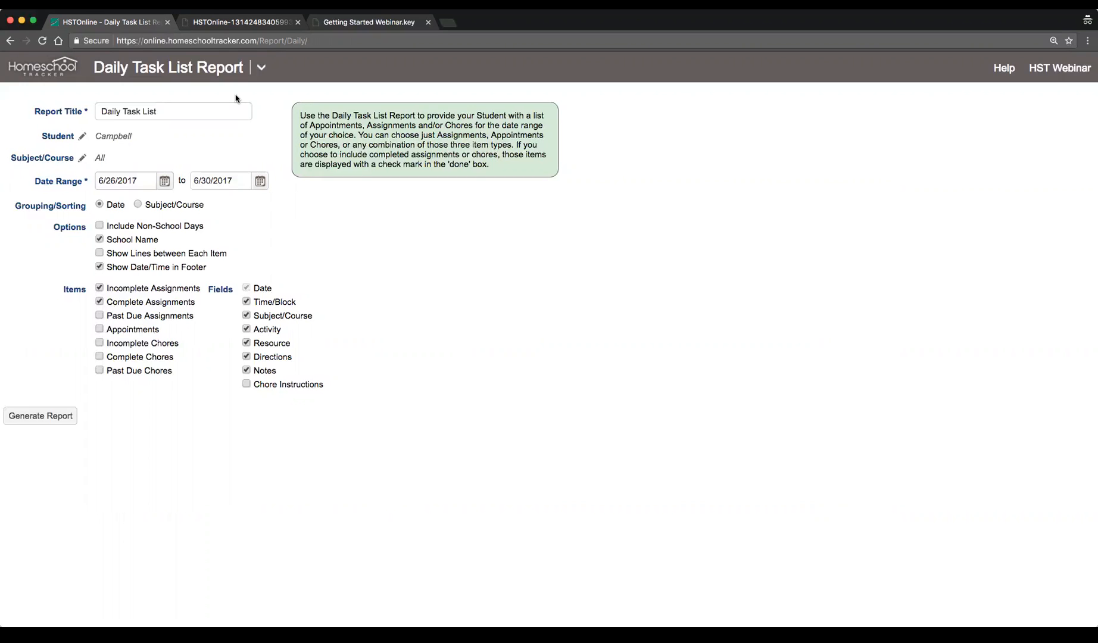
Open the Library and select several story titles one at a time
left_click(262, 69)
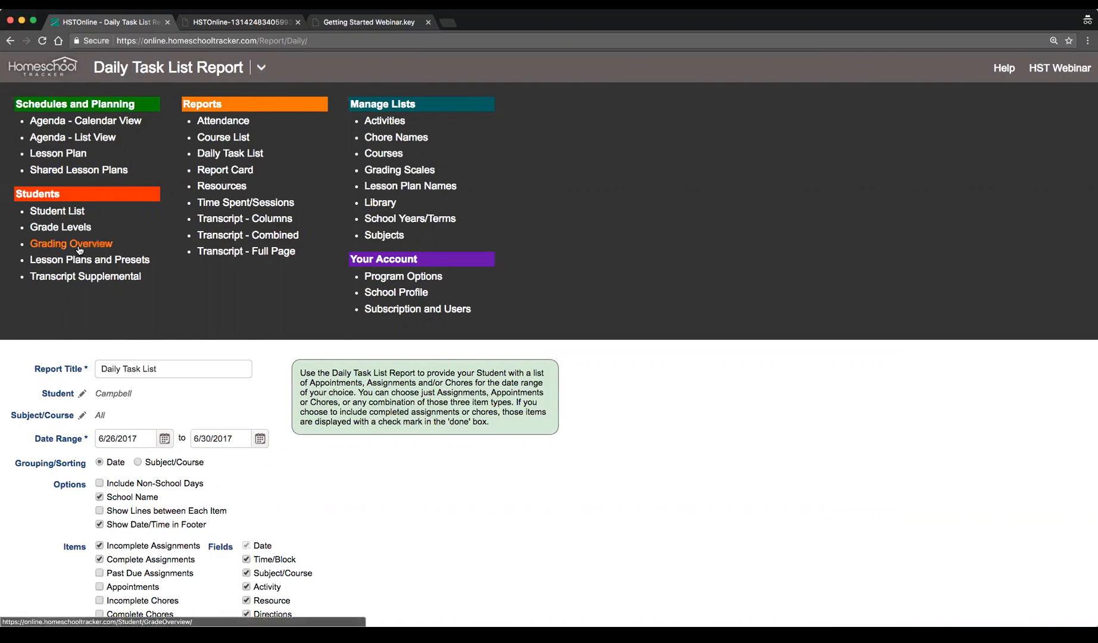
left_click(382, 204)
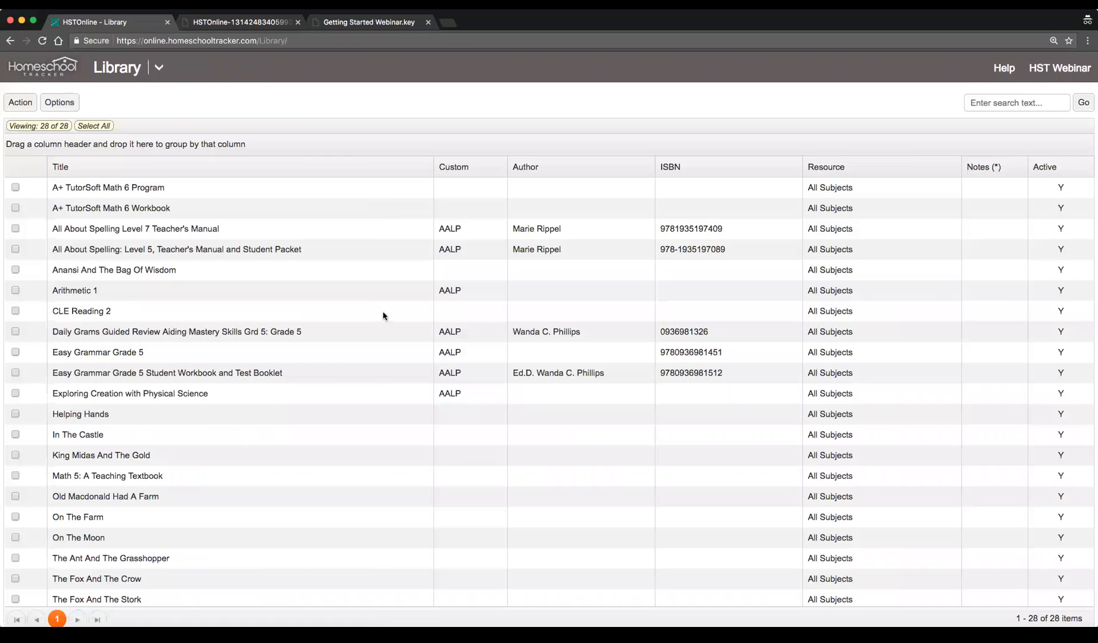
scroll(381, 355, "down", 1)
scroll(381, 355, "down", 3)
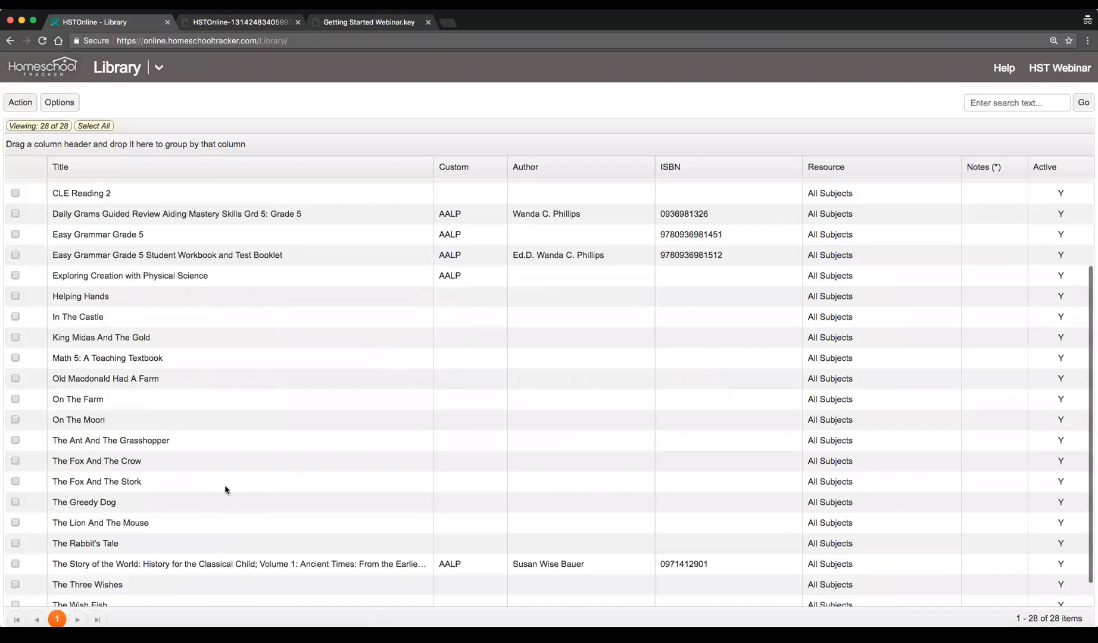
left_click(212, 461)
left_click(204, 440)
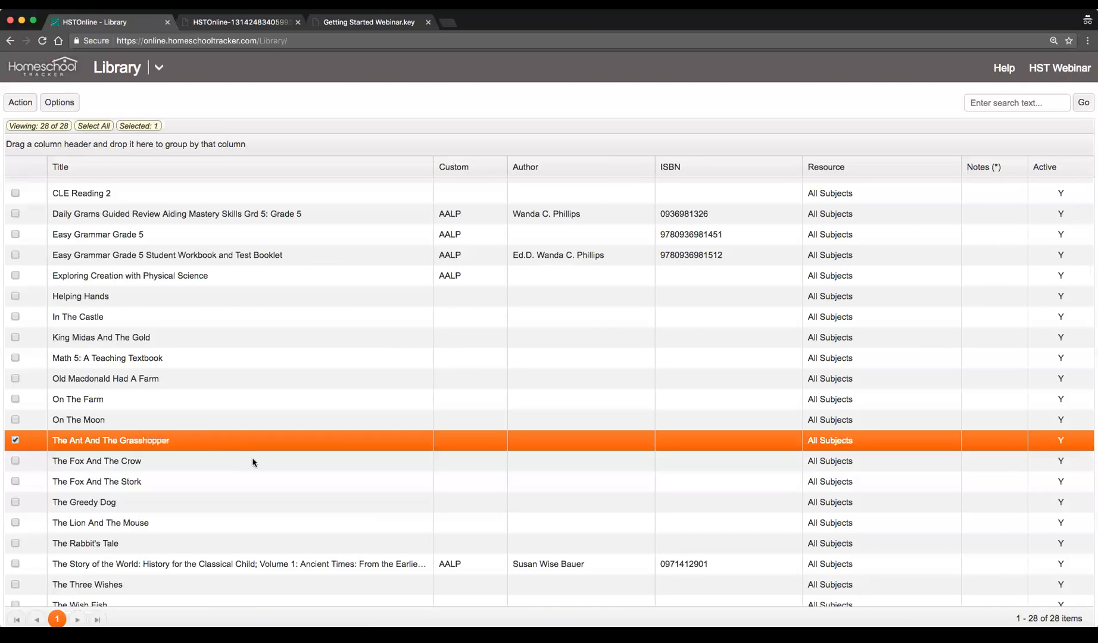
left_click(201, 461)
left_click(211, 483)
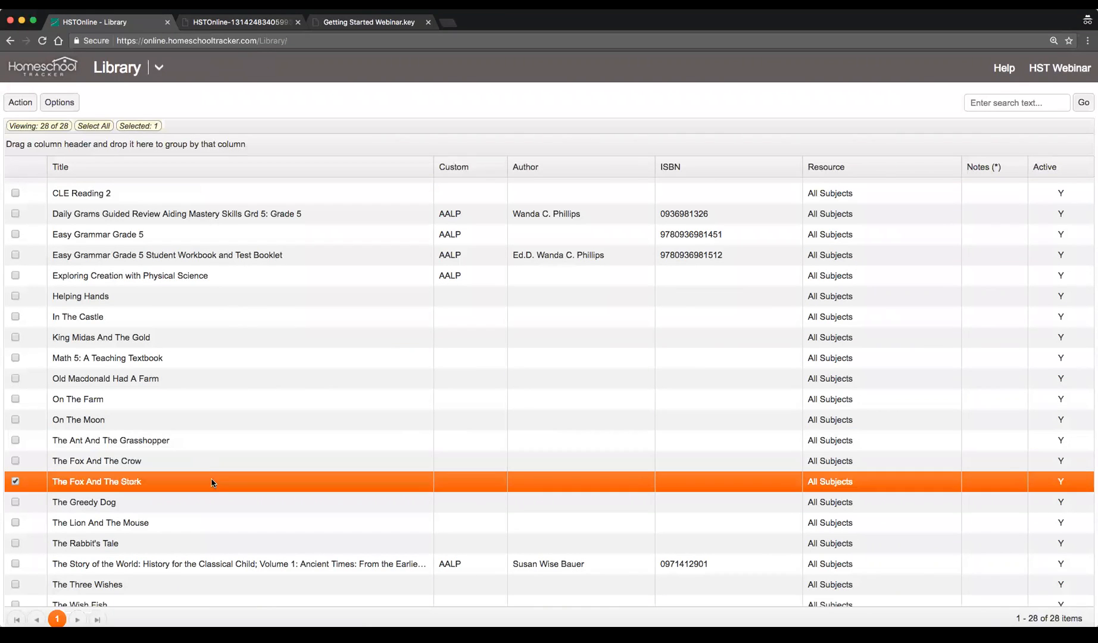
Open The Fox And The Crow library item, inspect its record details, and cancel without saving
double_click(207, 462)
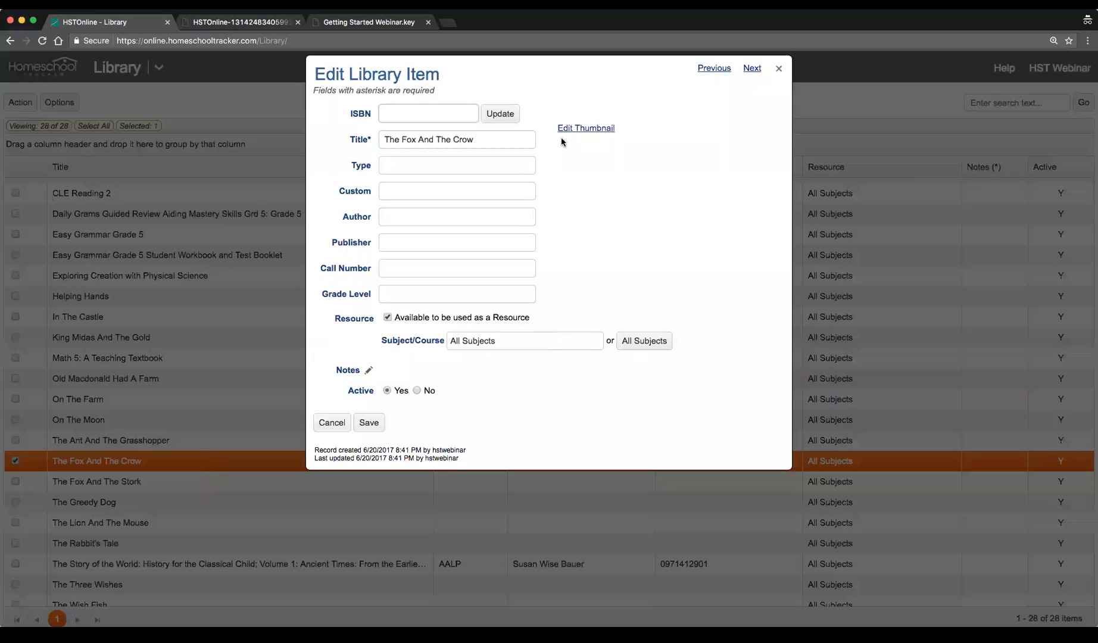
left_click(336, 423)
double_click(378, 458)
left_click_drag(314, 450, 462, 453)
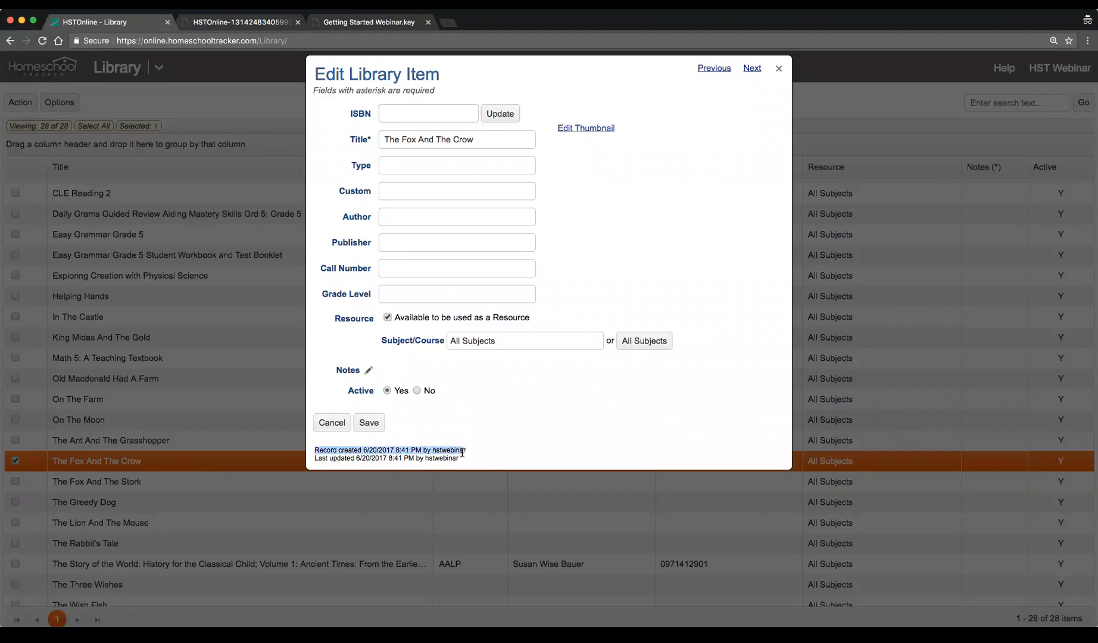
left_click(320, 424)
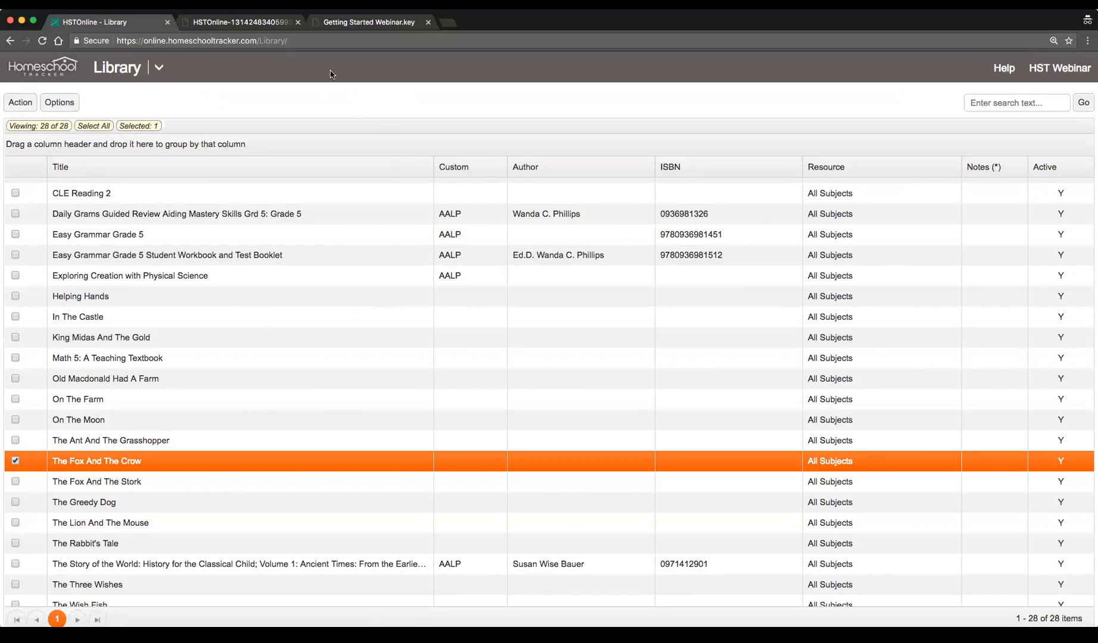
Return to the Daily Task List report, set the date range to end on 6/26/2017, and generate the report
left_click(230, 23)
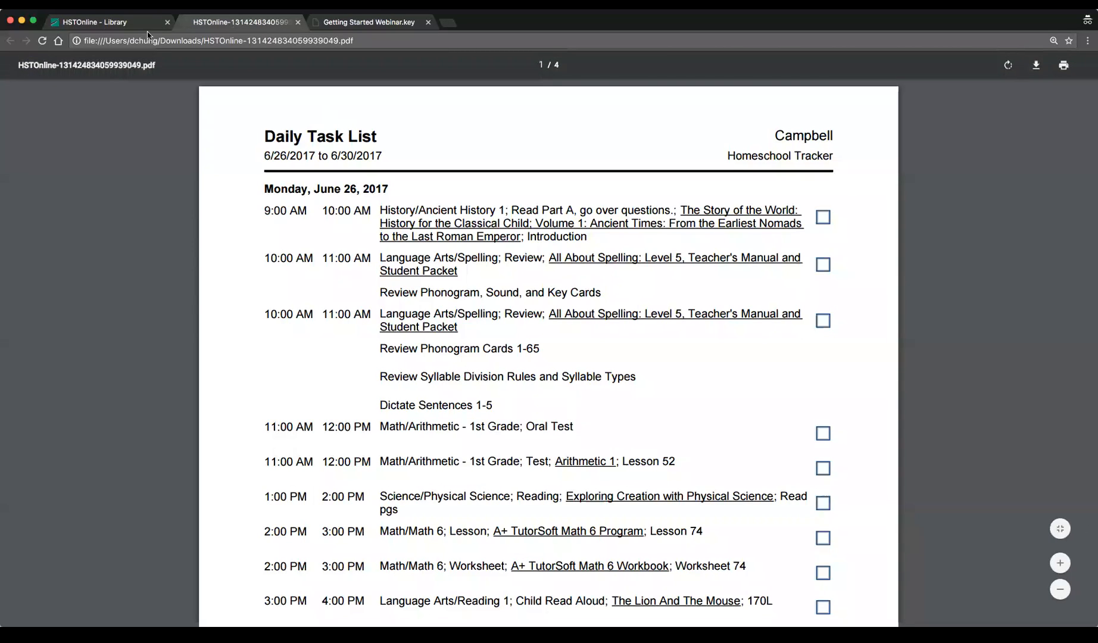
left_click(101, 24)
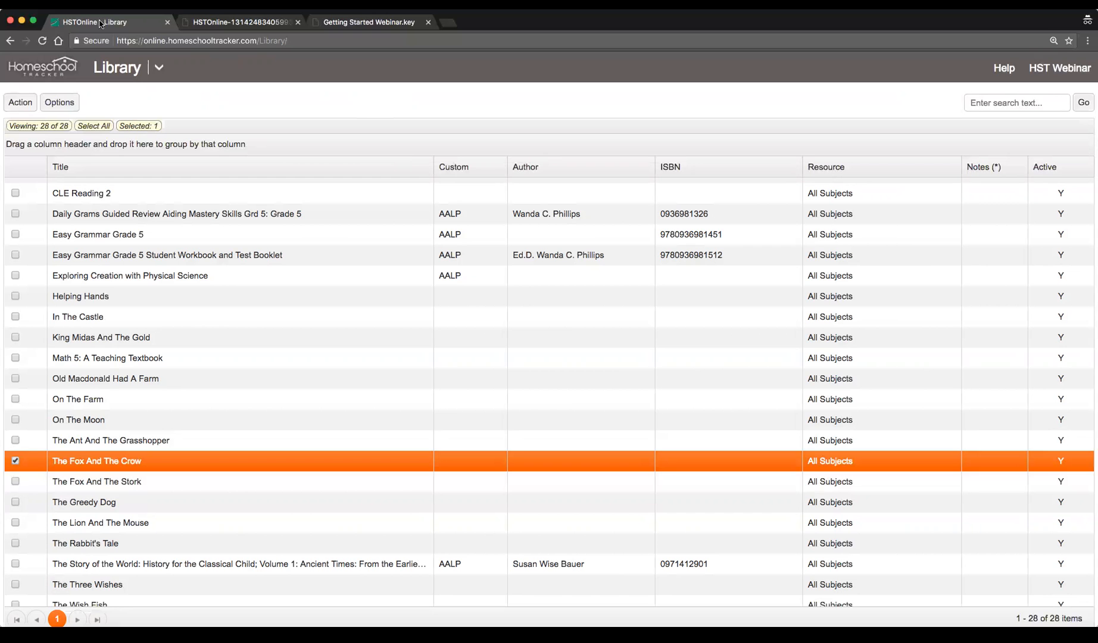
left_click(157, 70)
left_click(225, 152)
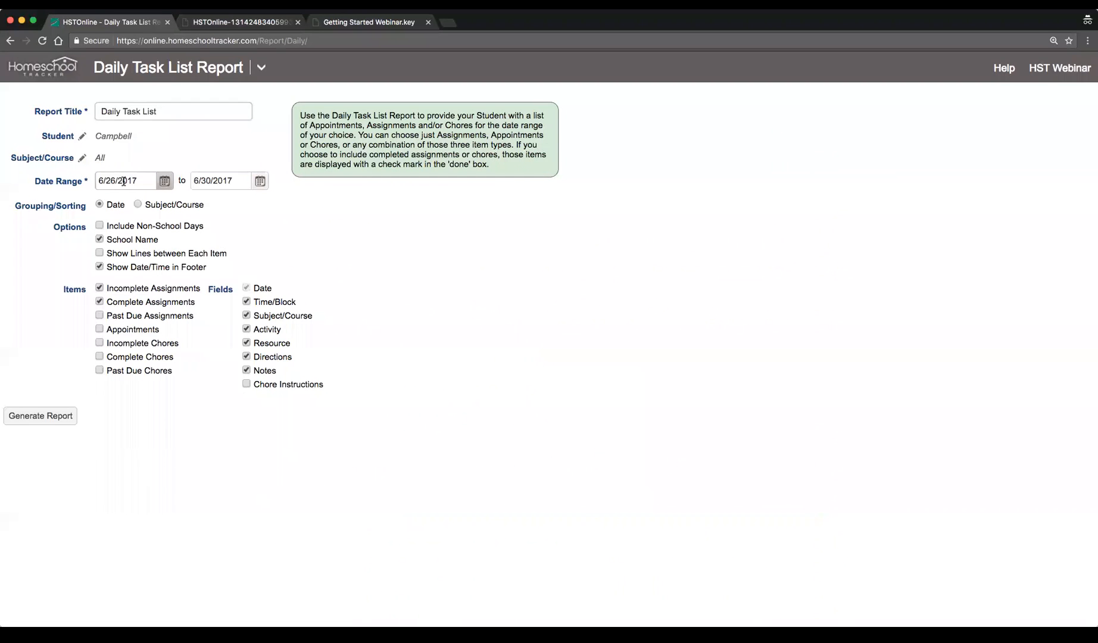
left_click(259, 180)
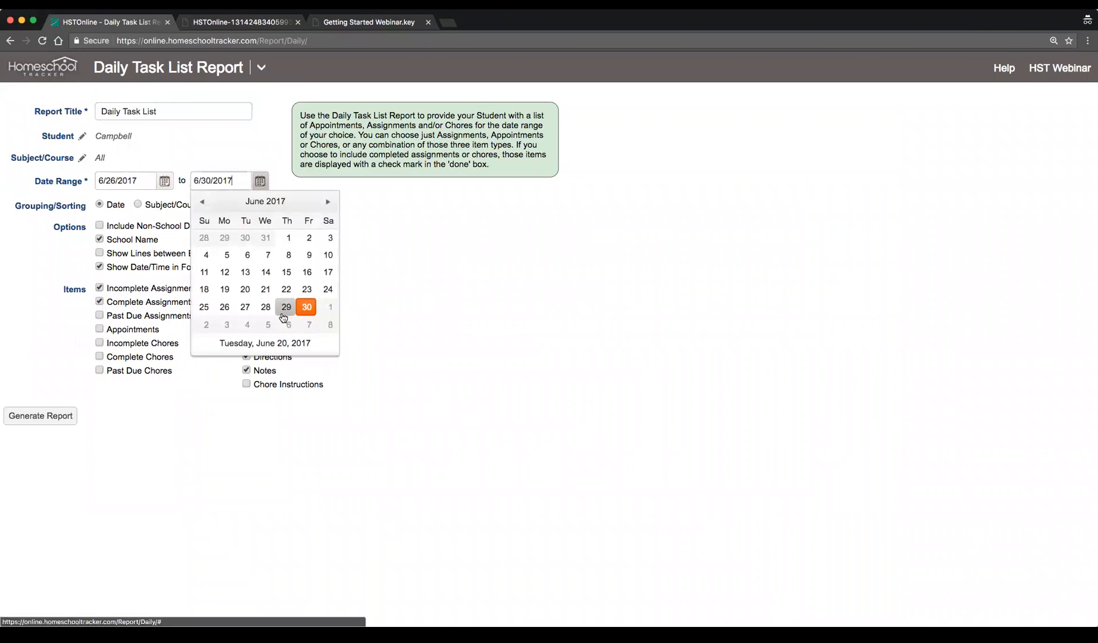
left_click(224, 307)
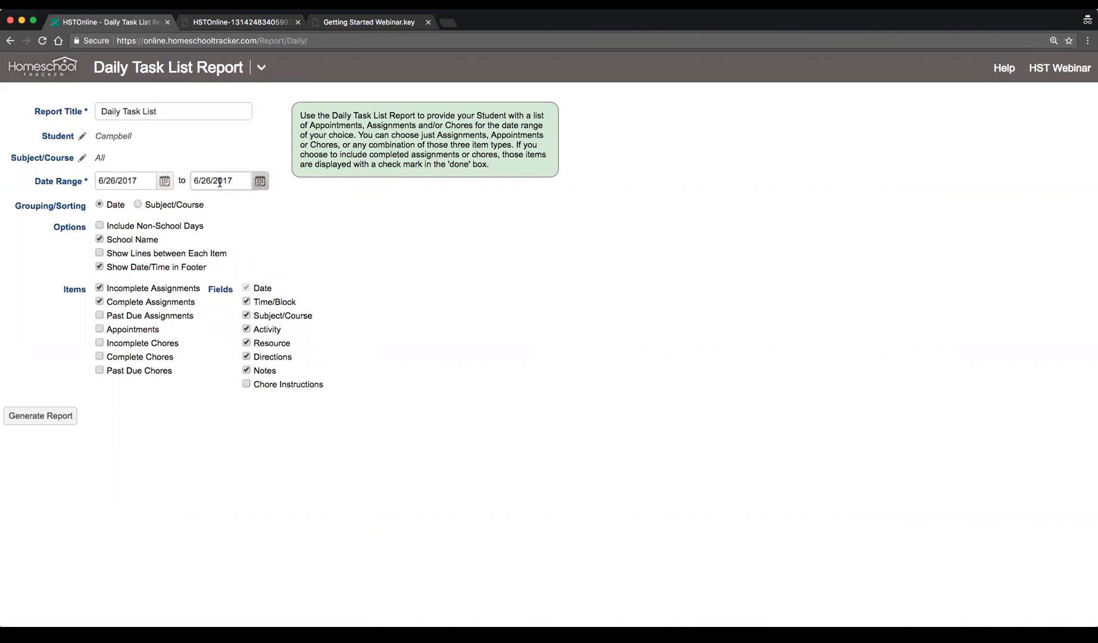
left_click(46, 415)
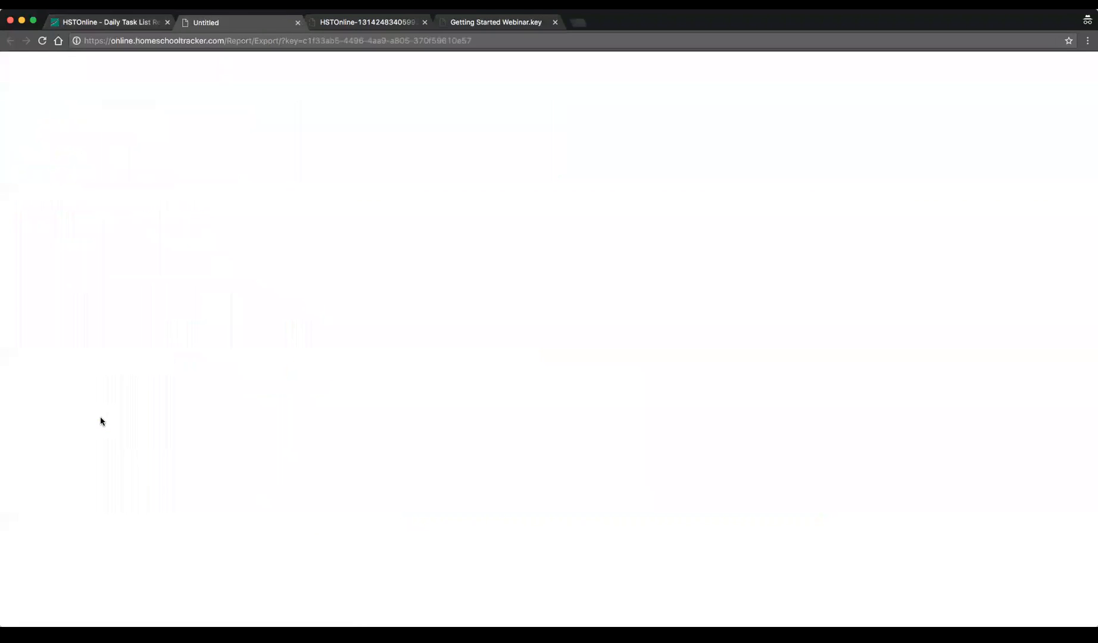
Open the generated one-day task list PDF, scroll through it, and close its tab
left_click(65, 629)
scroll(443, 392, "down", 2)
scroll(443, 391, "up", 2)
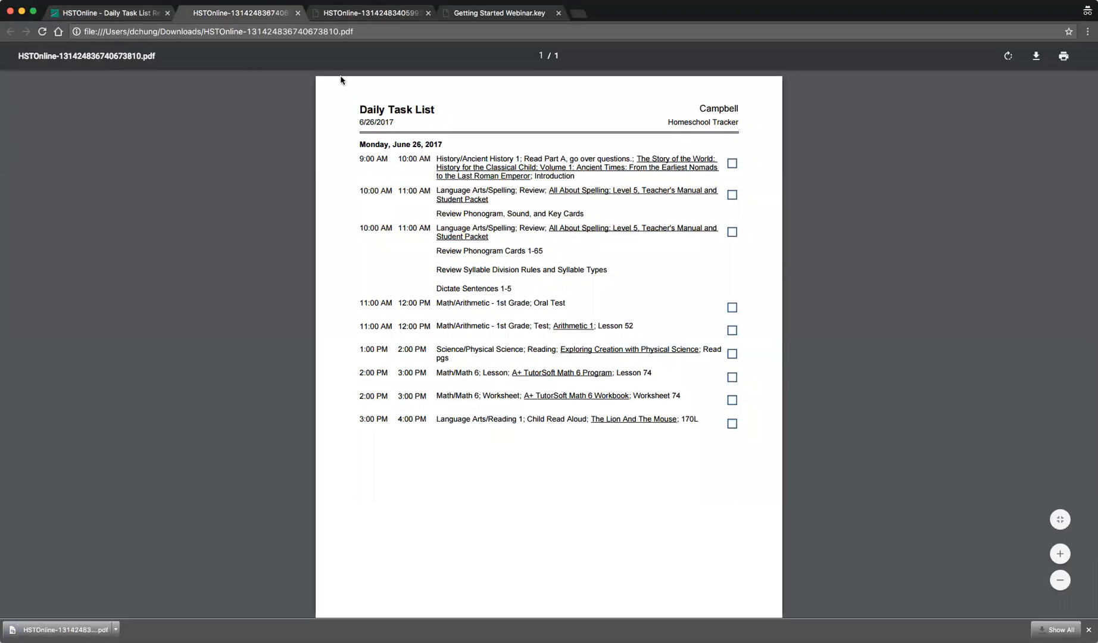
left_click(297, 13)
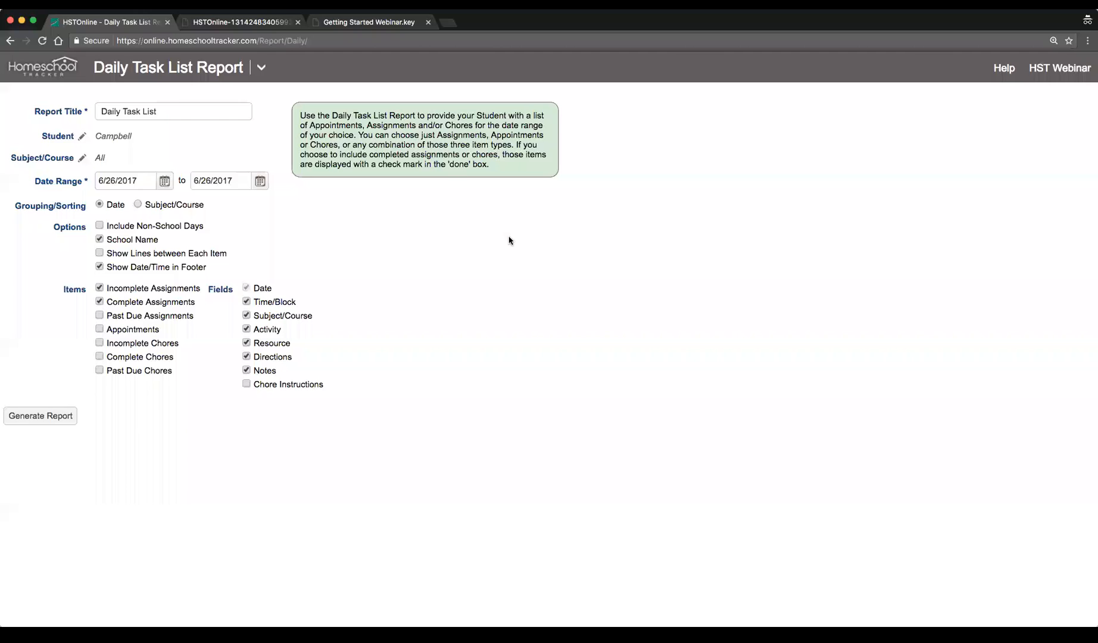
View the Agenda calendar for the week, then open the Agenda list view
left_click(261, 68)
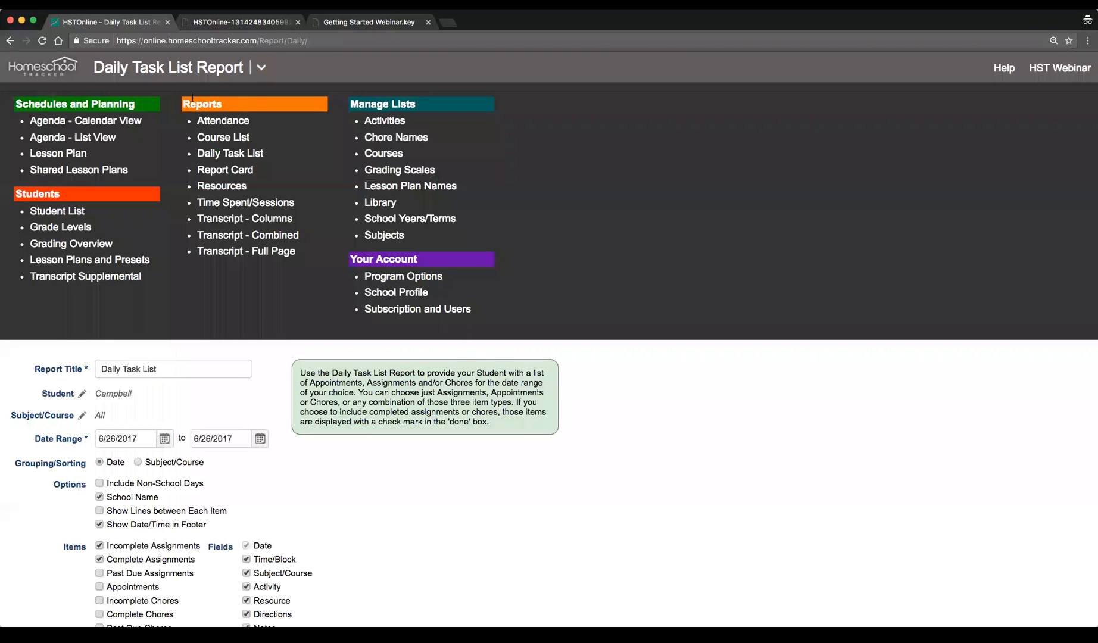
left_click(94, 126)
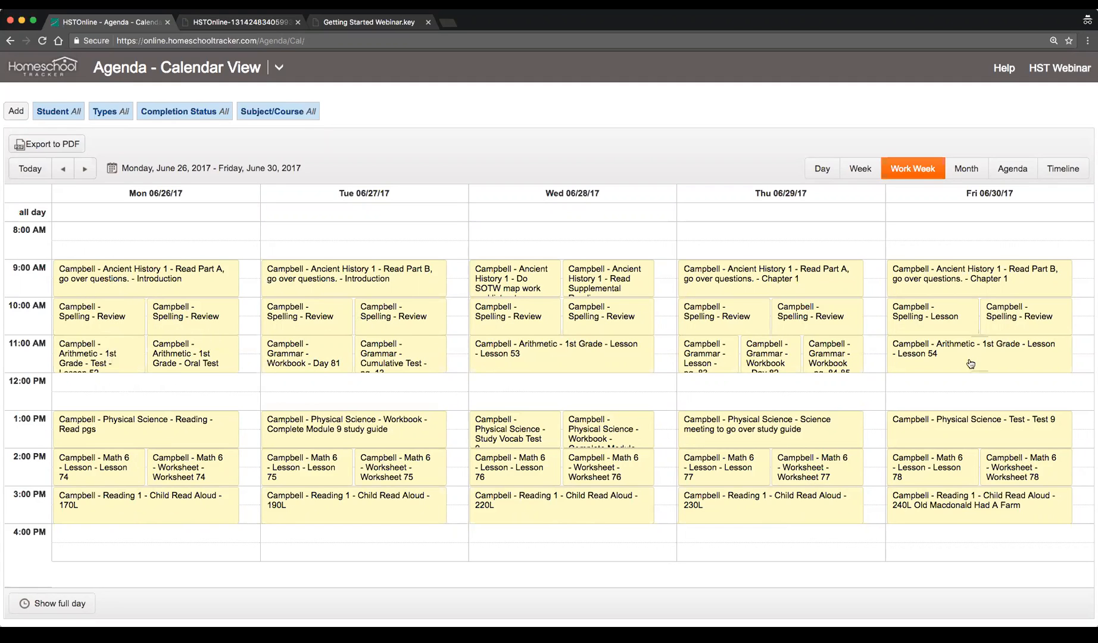
left_click(285, 72)
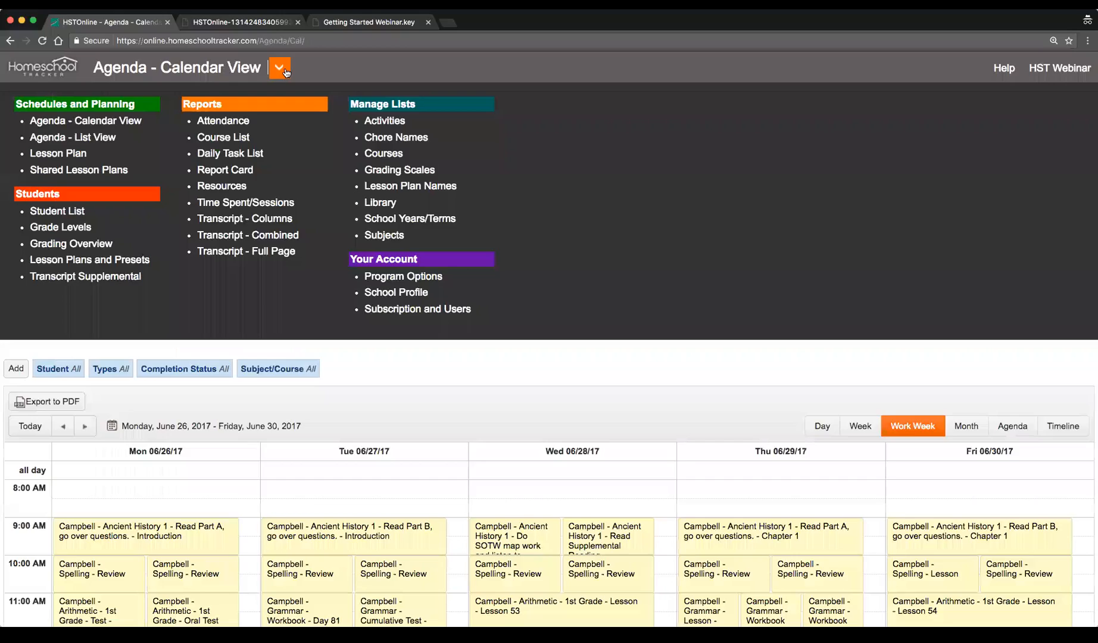
left_click(68, 142)
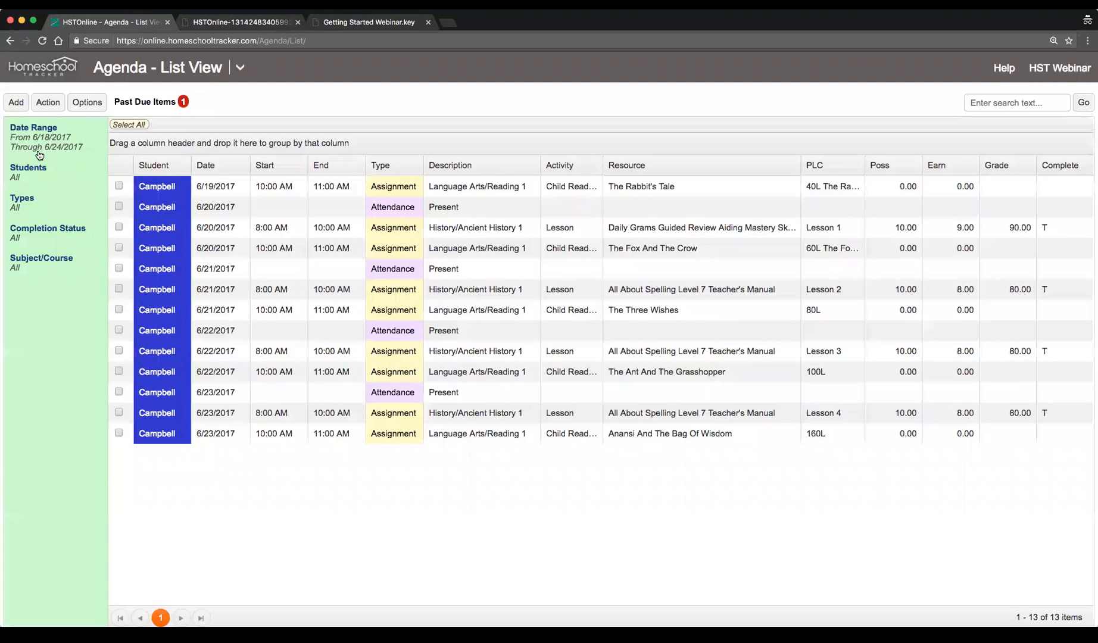
Set the agenda list's date range to Next Week
left_click(39, 150)
left_click(280, 139)
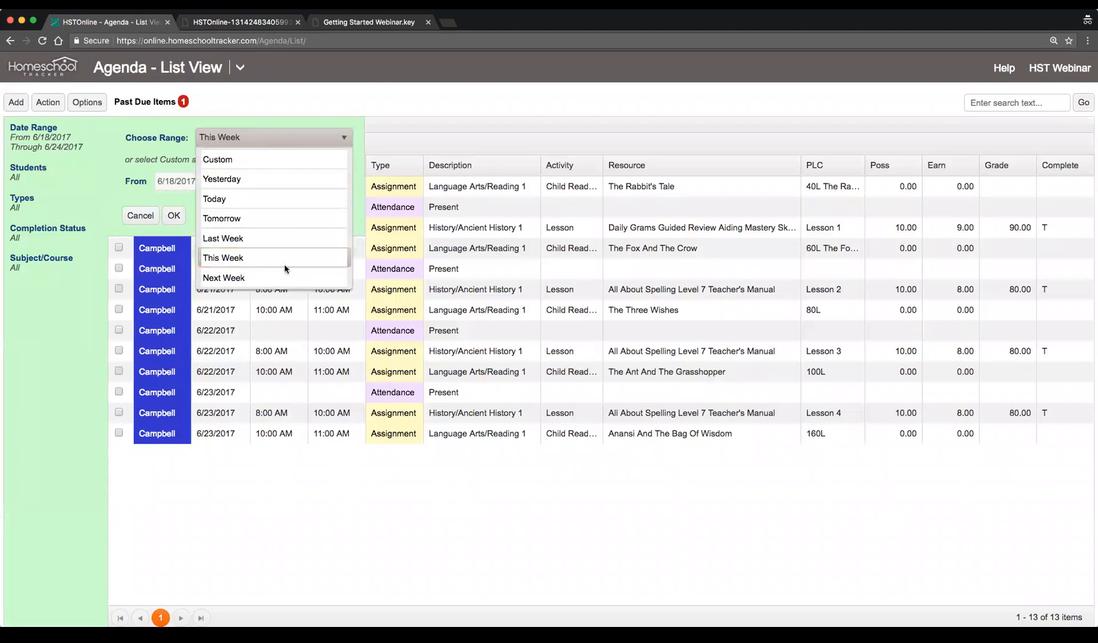
left_click(228, 278)
left_click(174, 215)
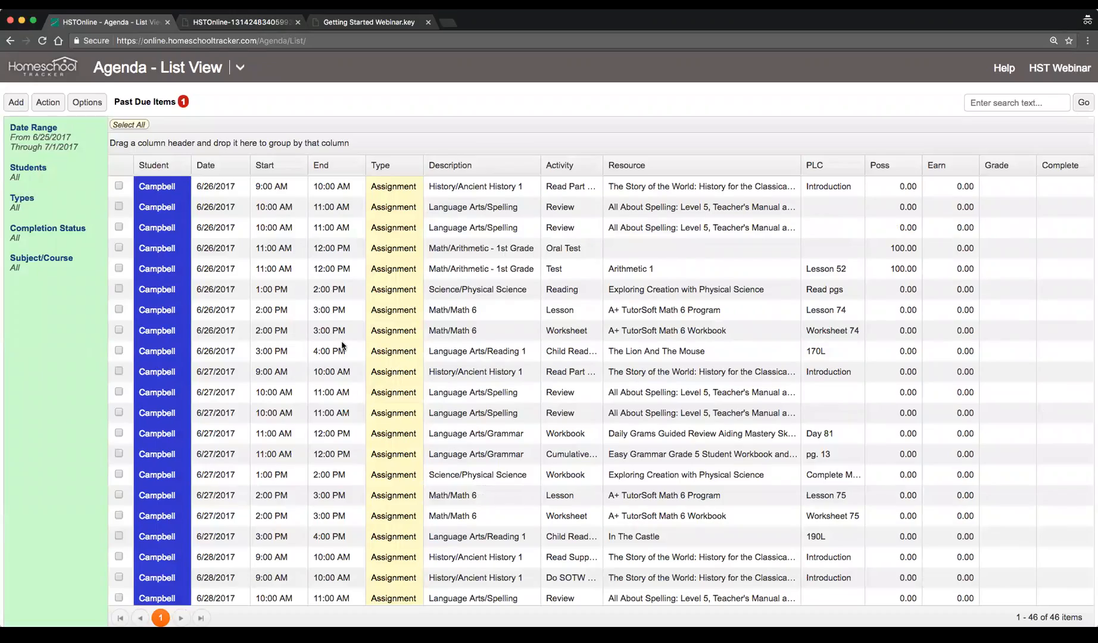
Select all assignments listed for next week and start rescheduling them
scroll(342, 345, "down", 5)
scroll(347, 352, "up", 10)
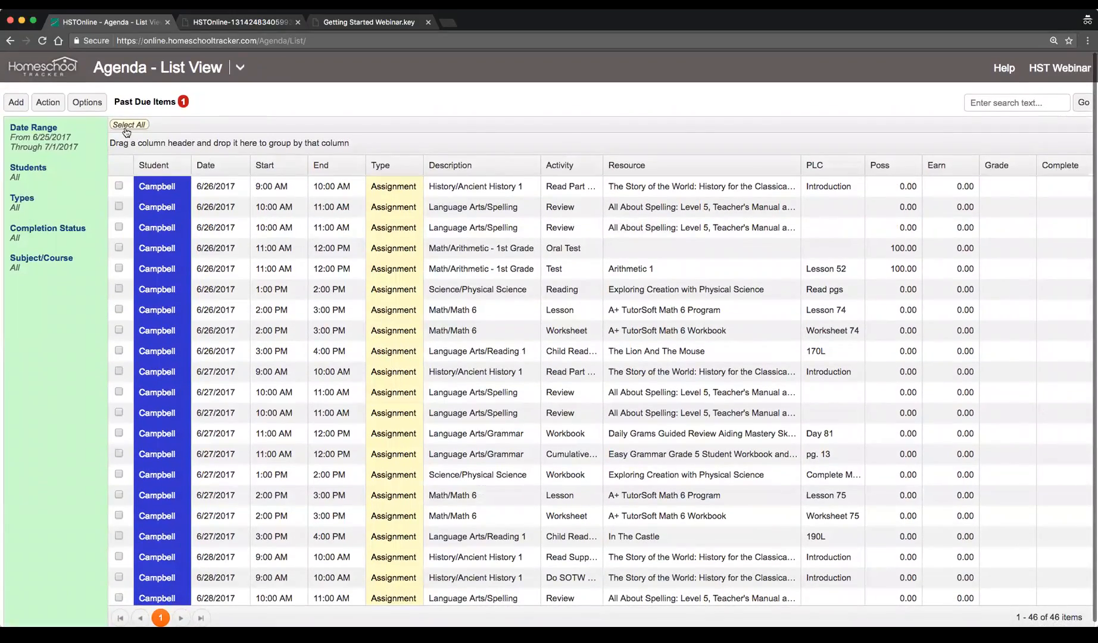
left_click(127, 126)
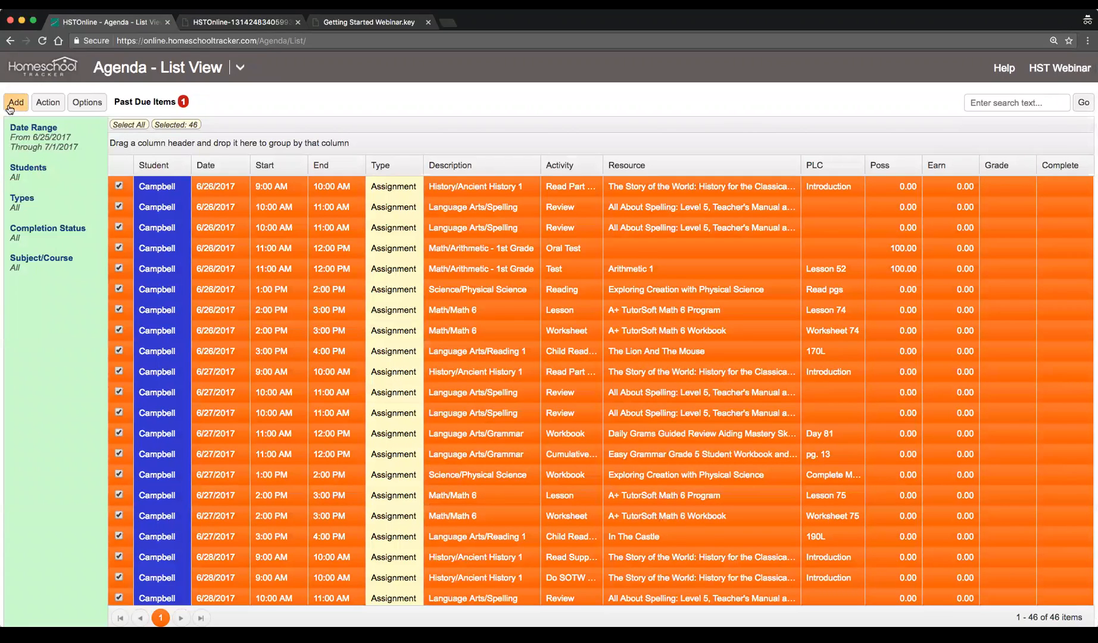
left_click(48, 102)
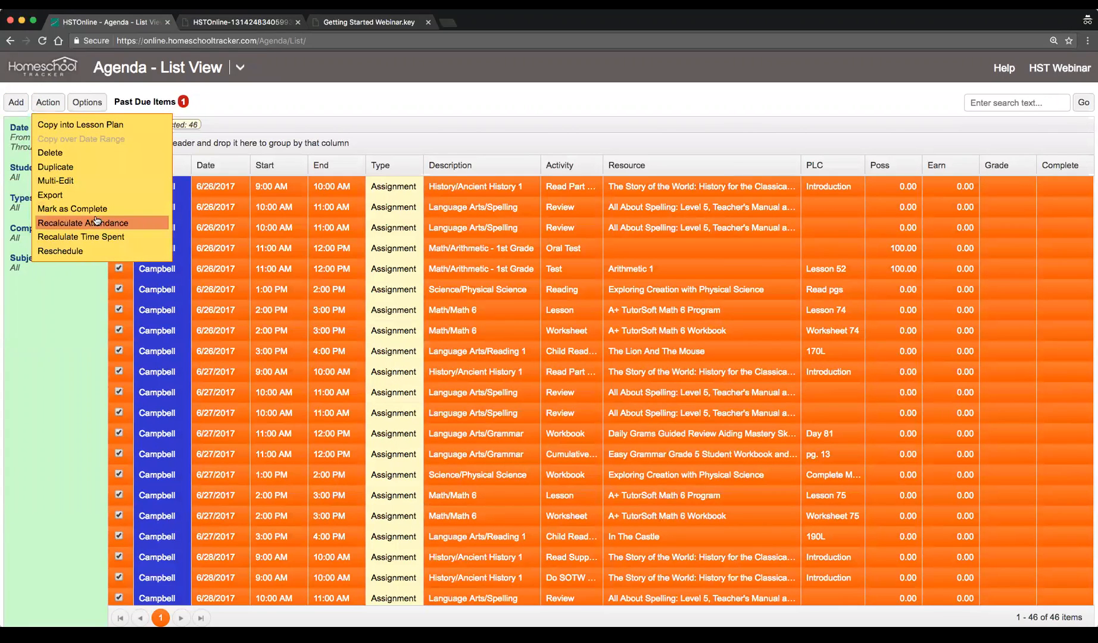
left_click(60, 251)
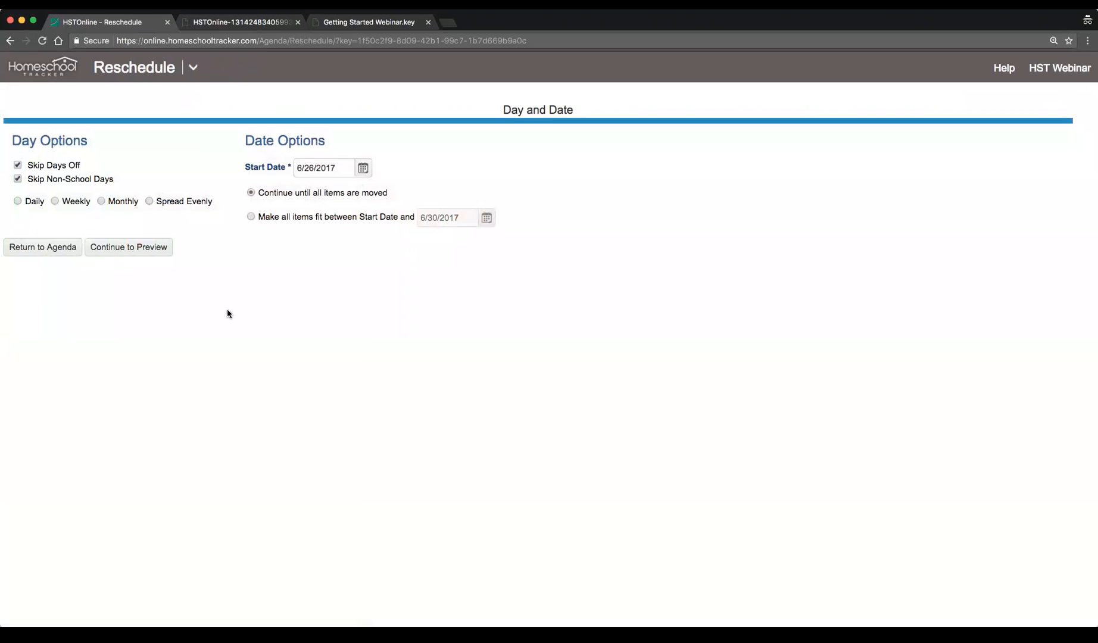
Set the reschedule start date to 6/27/2017 and continue to the preview
left_click(364, 170)
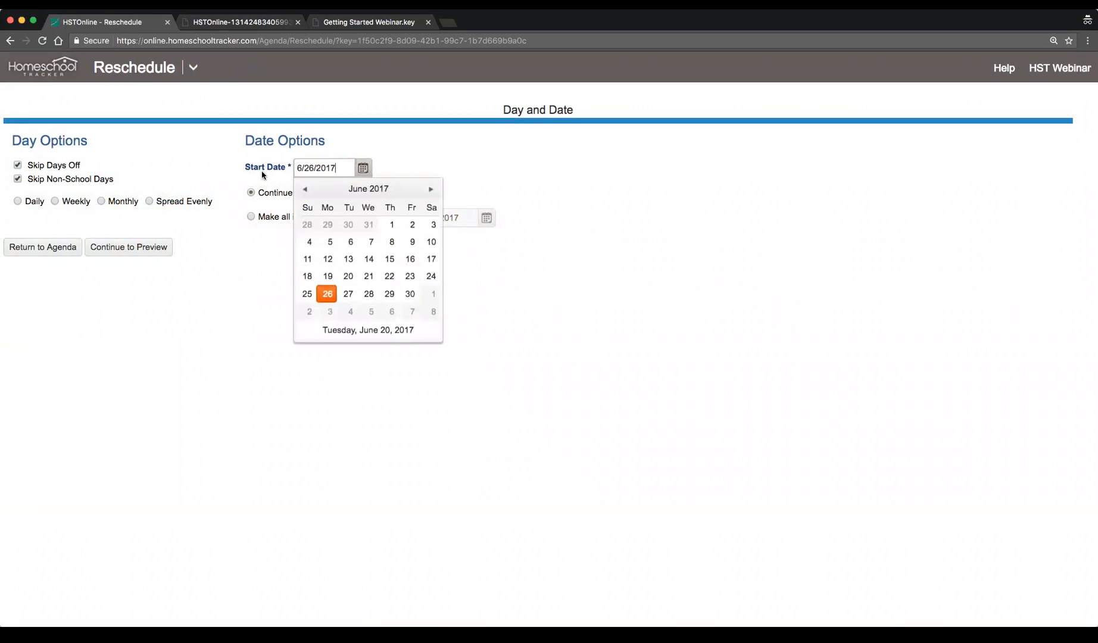
left_click(349, 294)
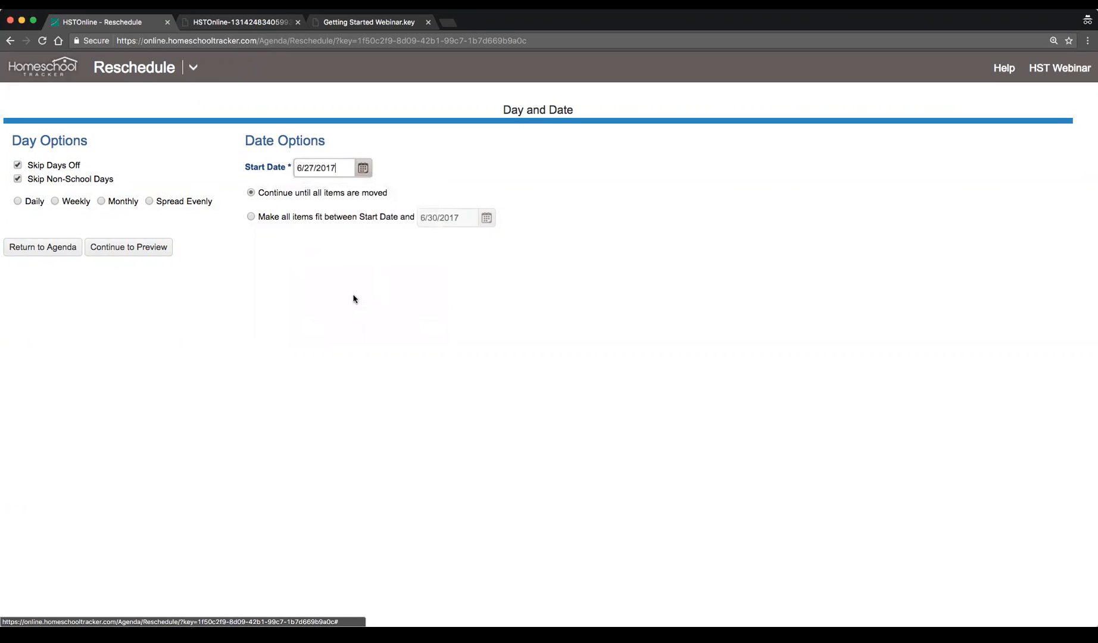
left_click(127, 247)
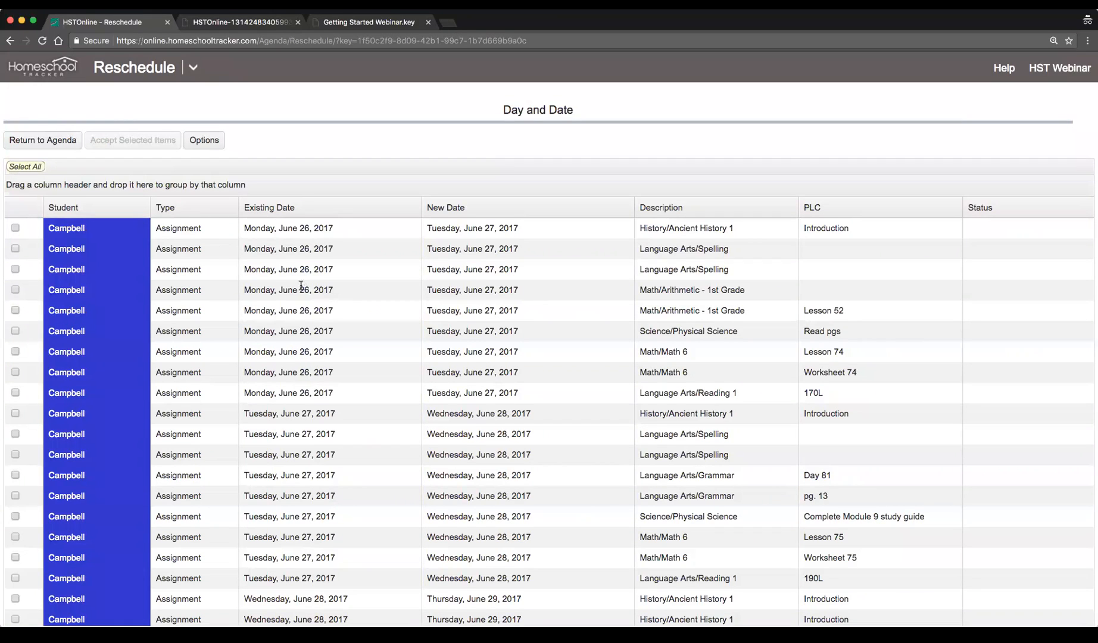
Select previewed assignments, then select all of them and accept the selected items
left_click(250, 229)
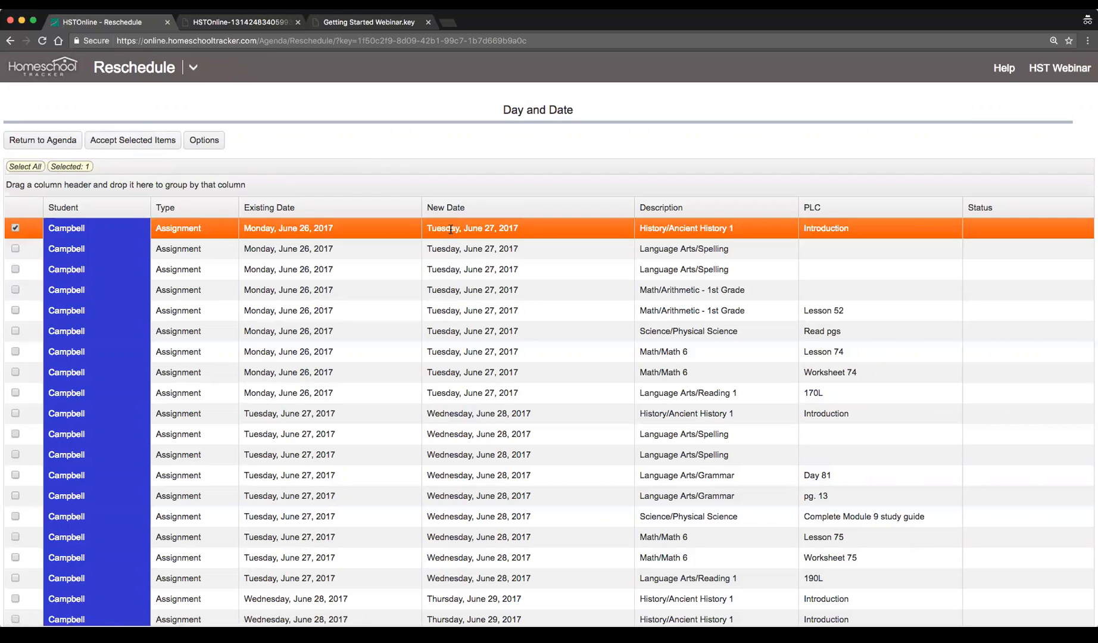
scroll(260, 322, "down", 3)
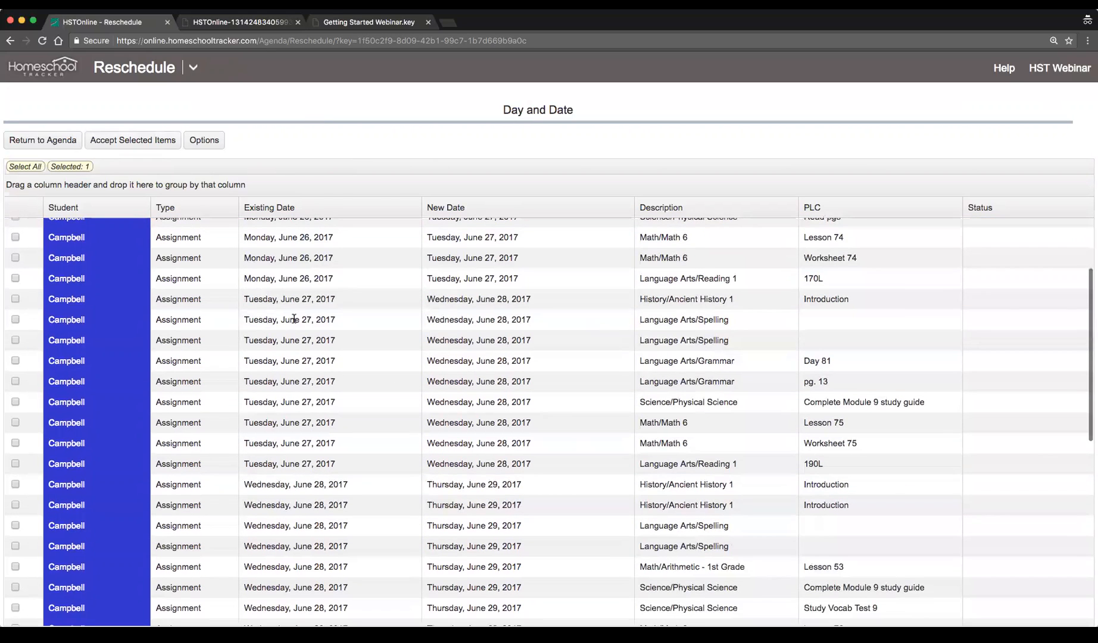
left_click(296, 300)
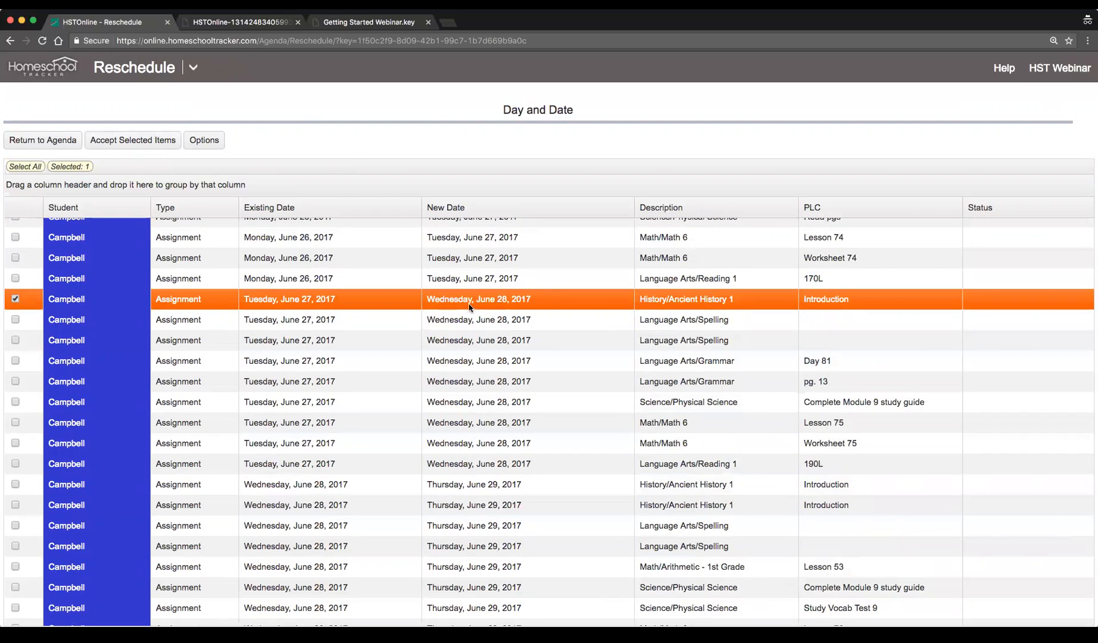
scroll(158, 327, "up", 3)
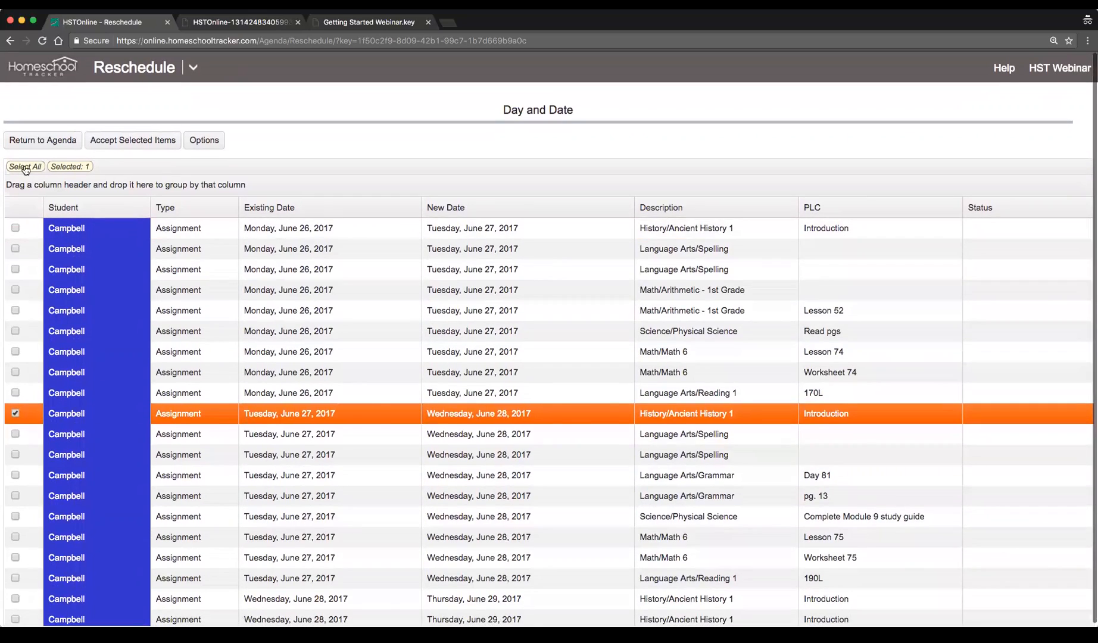
left_click(25, 167)
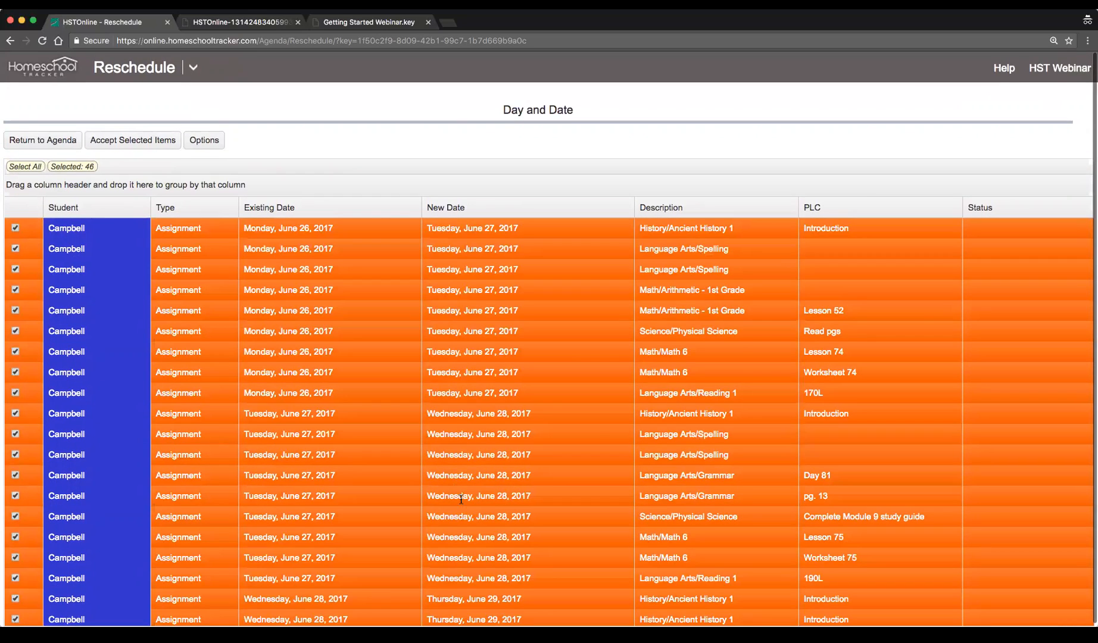
left_click(127, 144)
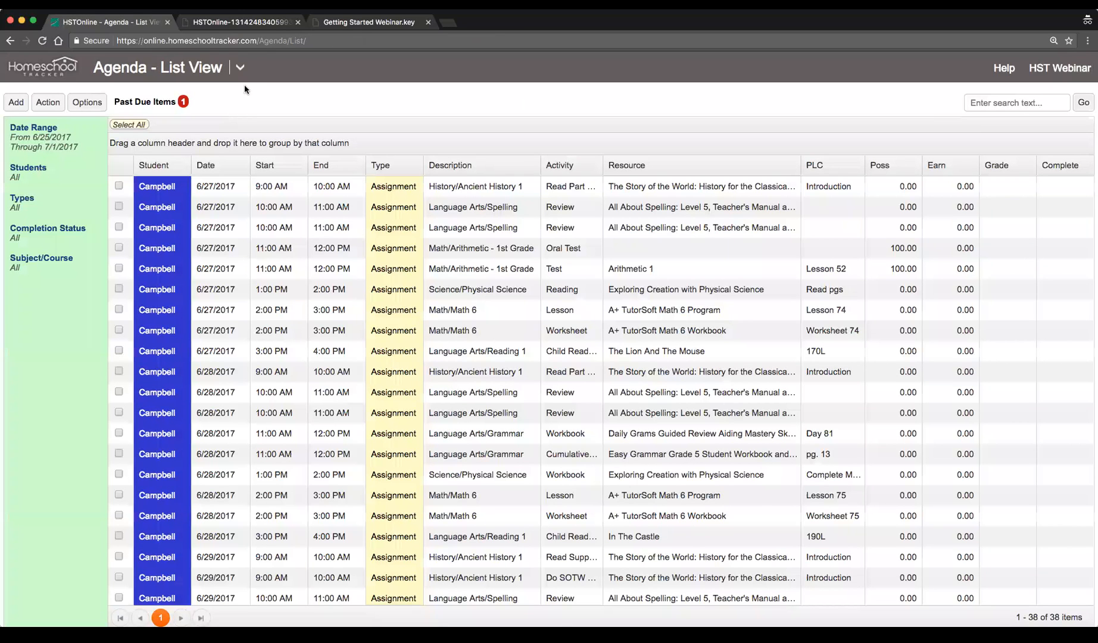
Open the Agenda calendar view and check the rescheduled assignments in the following work week and the current one
left_click(238, 71)
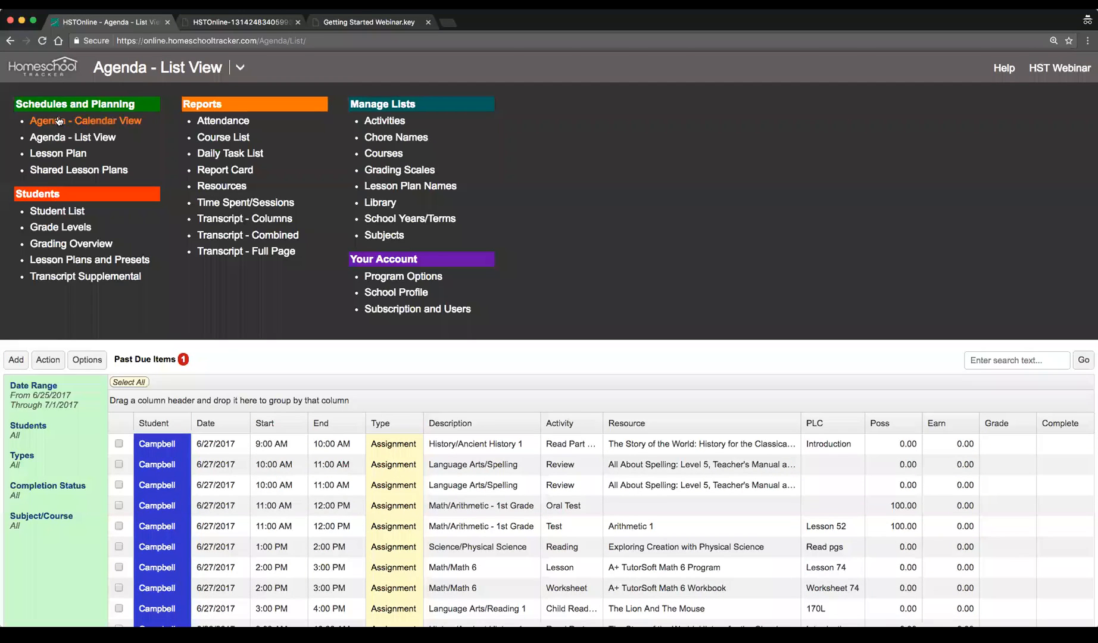
left_click(116, 128)
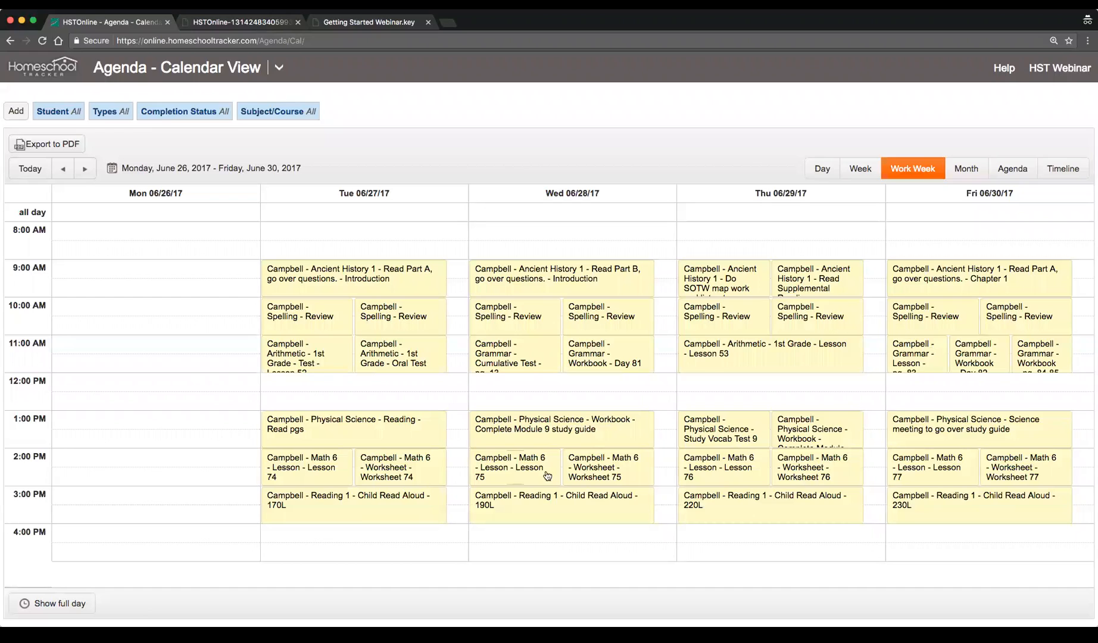
left_click(86, 172)
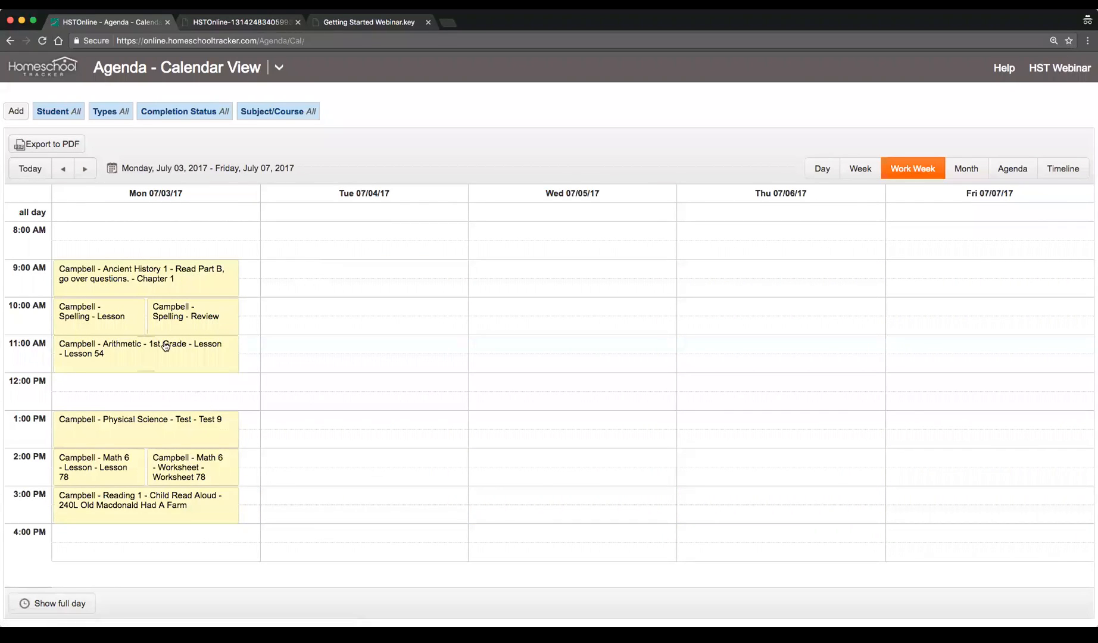
left_click(60, 169)
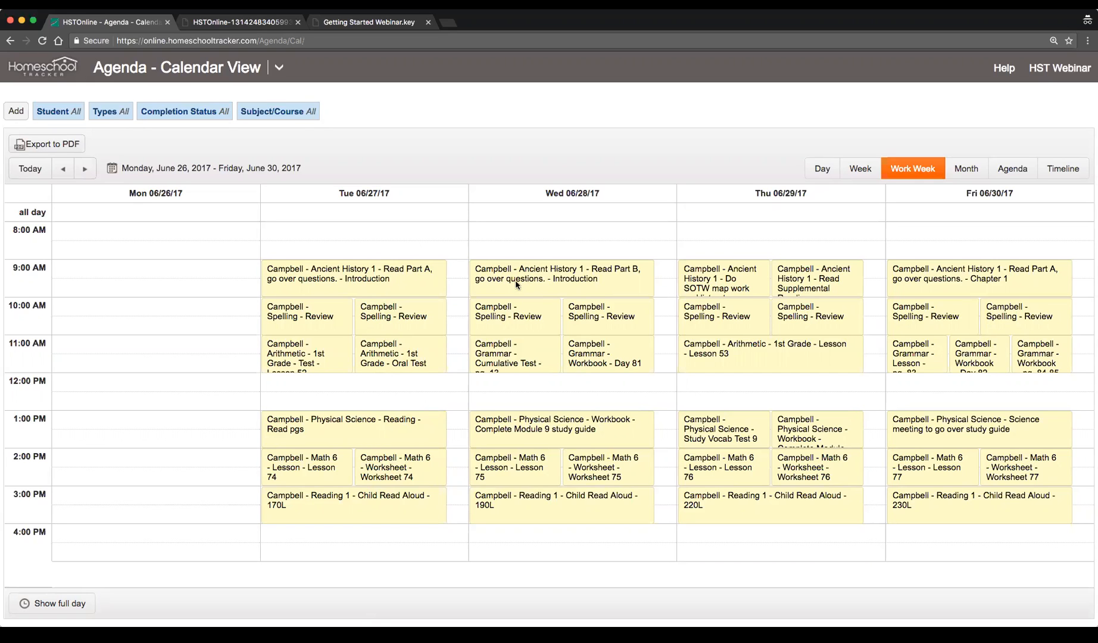
Open Subscription and Users and review the student user accounts listed there
left_click(278, 70)
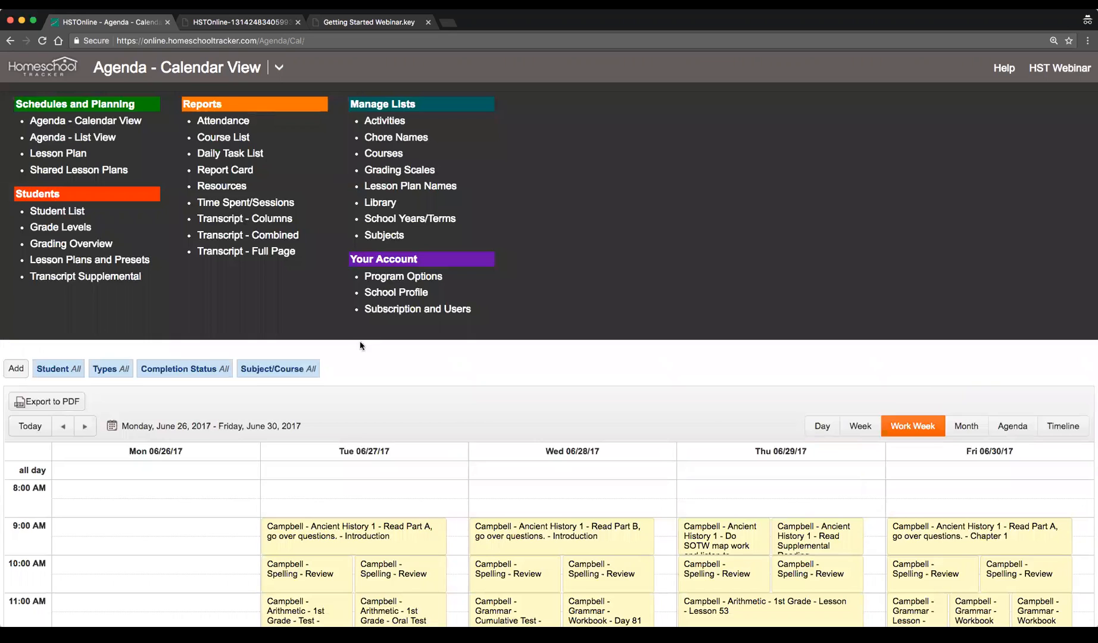
left_click(452, 314)
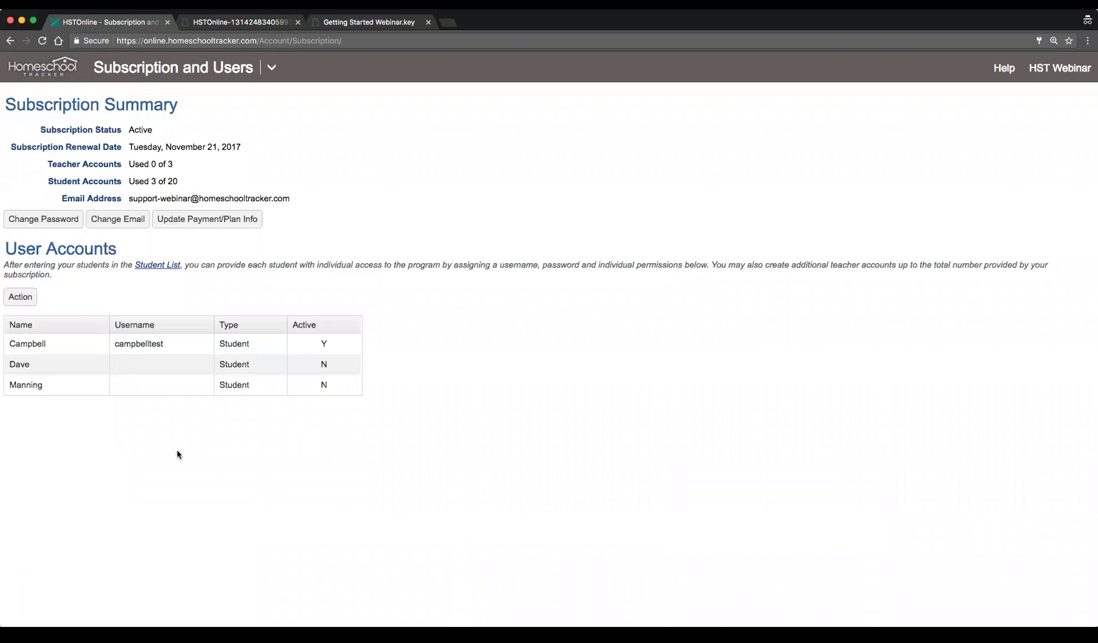
left_click(62, 345)
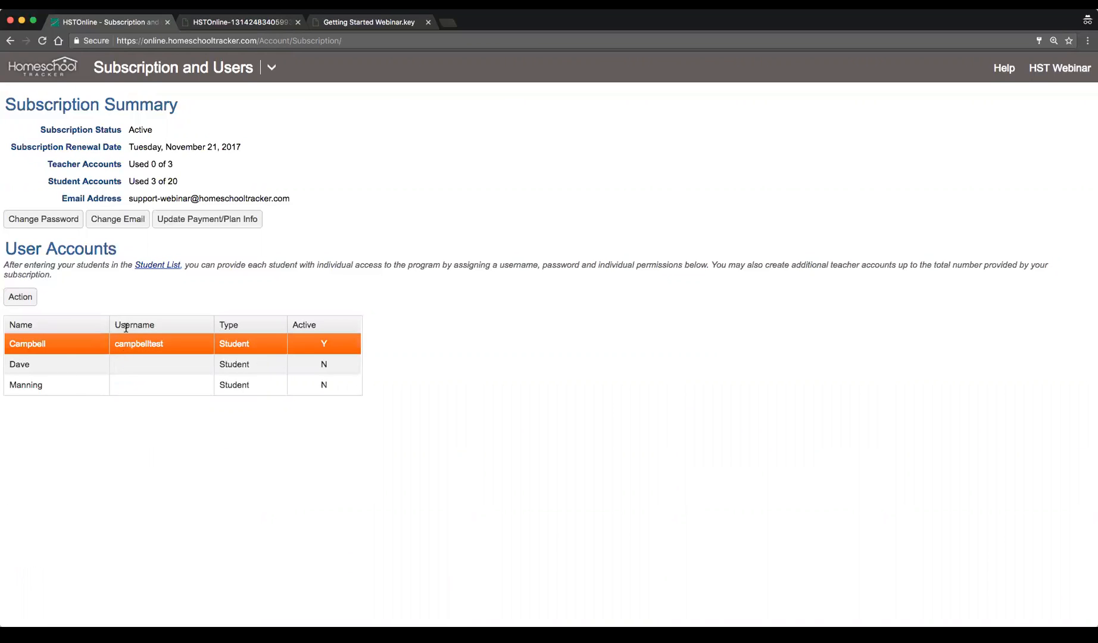
left_click(65, 384)
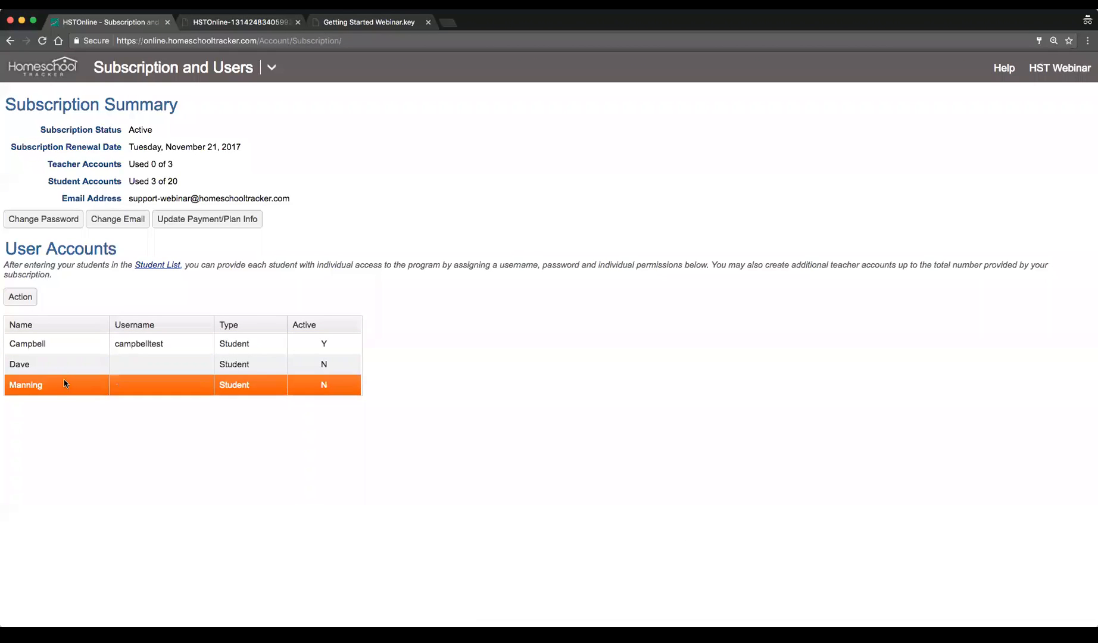
left_click(62, 368)
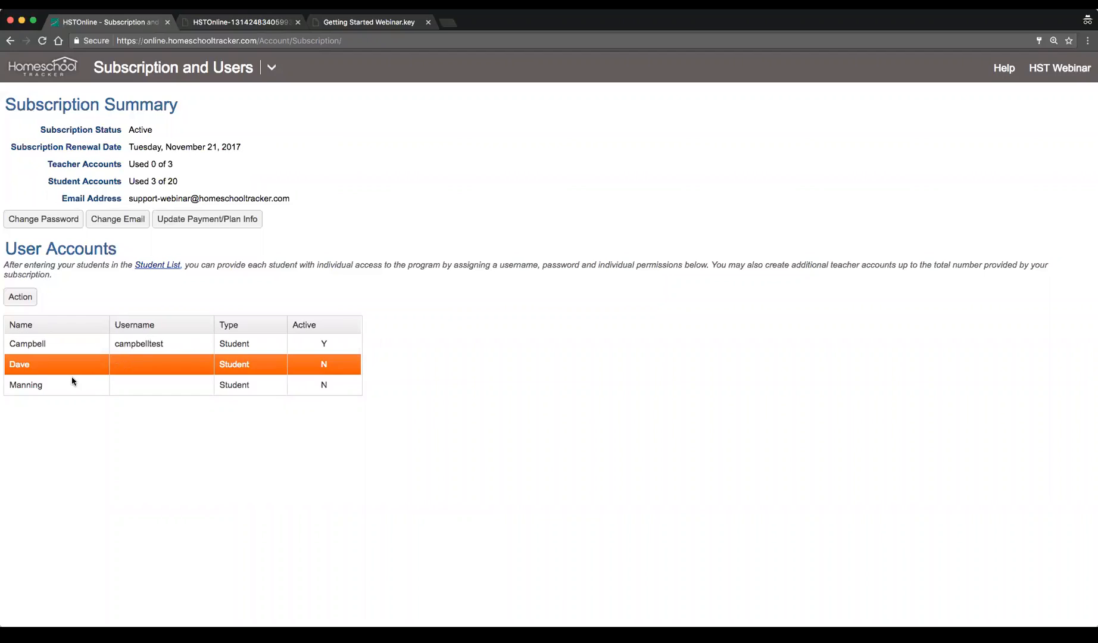
left_click(28, 385)
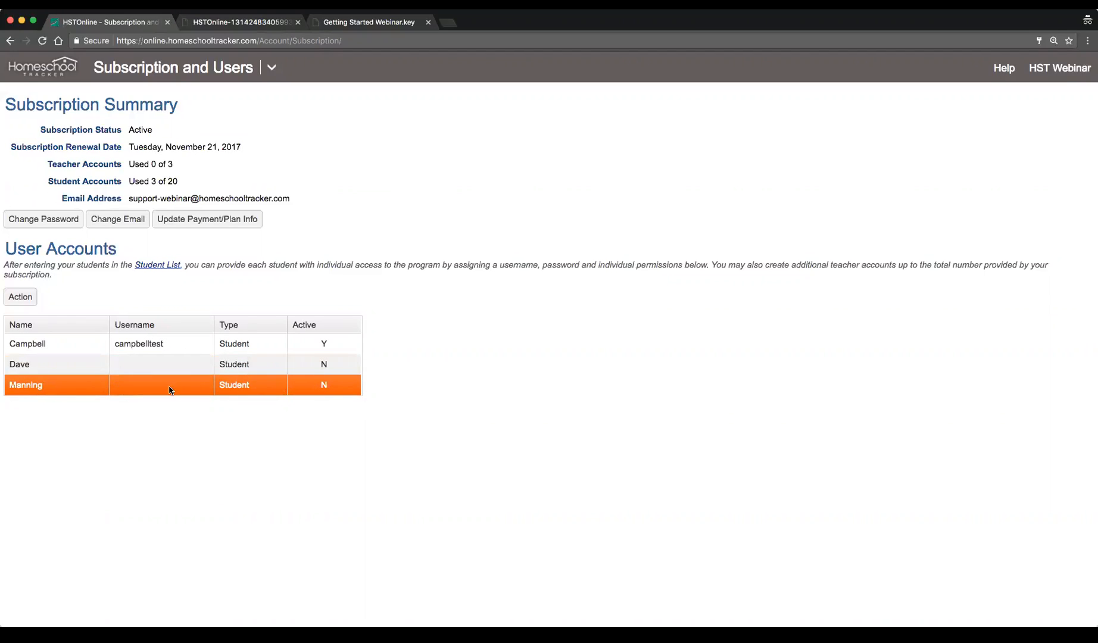
double_click(68, 391)
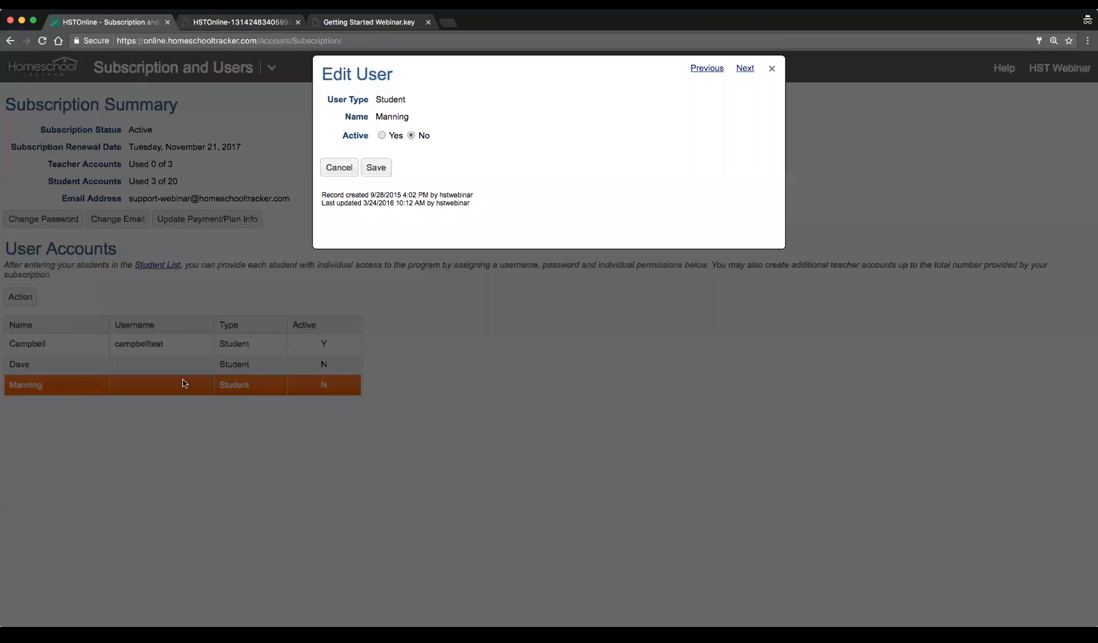
left_click(382, 136)
left_click(461, 139)
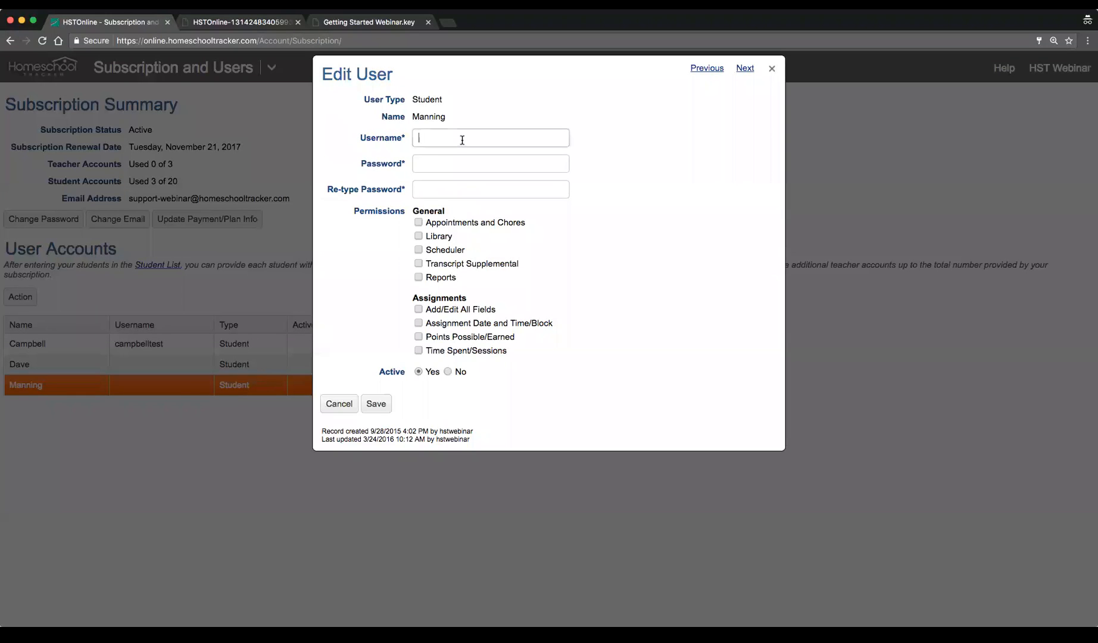
left_click(441, 189)
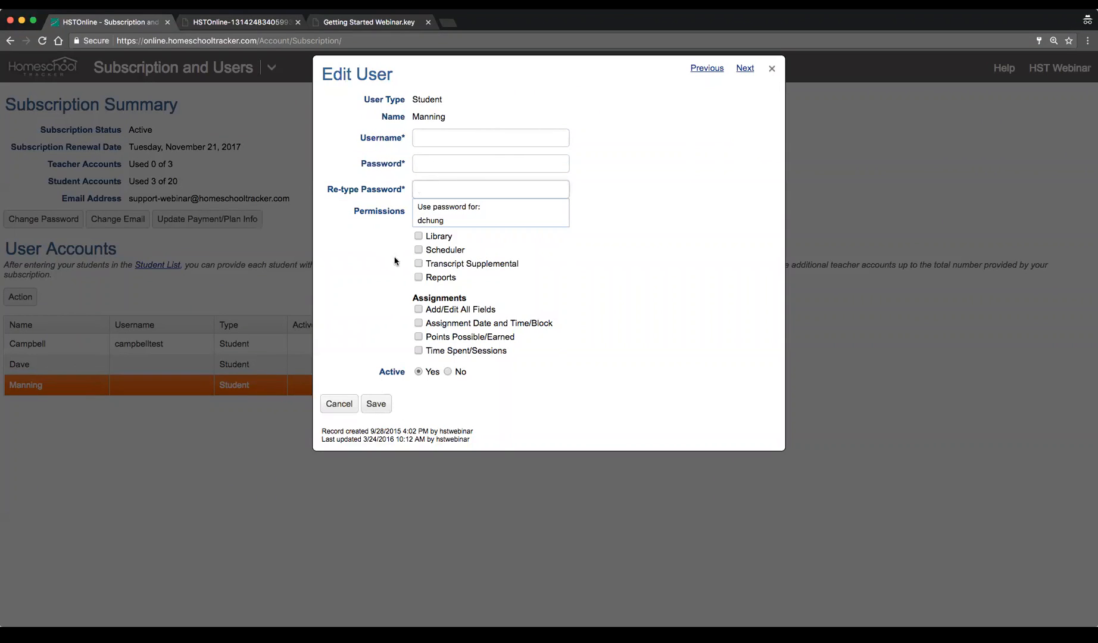
left_click(435, 250)
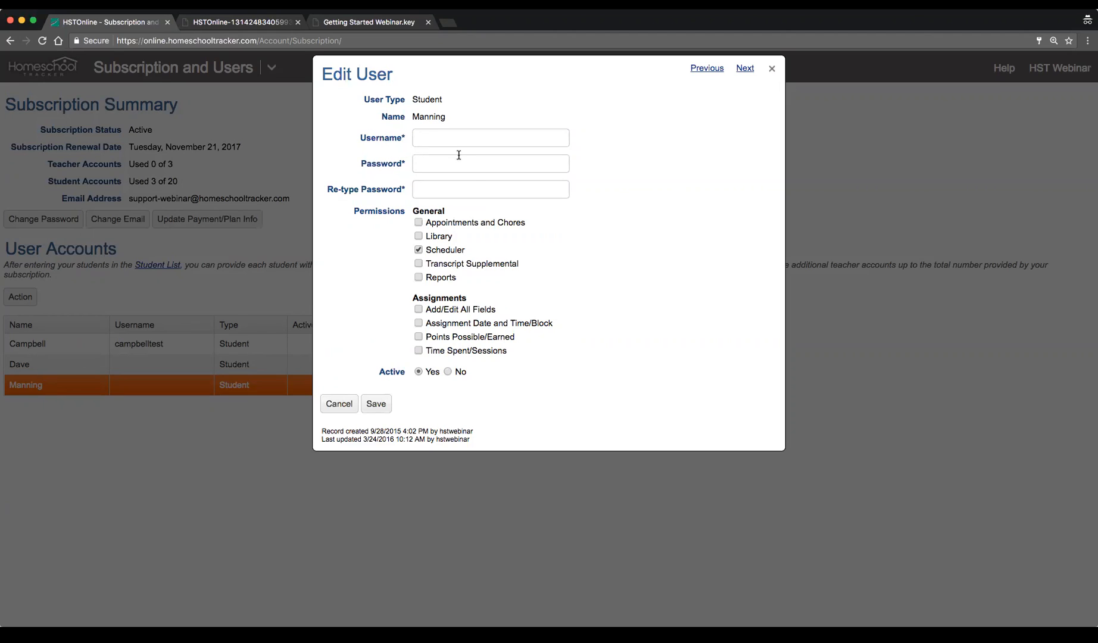
left_click(437, 266)
left_click(436, 282)
left_click(437, 237)
left_click(439, 313)
left_click(436, 312)
left_click(433, 324)
left_click(432, 337)
left_click(440, 353)
left_click(338, 403)
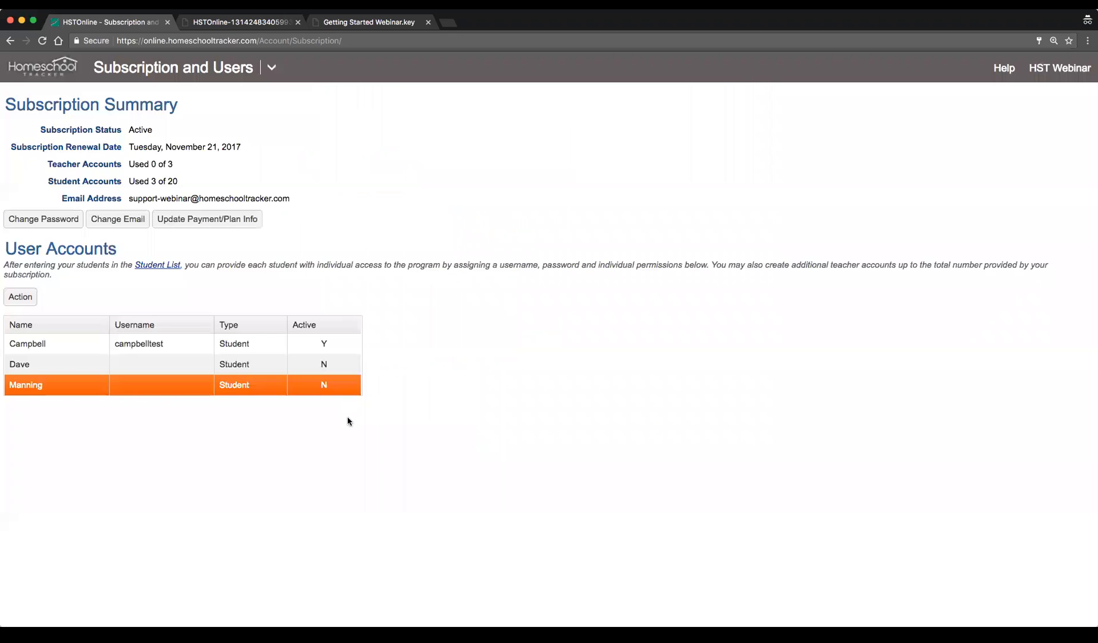
Sign out of the teacher account
left_click(168, 347)
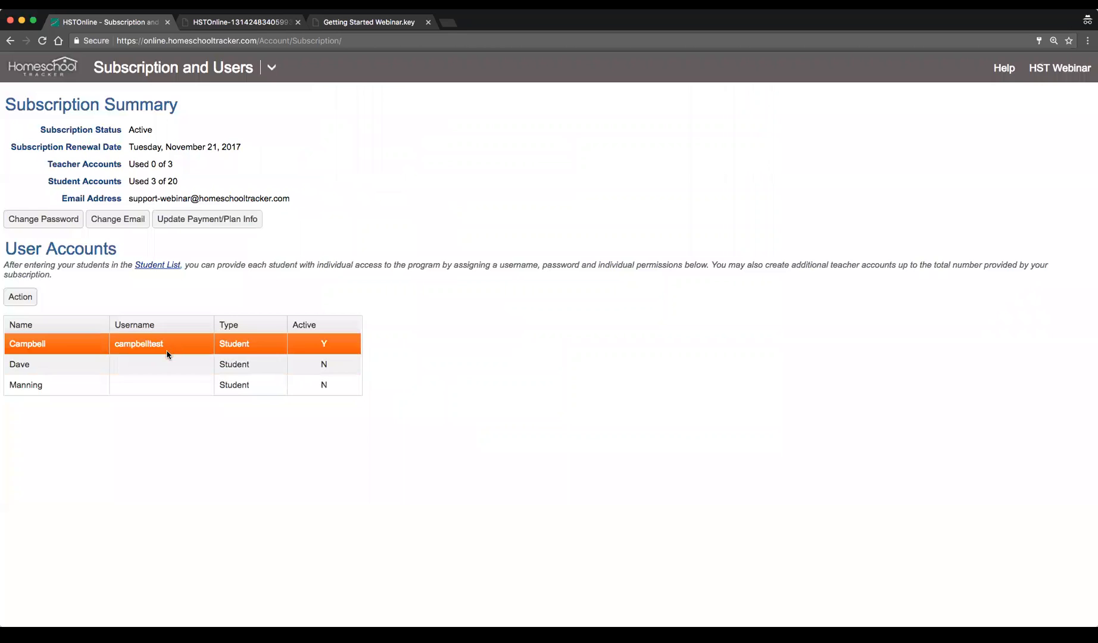
left_click(1059, 68)
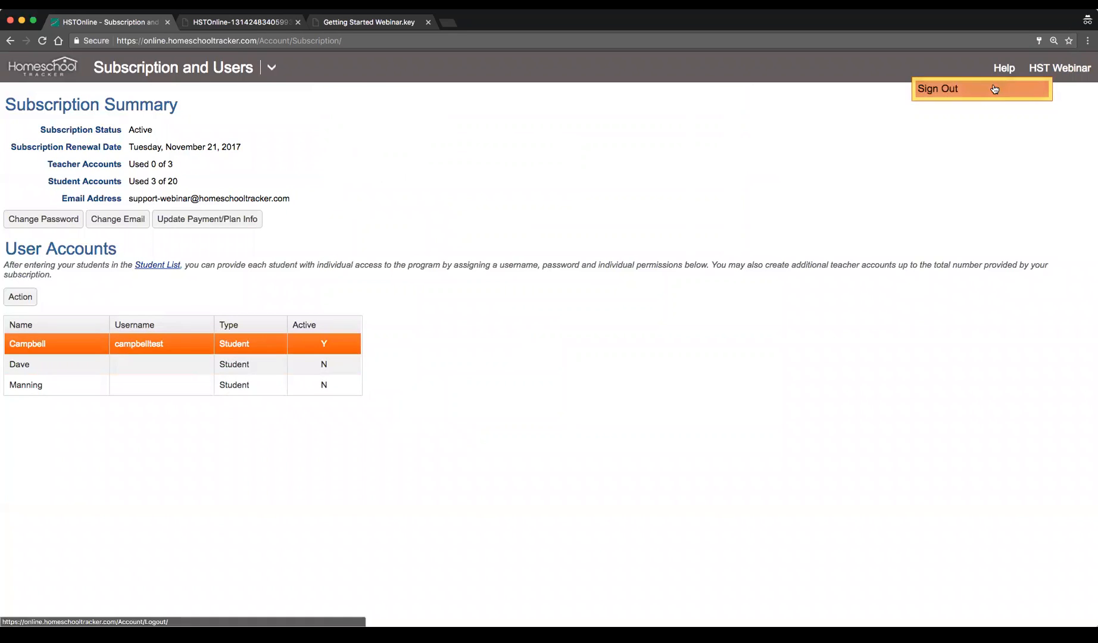
left_click(993, 89)
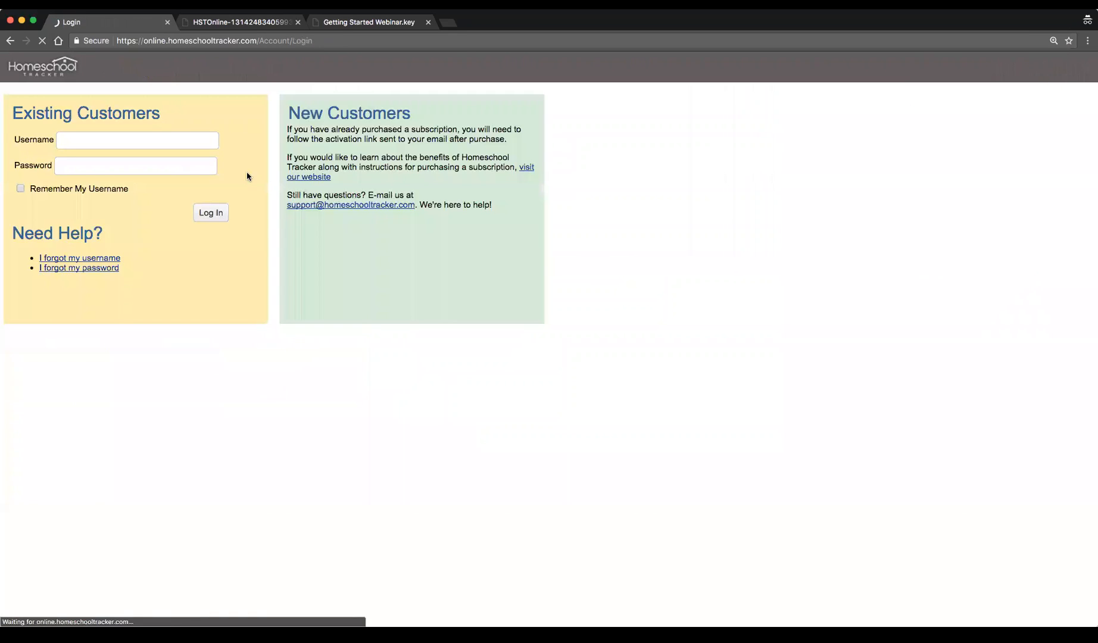
Log in as the student with the student's username and password
type("camp")
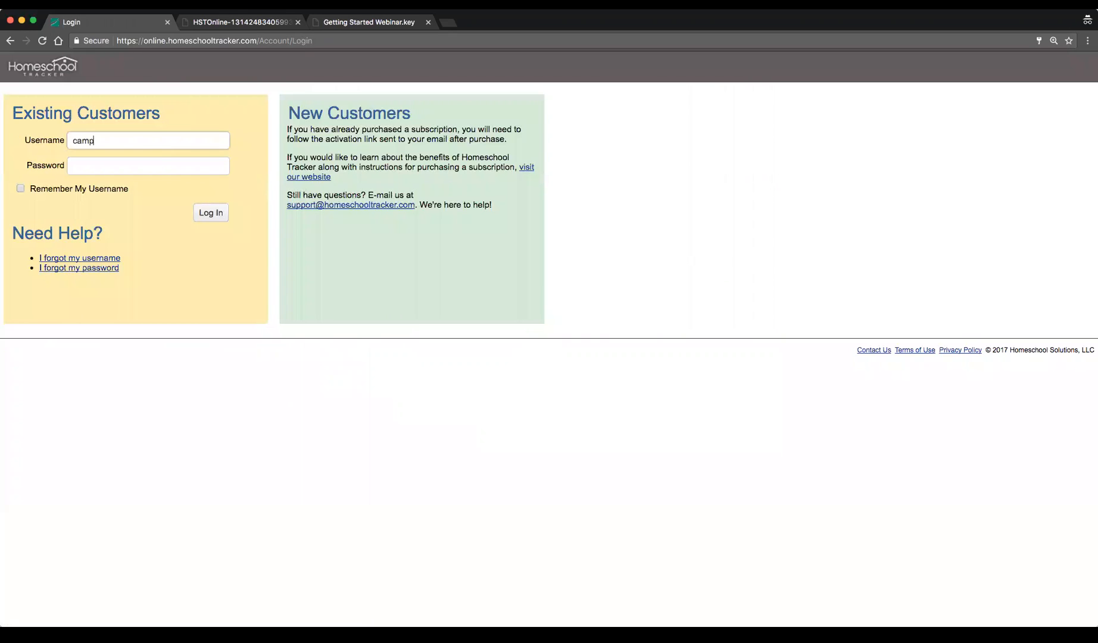
type("belltest")
key("Tab")
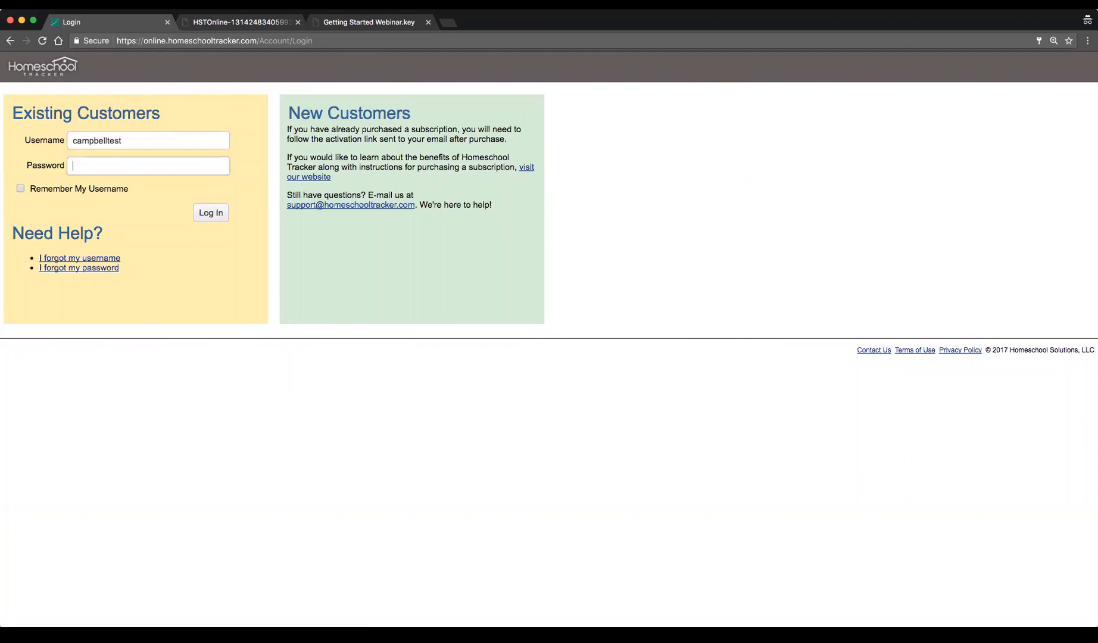
type("•••••")
key("Return")
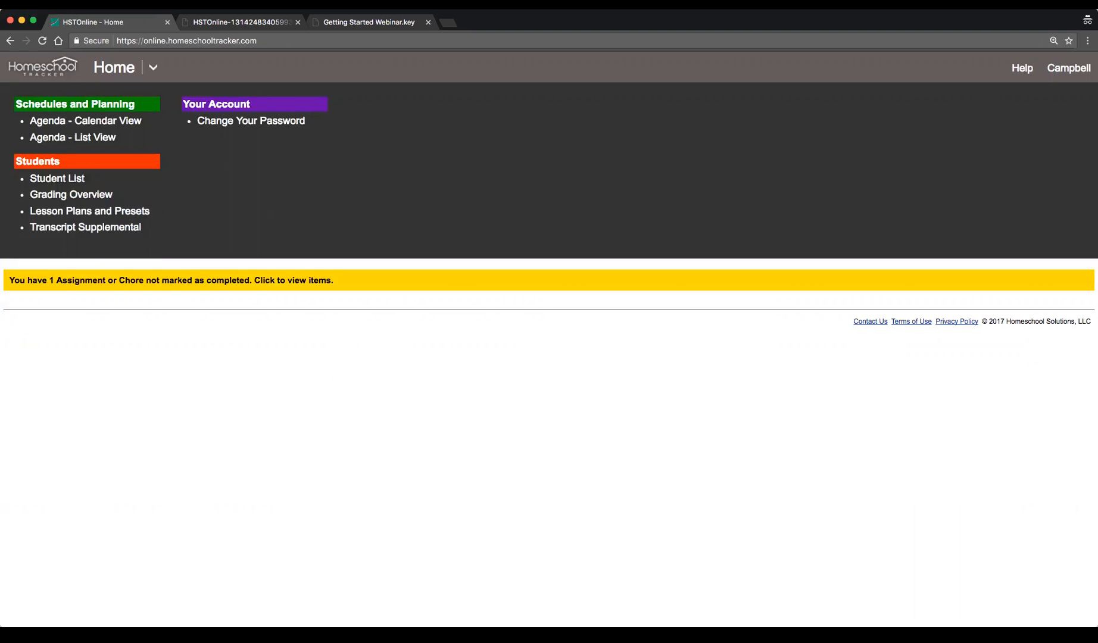
Mark the 6/27 Ancient History 1 Read Part A assignment complete for the student in the calendar and save it
left_click(53, 122)
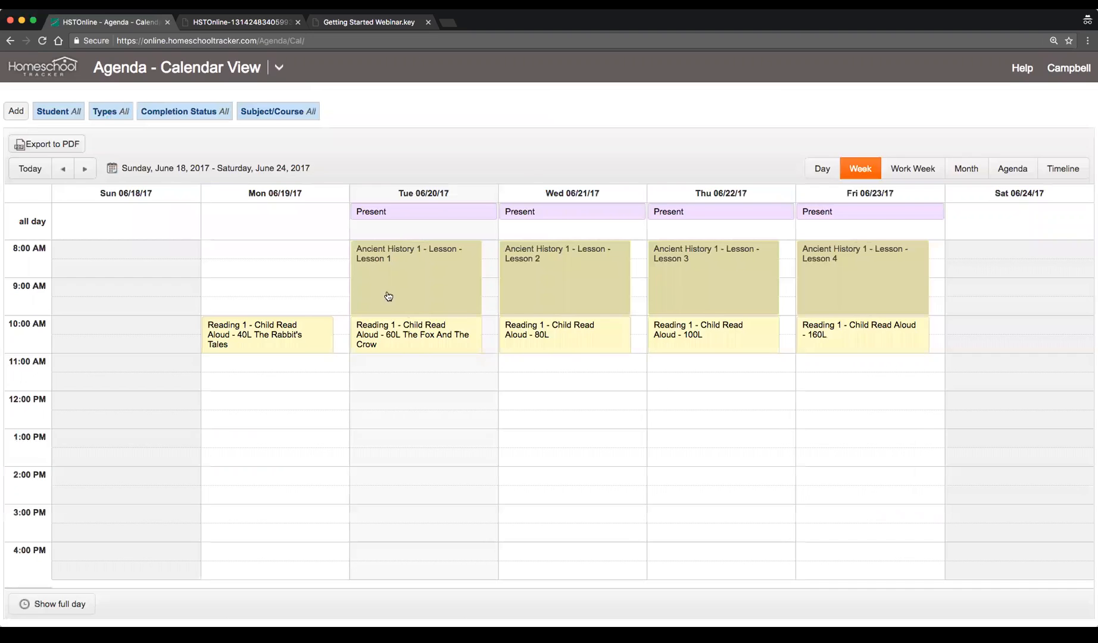
left_click(84, 169)
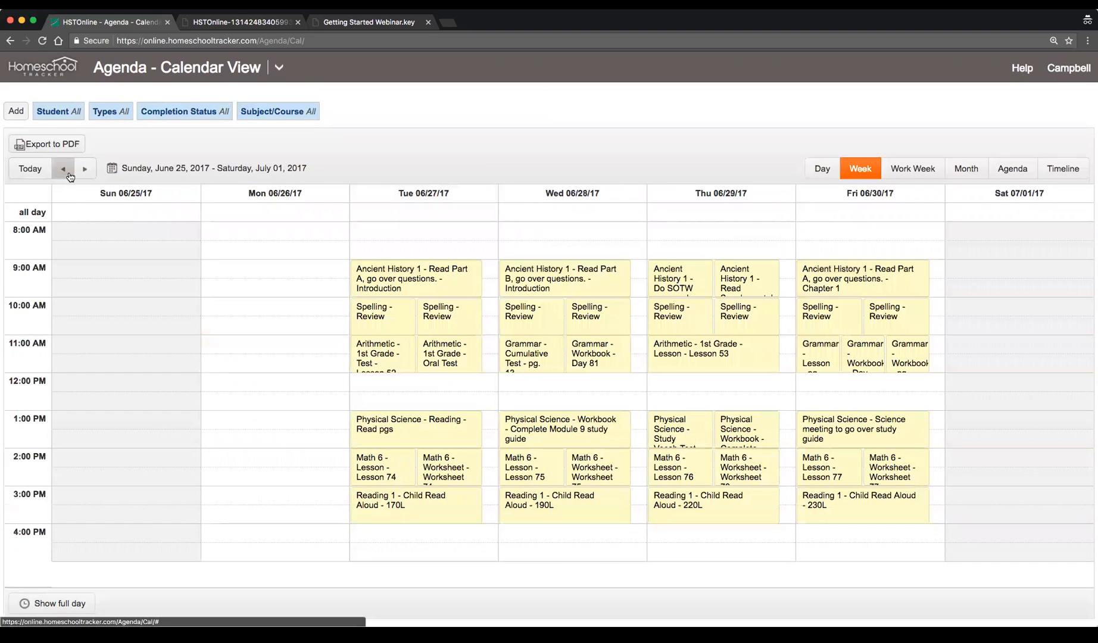
left_click(432, 277)
left_click(689, 423)
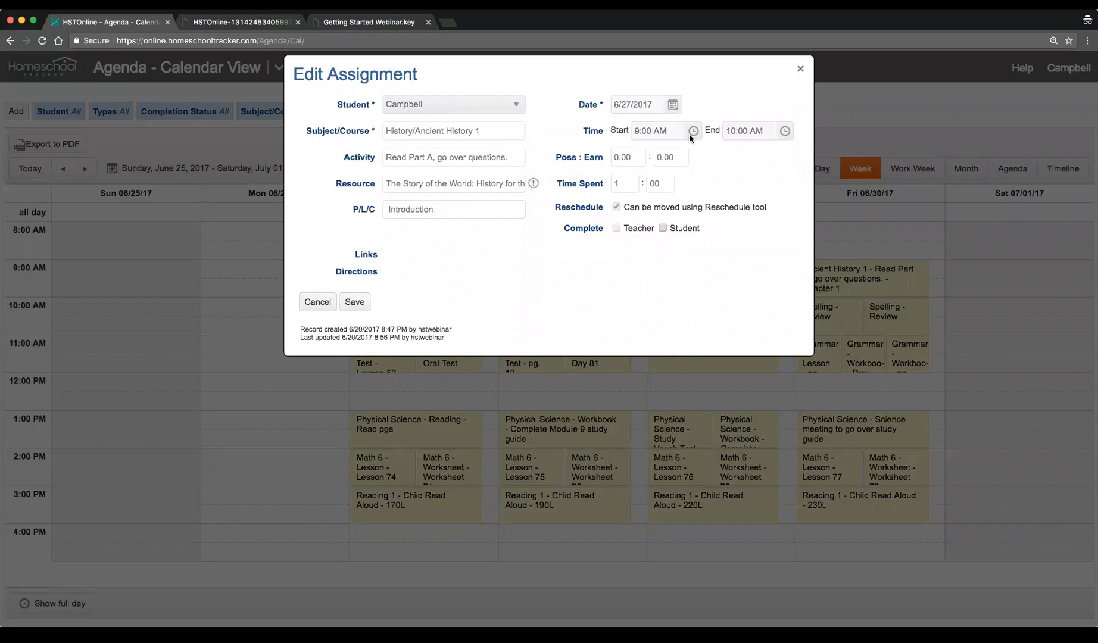
left_click(662, 227)
left_click(662, 228)
left_click(662, 228)
left_click(354, 302)
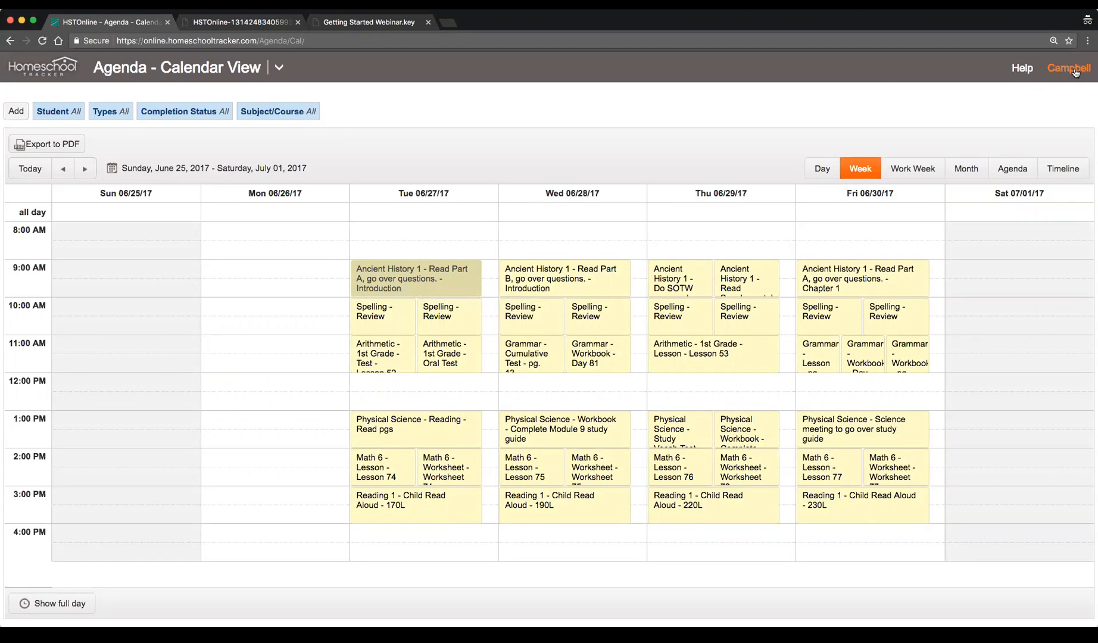
Check the completion status filter options, cancel, and sign out of the student account
left_click(191, 114)
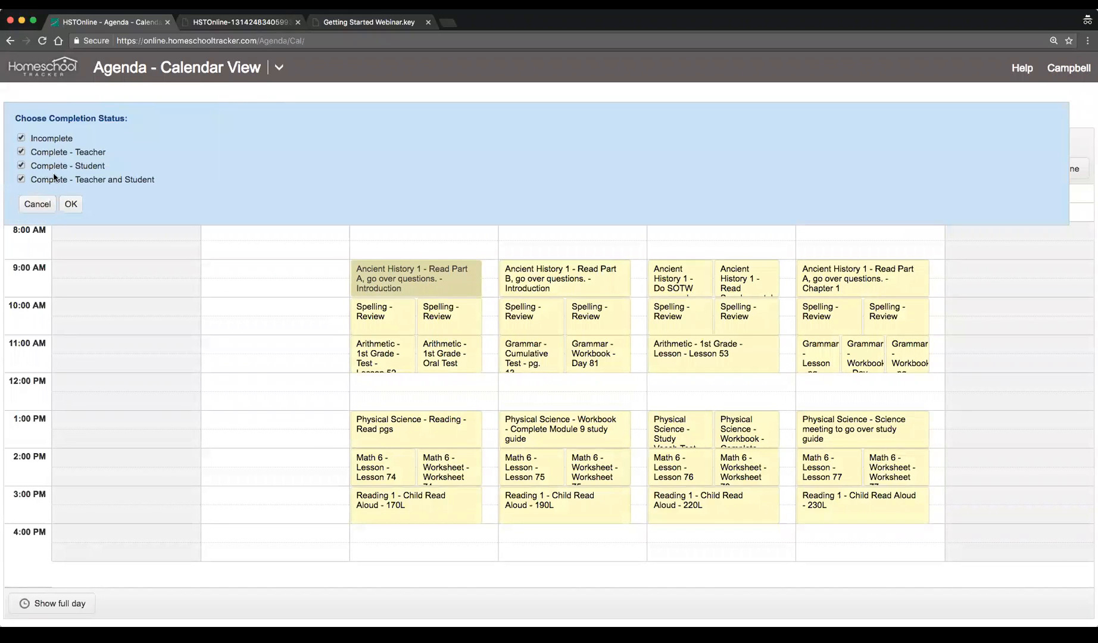
left_click(32, 203)
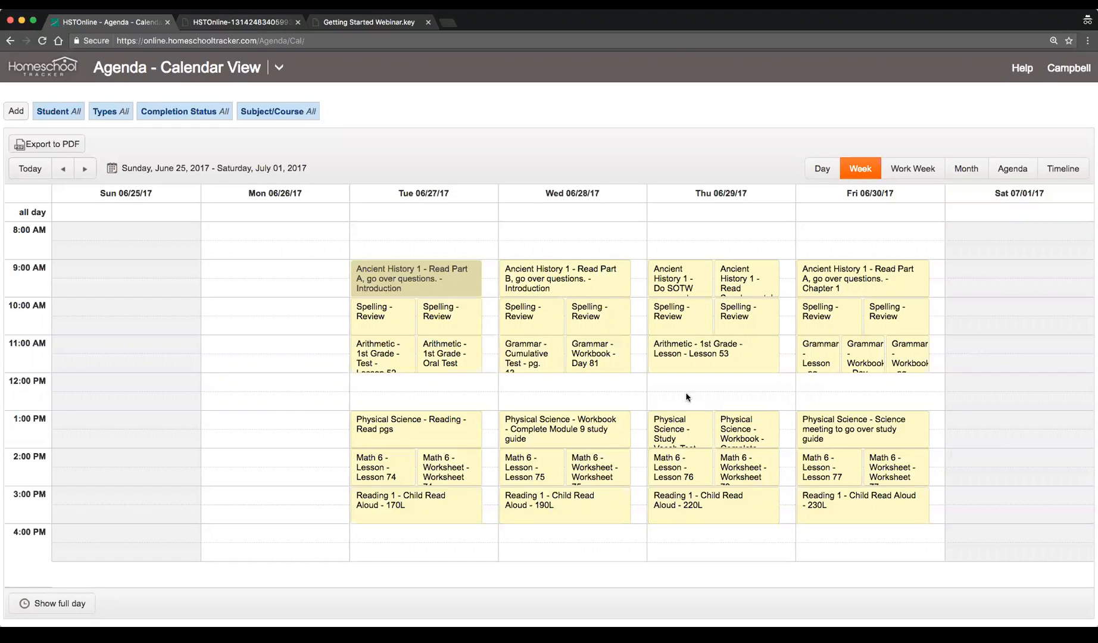
left_click(1067, 68)
left_click(951, 90)
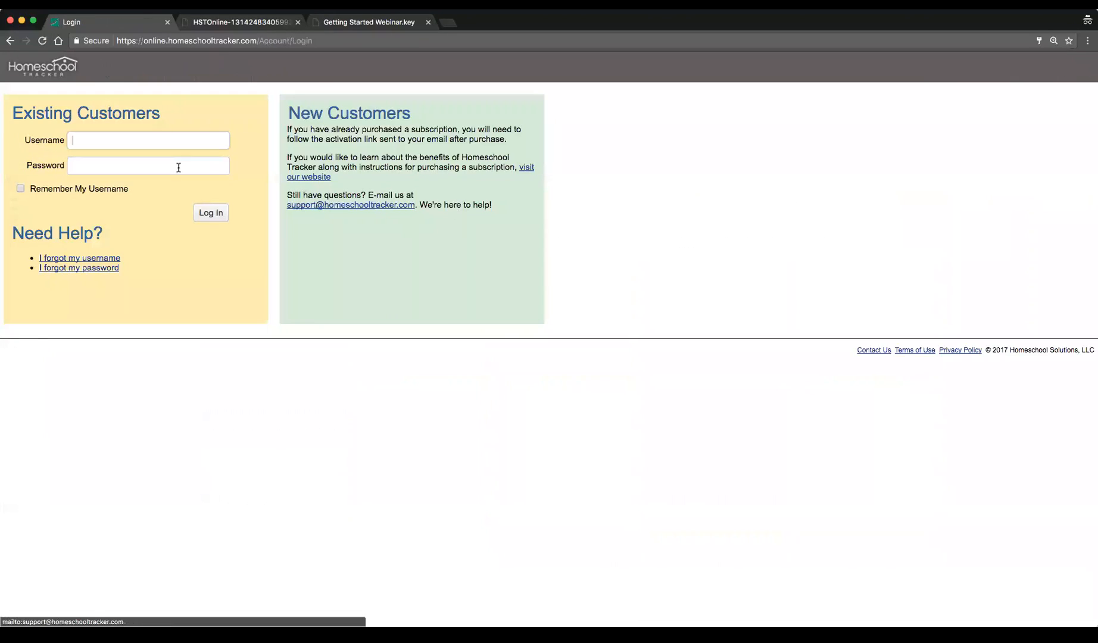
Log back in with the teacher account username and password
type("hstwebinar")
key("Tab")
type("****")
key("Return")
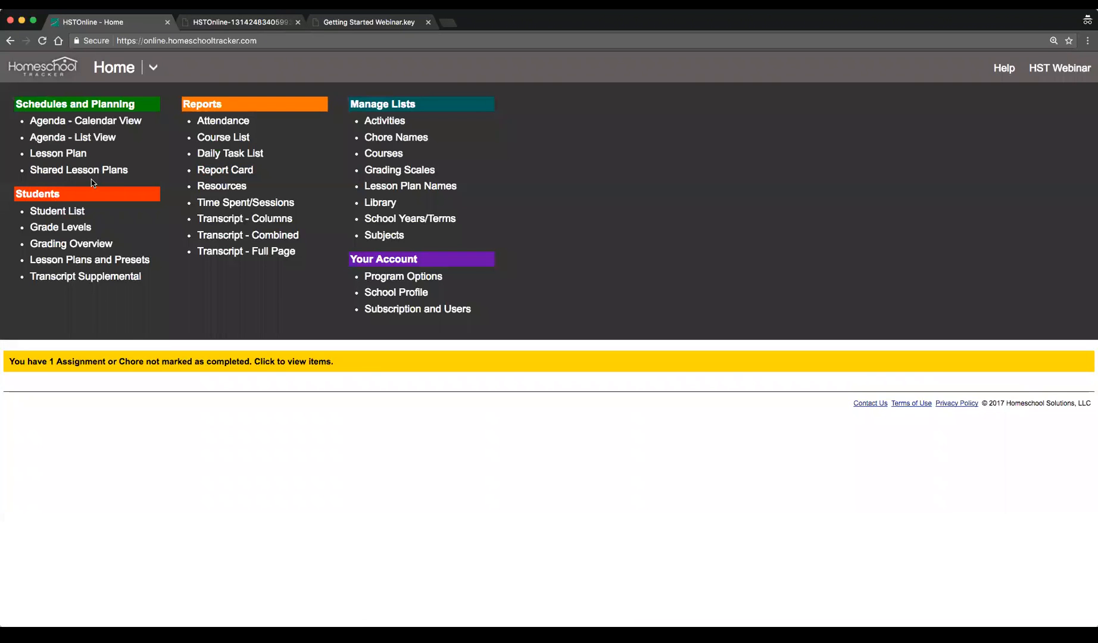
Start adding multiple assignments from the calendar view's work week of June 19
left_click(77, 120)
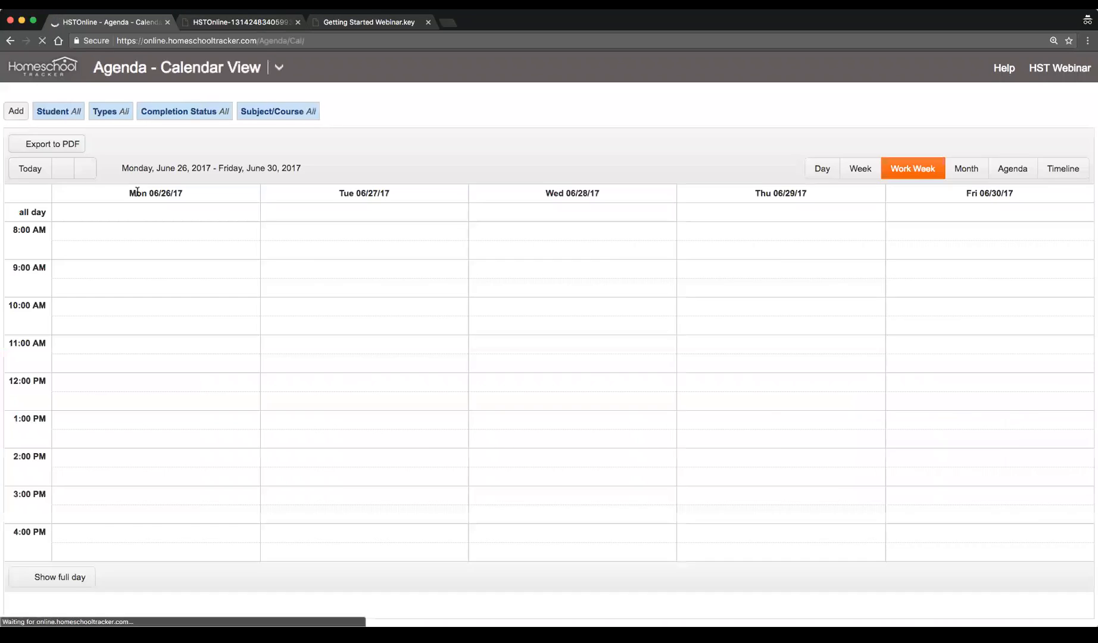
left_click(34, 170)
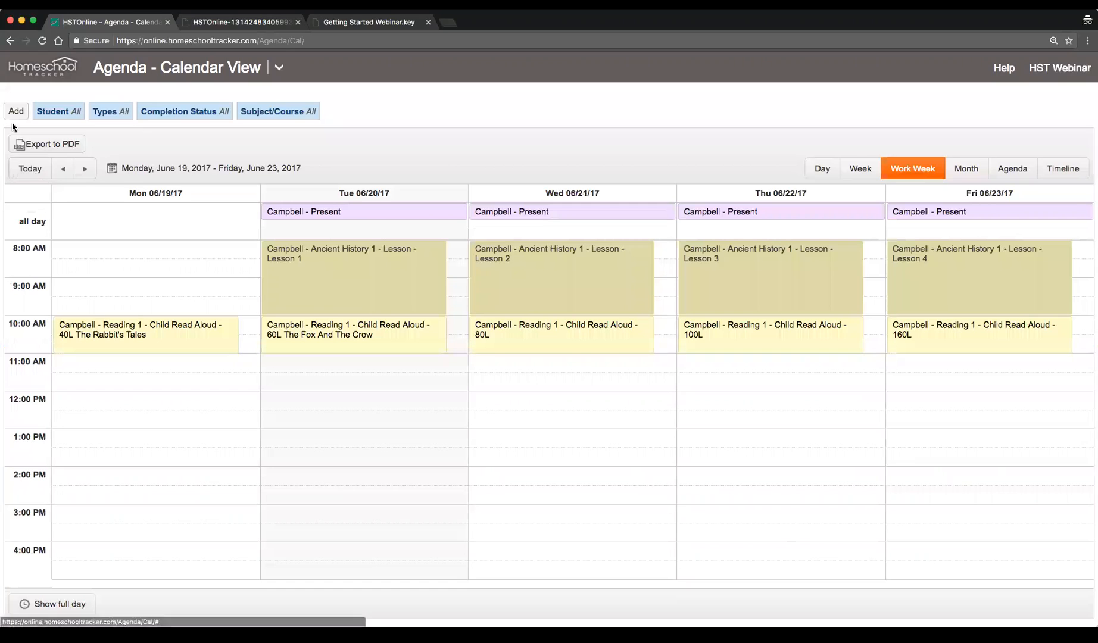
left_click(15, 112)
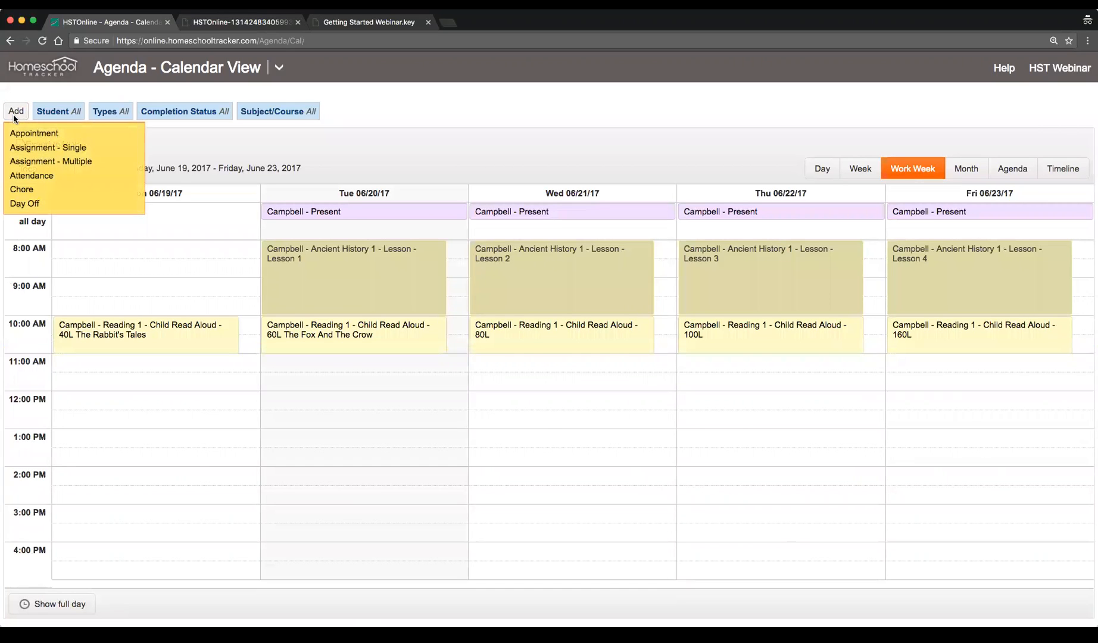
left_click(101, 166)
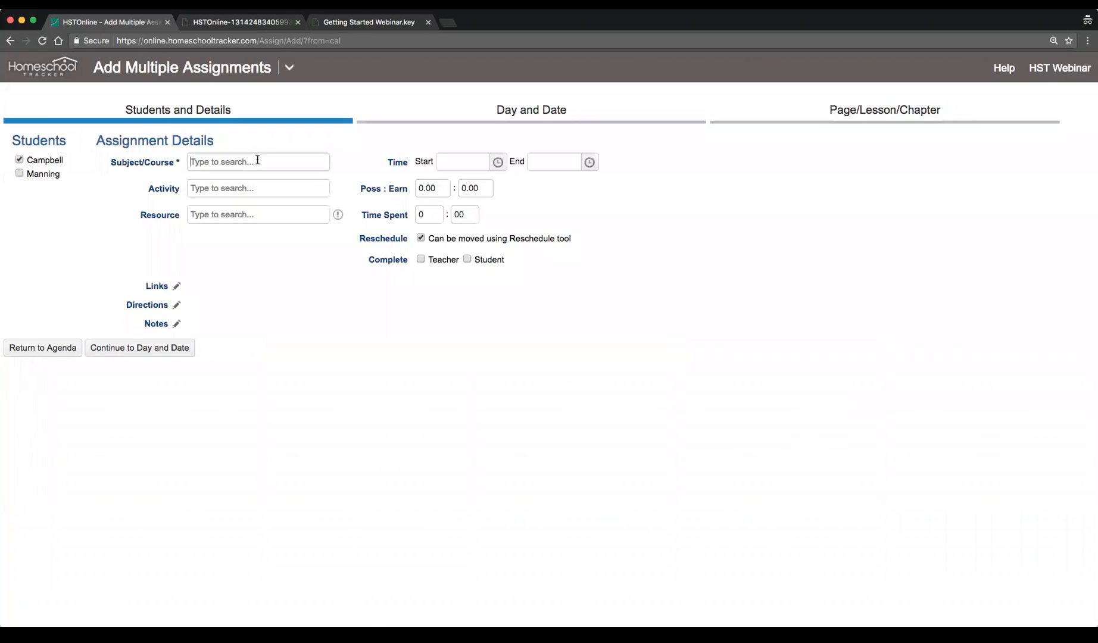
Set the subject/course to History/Ancient History 1 and the activity to Cumulative Test
type("h")
left_click(254, 202)
left_click(259, 189)
left_click(260, 233)
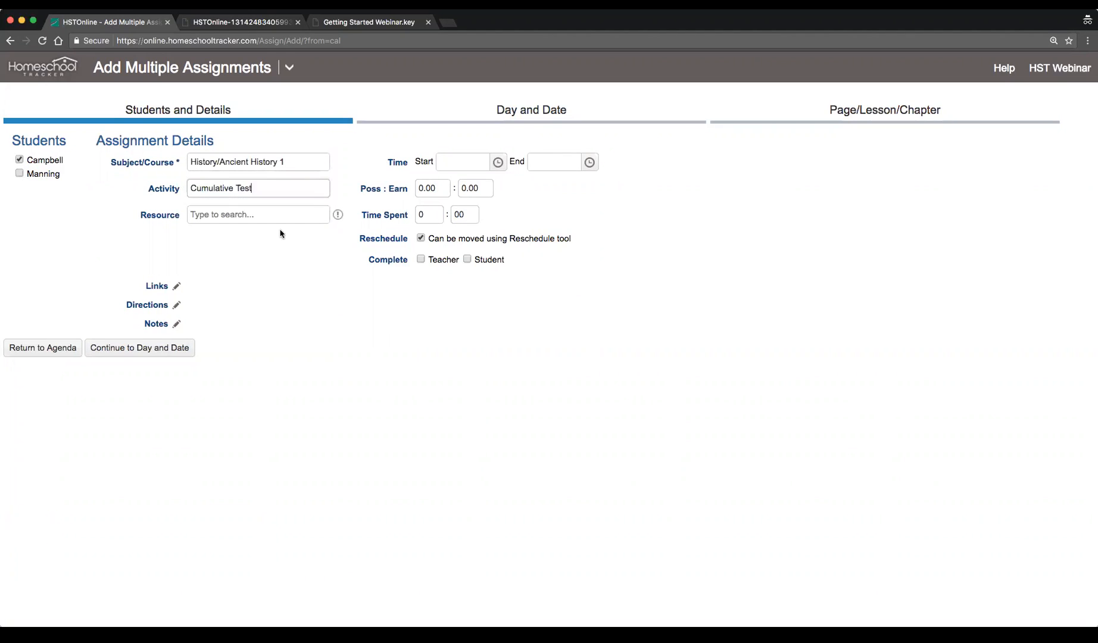
Set the assignment time from 12:00 PM to 1:00 PM and continue to the Day and Date page
left_click(498, 163)
scroll(478, 276, "down", 3)
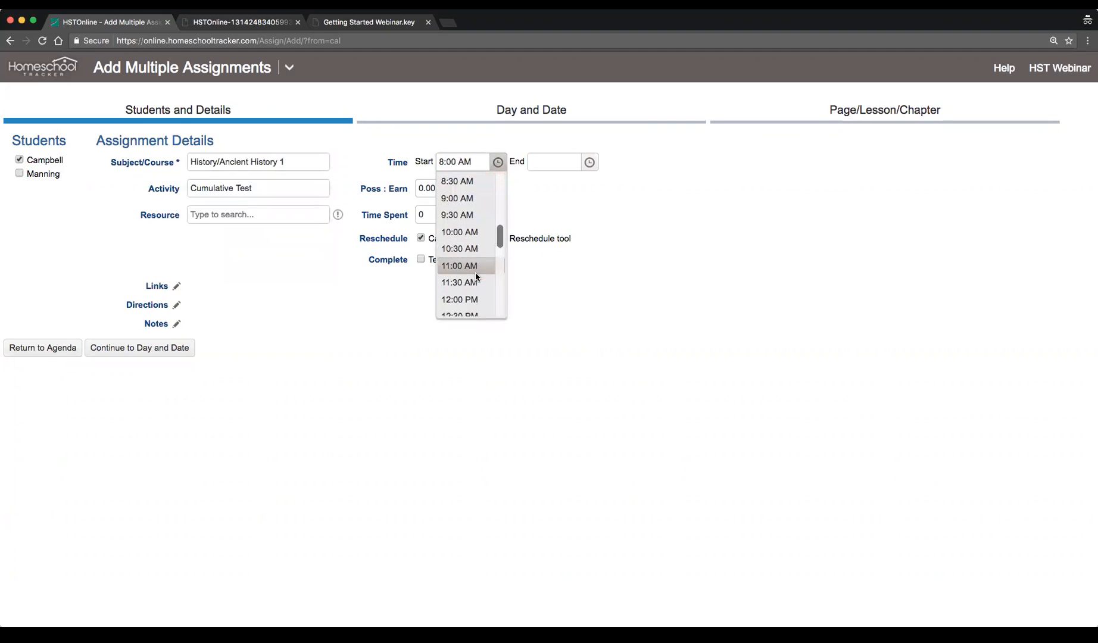
left_click(470, 299)
left_click(589, 162)
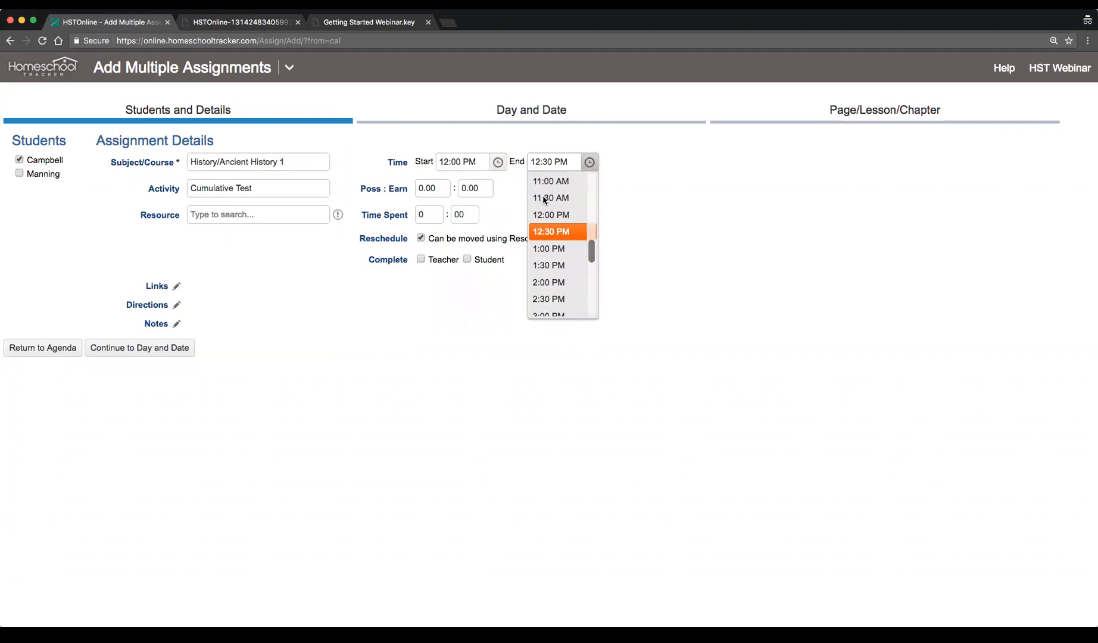
left_click(558, 255)
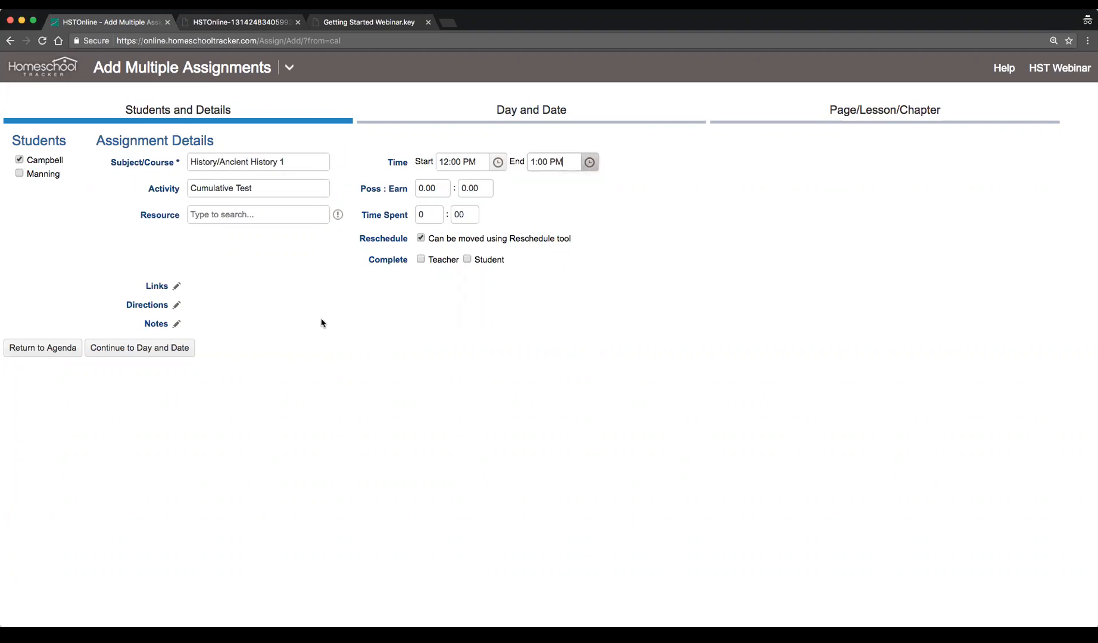
left_click(172, 349)
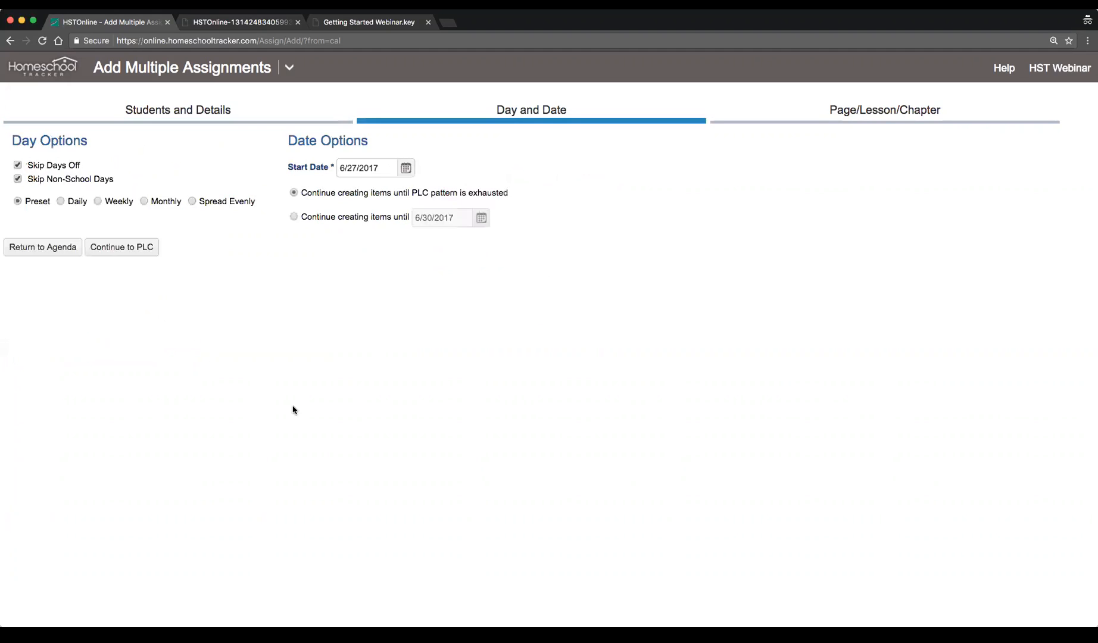
Schedule the assignments Daily starting 6/19/2017 and continue to the Page/Lesson/Chapter options
left_click(60, 201)
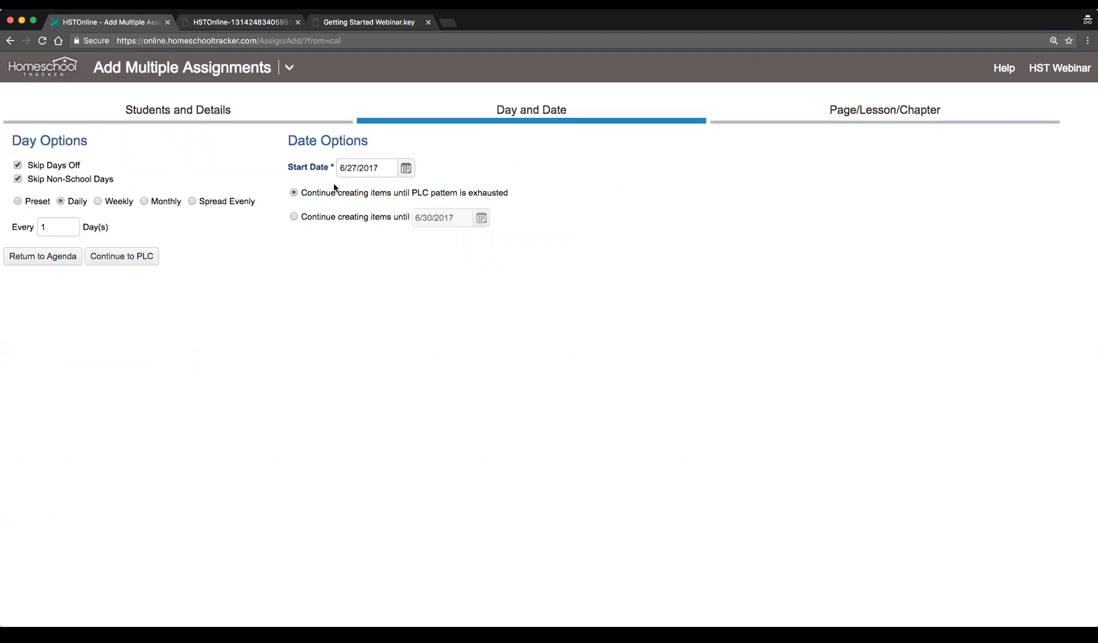
left_click(408, 170)
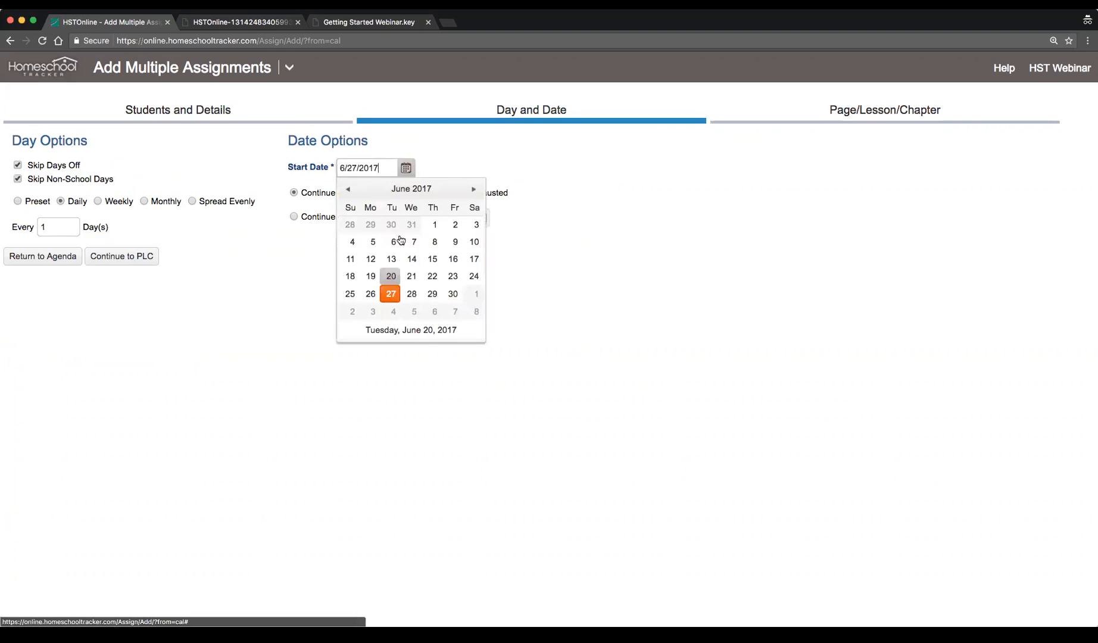
left_click(421, 329)
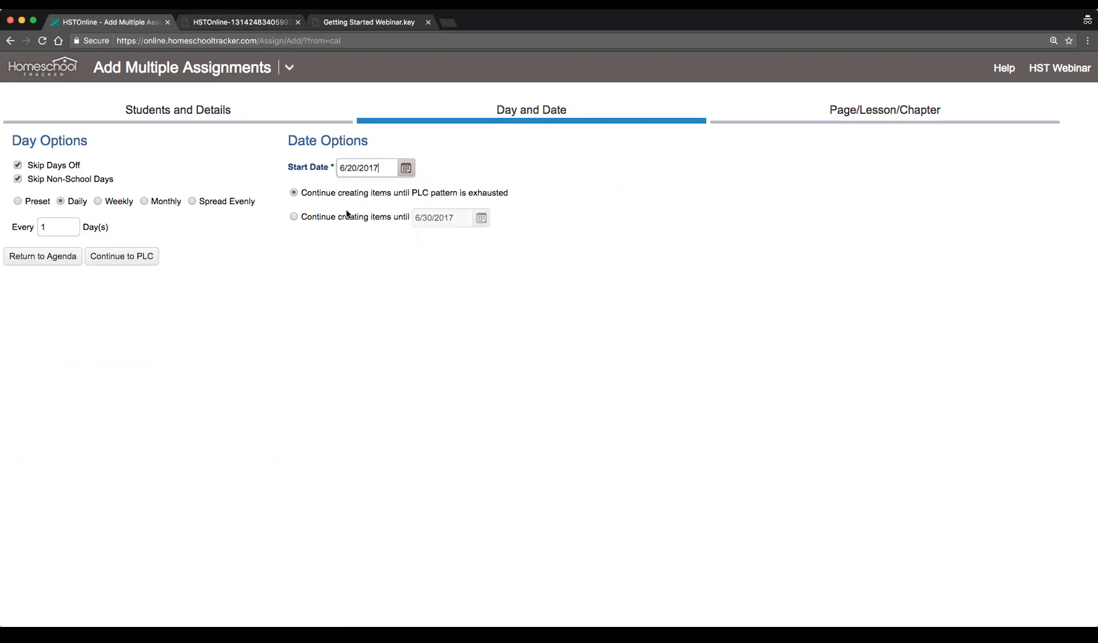
left_click(407, 169)
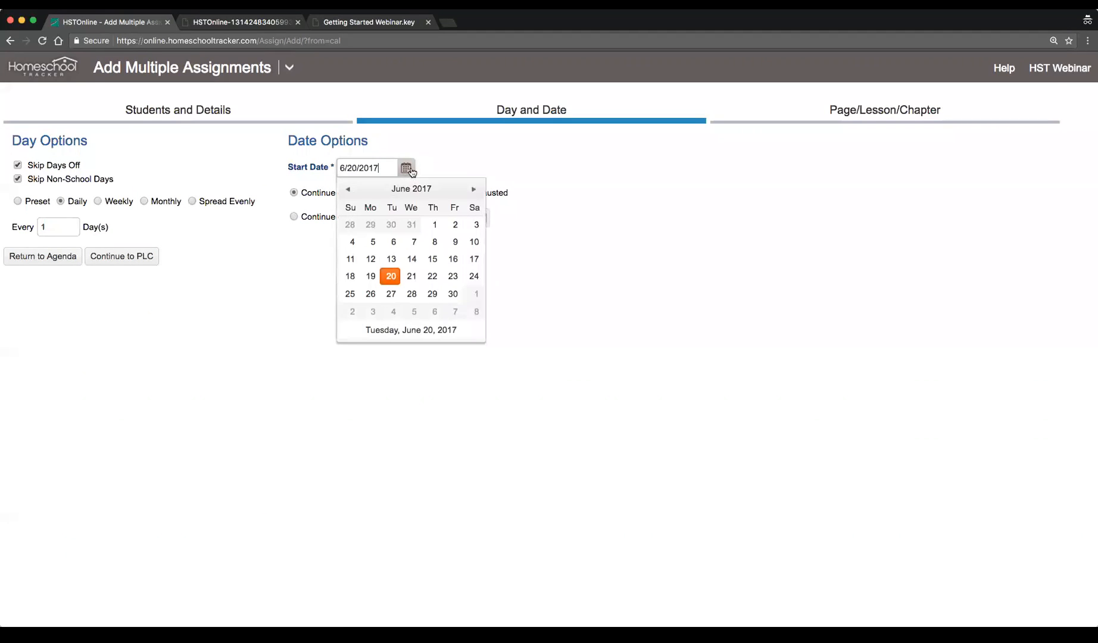
left_click(371, 275)
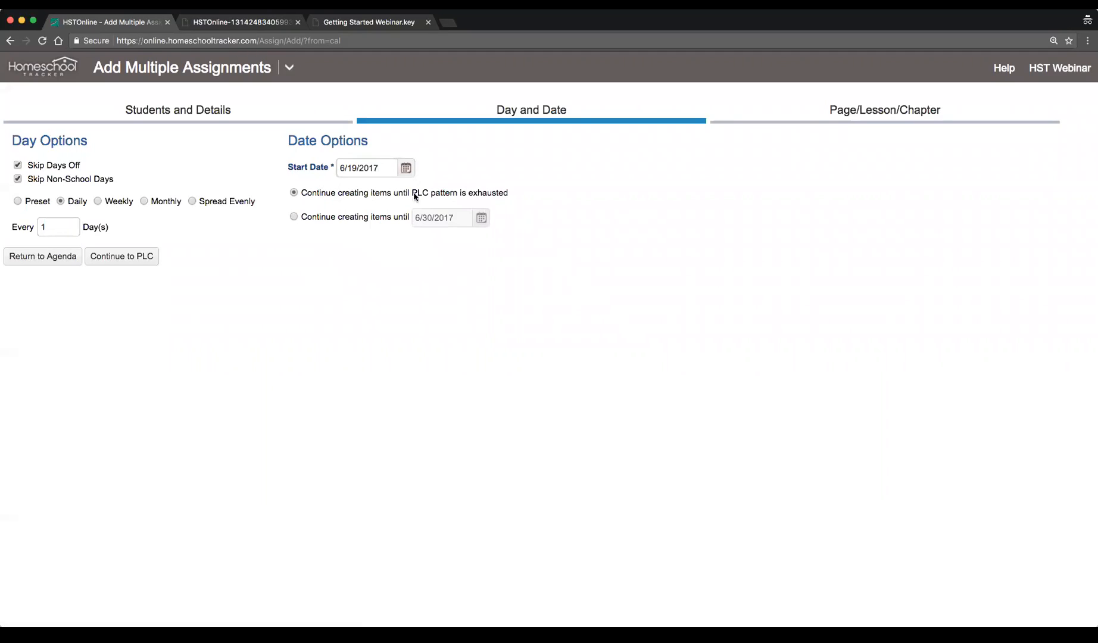
left_click(122, 257)
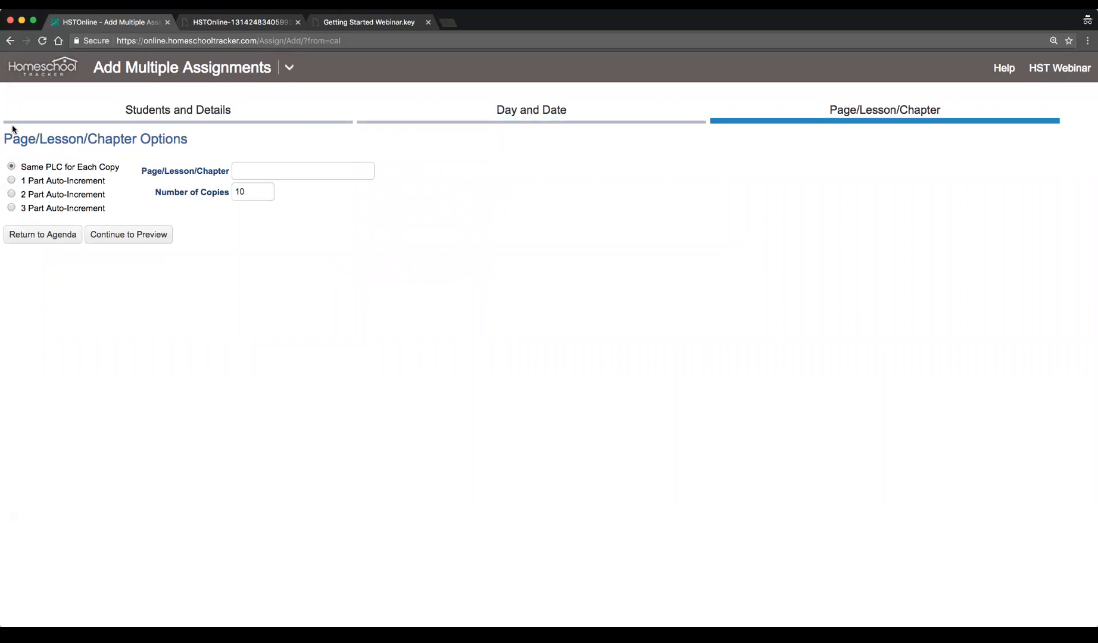
Choose the 2 Part Auto-Increment page/lesson/chapter option
left_click(39, 181)
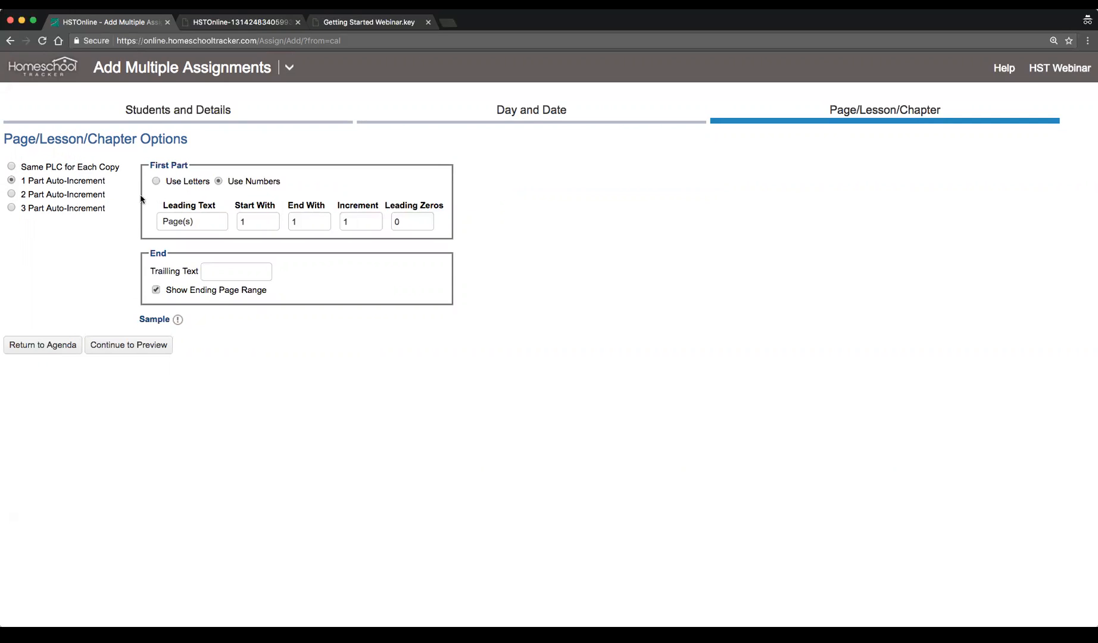
left_click(84, 195)
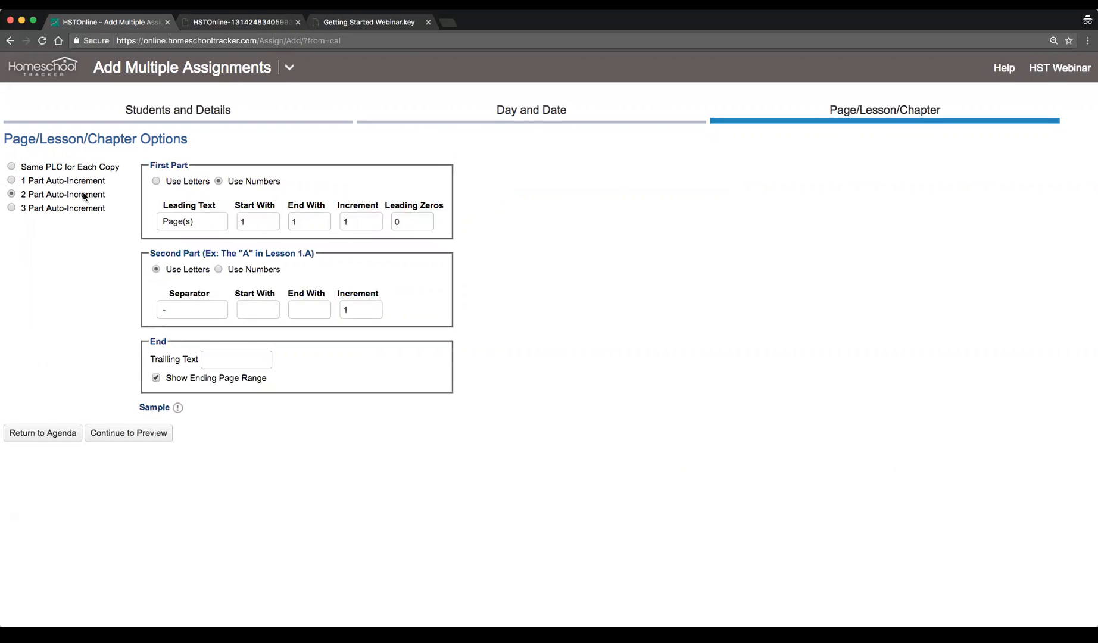
left_click(84, 208)
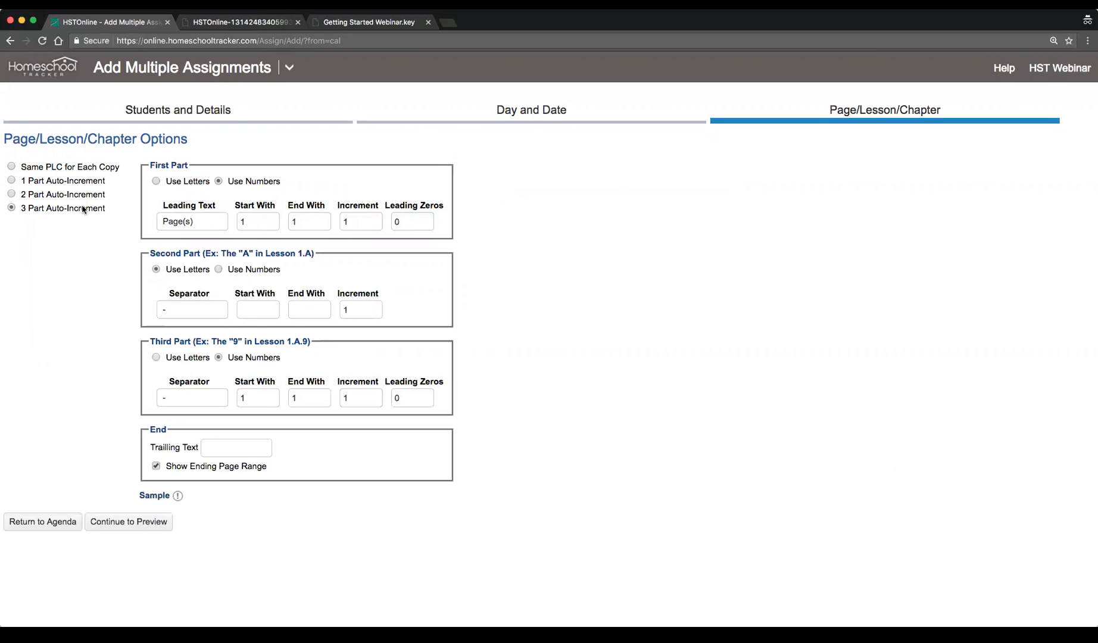
left_click(81, 196)
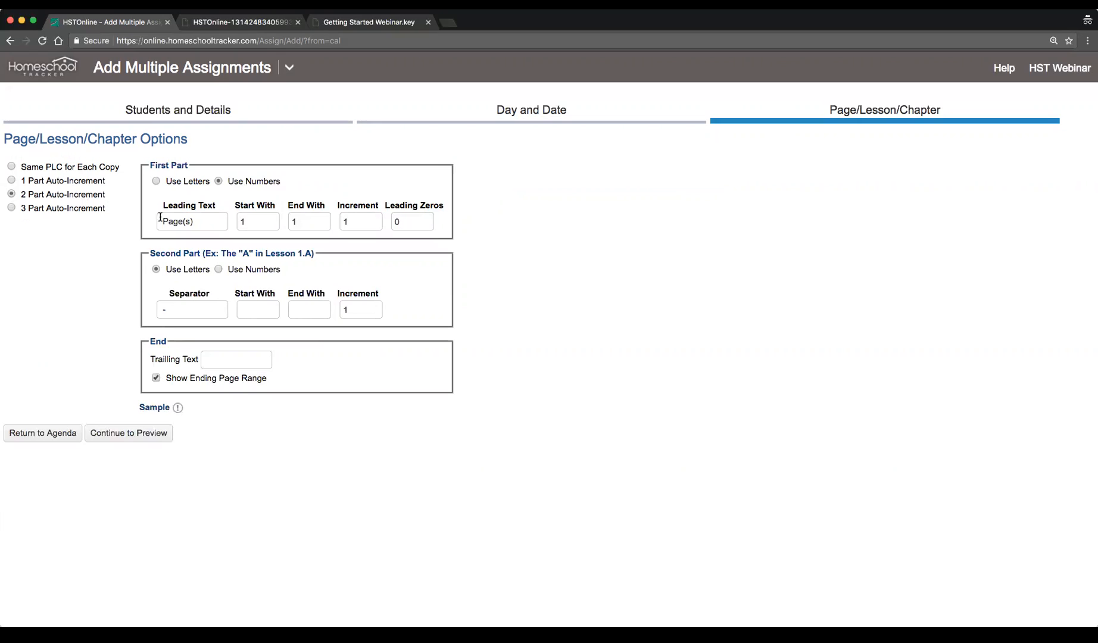
Set the first part's leading text to Unit and its end value to 3
left_click(214, 224)
left_click_drag(192, 222, 121, 220)
left_click_drag(264, 254, 310, 255)
left_click(383, 280)
left_click_drag(228, 221, 115, 211)
type("Lesson")
key("BackSpace")
key("BackSpace")
key("BackSpace")
key("BackSpace")
key("BackSpace")
key("BackSpace")
type("Unit")
key("Tab")
Set the second part to use numbers with separator "- Lesson", ending with 10
key("Tab")
type("3")
key("Tab")
key("Tab")
left_click(189, 310)
type("Lesson")
left_click(218, 269)
double_click(255, 308)
double_click(310, 310)
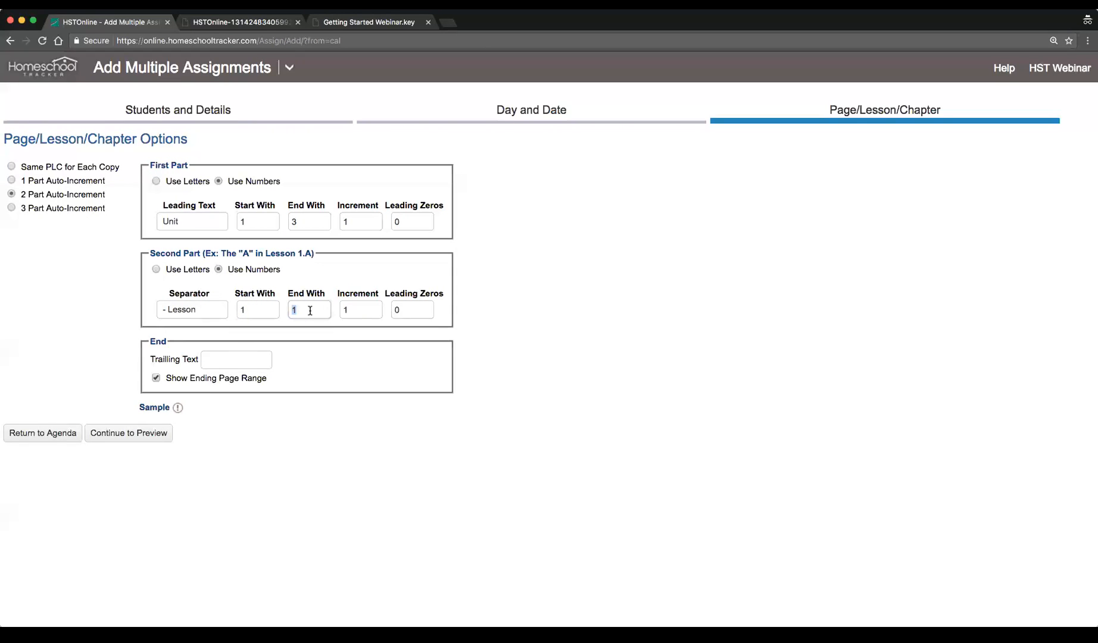
type("10")
key("Tab")
Continue to the preview and review the generated list of assignments
left_click(148, 438)
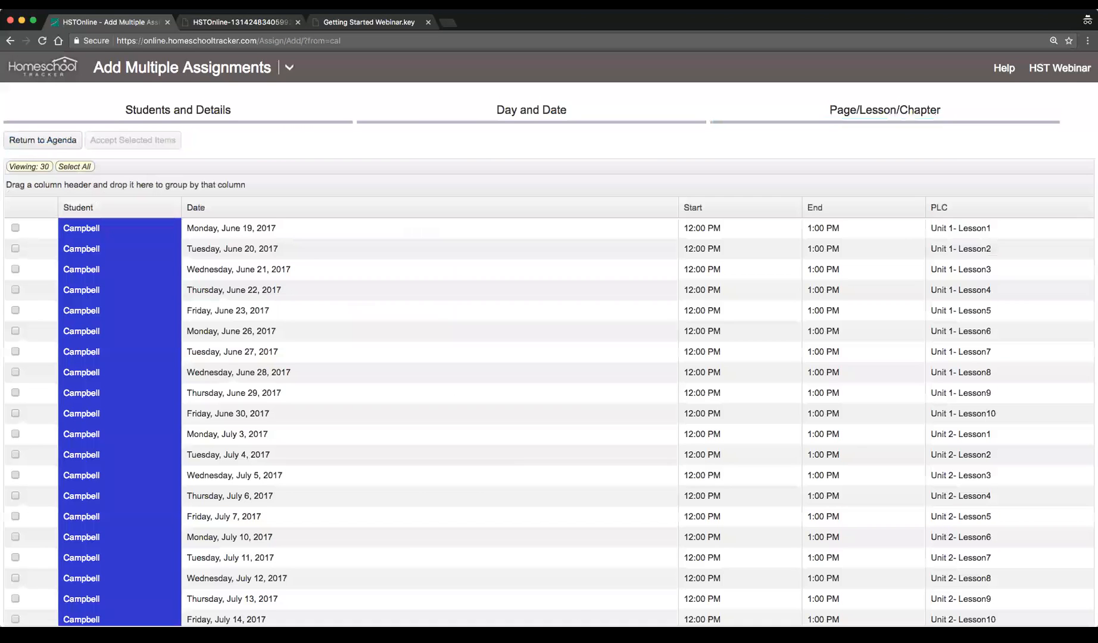
scroll(504, 437, "down", 5)
scroll(506, 438, "up", 5)
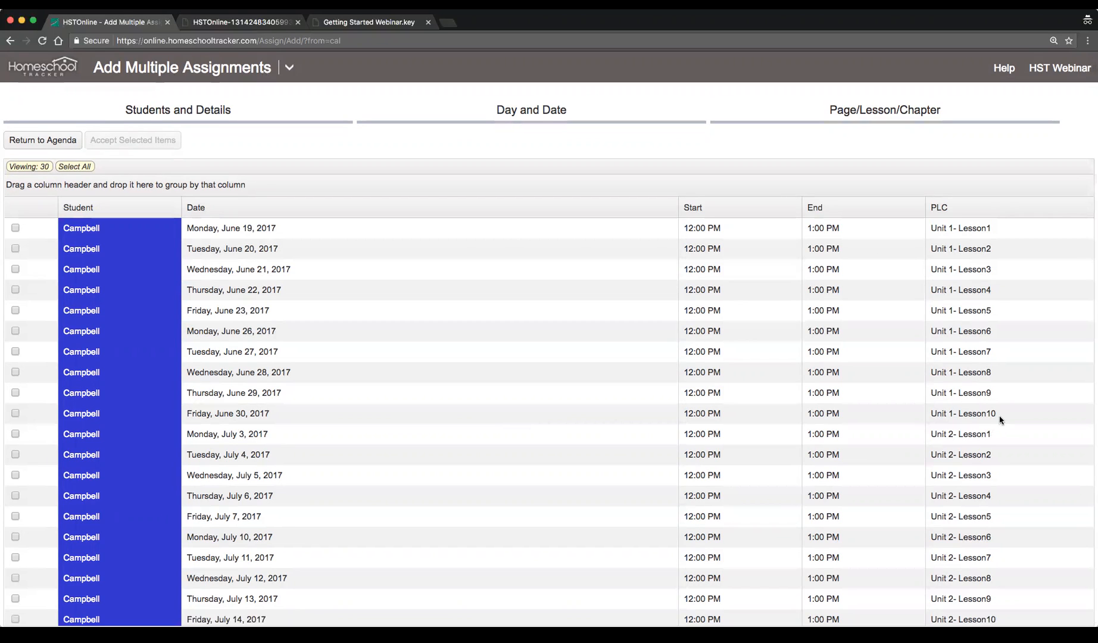
scroll(963, 459, "down", 5)
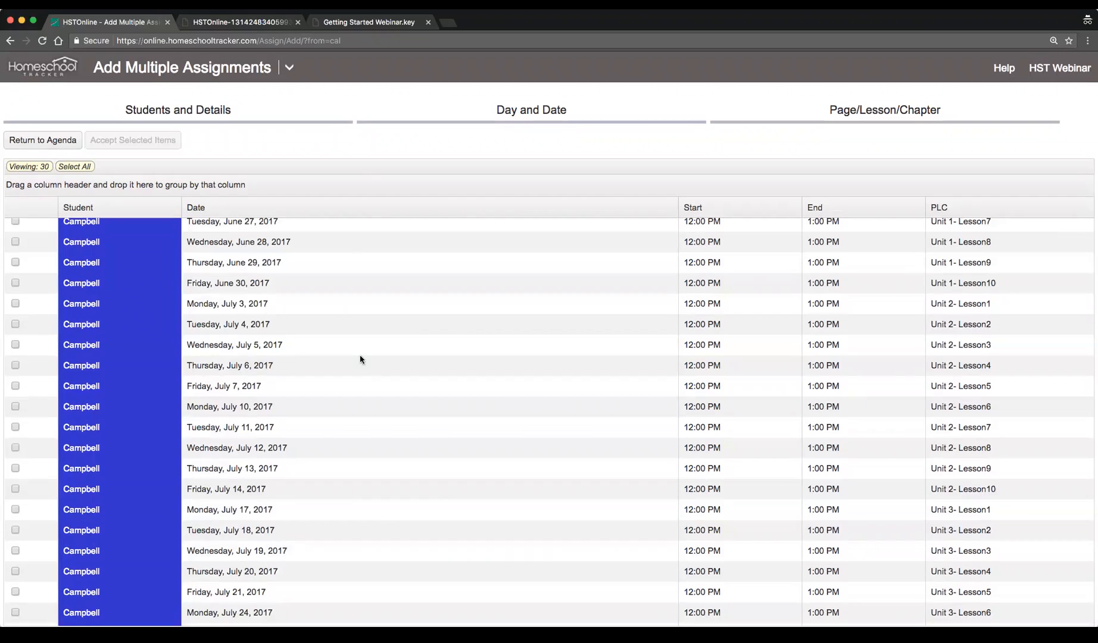
scroll(367, 356, "up", 6)
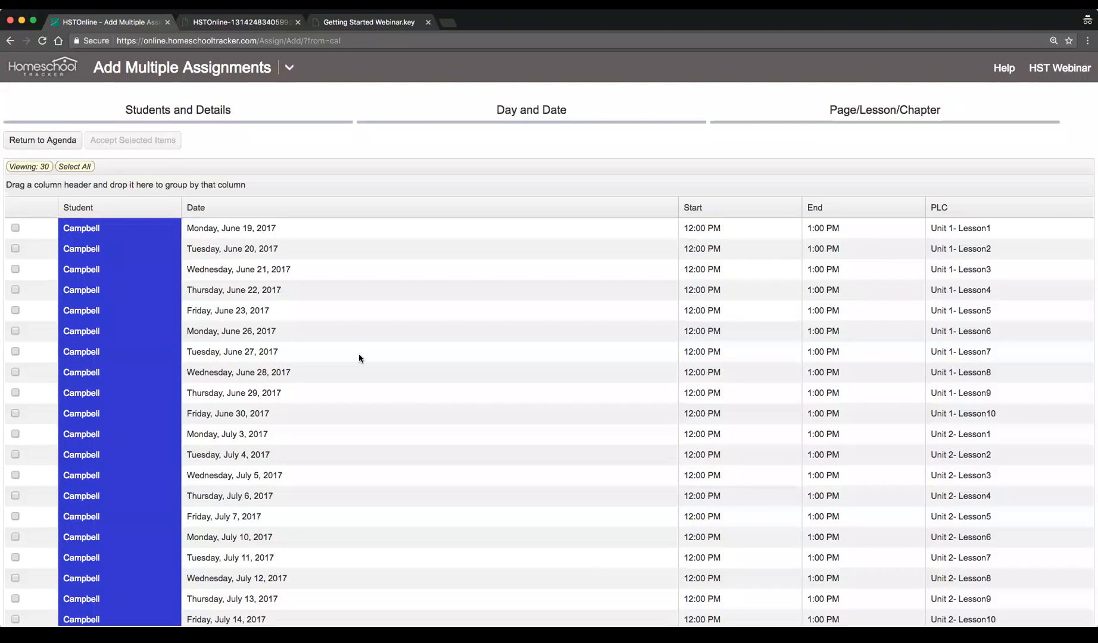
Select all previewed items, then deselect the June 27–30 and July 13–14 assignments
left_click(72, 166)
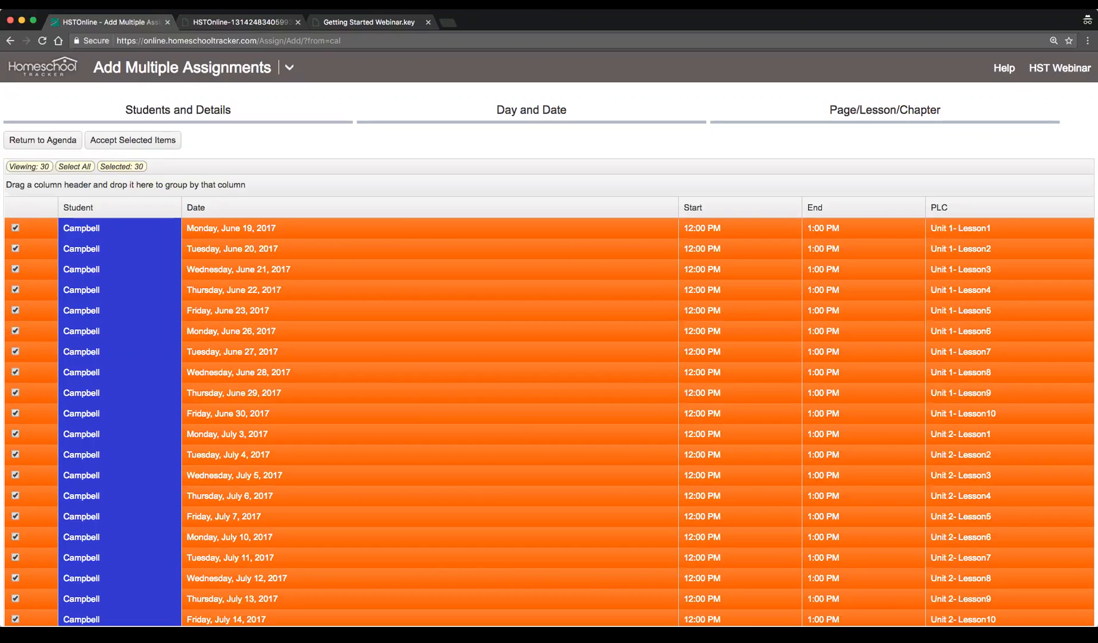
left_click(16, 353)
left_click(16, 373)
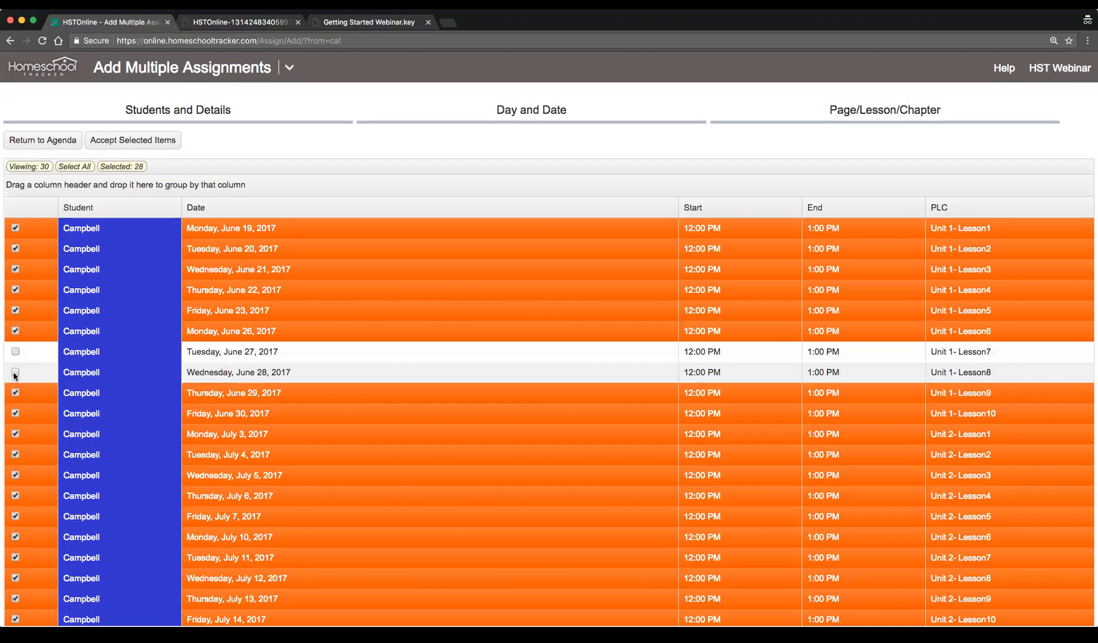
left_click(16, 393)
left_click(15, 413)
scroll(16, 413, "down", 5)
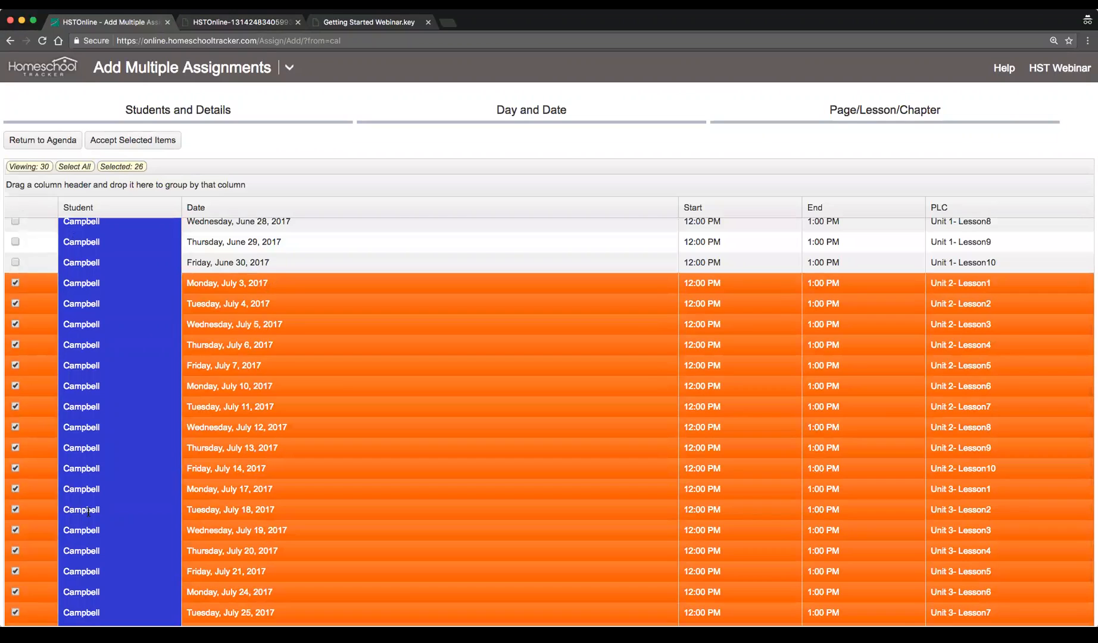
left_click(15, 447)
left_click(16, 469)
scroll(100, 472, "down", 1)
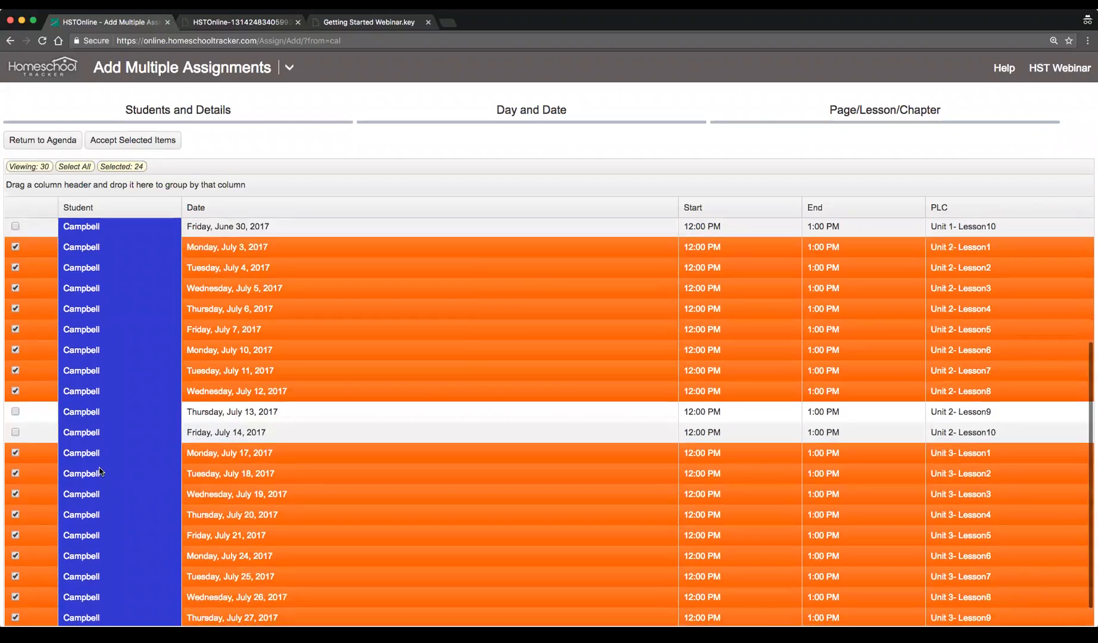
scroll(320, 484, "up", 5)
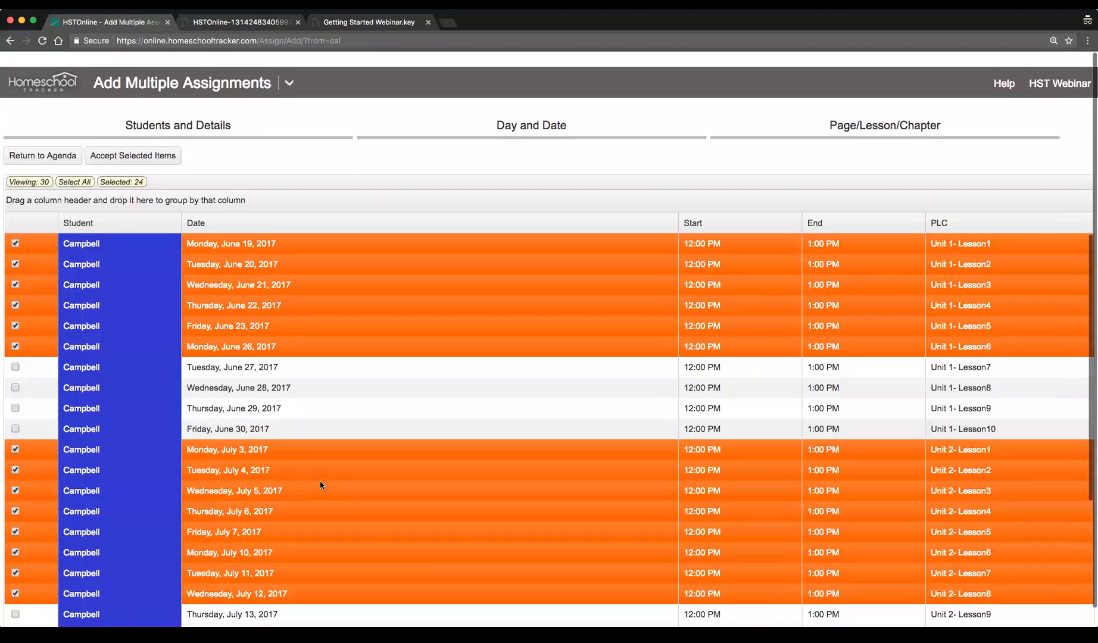
scroll(319, 484, "down", 1)
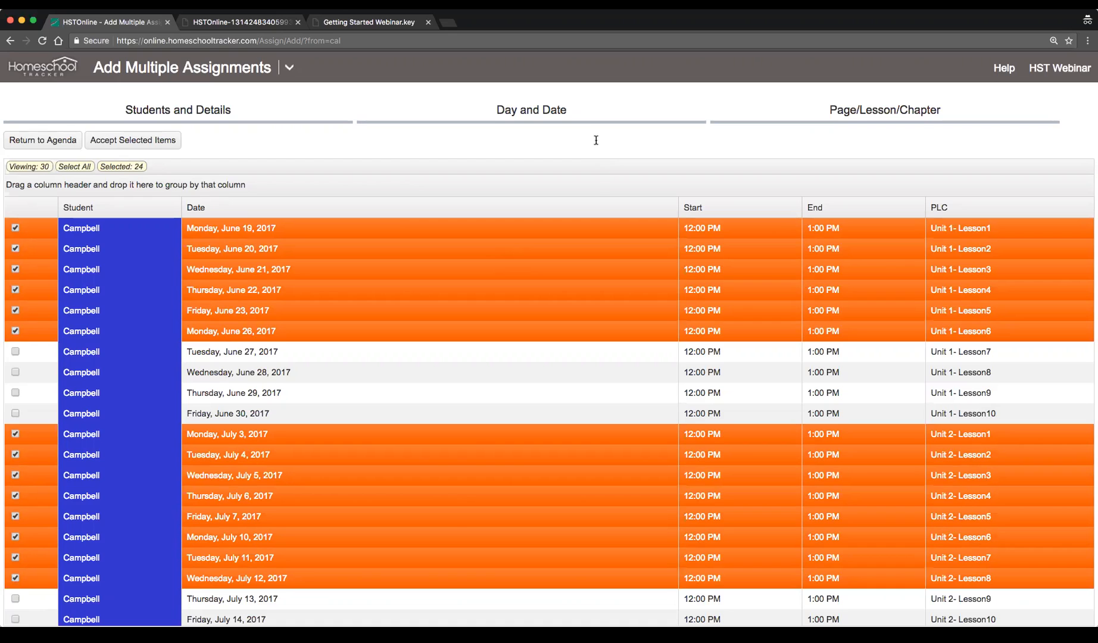
Return to the agenda calendar view and open the Course List report
left_click(290, 68)
left_click(97, 121)
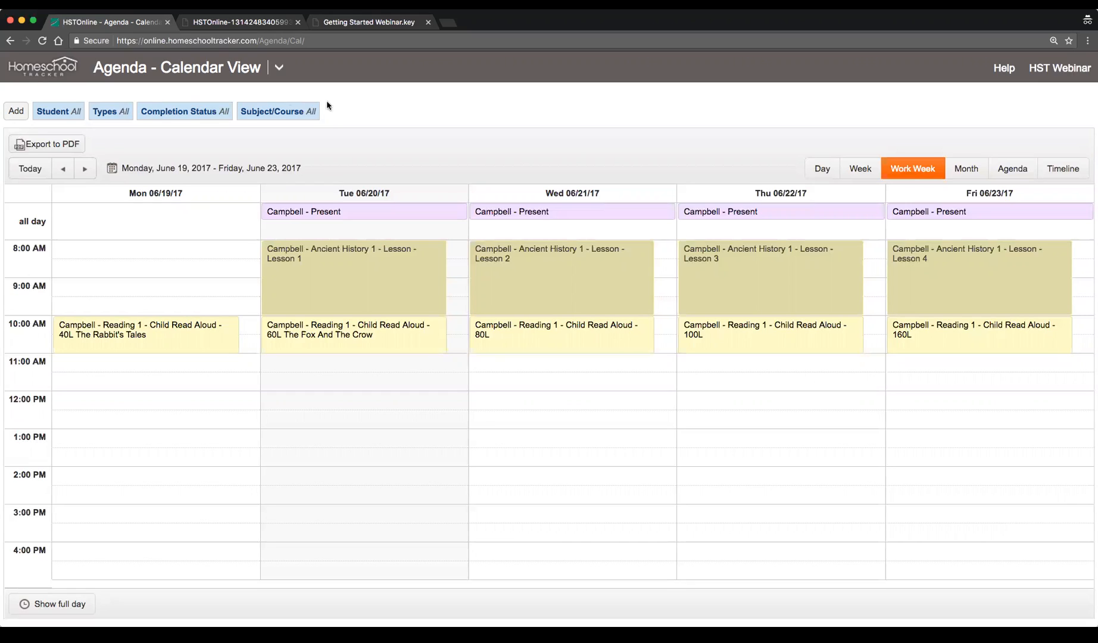
left_click(277, 77)
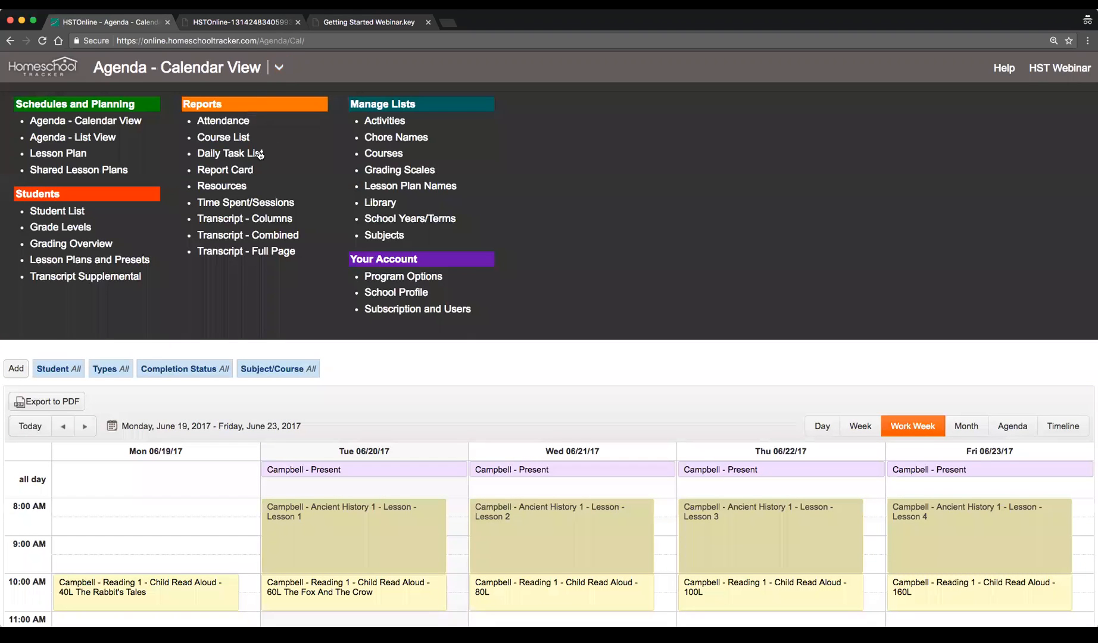
left_click(228, 141)
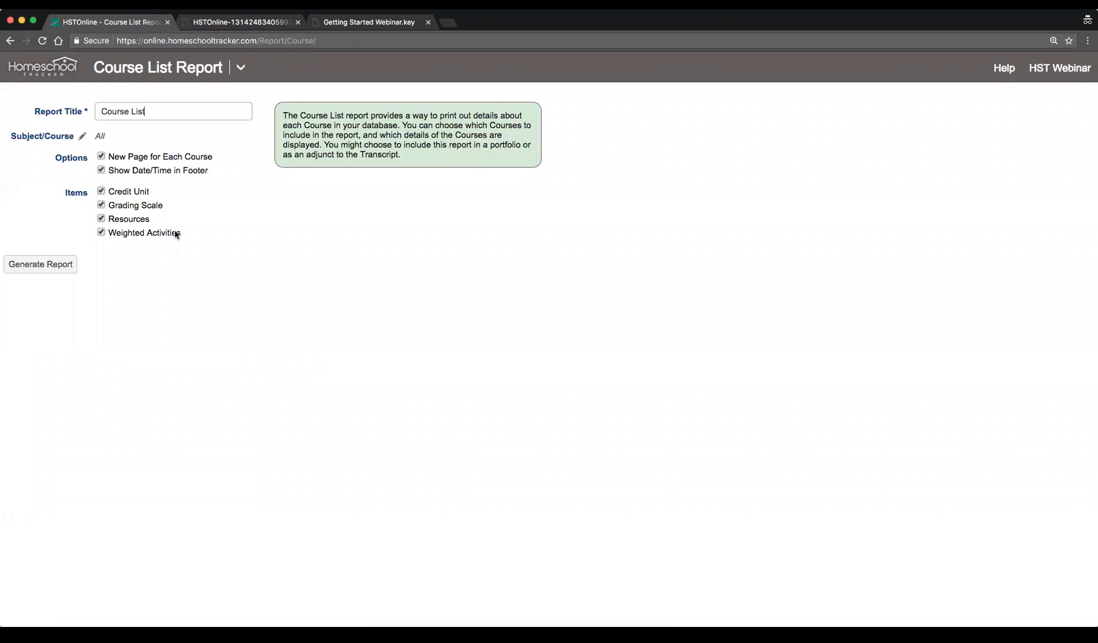
Generate the Course List report for all active and archived subjects/courses and open the downloaded PDF
left_click(82, 137)
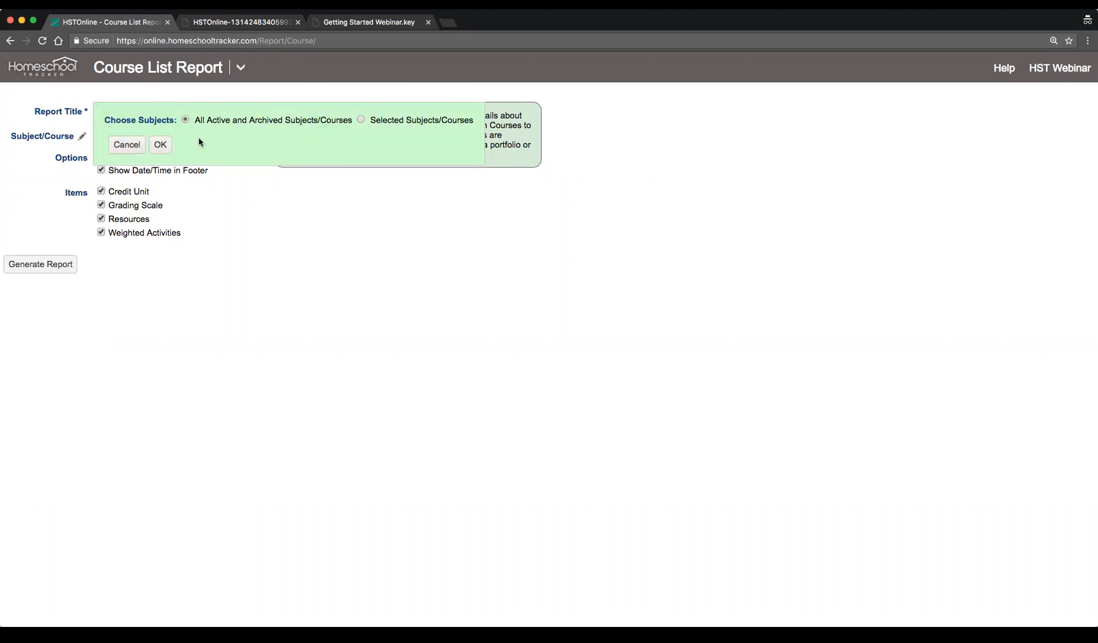
left_click(127, 145)
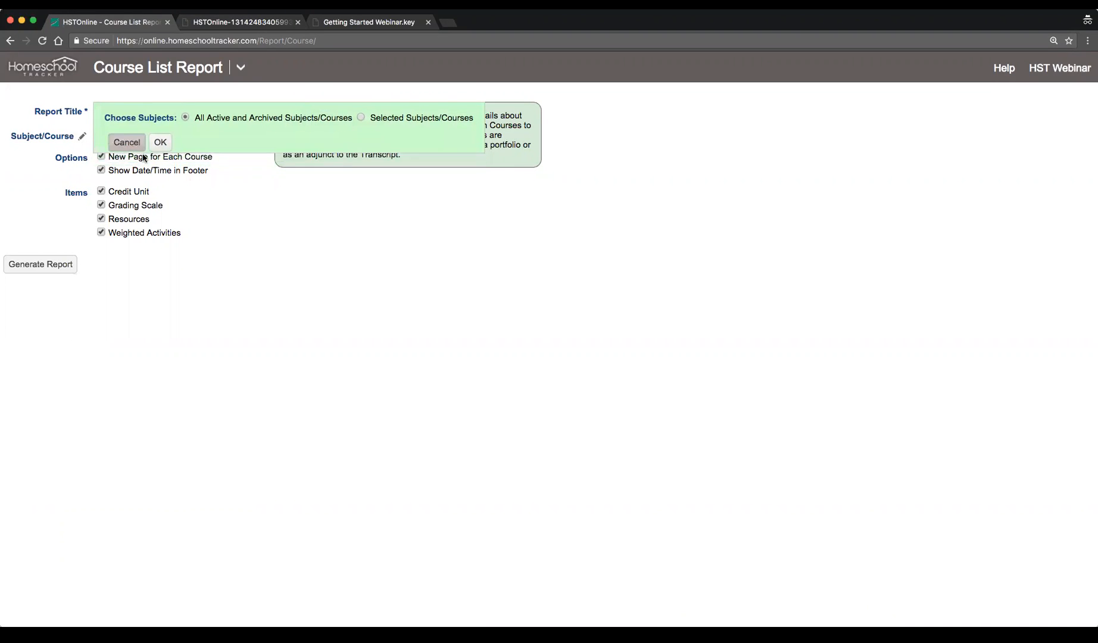
left_click(42, 268)
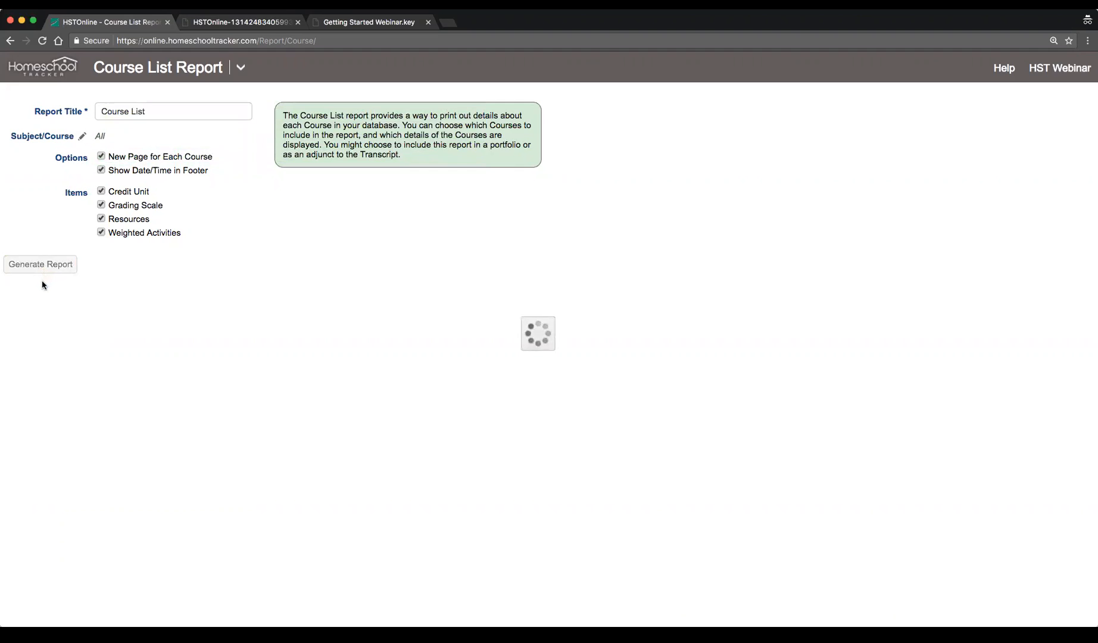
left_click(123, 265)
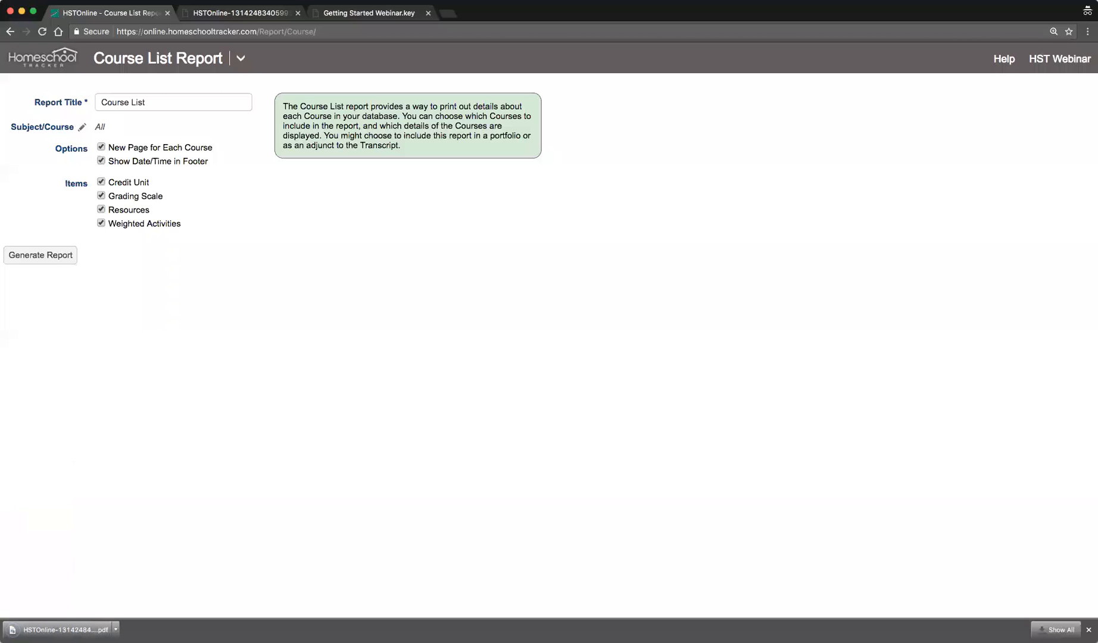
left_click(64, 630)
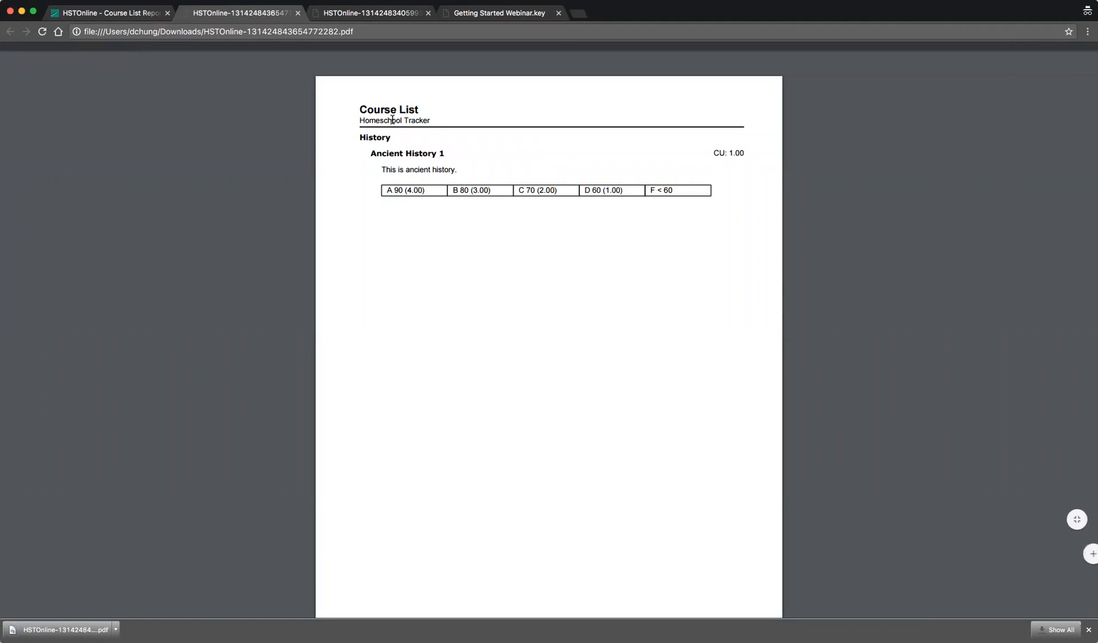
left_click_drag(381, 169, 459, 172)
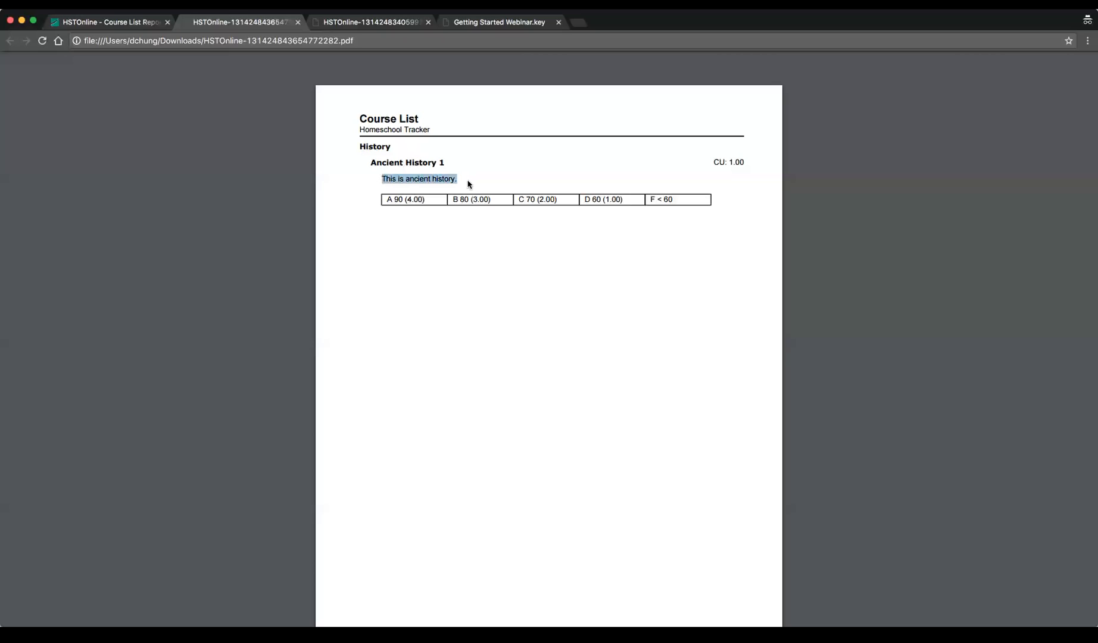
left_click(462, 180)
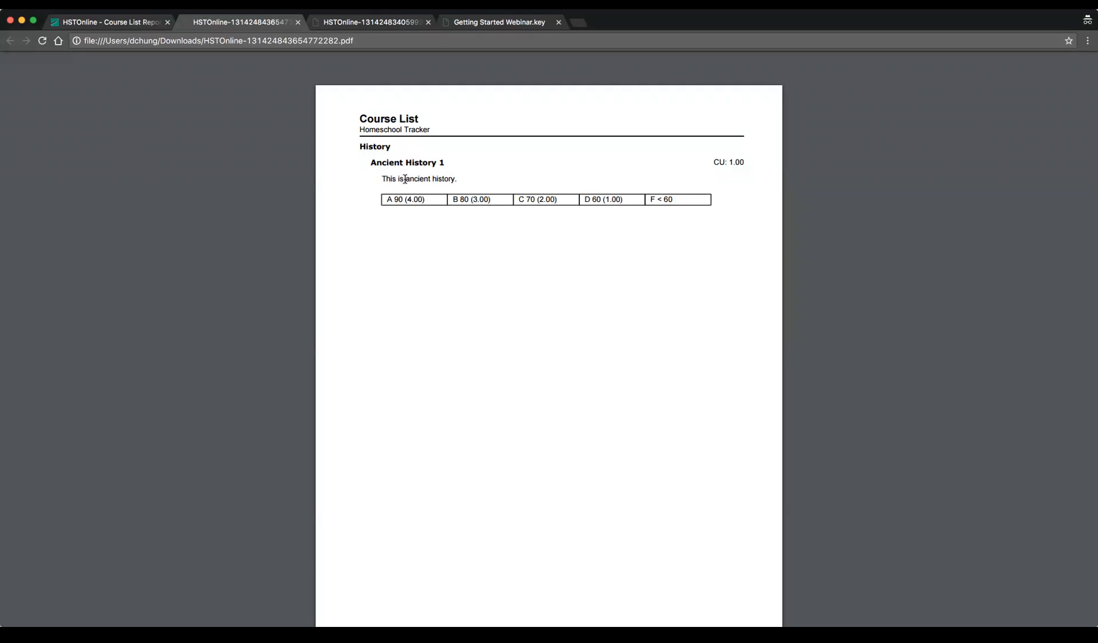
Examine the course description, grading scale and credit units shown in the generated Course List PDF
left_click_drag(376, 179, 468, 184)
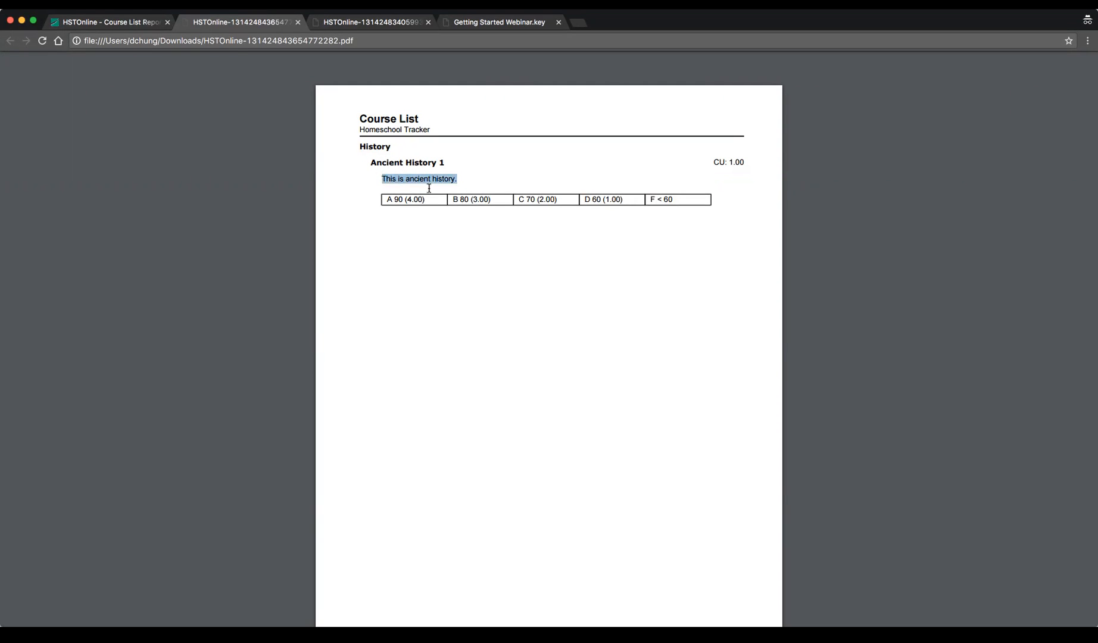
left_click(420, 172)
left_click_drag(381, 179, 499, 182)
left_click_drag(386, 199, 688, 204)
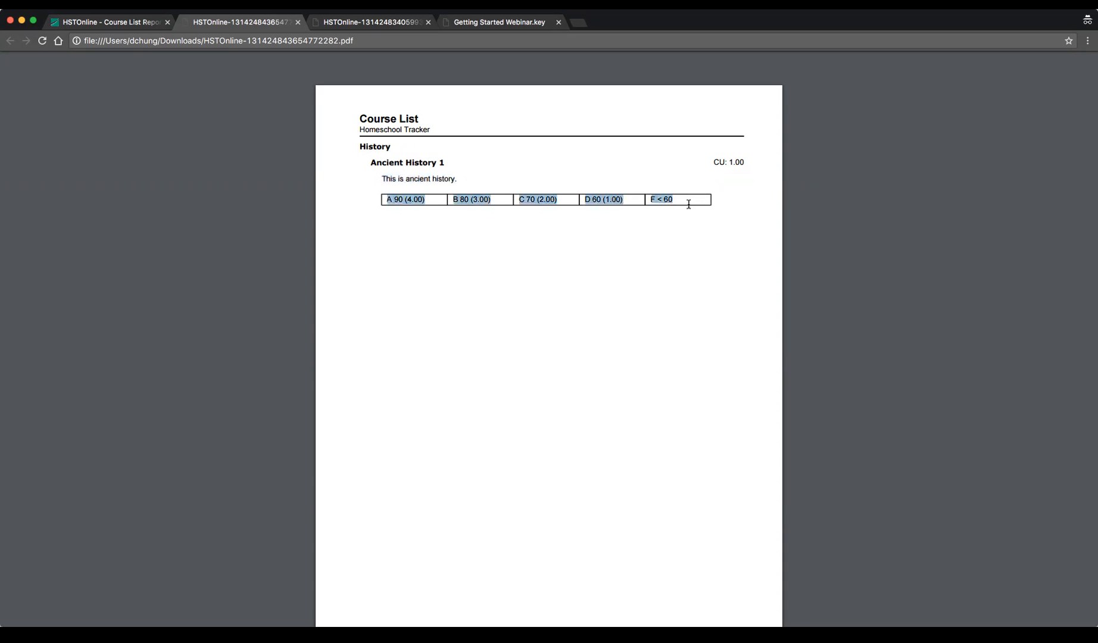
left_click(706, 225)
left_click_drag(713, 160, 769, 164)
left_click(714, 213)
Return to the Course List Report settings and toggle the Credit Unit and Resources item options
left_click(104, 22)
left_click(128, 195)
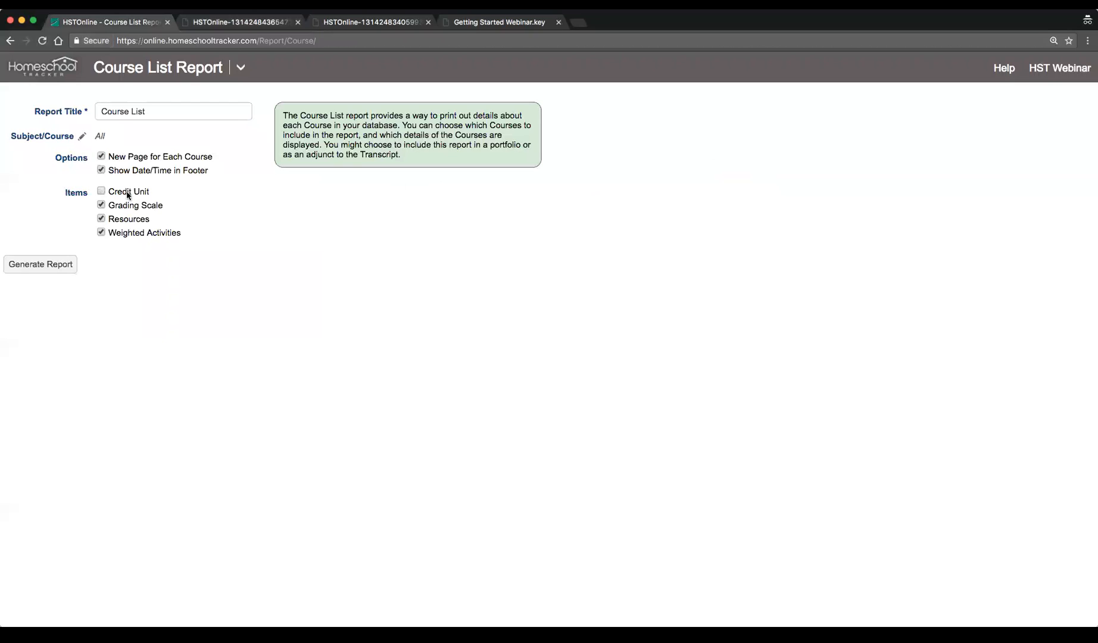
left_click(127, 219)
left_click(127, 192)
Open the Homeschool Tracker training webinars page in a new tab and browse its upcoming and past training events
key("ctrl+t")
type("train")
key("Down")
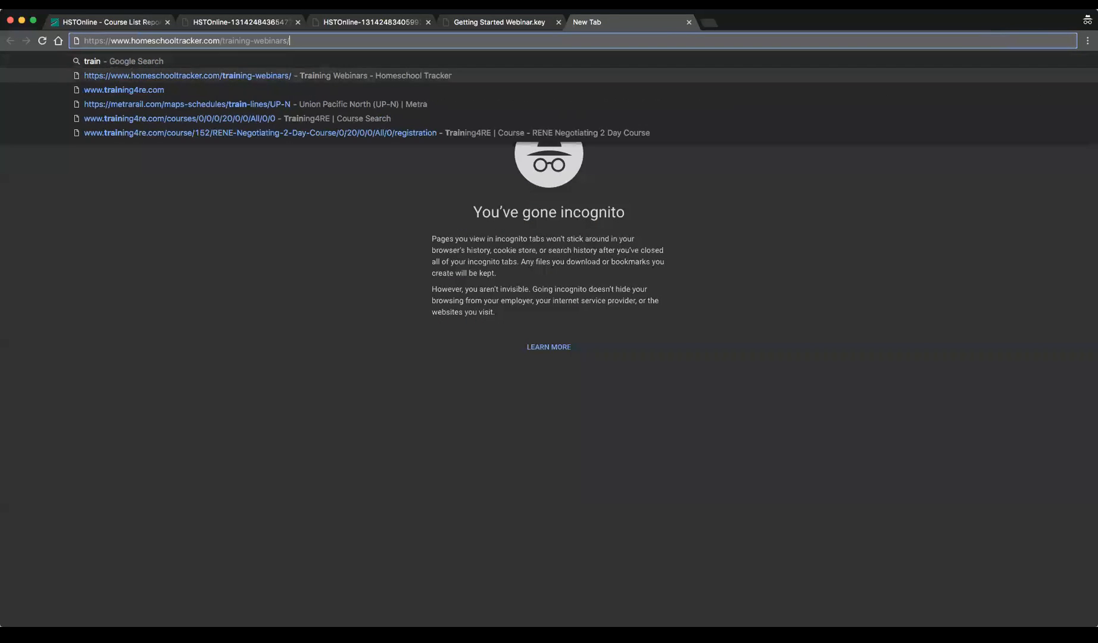
key("Return")
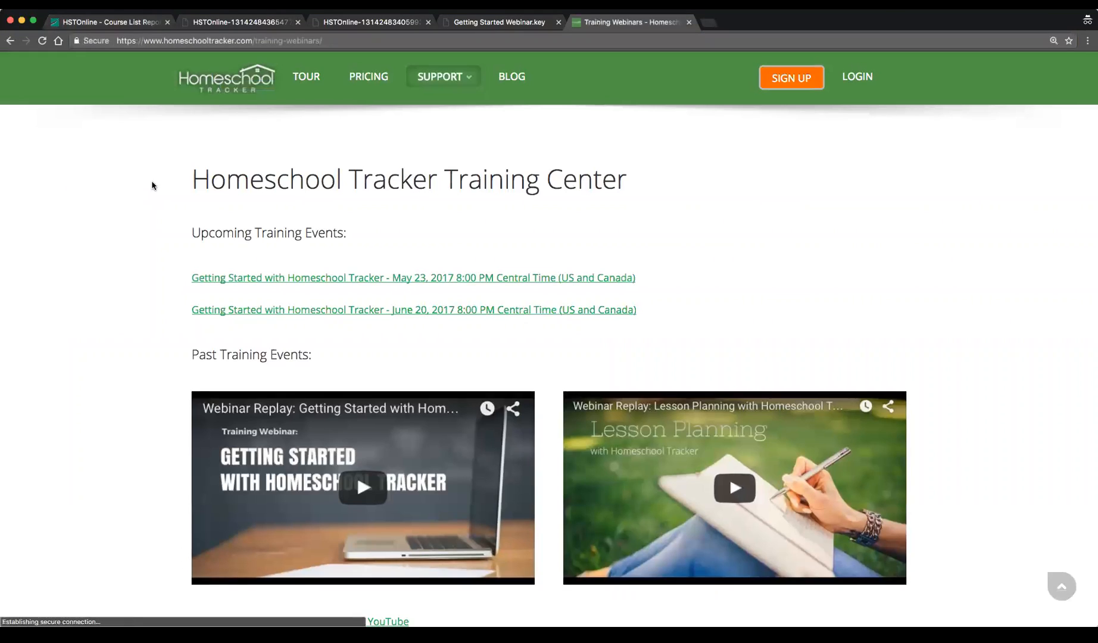
mouse_move(447, 82)
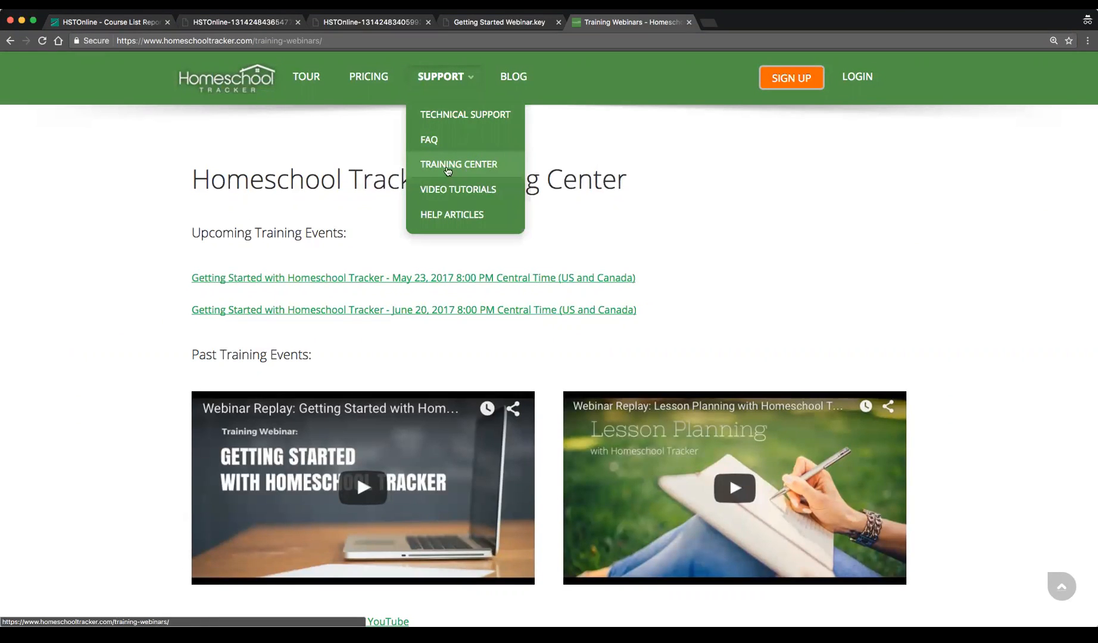
scroll(630, 309, "down", 4)
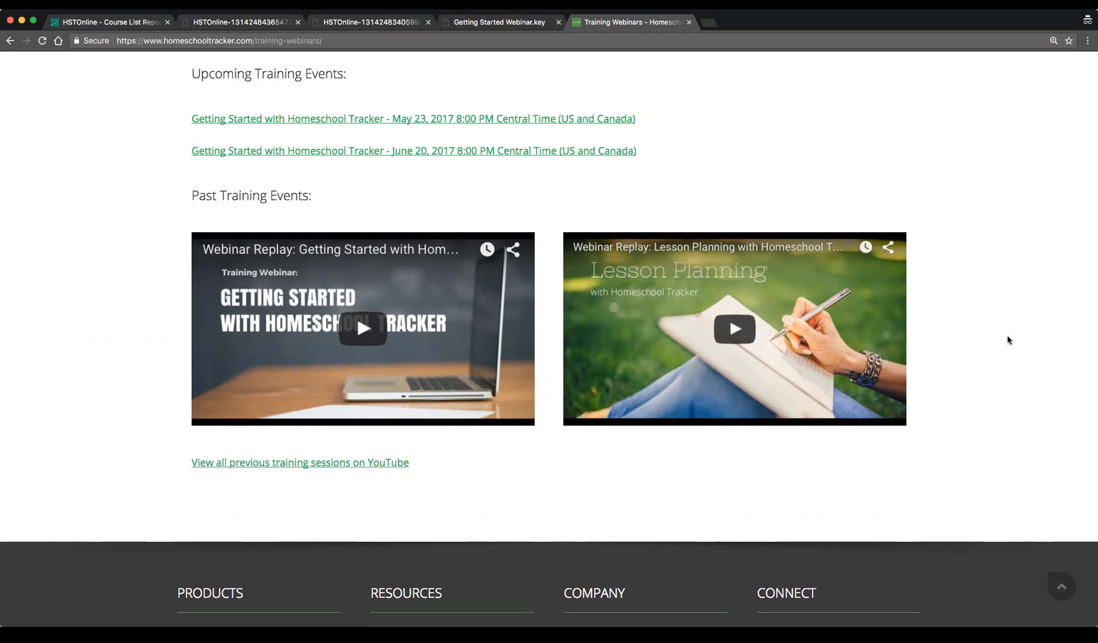
scroll(1007, 340, "up", 3)
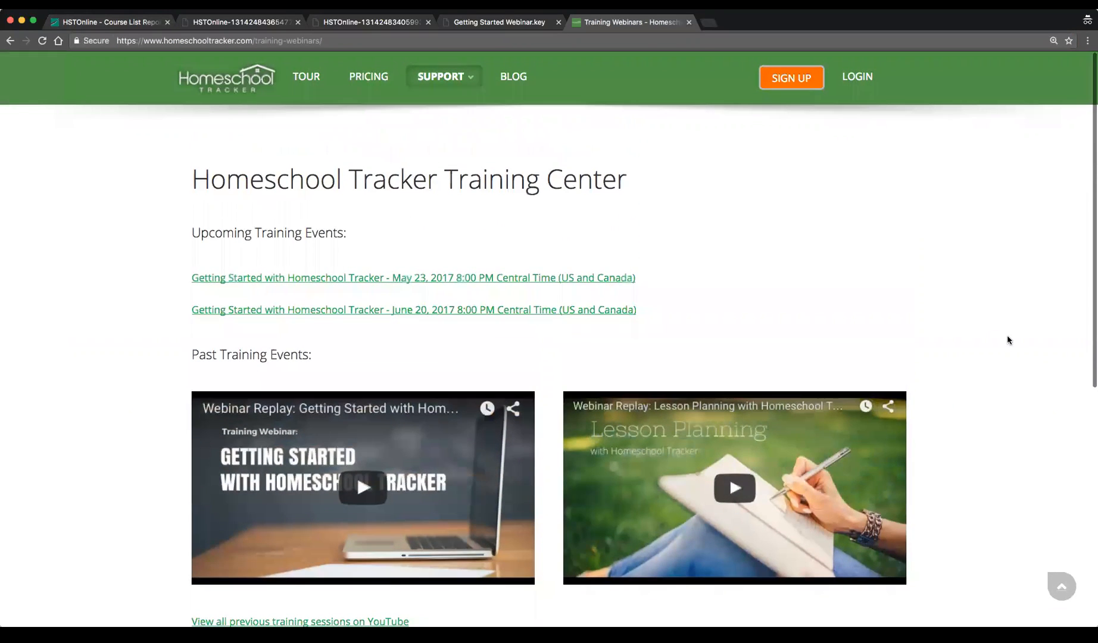